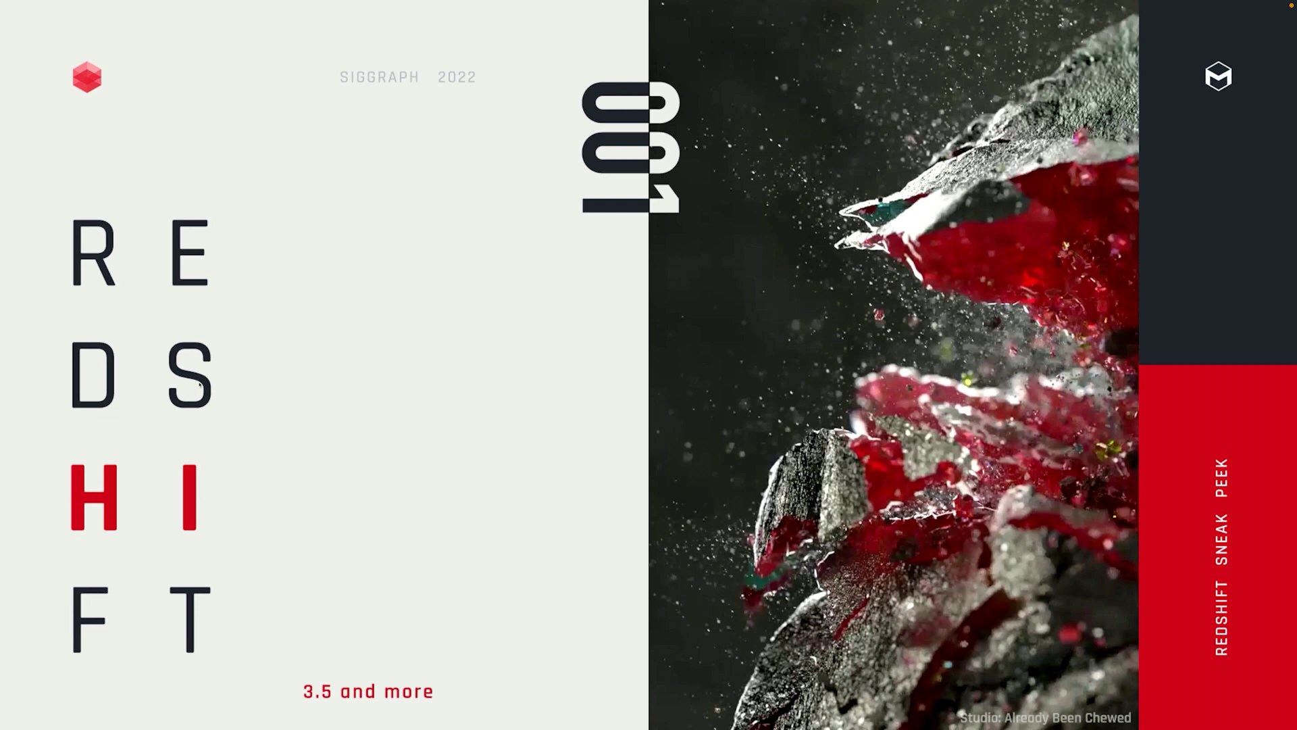
# - Advance the slideshow to the ME. introduction slide, then exit back to the editor
pyautogui.press('Right')
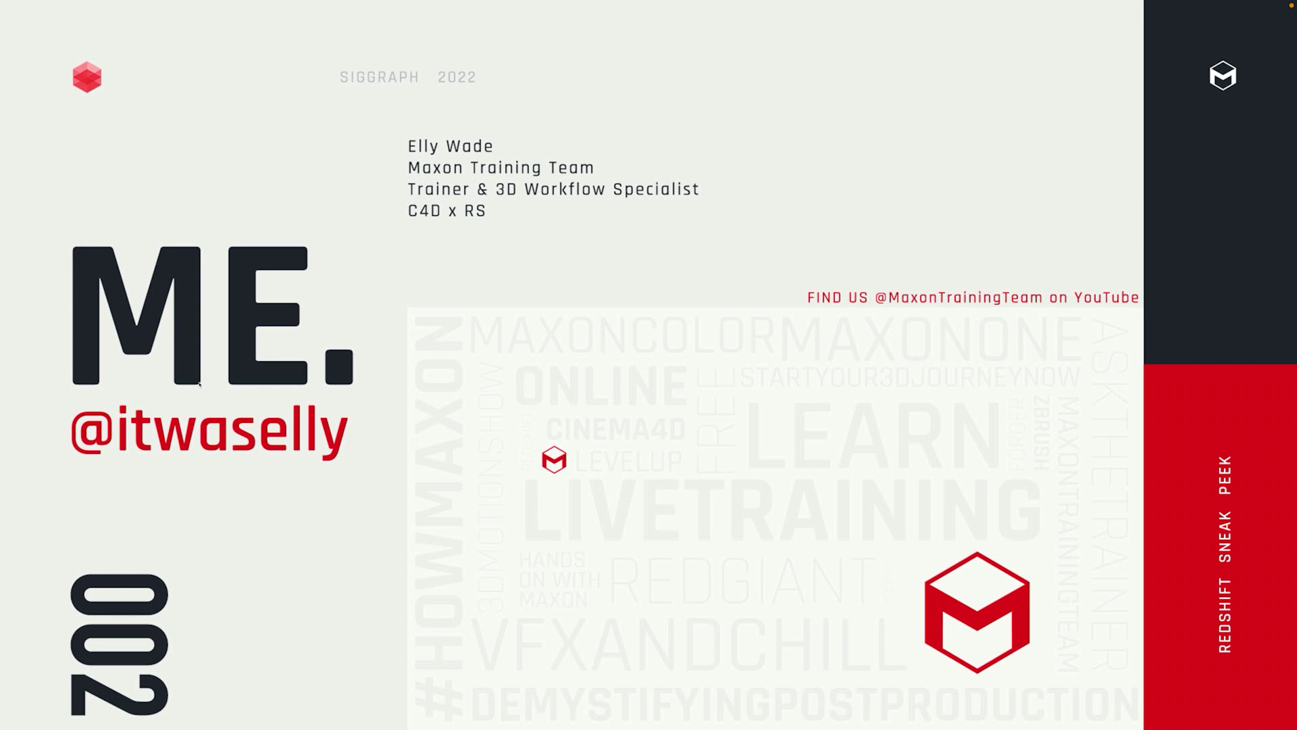
pyautogui.press('Escape')
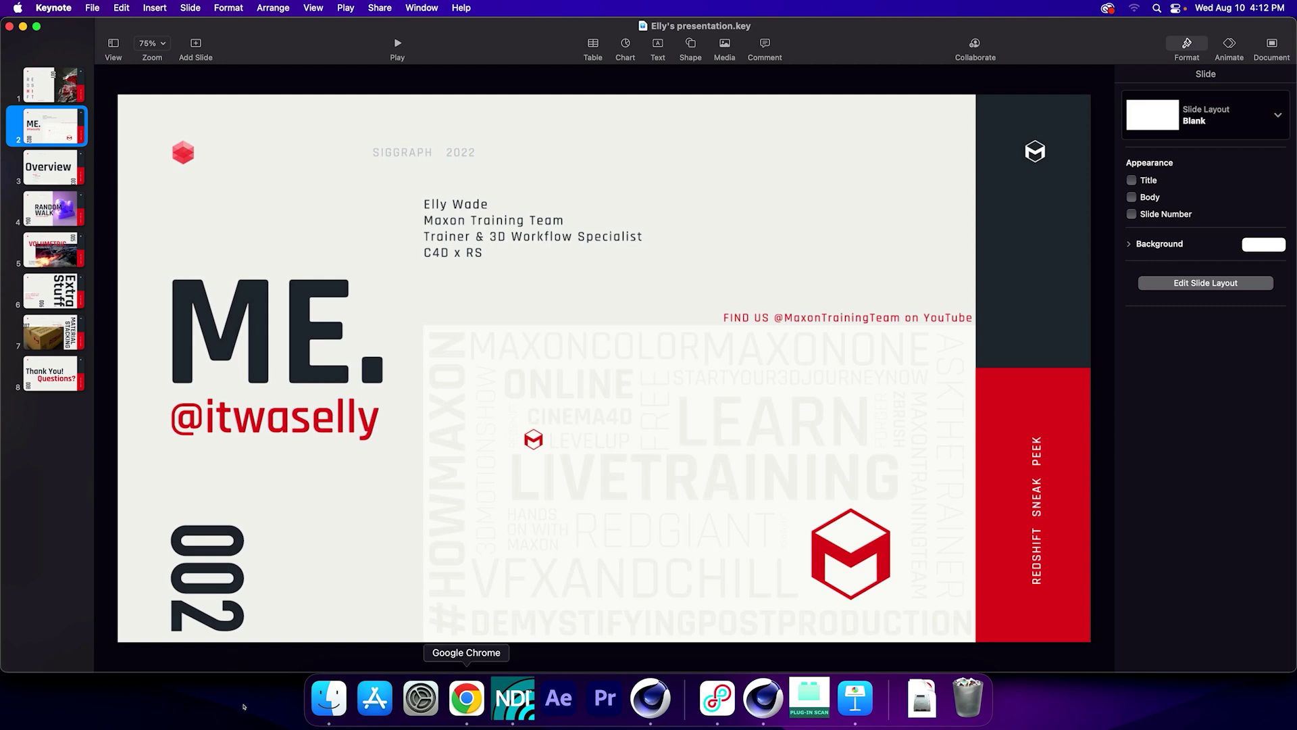
# - Bring Chrome in front of Keynote, widen its window and scroll the Maxon Events page
pyautogui.click(467, 698)
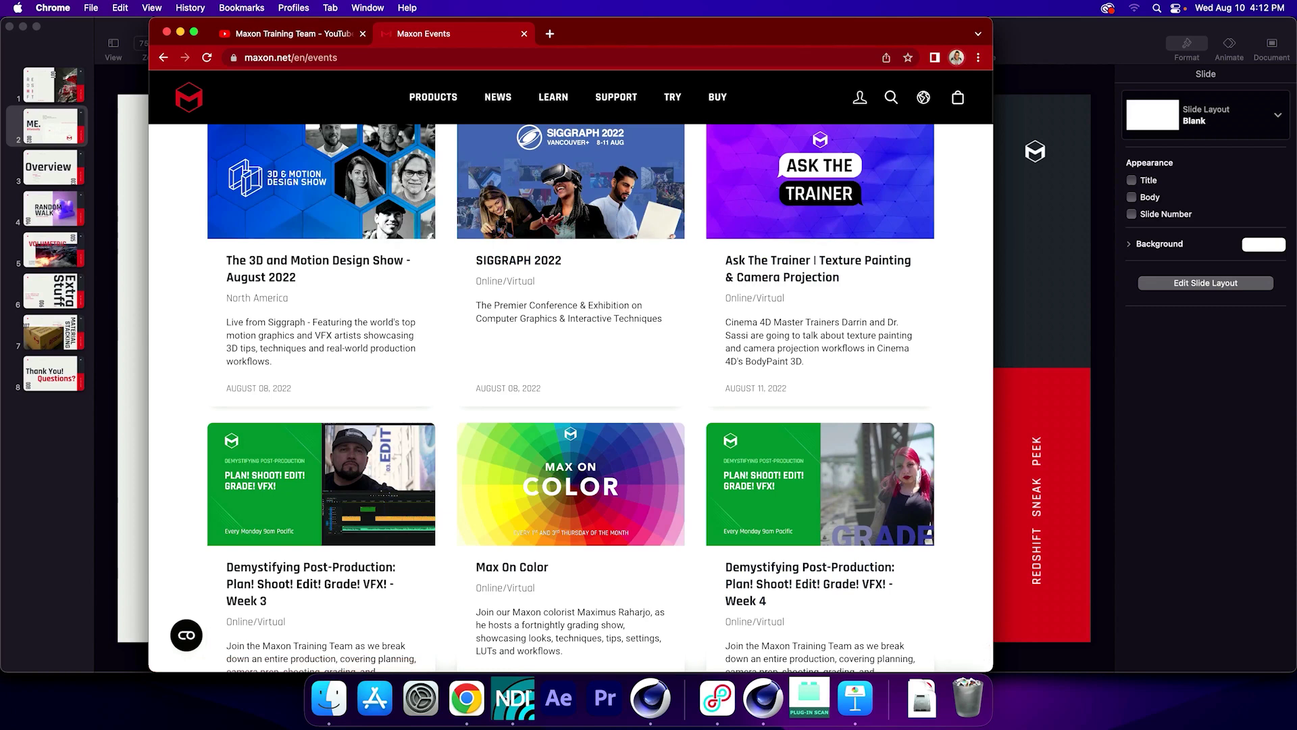
pyautogui.moveTo(992, 670); pyautogui.dragTo(1047, 671)
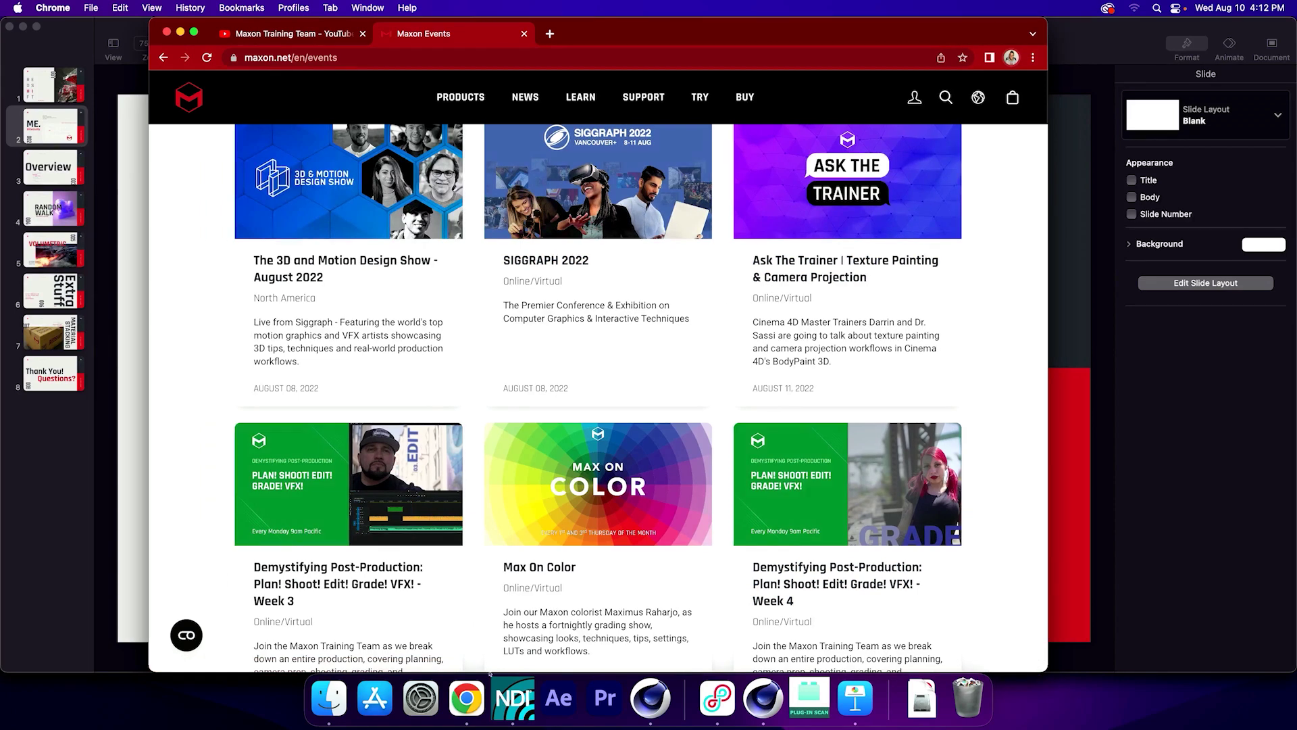
pyautogui.scroll(3, 483, 650)
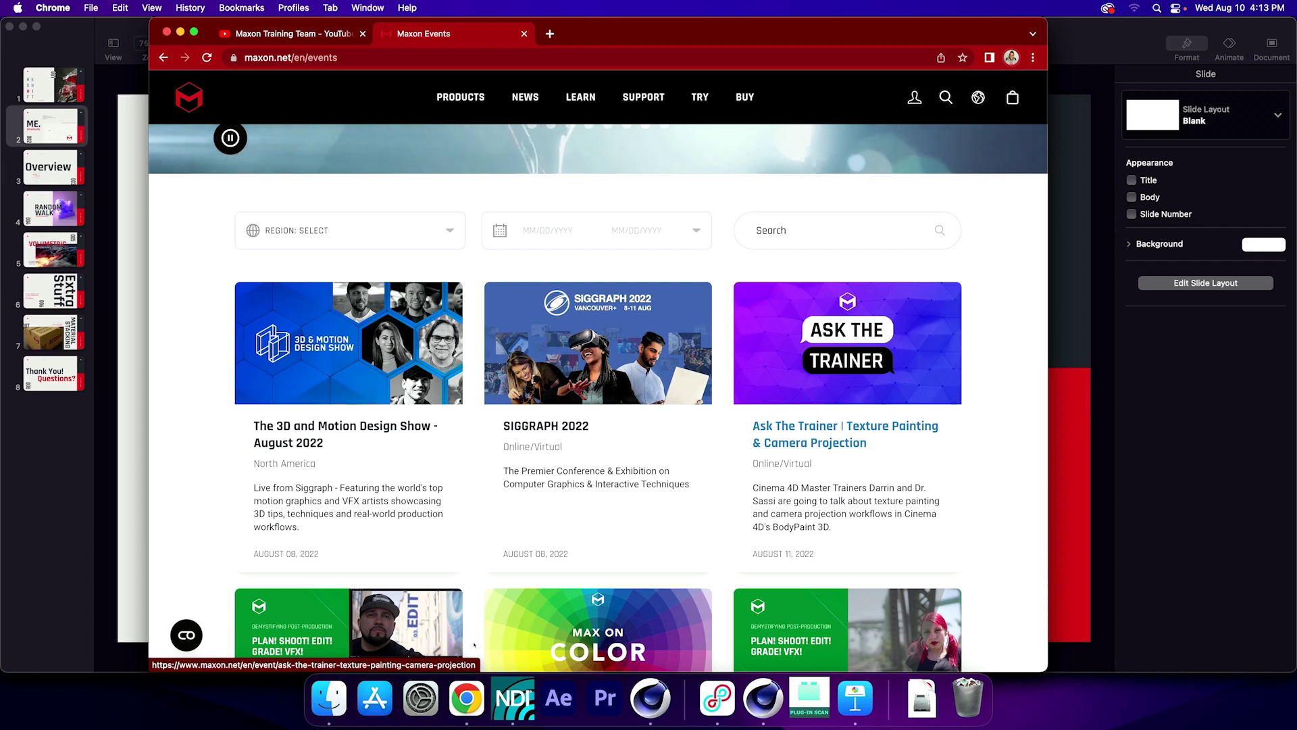
pyautogui.scroll(-5, 499, 599)
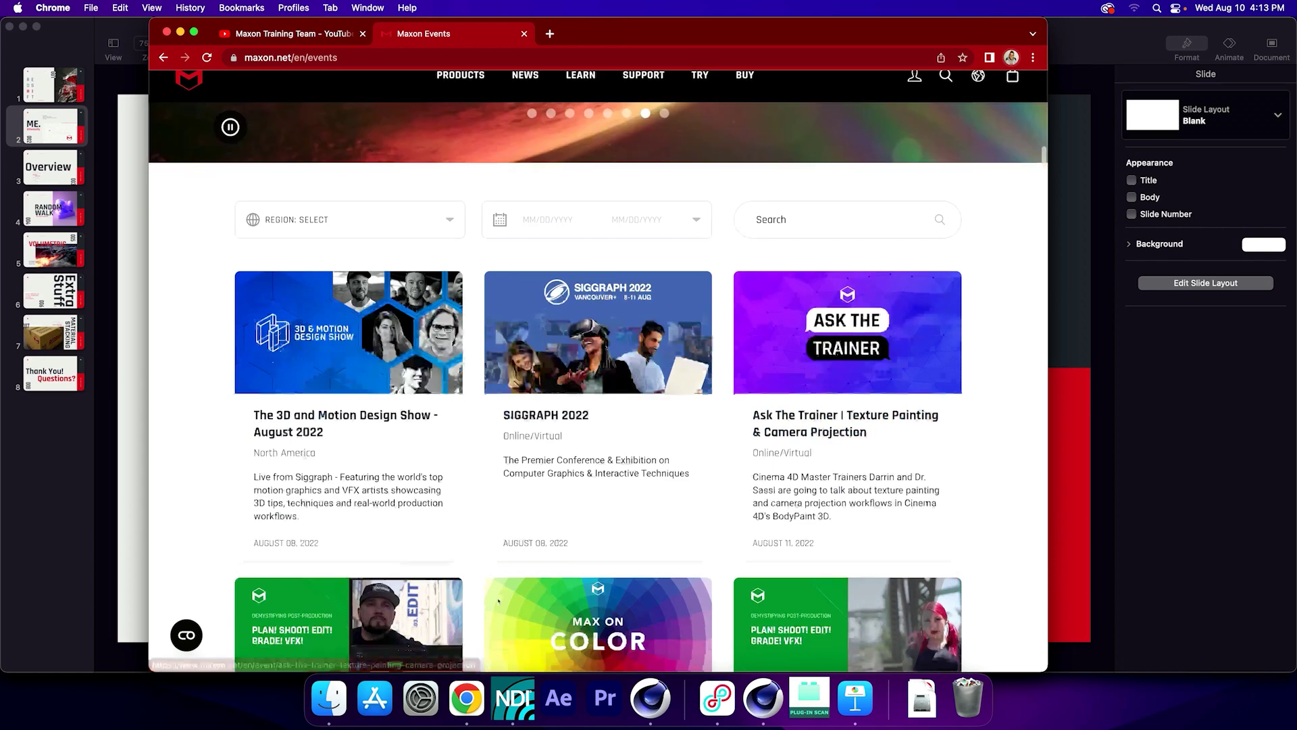
pyautogui.scroll(-2, 499, 600)
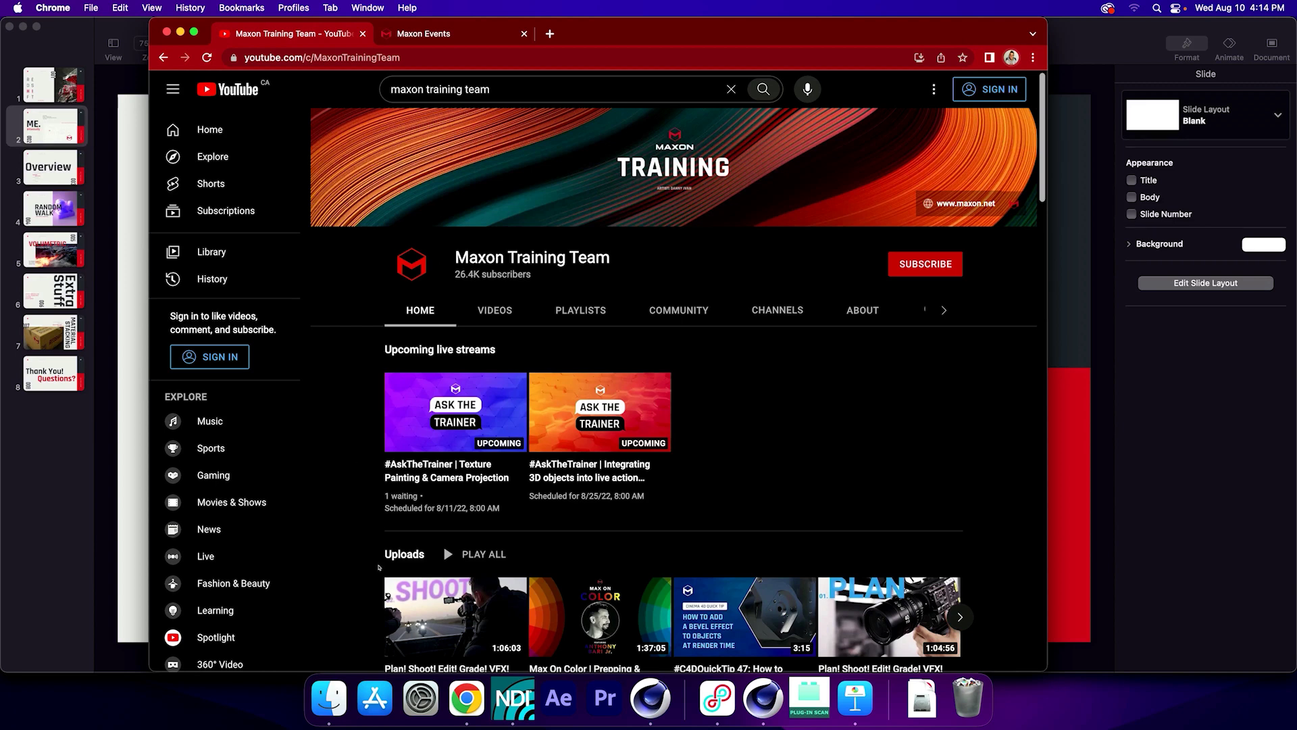
# - Scroll the Maxon Training Team channel past Redshift and webinar rows to Ask The Trainer
pyautogui.scroll(-3, 421, 558)
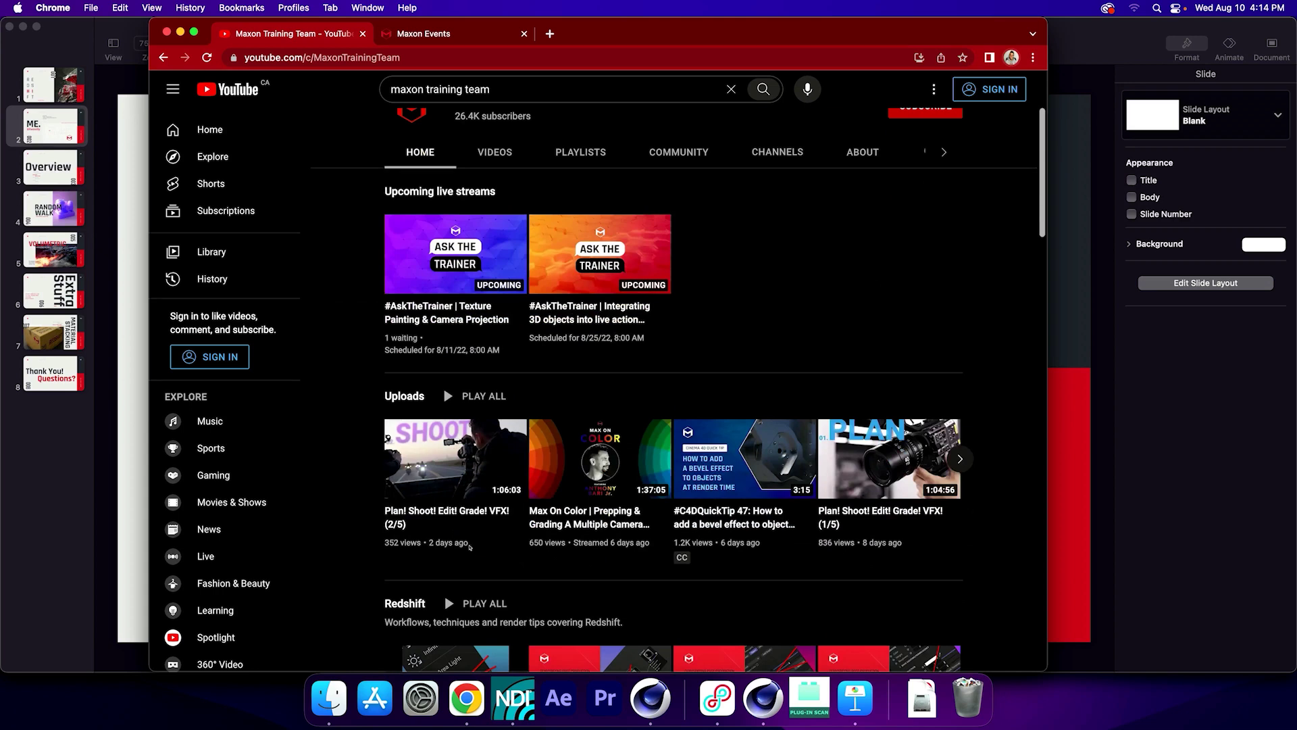
pyautogui.scroll(-3, 471, 546)
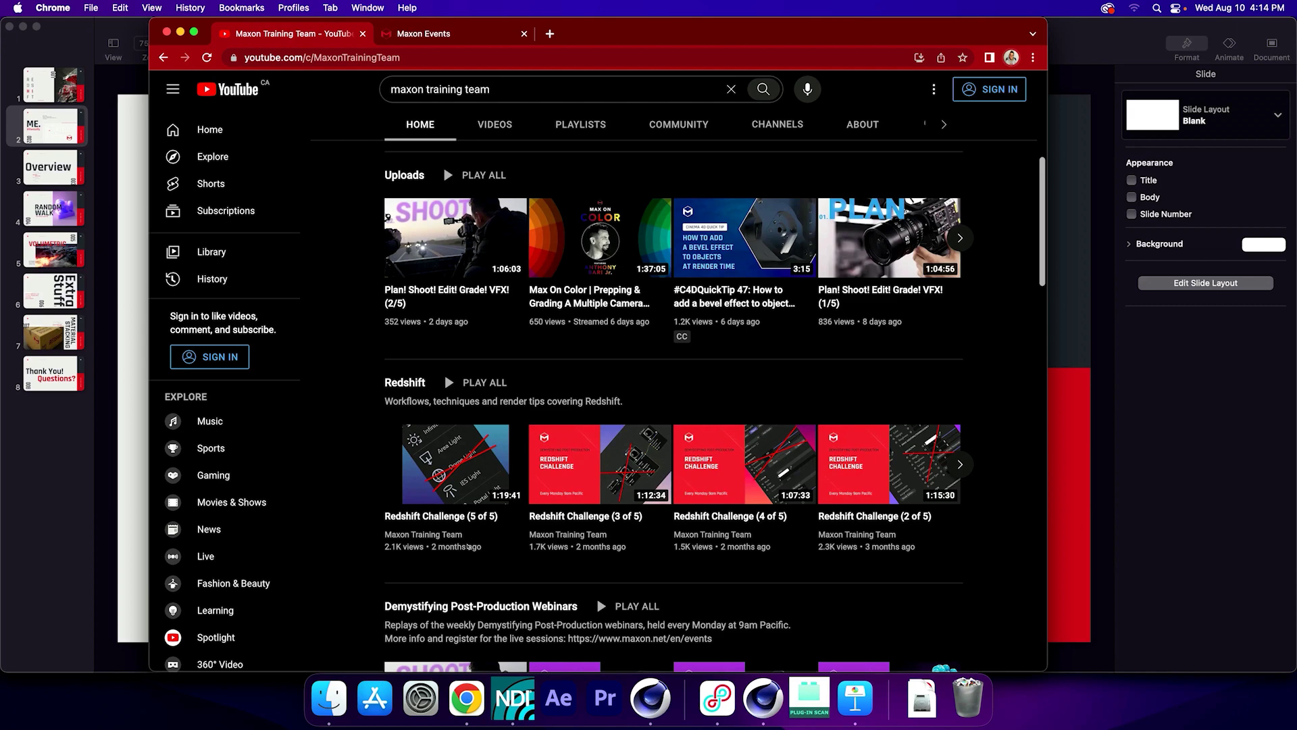
pyautogui.scroll(-6, 467, 546)
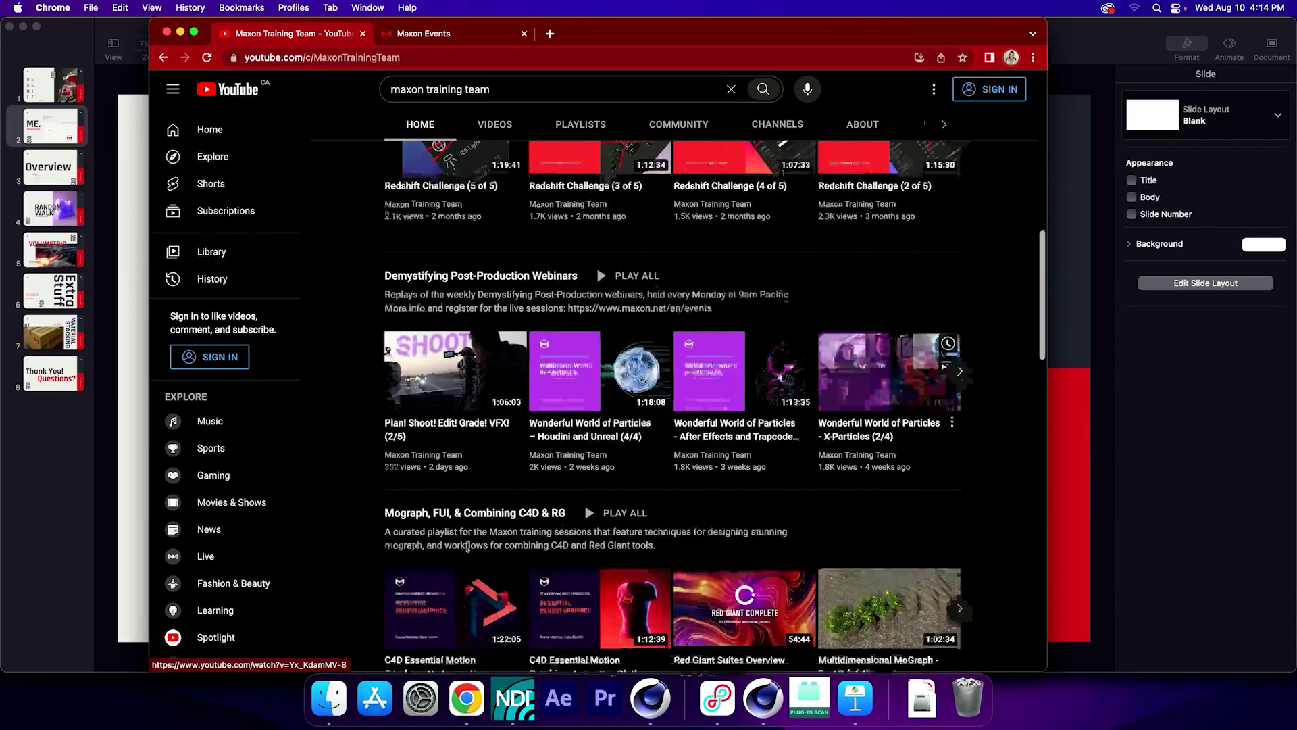
pyautogui.scroll(-6, 468, 549)
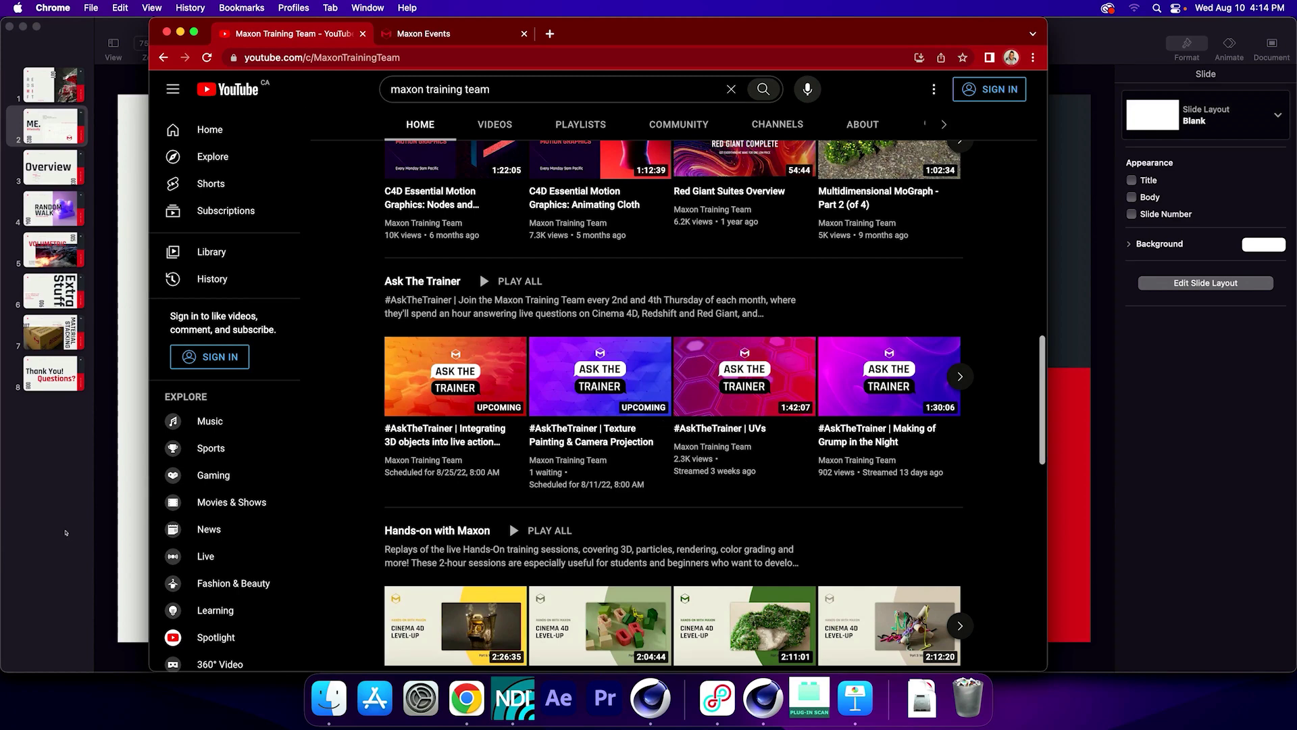
# - Present from Overview to the Random Walk Sub-Surface Scattering slide, then exit the slideshow
pyautogui.click(63, 407)
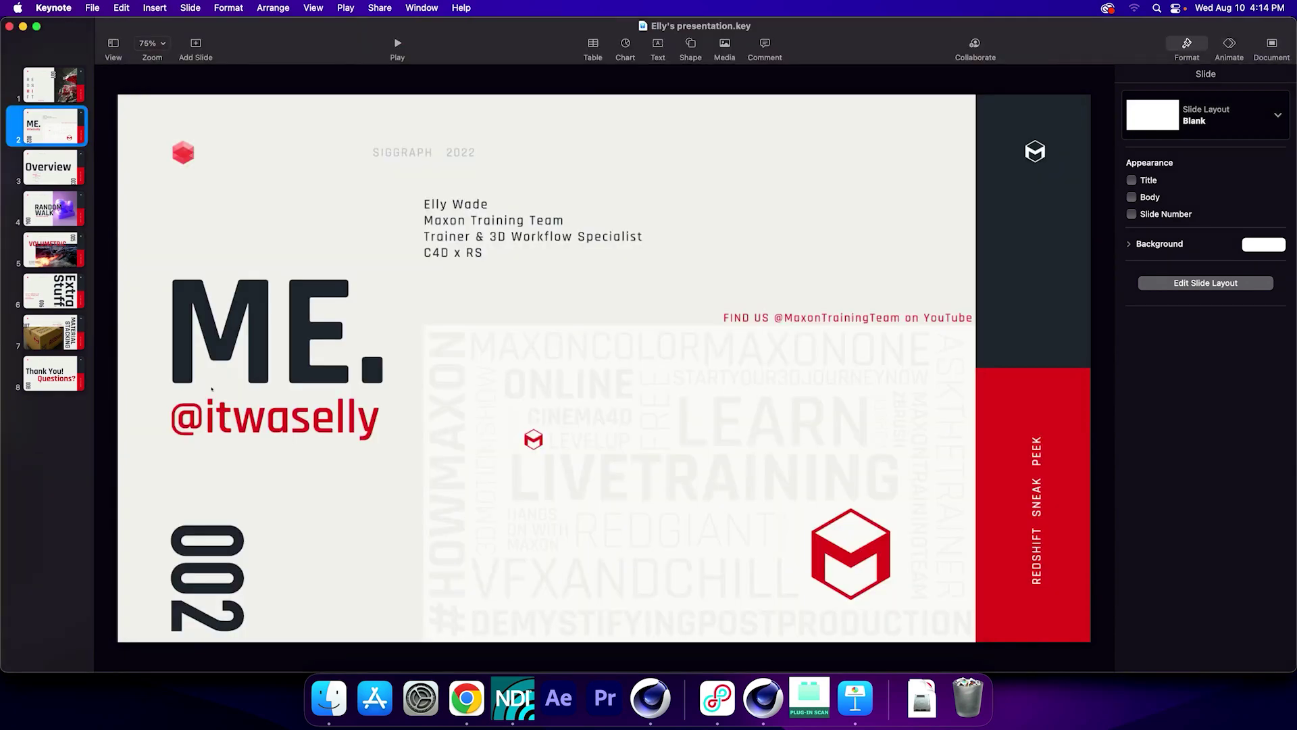
pyautogui.press('alt+super+p')
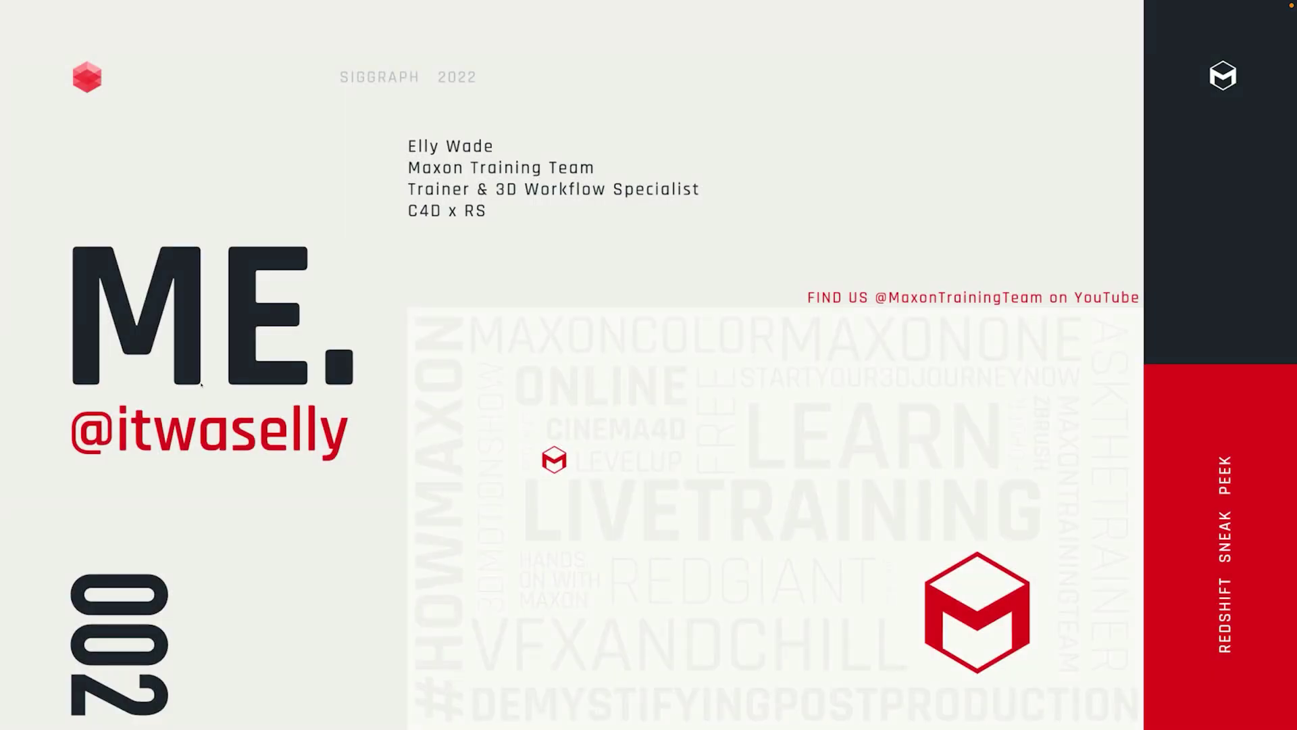
pyautogui.press('Right')
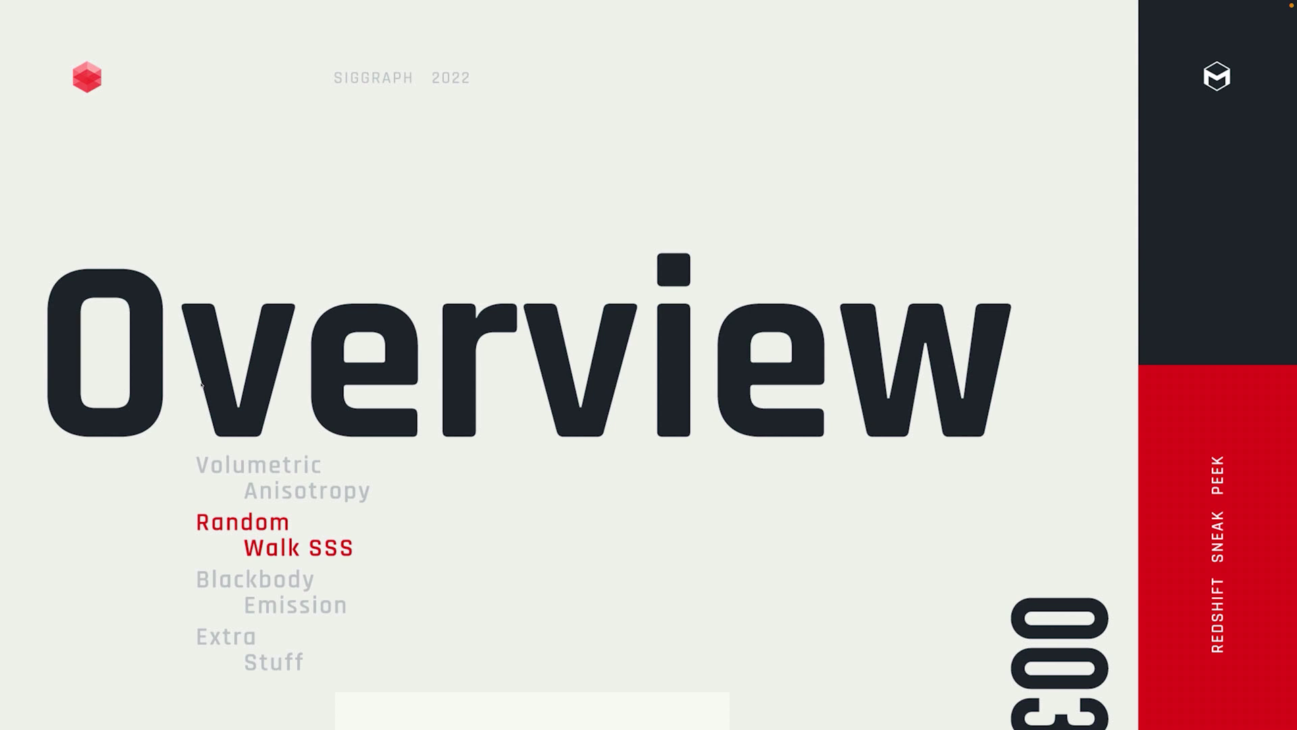
pyautogui.press('Right')
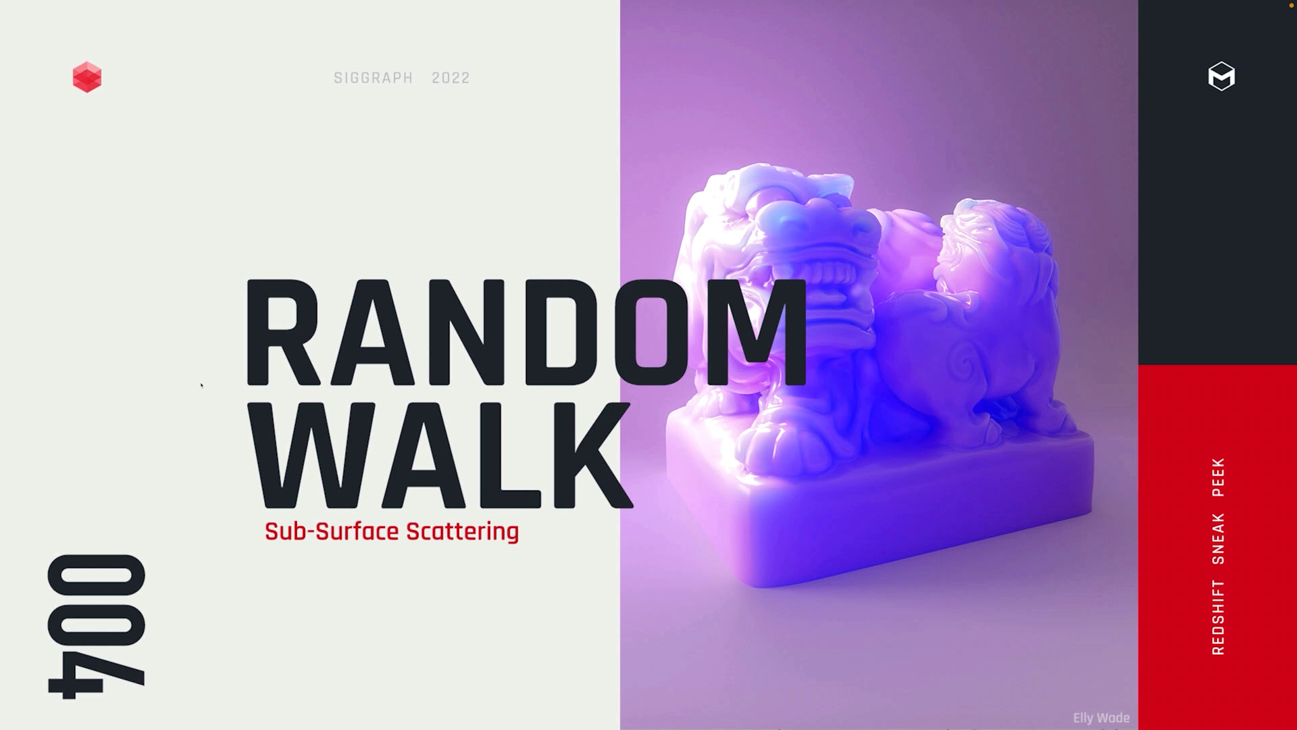
pyautogui.press('Escape')
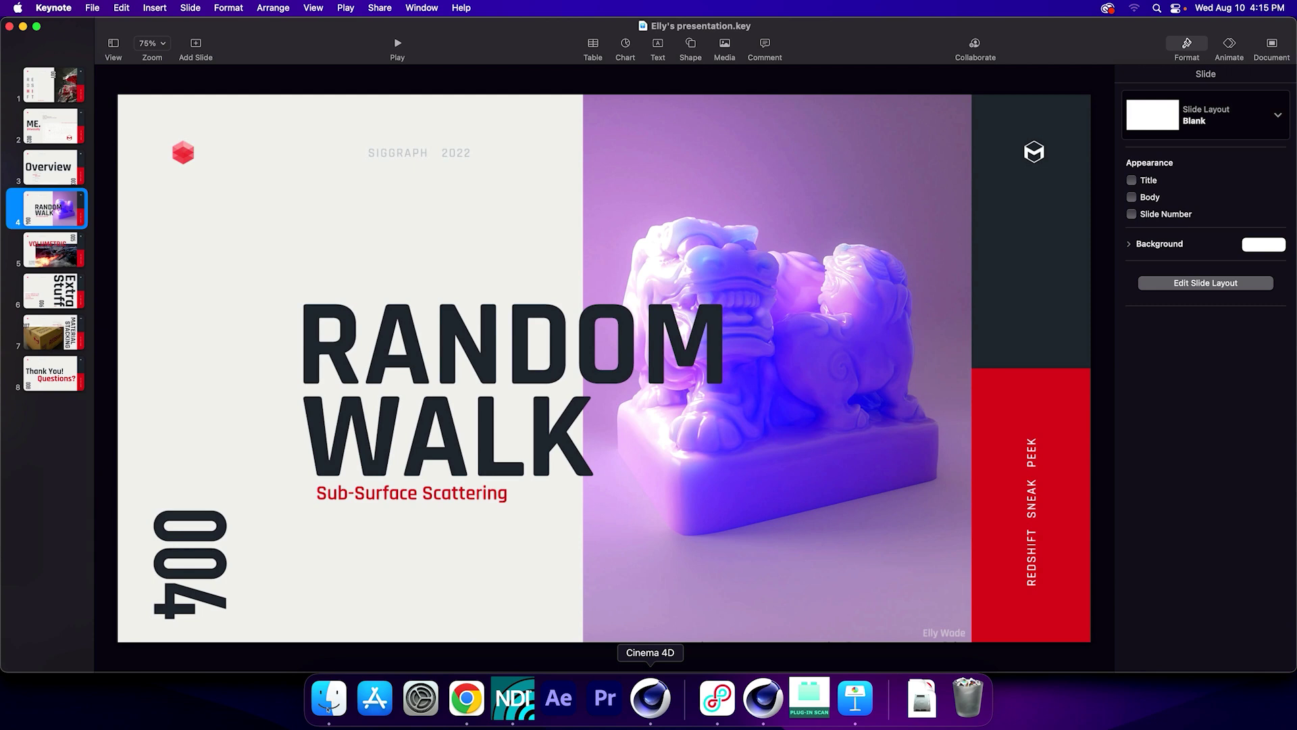
# - Search the Asset Browser for 'dragon' and load the Dragon.c4d scene
pyautogui.click(650, 699)
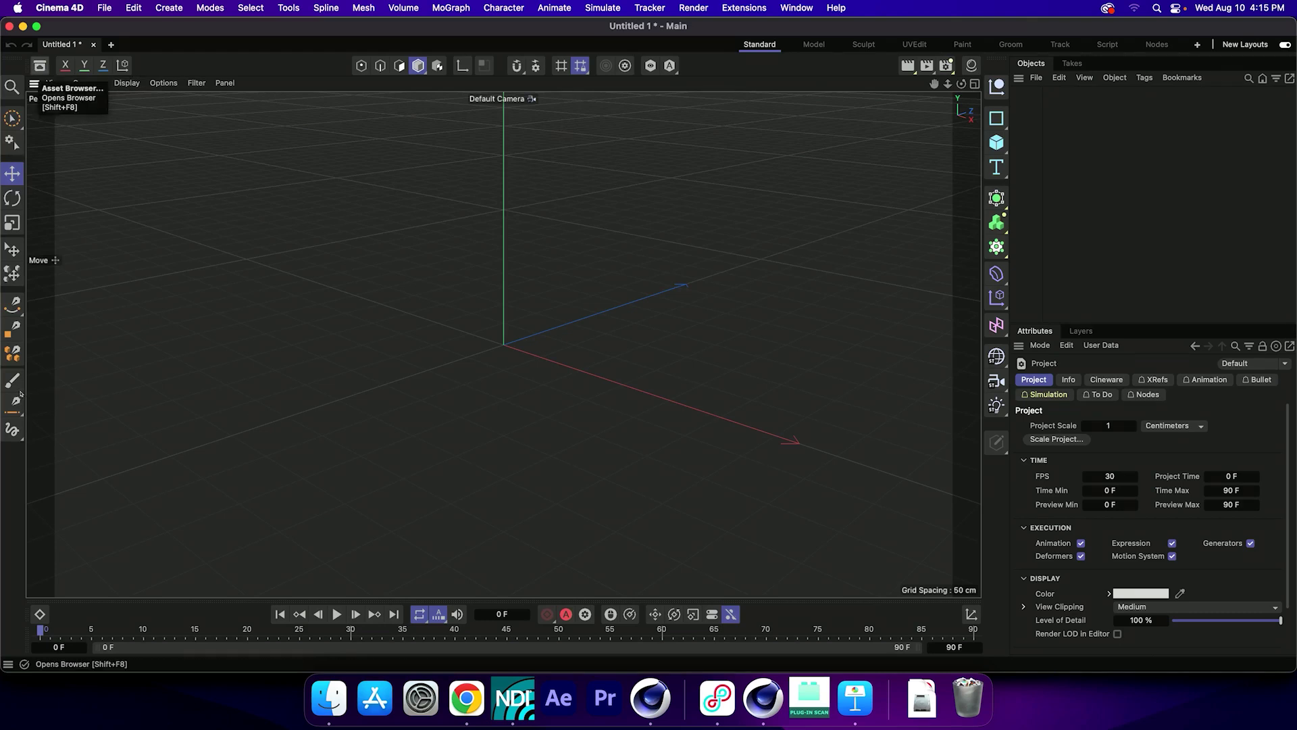
pyautogui.click(40, 65)
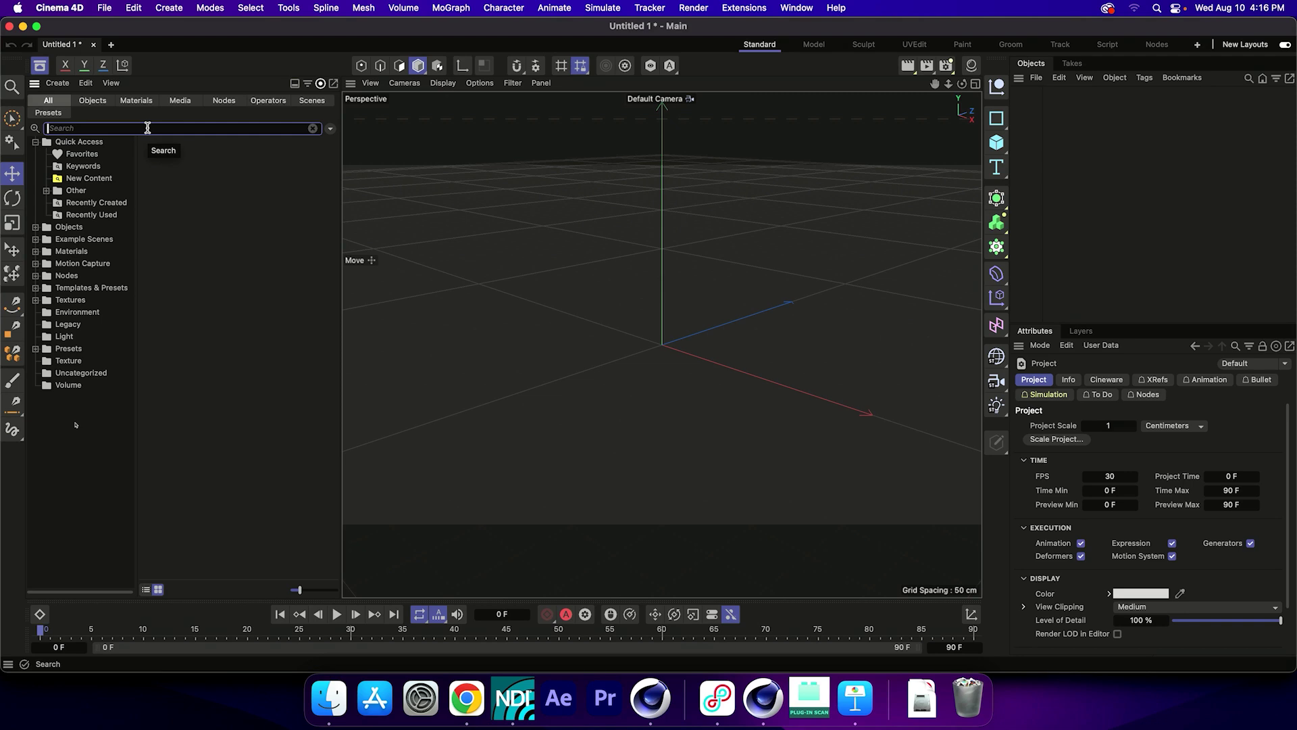
pyautogui.write('dragon')
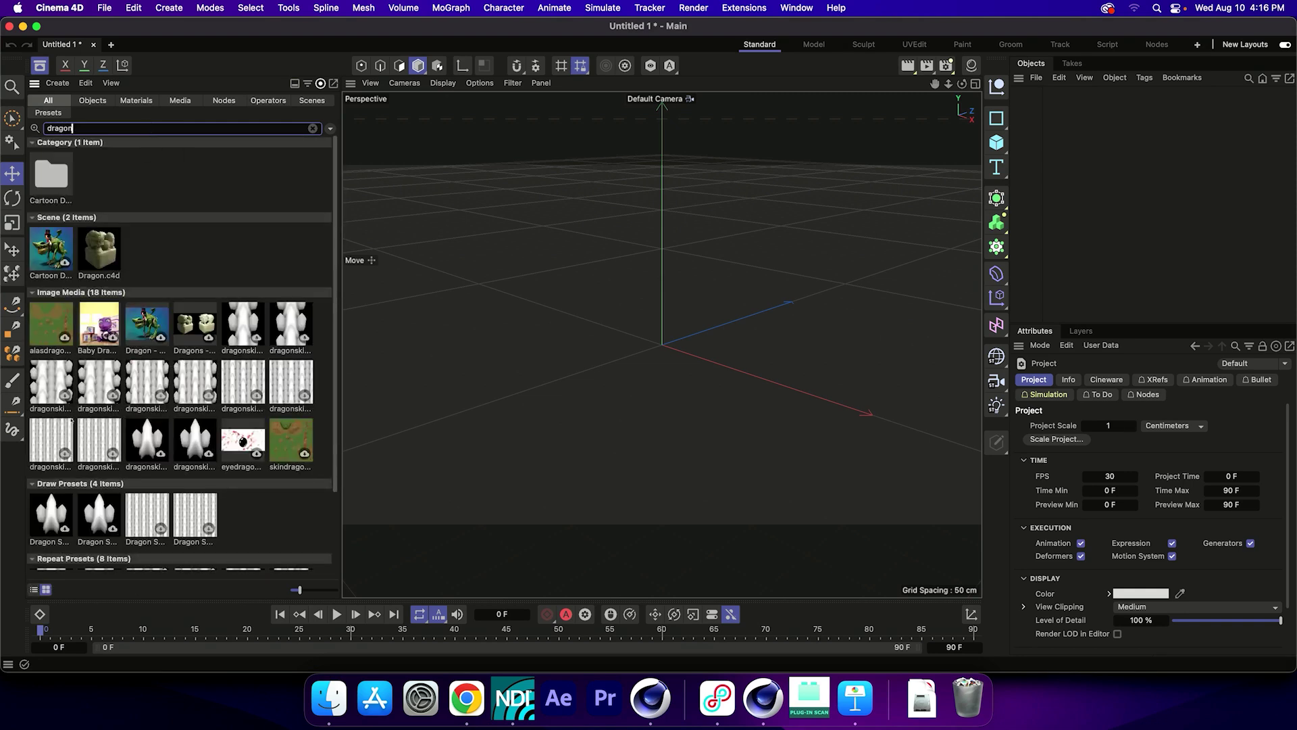
pyautogui.doubleClick(98, 250)
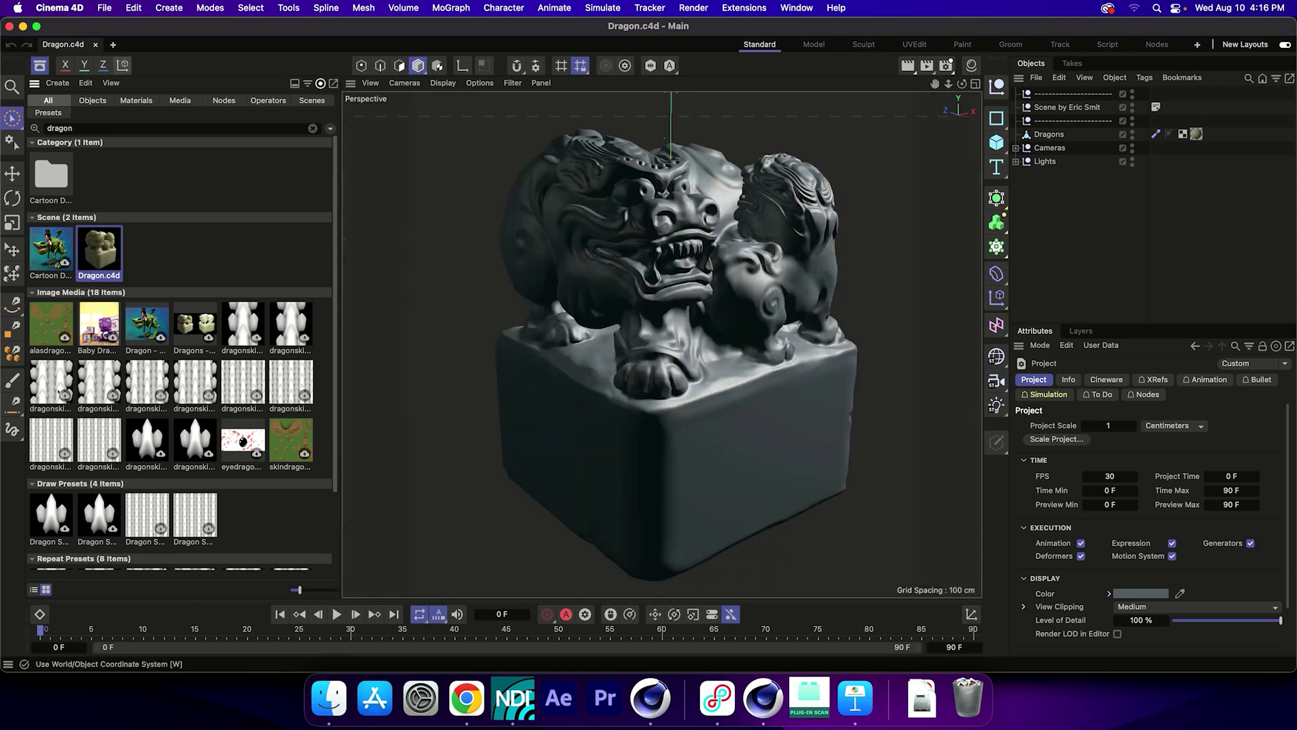
# - Select the Dragons seal model and start a new empty project, Untitled 2
pyautogui.click(40, 65)
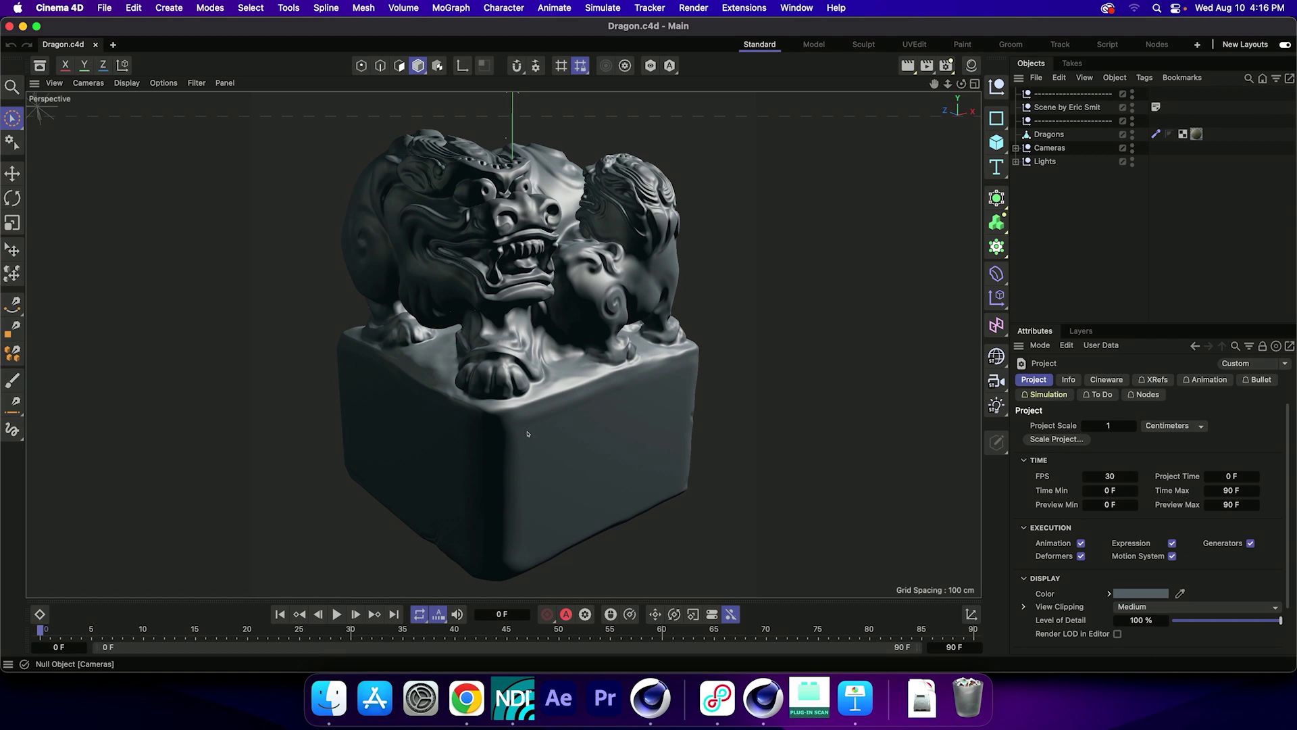
pyautogui.click(532, 475)
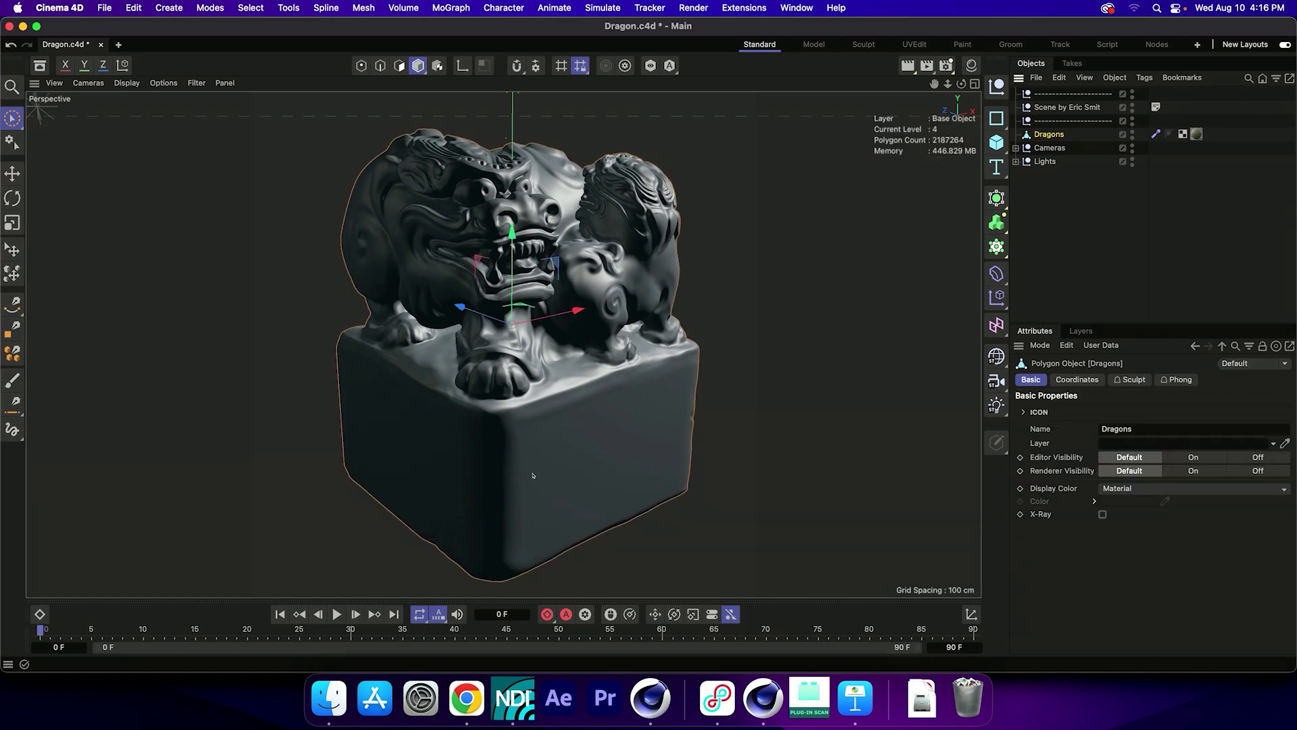
pyautogui.press('super+n')
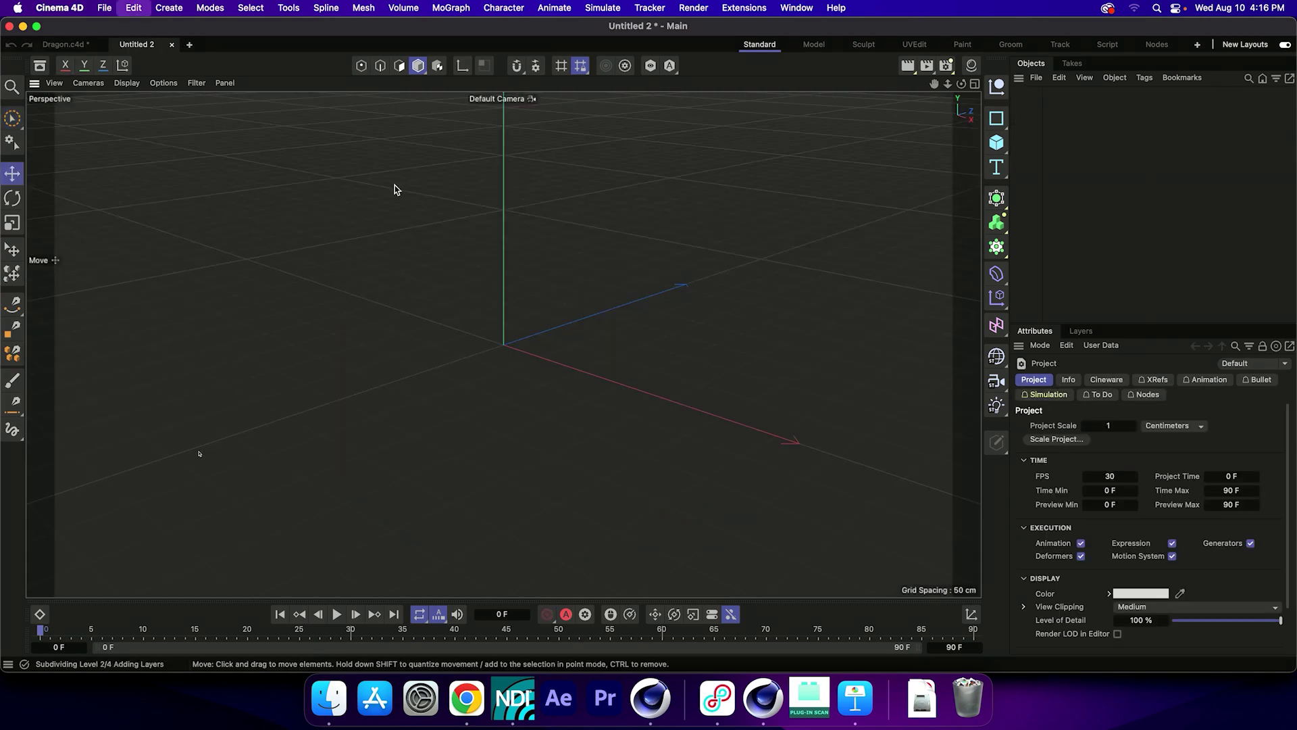
# - Paste the Dragons model into Untitled 2 and delete its Dragons-Jade-02 material
pyautogui.press('super+v')
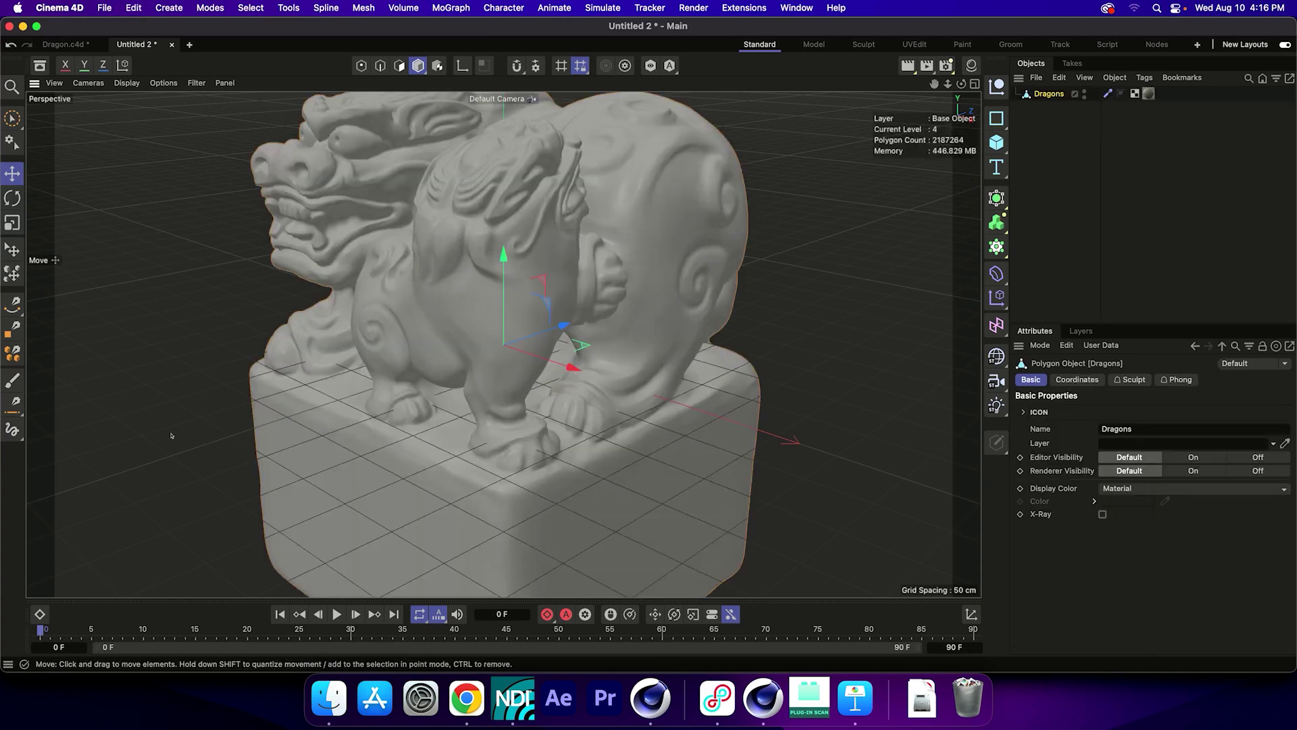
pyautogui.click(971, 64)
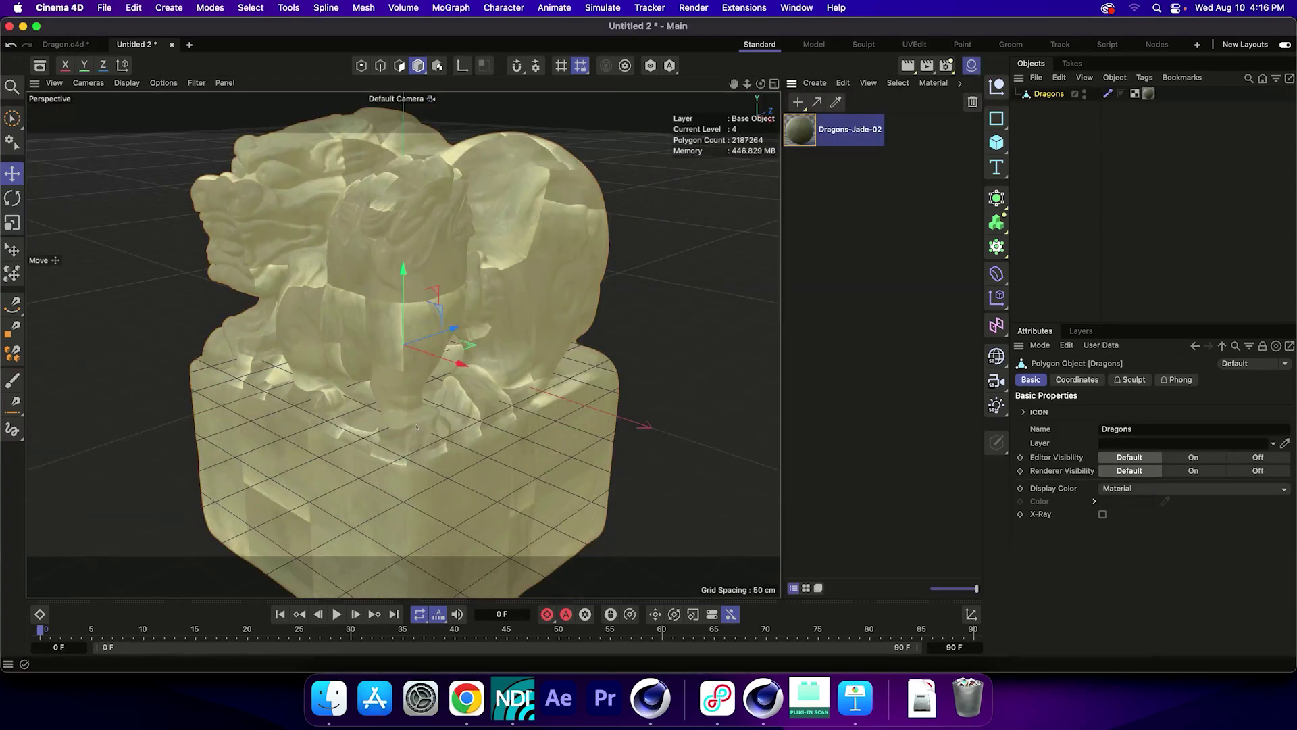
pyautogui.press('Delete')
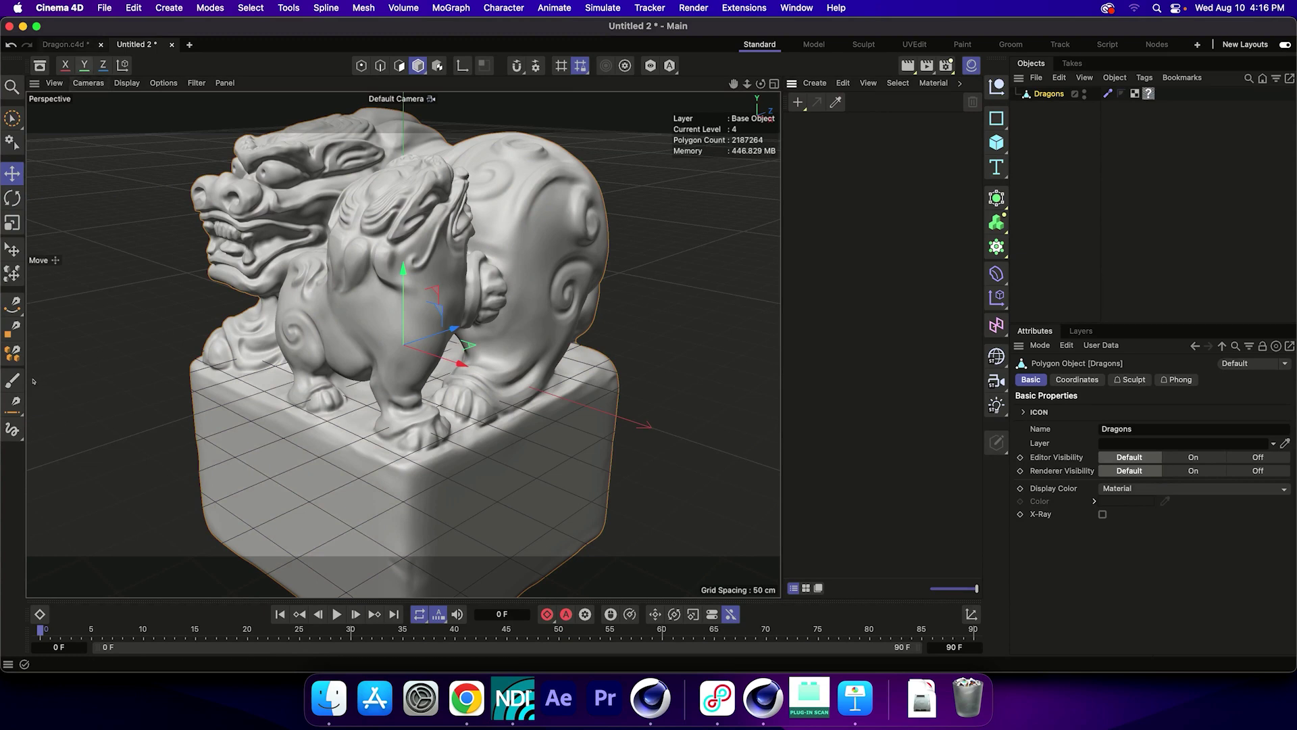
# - Close Dragon.c4d without saving, orbit to face the dragon, and open Render Settings
pyautogui.click(82, 46)
pyautogui.press('super+w')
pyautogui.press('Return')
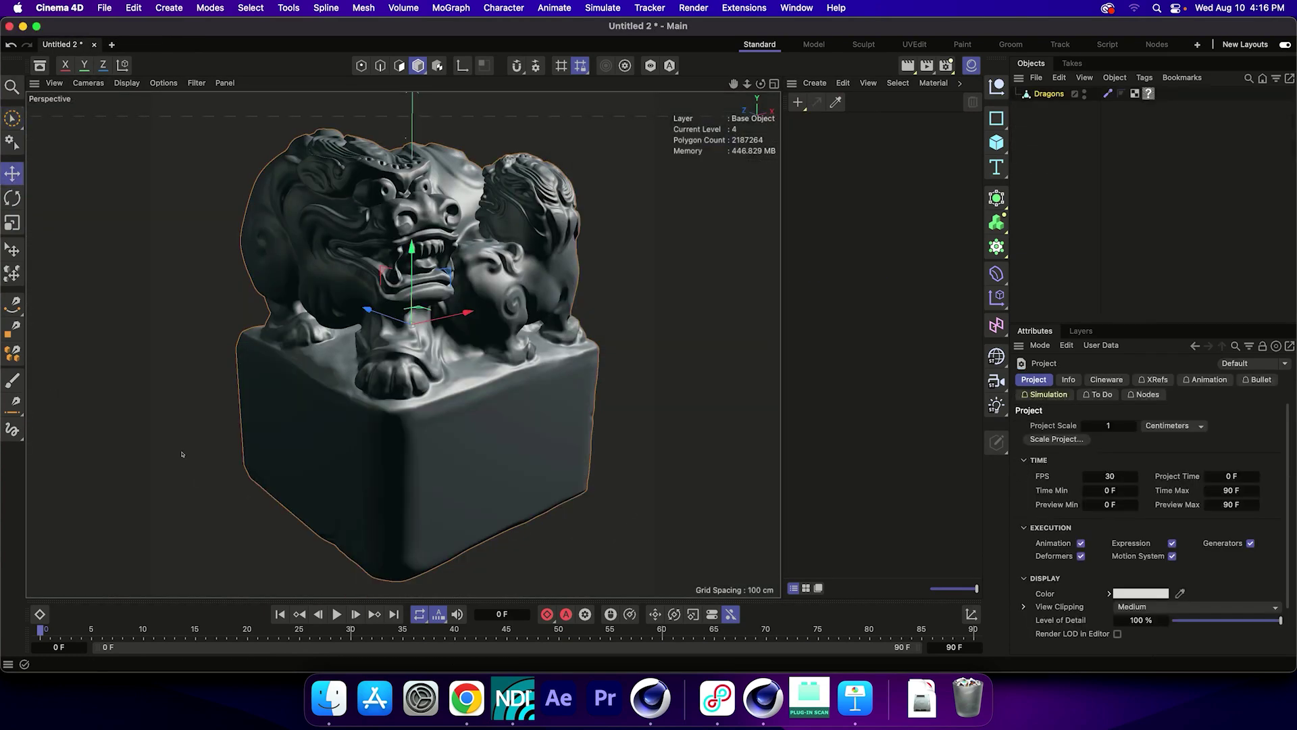
pyautogui.keyDown('alt'); pyautogui.moveTo(174, 462); pyautogui.dragTo(341, 399); pyautogui.keyUp('alt')
pyautogui.scroll(2, 332, 250)
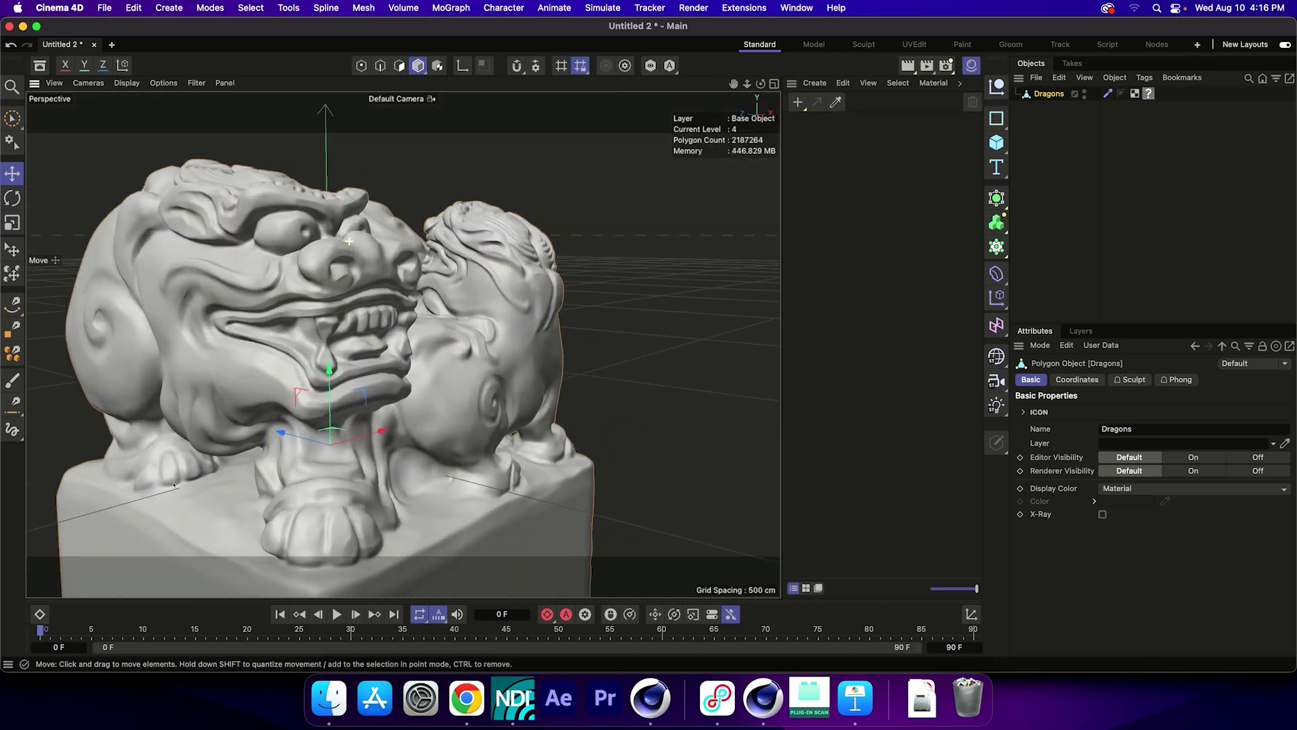
pyautogui.keyDown('alt'); pyautogui.moveTo(331, 250); pyautogui.dragTo(153, 493); pyautogui.keyUp('alt')
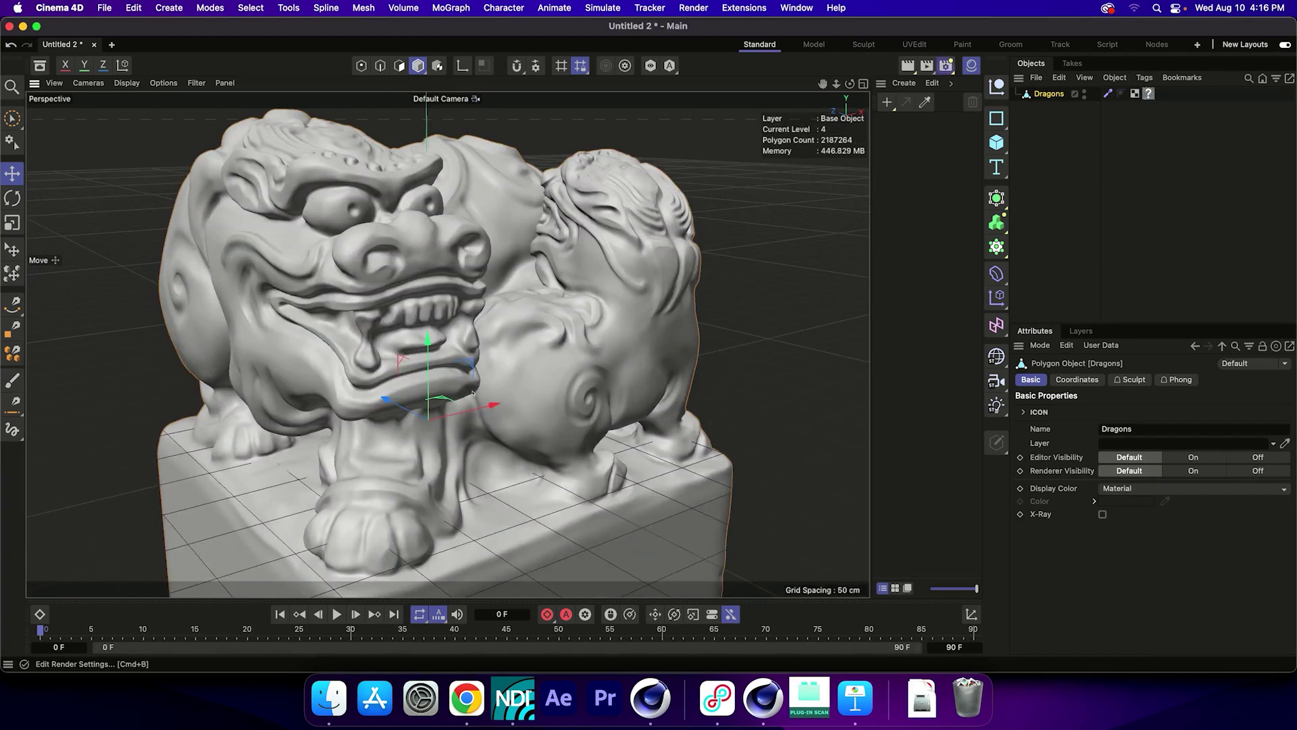
pyautogui.press('super+b')
pyautogui.click(950, 89)
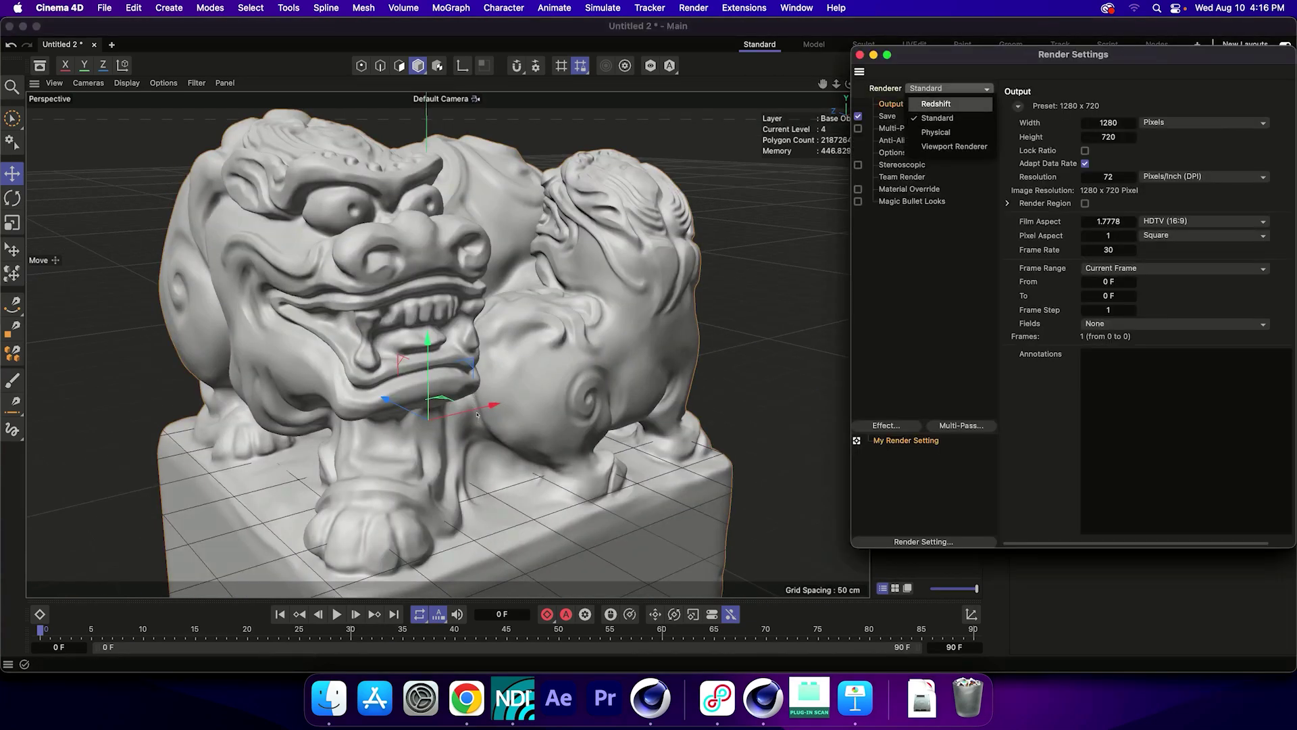
# - Switch the renderer to Redshift with a 1920 x 1920 output, then close Render Settings
pyautogui.click(938, 104)
pyautogui.doubleClick(1111, 123)
pyautogui.write('1920')
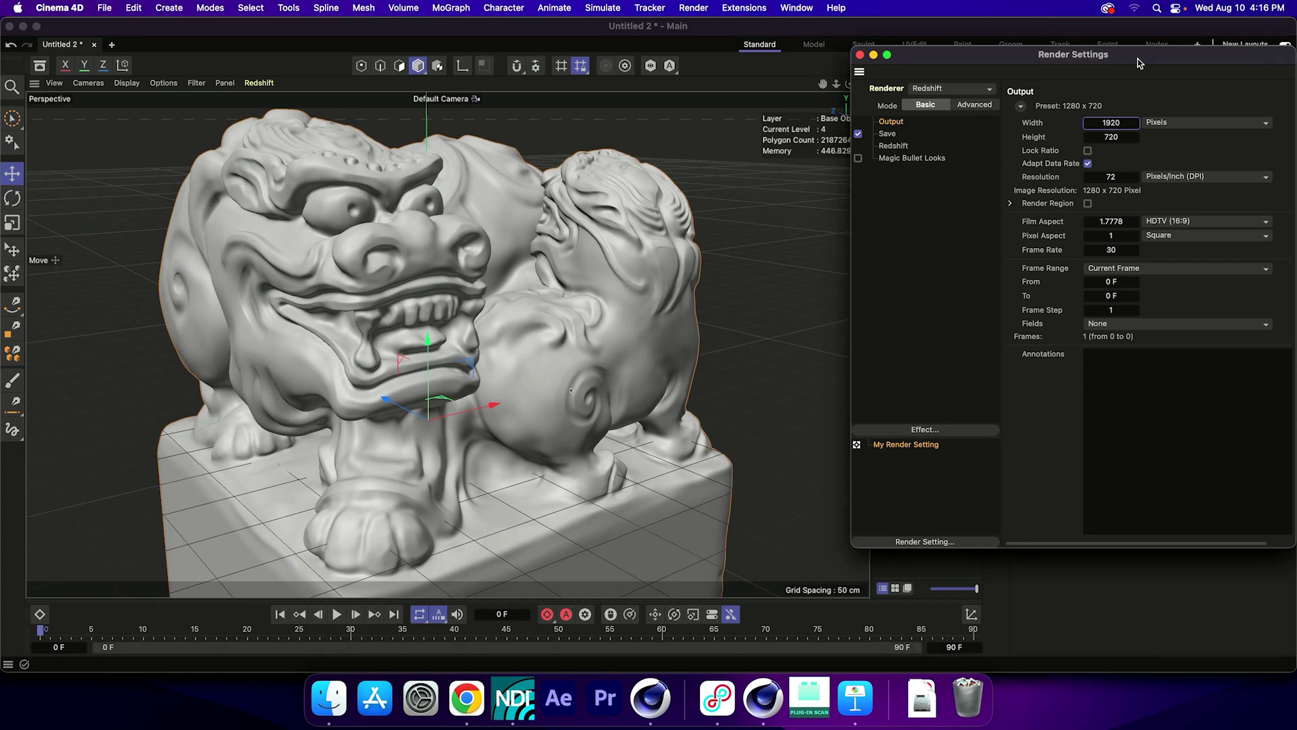
pyautogui.press('Tab')
pyautogui.write('1920')
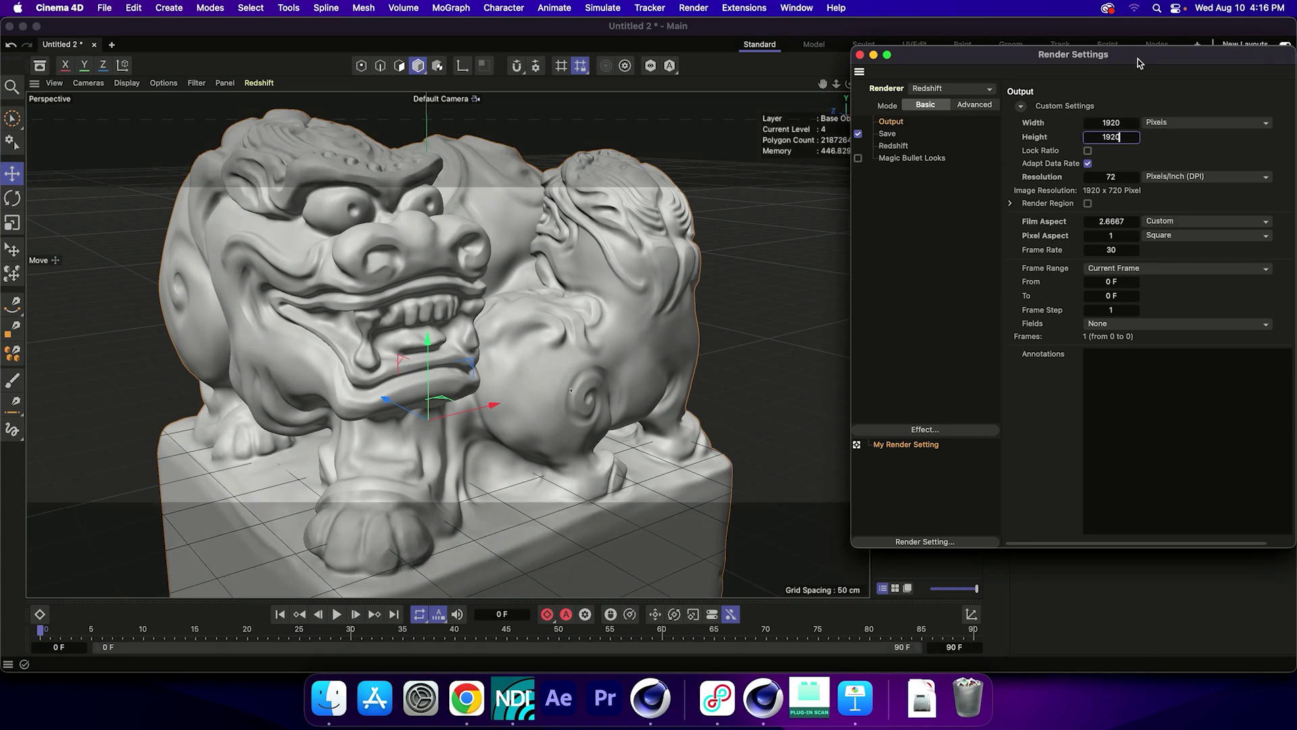
pyautogui.press('Return')
pyautogui.click(860, 55)
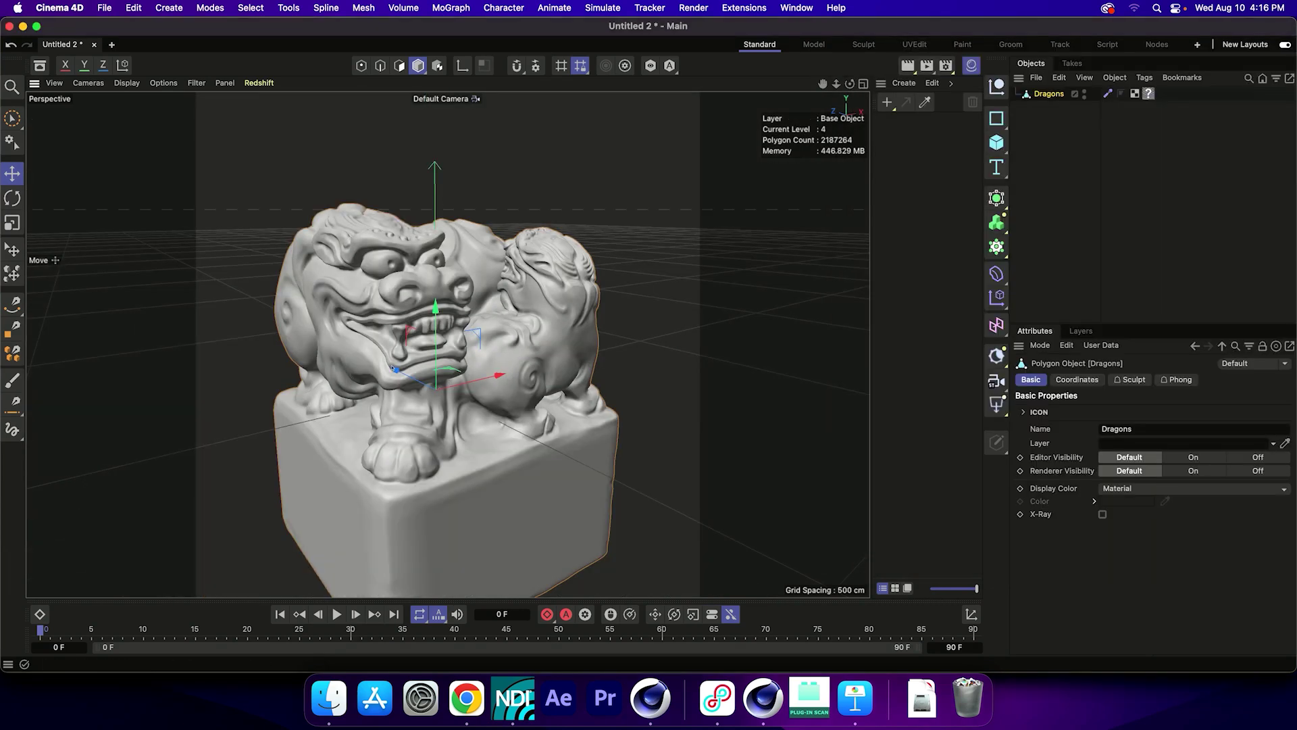
pyautogui.click(796, 8)
# - Dock a Redshift RenderView left of the viewport and start the interactive render
pyautogui.click(853, 510)
pyautogui.moveTo(389, 511); pyautogui.dragTo(80, 497)
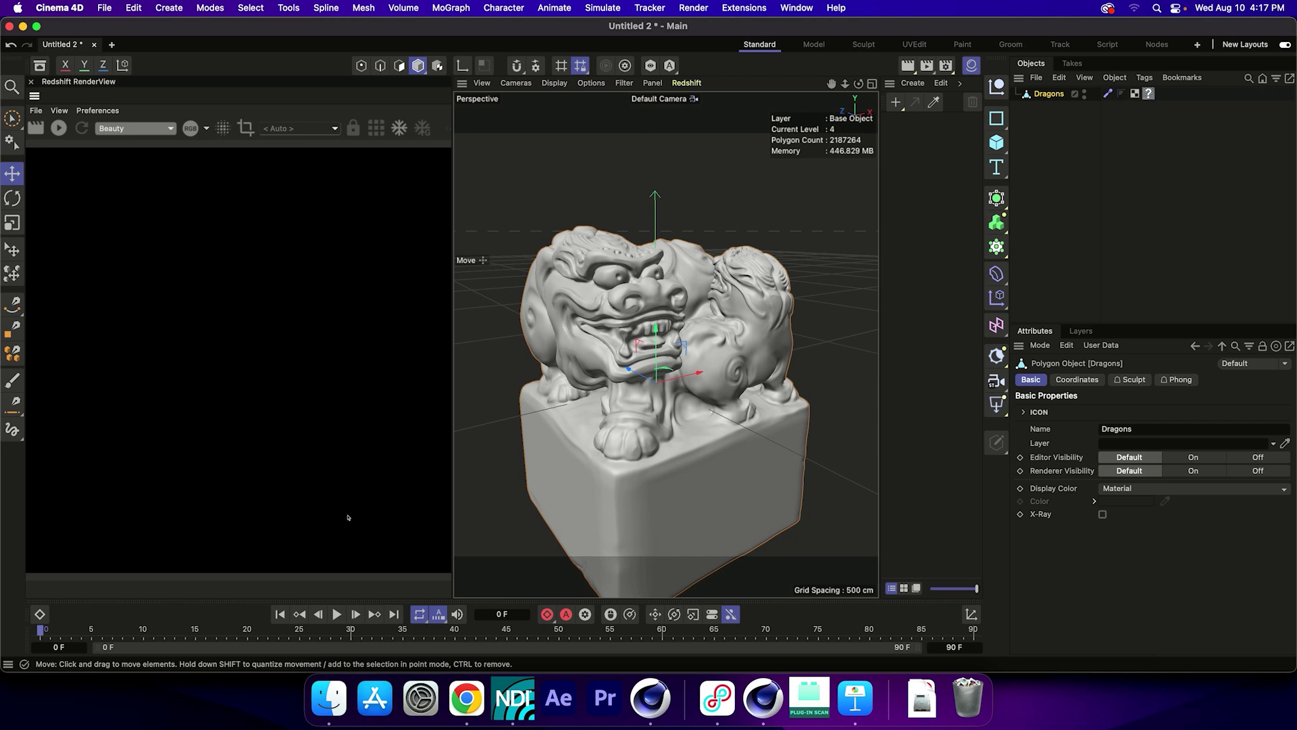
pyautogui.click(59, 127)
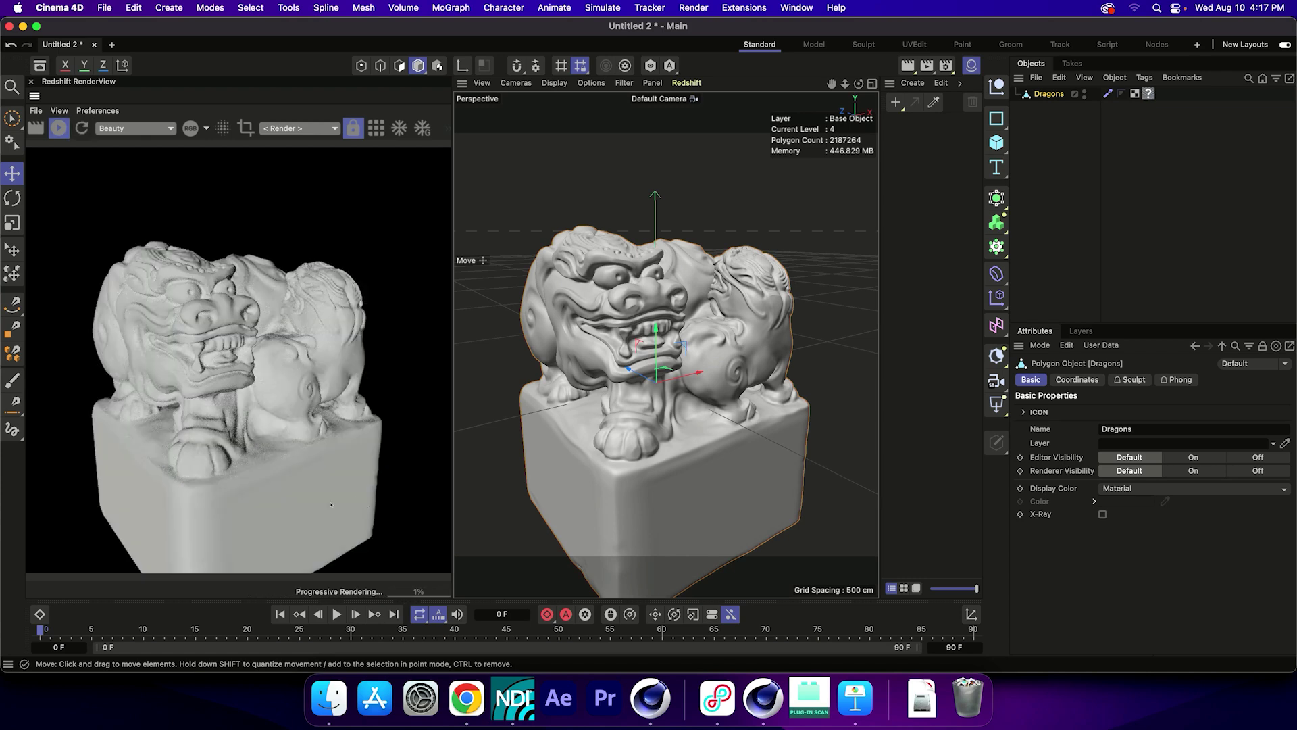
# - Move the camera in close and reframe the dragon seal in the viewport
pyautogui.click(490, 473)
pyautogui.keyDown('alt'); pyautogui.moveTo(658, 312); pyautogui.dragTo(750, 312, button='right'); pyautogui.keyUp('alt')
pyautogui.scroll(-10, 659, 312)
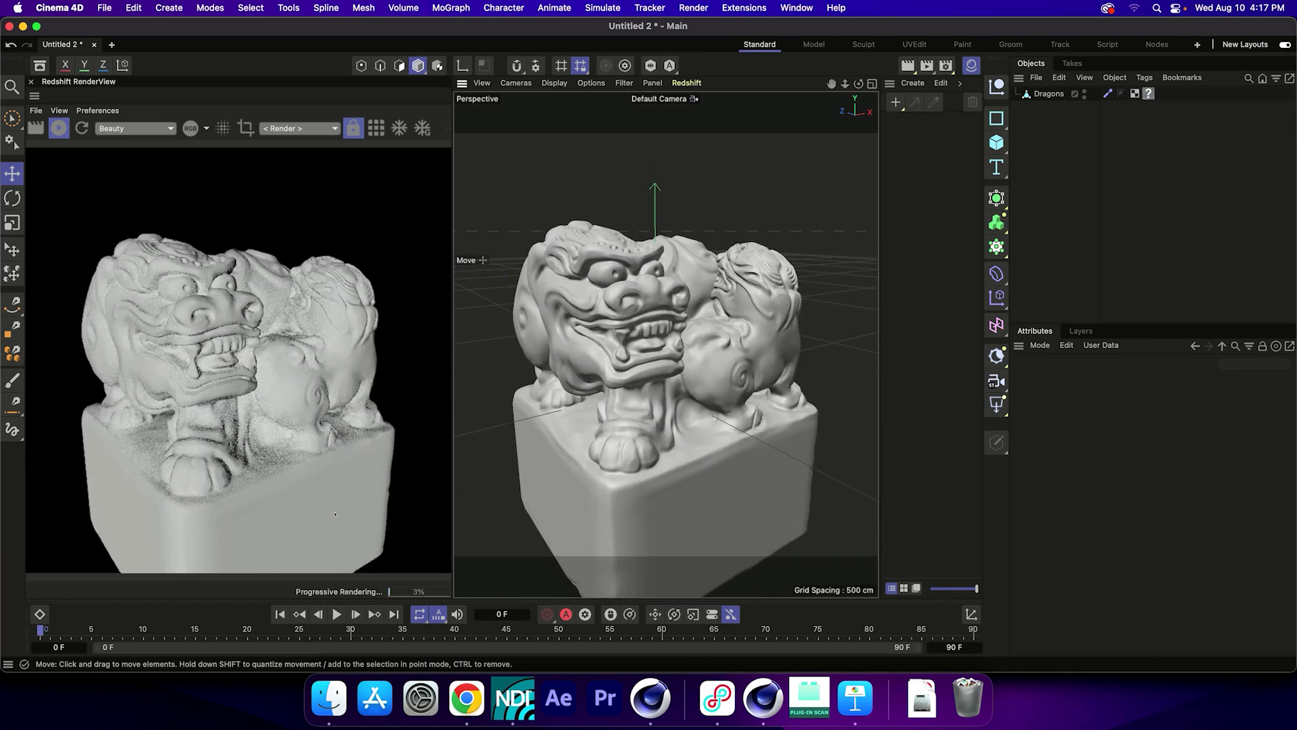
pyautogui.keyDown('alt'); pyautogui.moveTo(663, 307); pyautogui.dragTo(656, 306); pyautogui.keyUp('alt')
pyautogui.keyDown('alt'); pyautogui.moveTo(655, 307); pyautogui.dragTo(680, 307, button='right'); pyautogui.keyUp('alt')
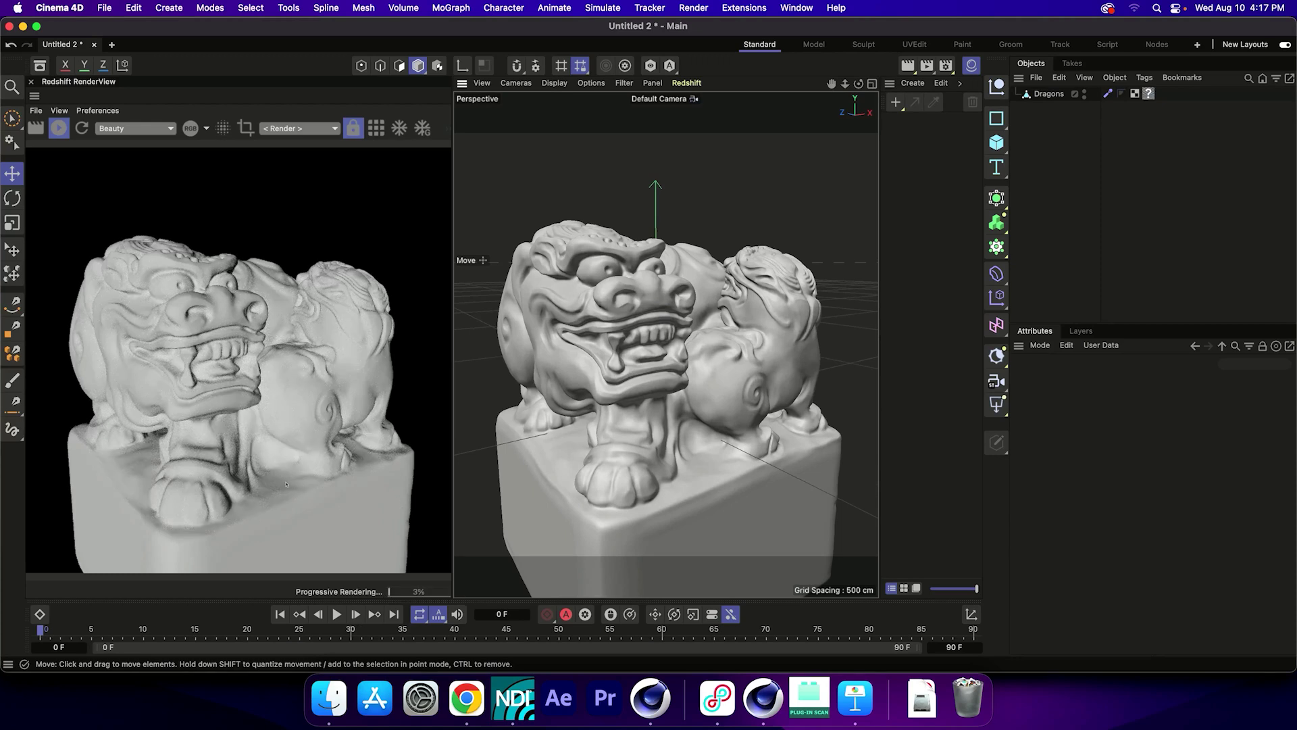
pyautogui.keyDown('alt'); pyautogui.moveTo(347, 542); pyautogui.dragTo(340, 548, button='middle'); pyautogui.keyUp('alt')
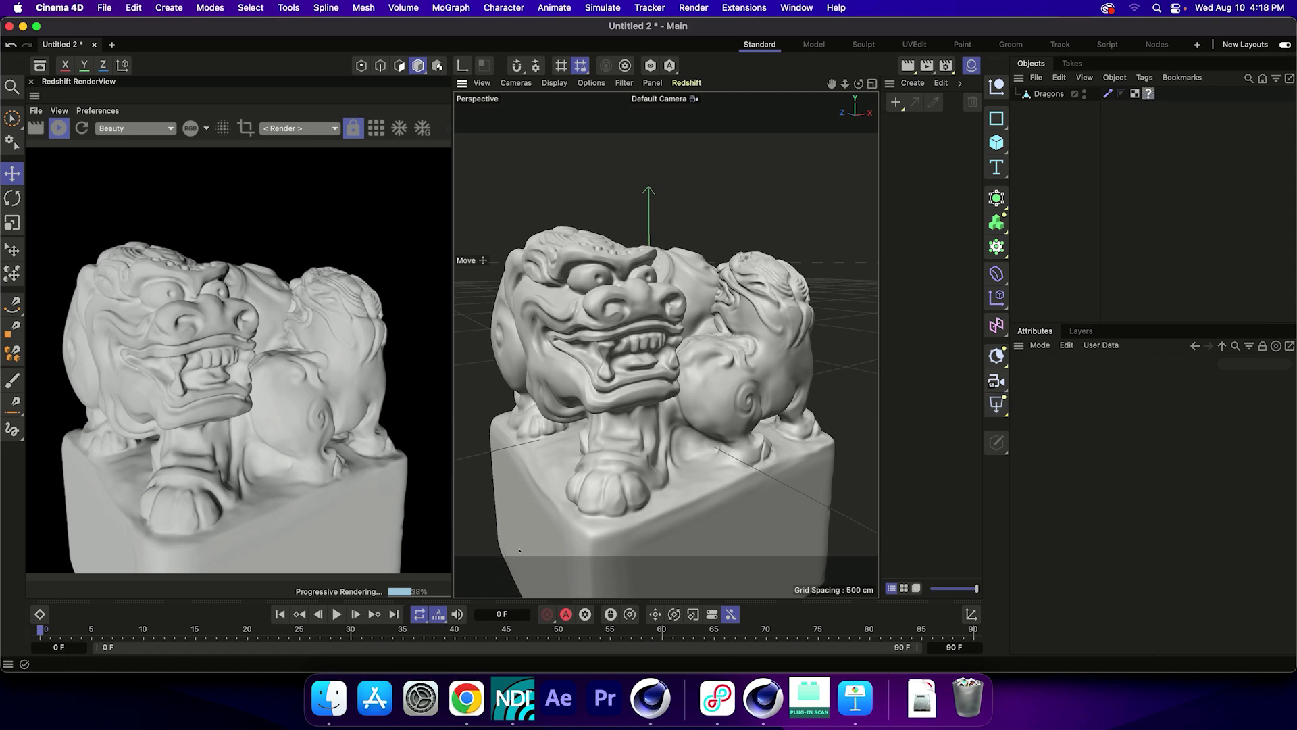
# - Add an RS Area Light with a Target tag aimed at the Dragons model
pyautogui.click(997, 403)
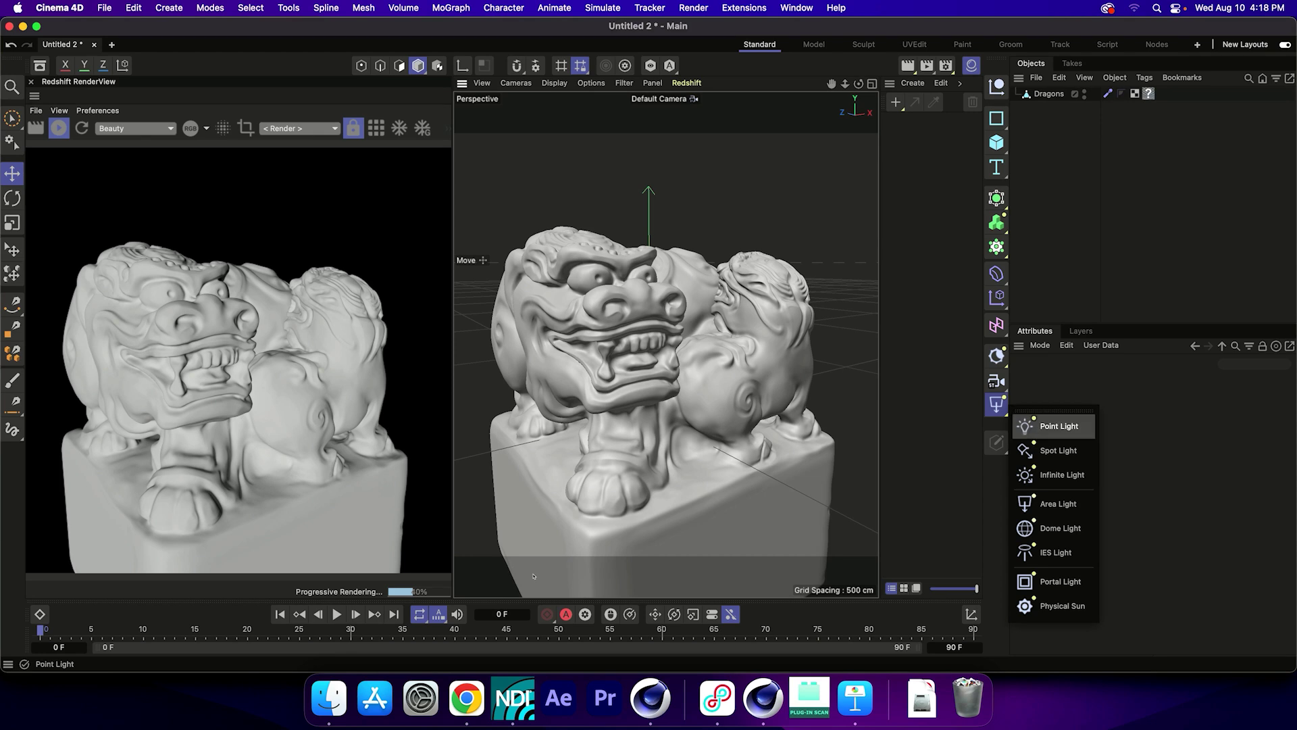
pyautogui.click(1058, 503)
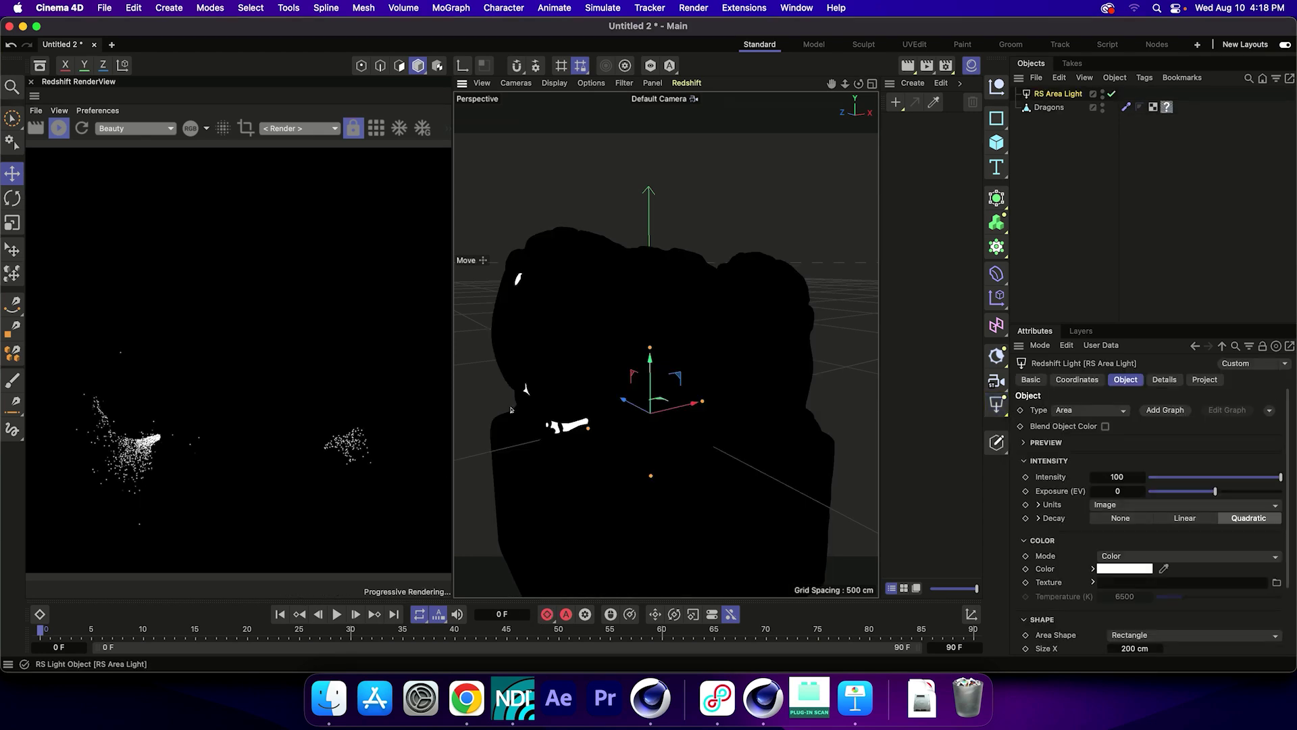
pyautogui.rightClick(1041, 93)
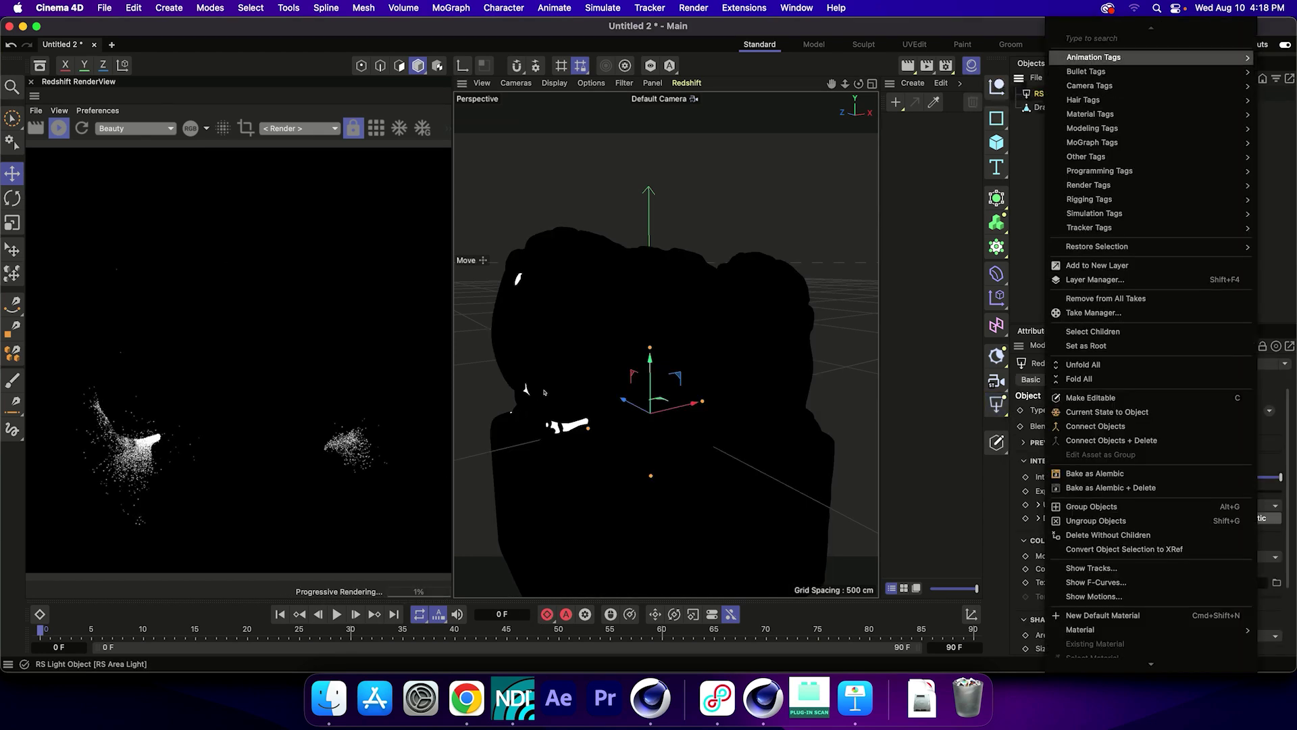
pyautogui.moveTo(1094, 58)
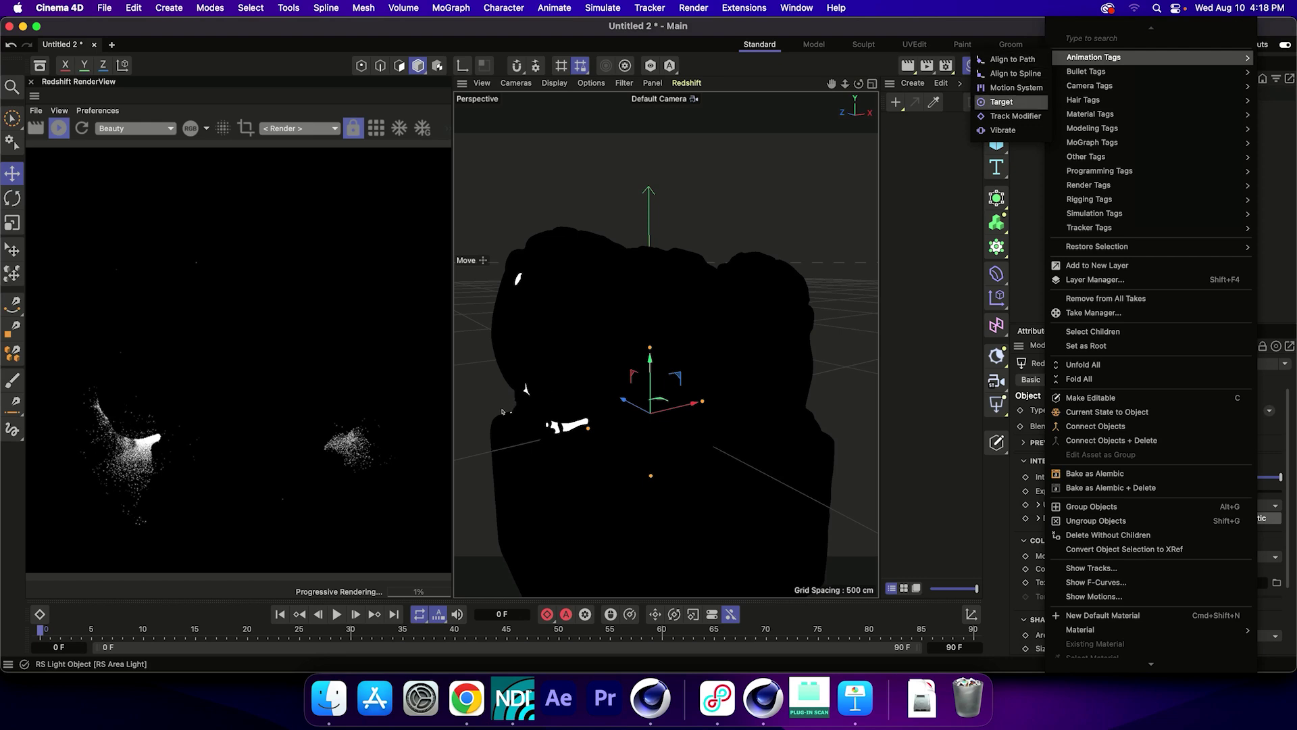
pyautogui.click(1002, 102)
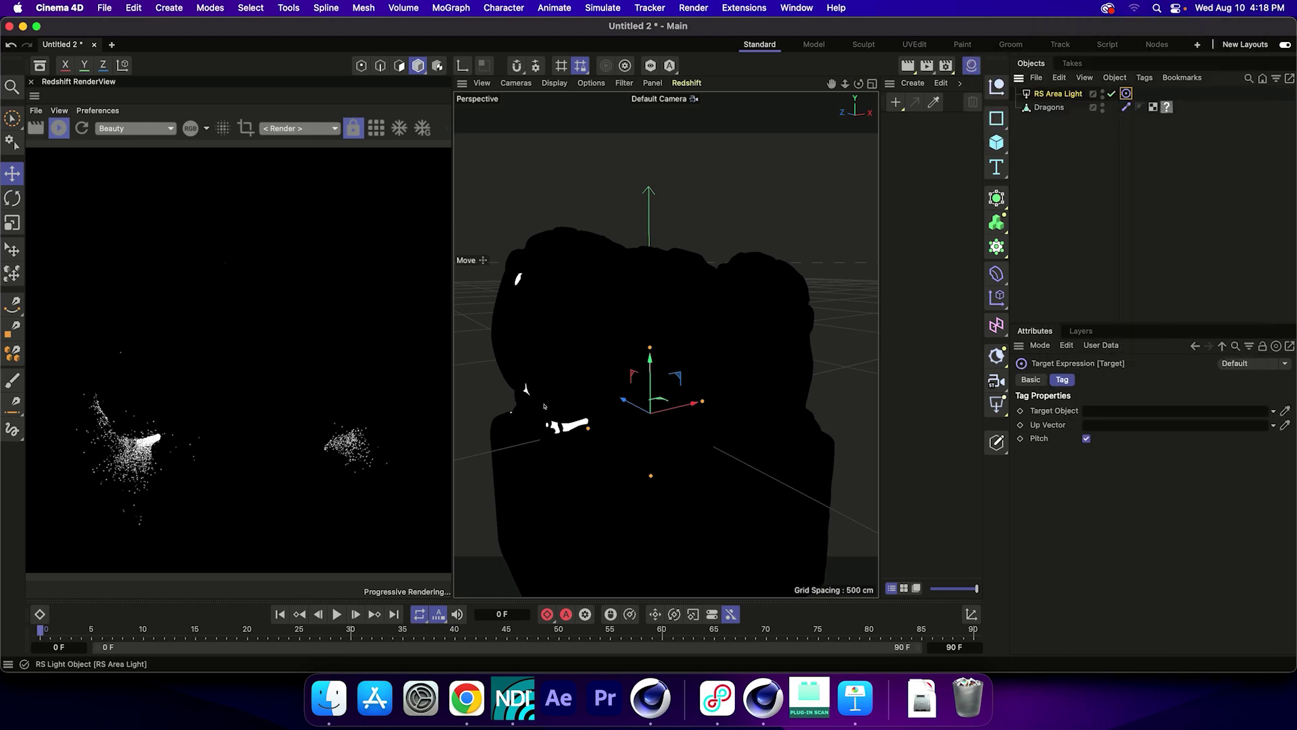
pyautogui.moveTo(1048, 106); pyautogui.dragTo(1108, 410)
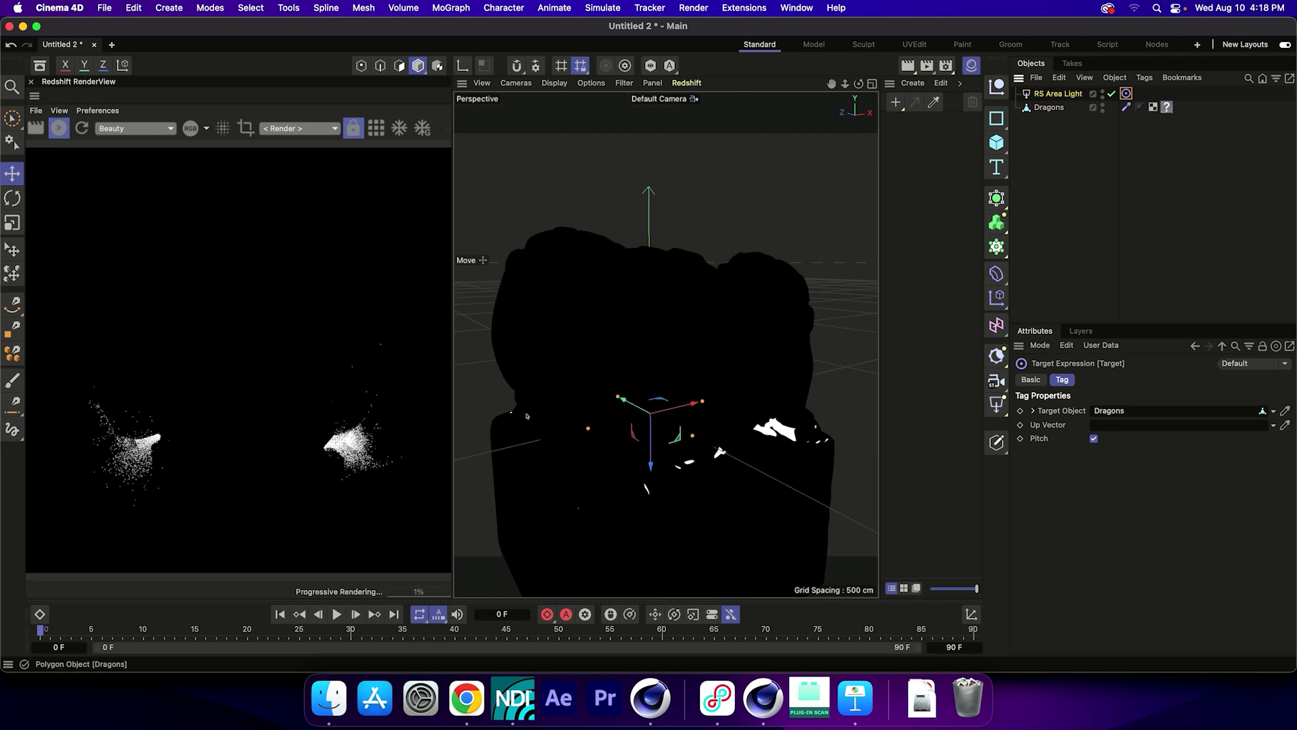
# - In the four-view layout, move the area light higher and to the left of the statue
pyautogui.click(1058, 94)
pyautogui.middleClick(830, 189)
pyautogui.moveTo(814, 262); pyautogui.dragTo(755, 230)
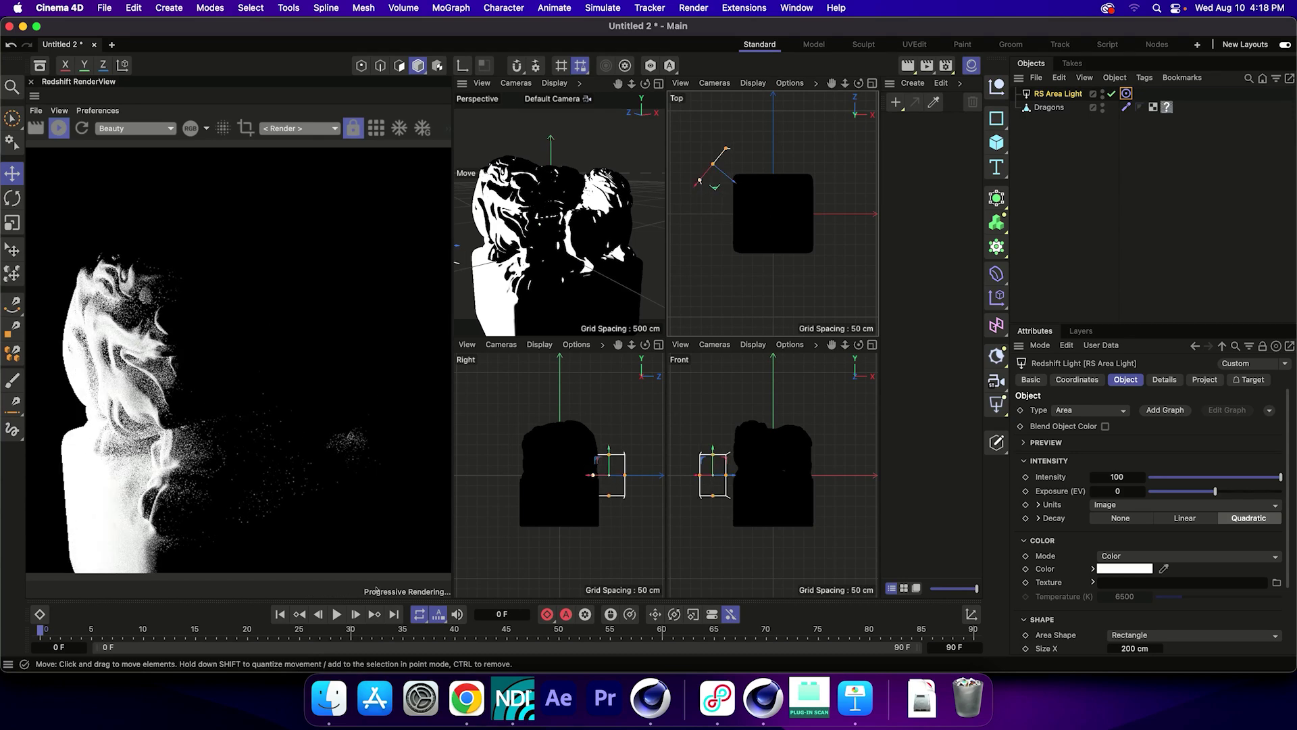
pyautogui.moveTo(713, 450); pyautogui.dragTo(714, 394)
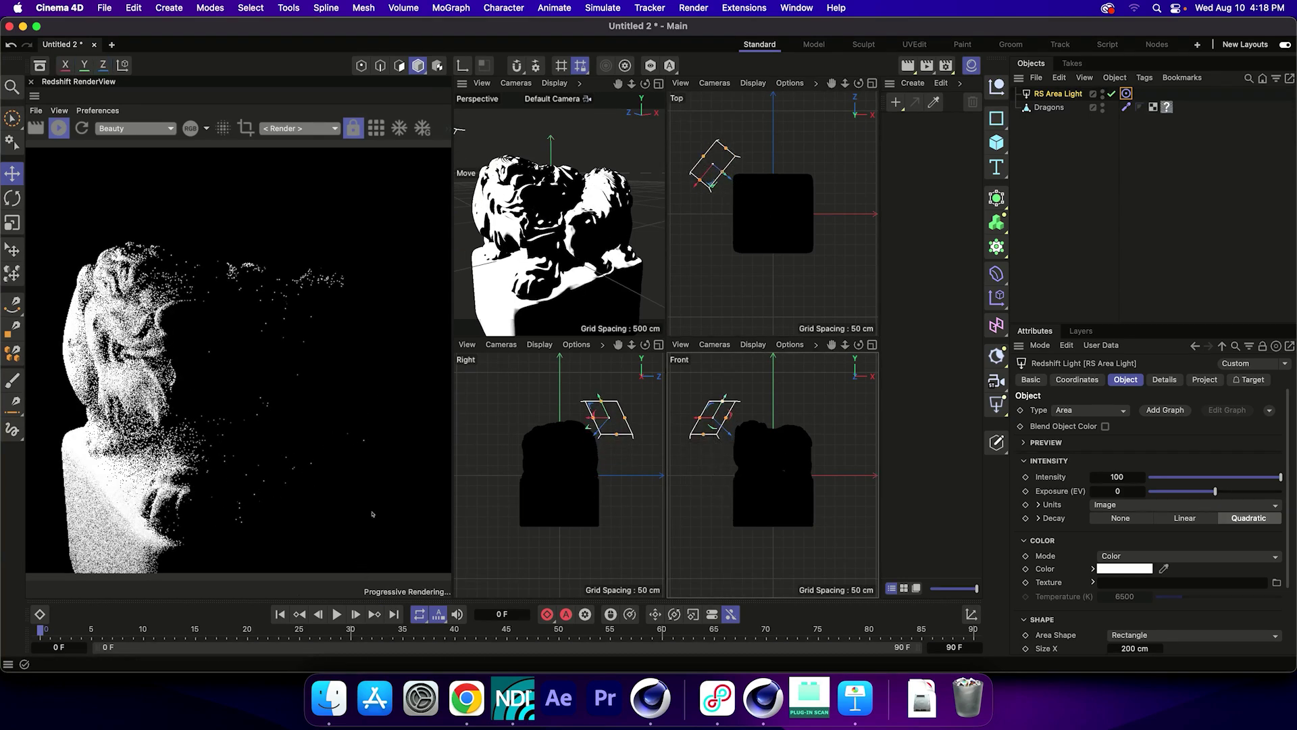
pyautogui.moveTo(712, 164); pyautogui.dragTo(708, 152)
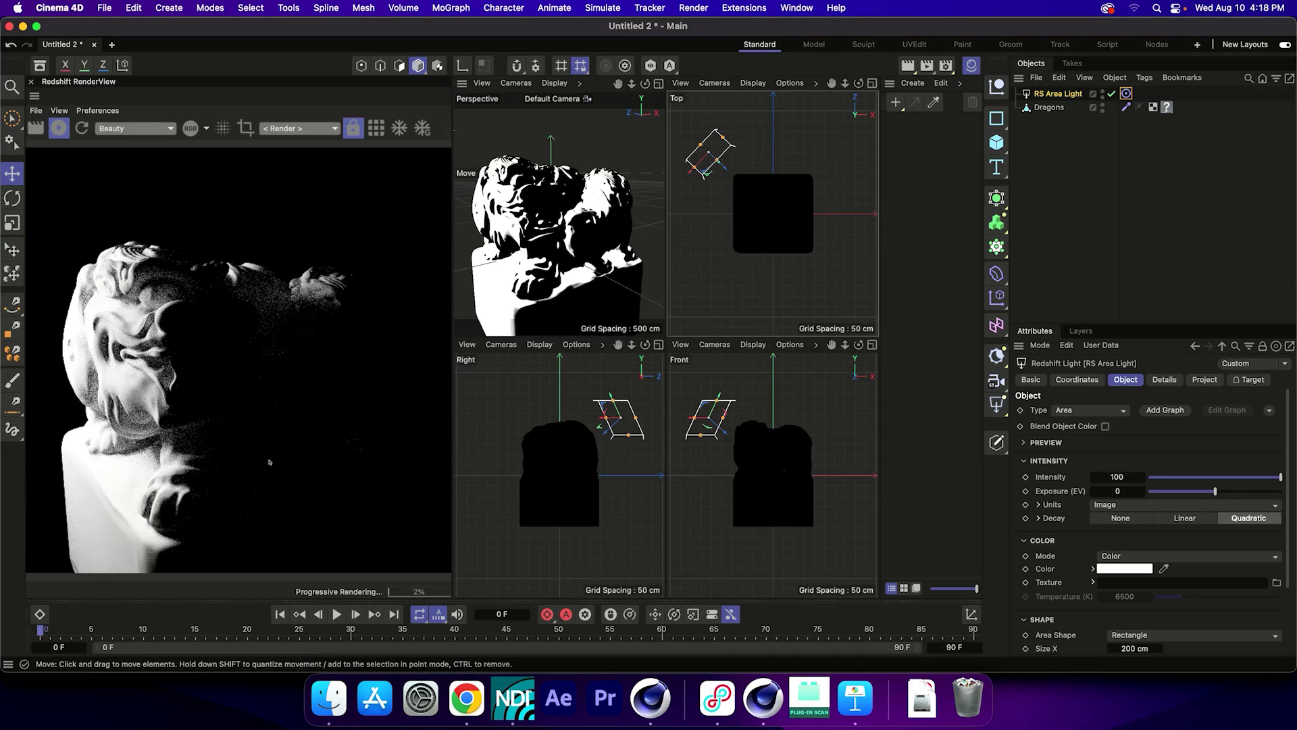
# - Enlarge the area light slightly and return to the single perspective view
pyautogui.press('t')
pyautogui.moveTo(353, 463); pyautogui.dragTo(399, 455)
pyautogui.press('e')
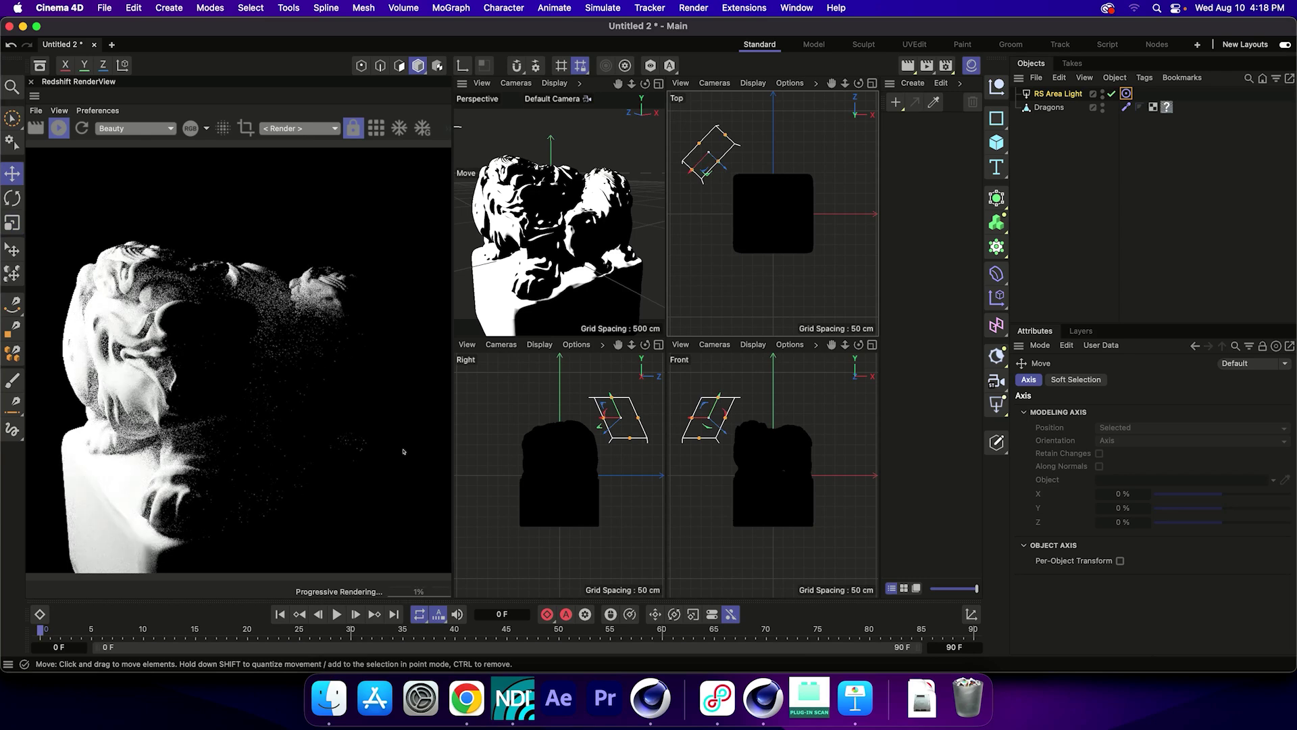
pyautogui.press('F1')
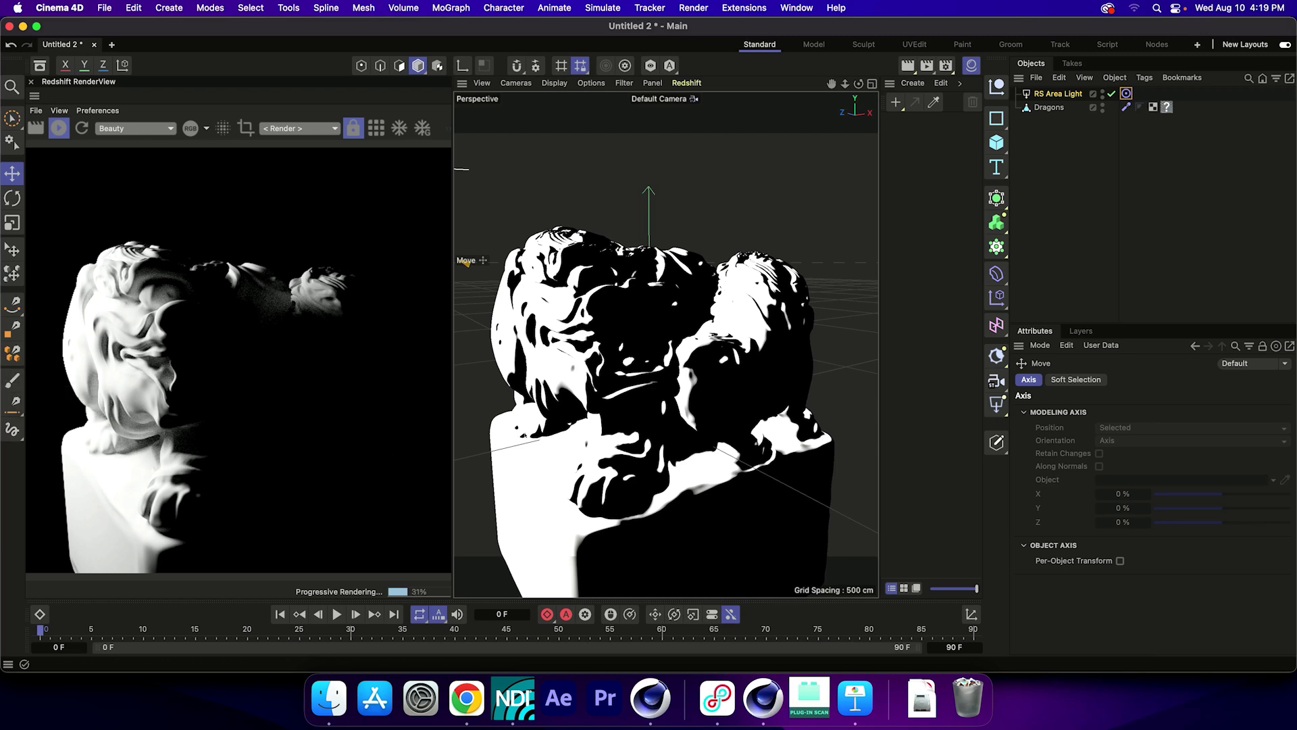
pyautogui.click(1058, 93)
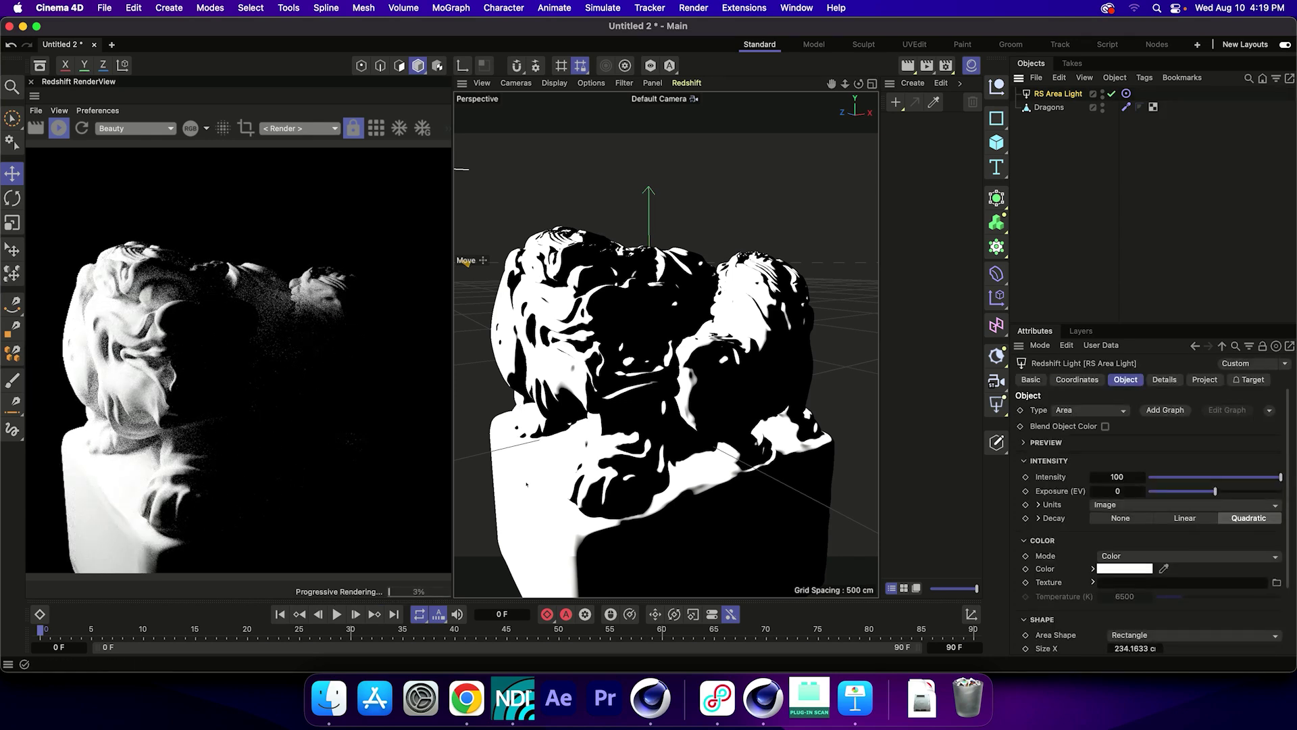
# - Add an RS Dome Light from the Redshift light list and open the Asset Browser
pyautogui.click(996, 404)
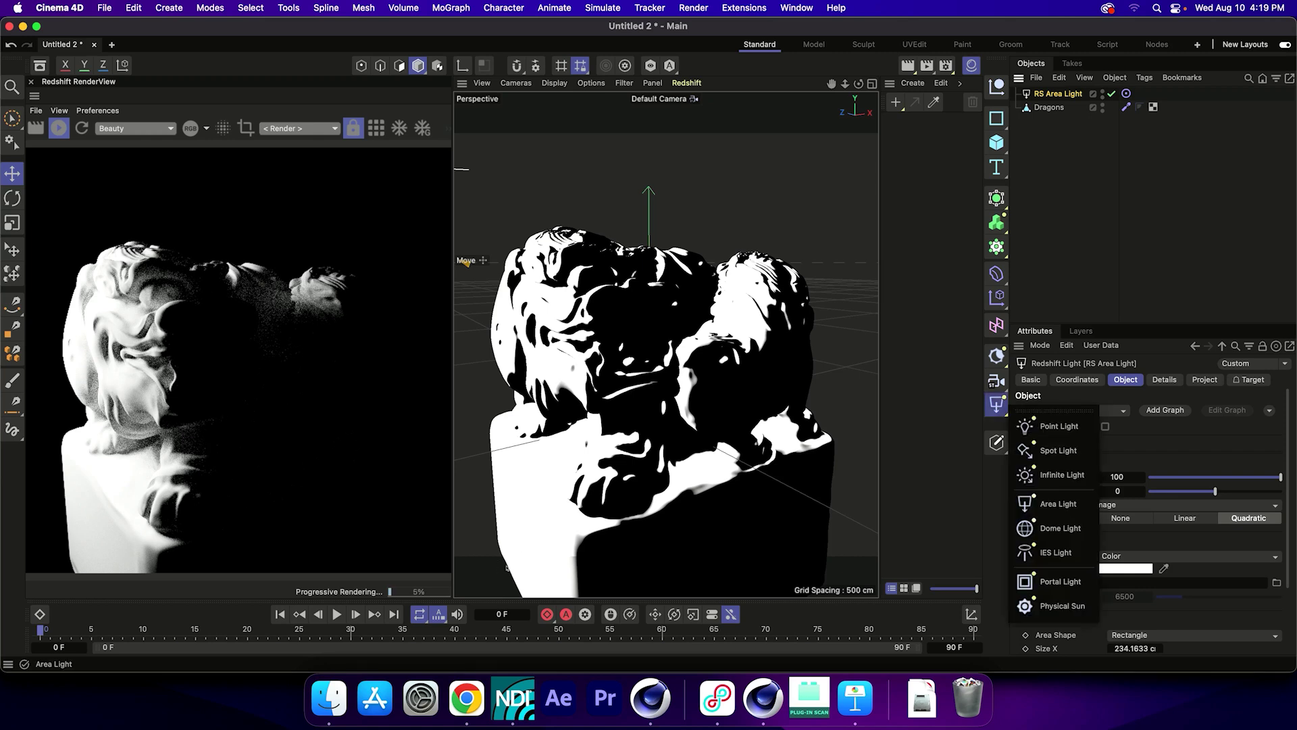
pyautogui.click(1051, 528)
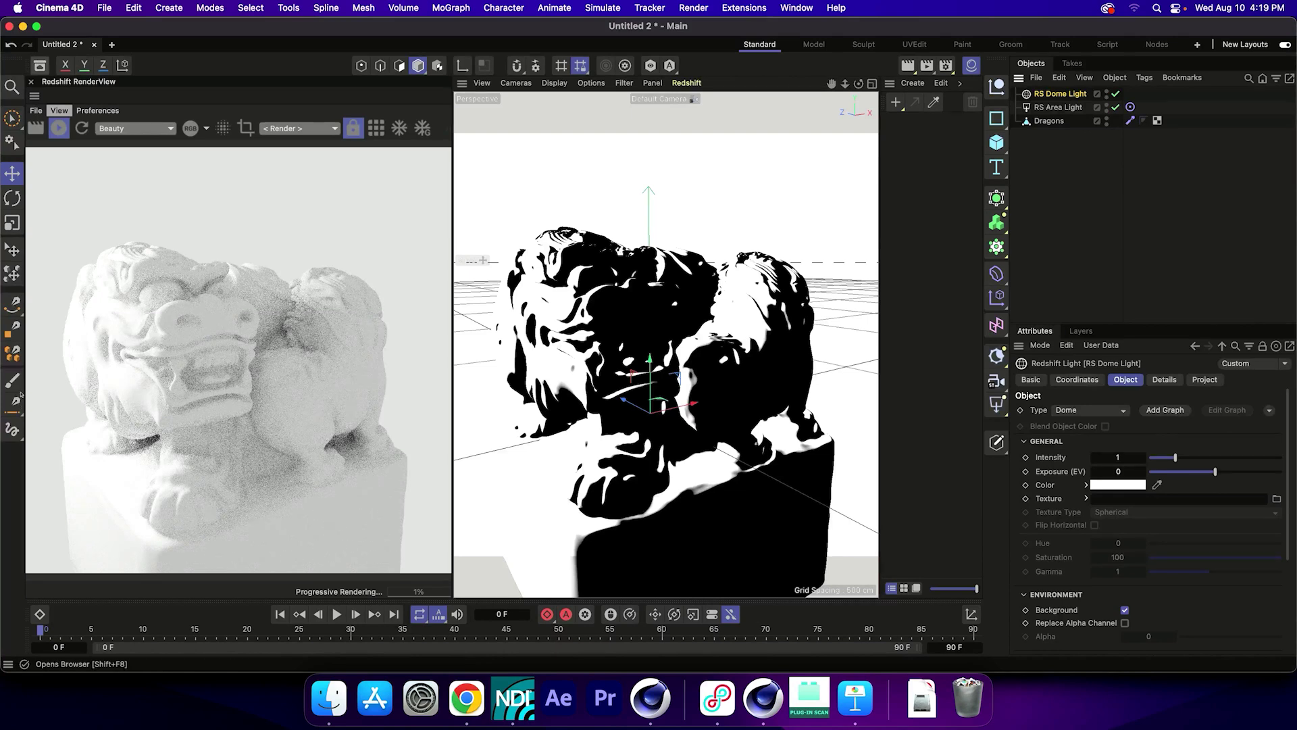
pyautogui.click(39, 65)
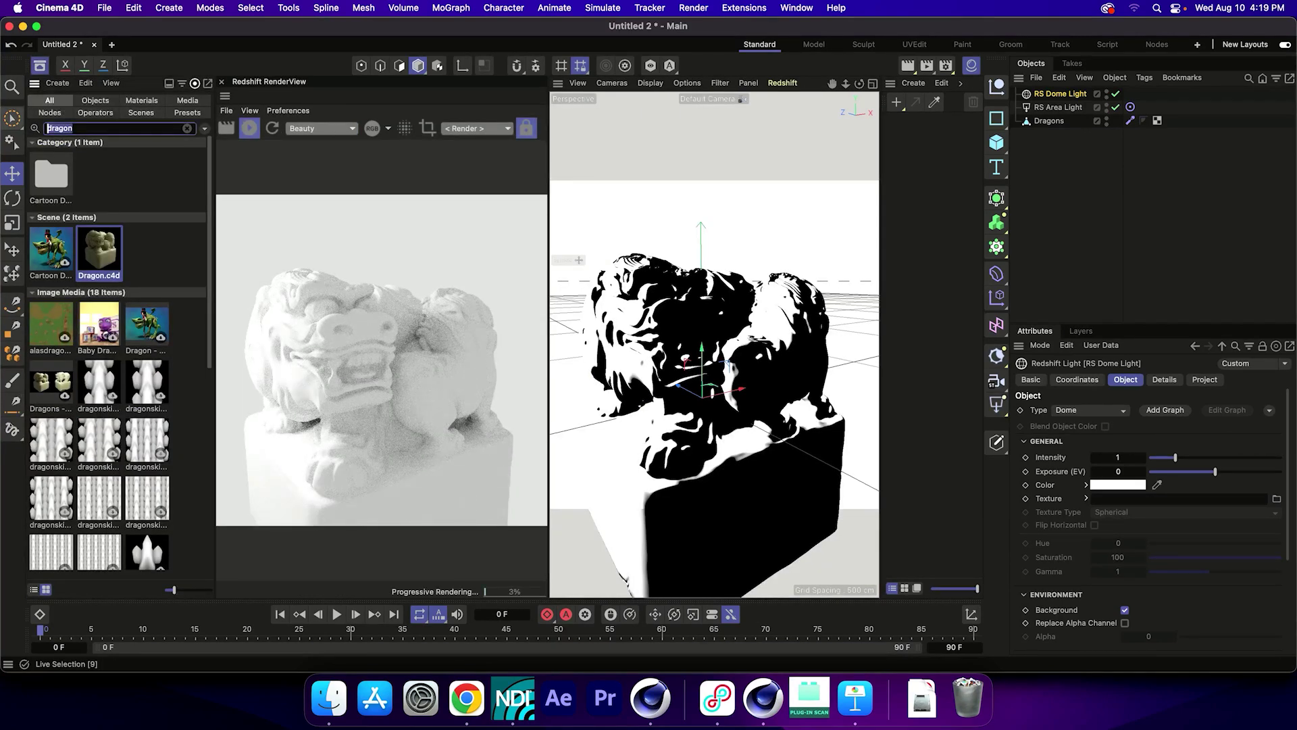
# - Search 'hdr' and assign the GI empty-room HDR image as the Dome Light's texture
pyautogui.write('hdr')
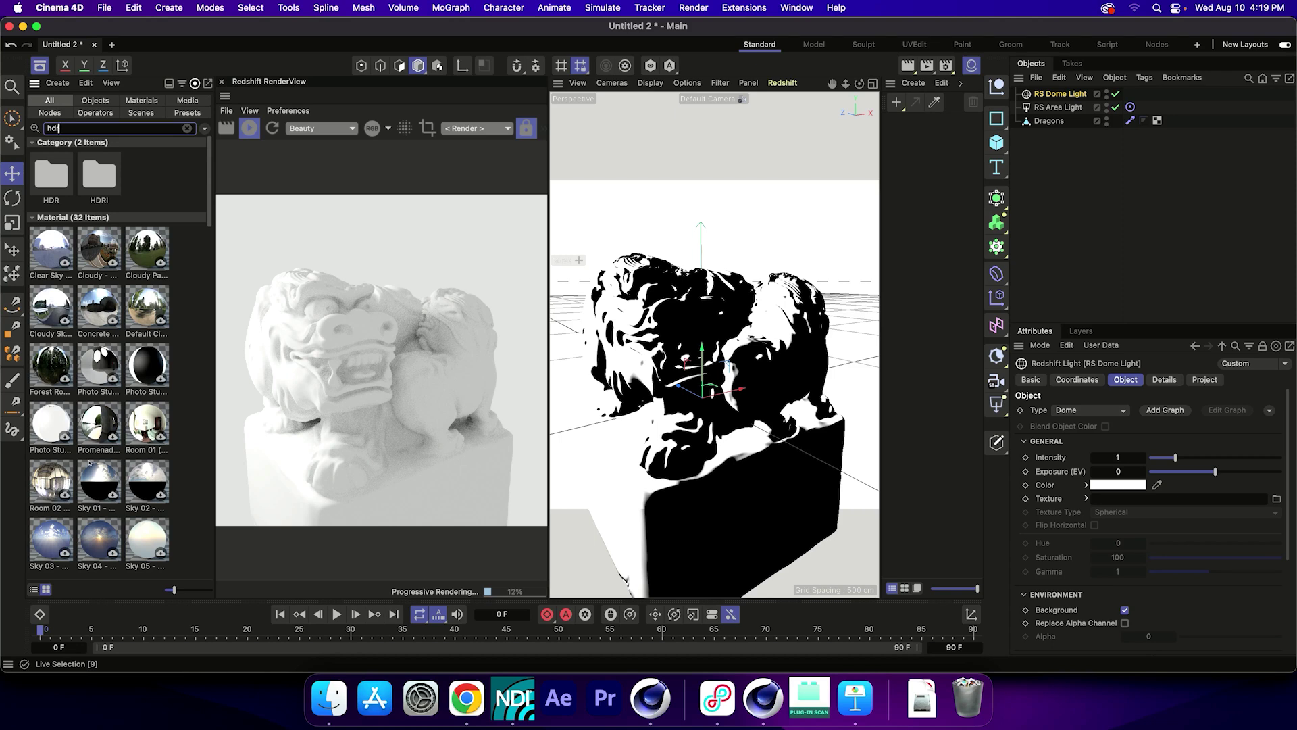
pyautogui.scroll(-2, 75, 462)
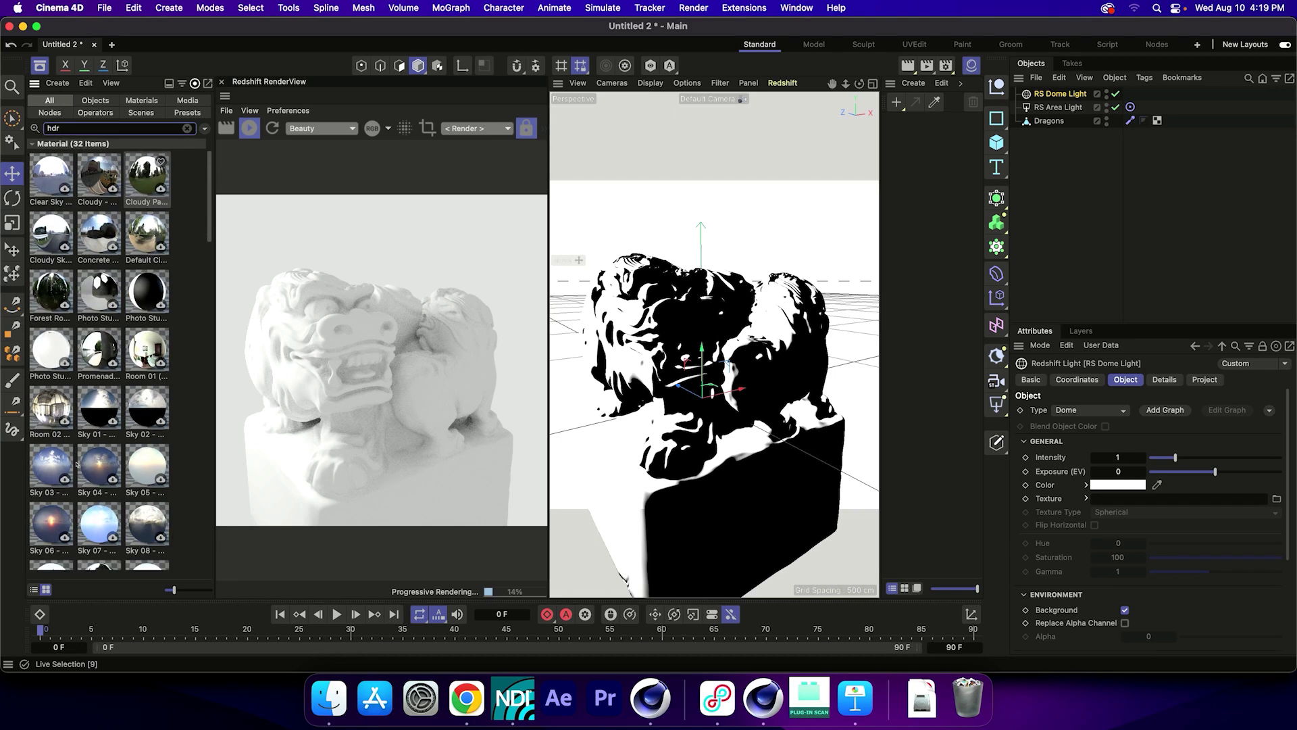
pyautogui.scroll(-1, 76, 463)
pyautogui.scroll(-7, 76, 464)
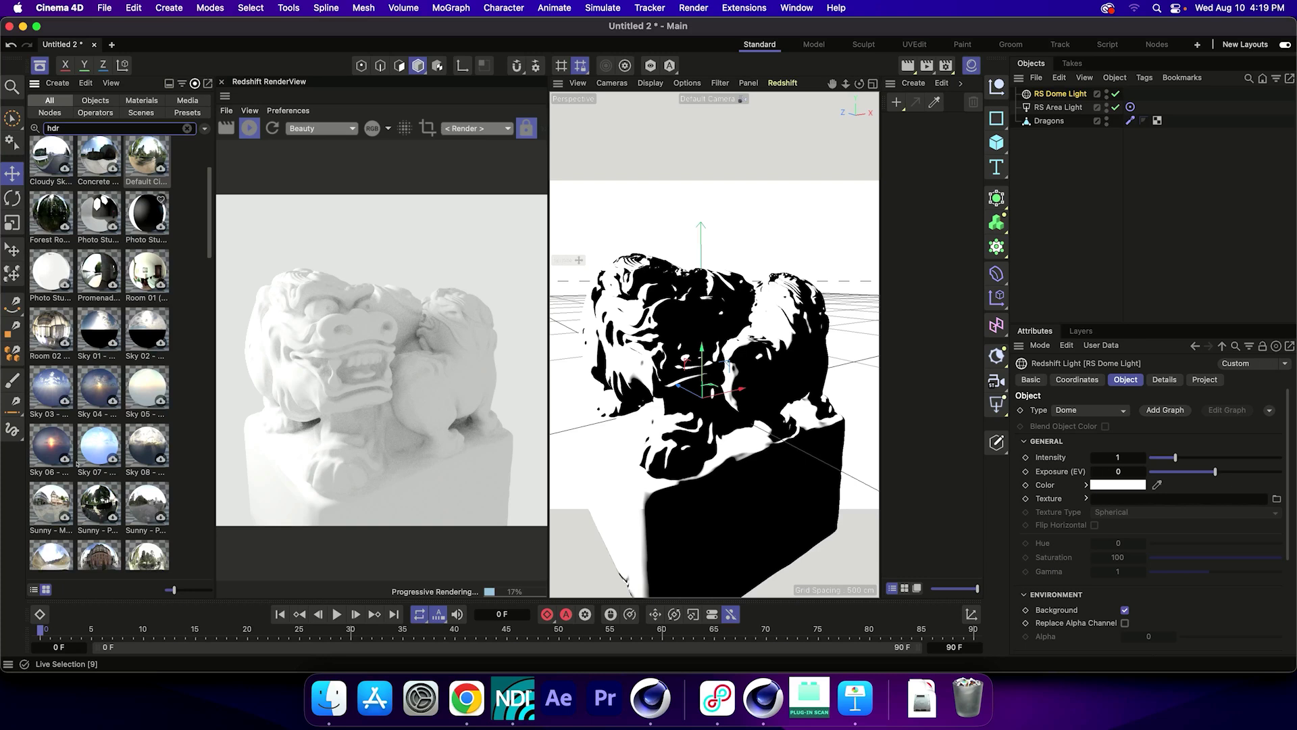
pyautogui.scroll(-9, 76, 463)
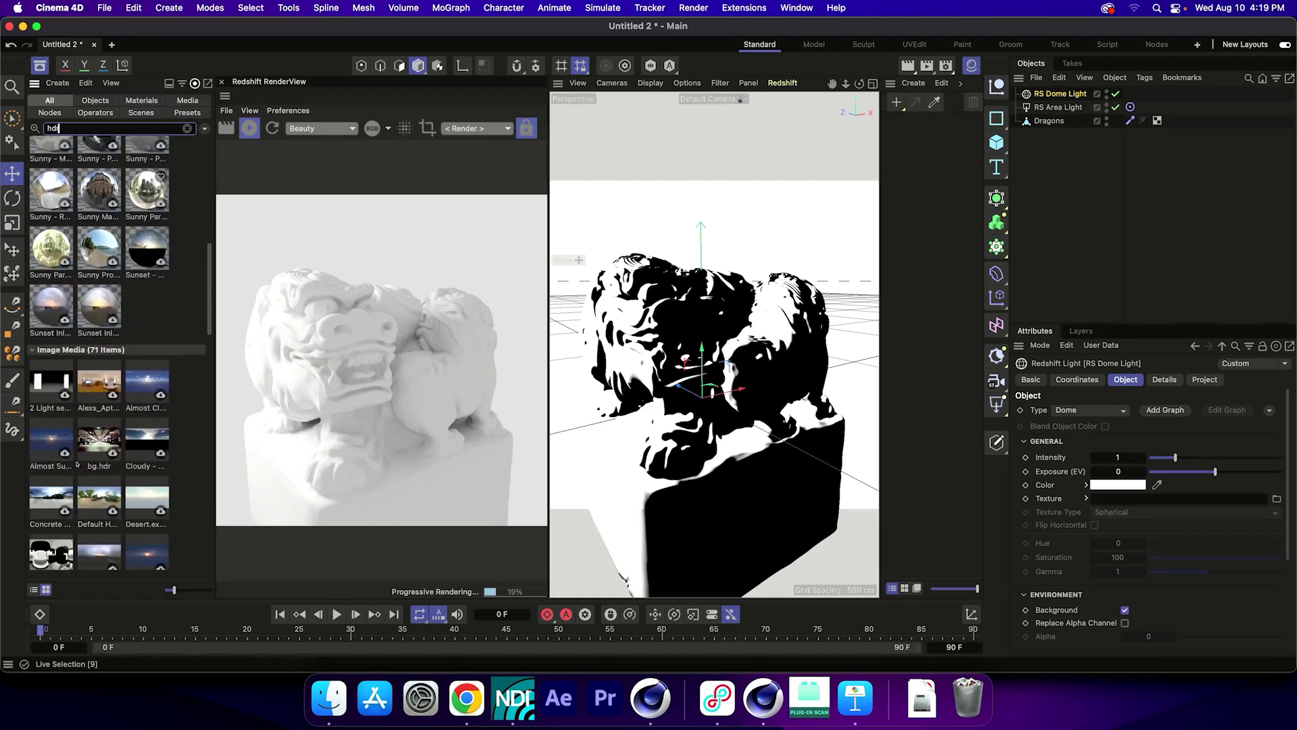
pyautogui.scroll(-1, 76, 465)
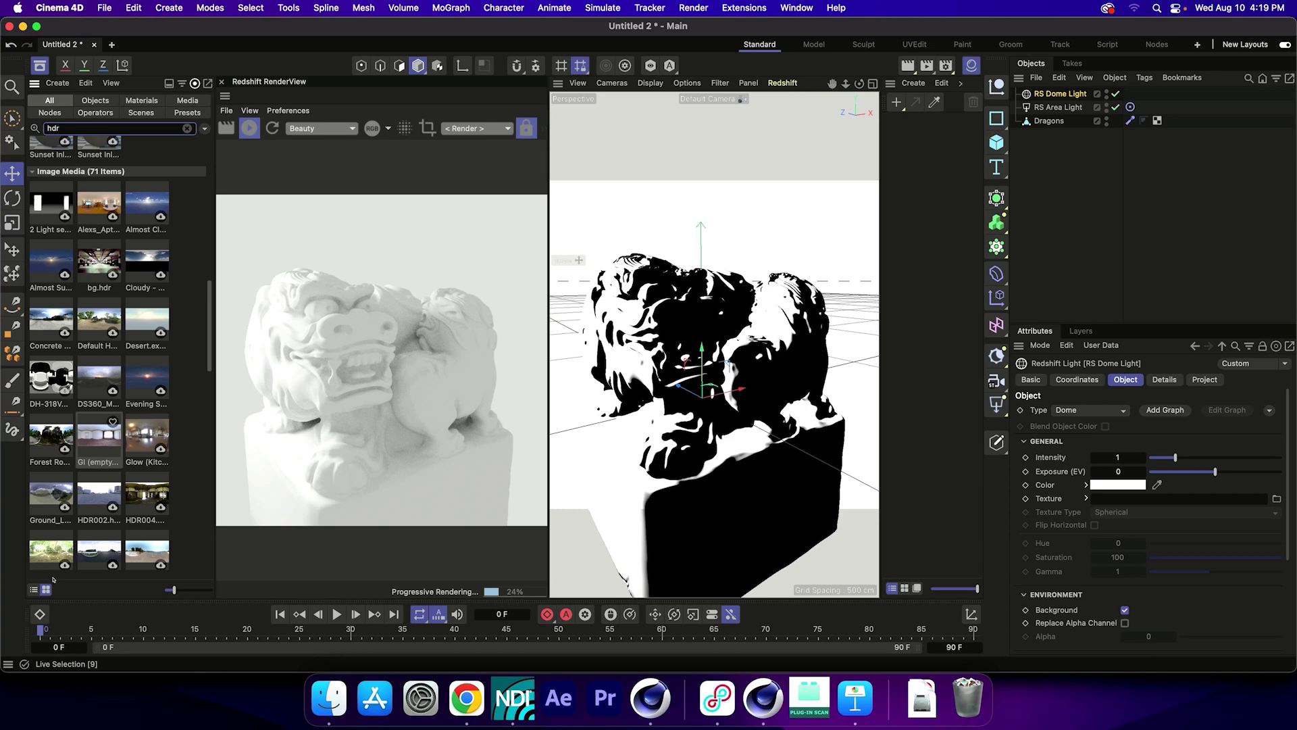
pyautogui.moveTo(99, 439); pyautogui.dragTo(528, 604)
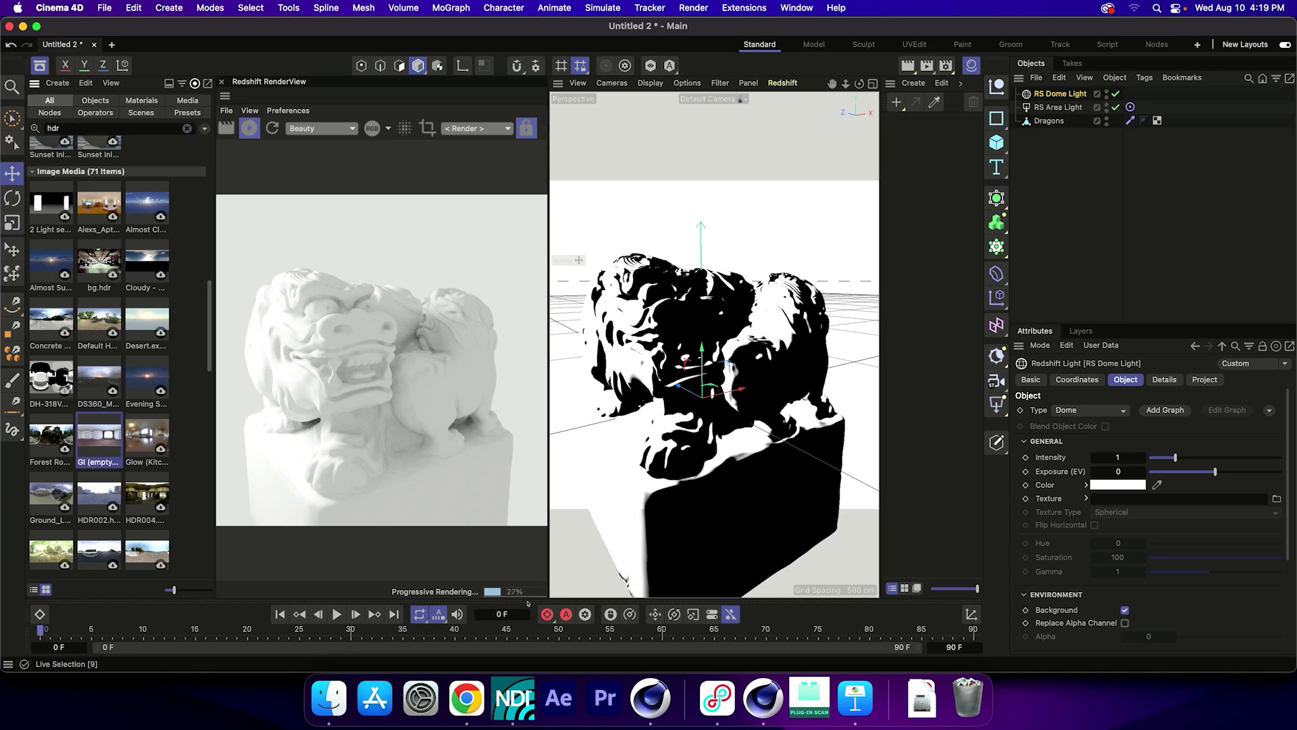
pyautogui.moveTo(1158, 492); pyautogui.dragTo(1159, 498)
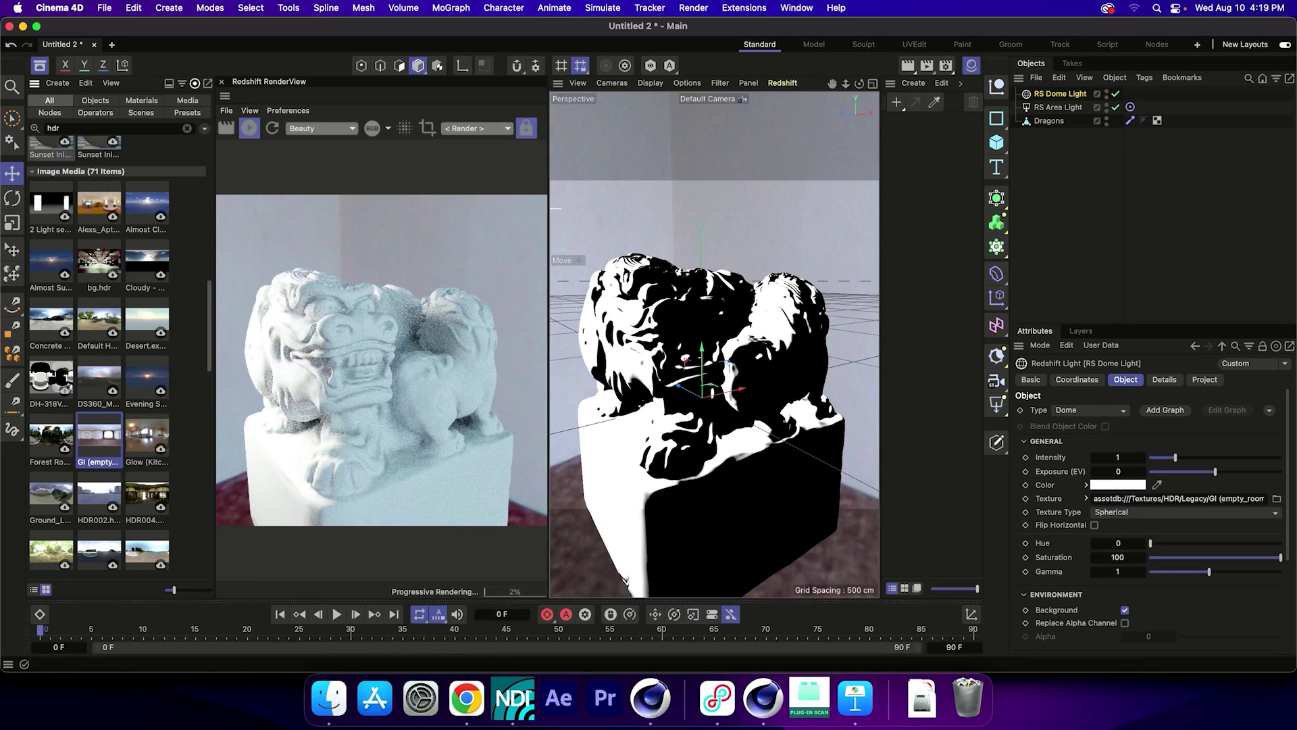
pyautogui.click(19, 390)
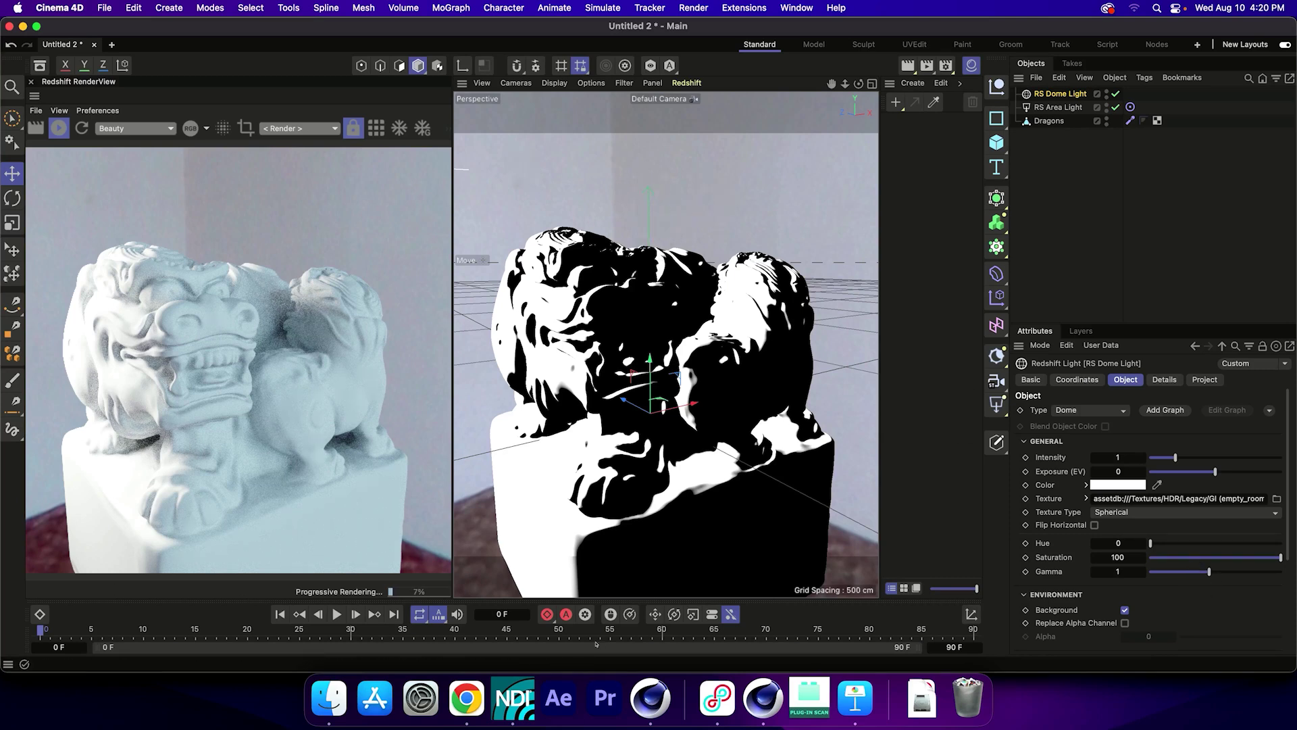
# - Turn off the Dome Light's Background so the seal renders on black, then refresh both lights
pyautogui.click(1125, 610)
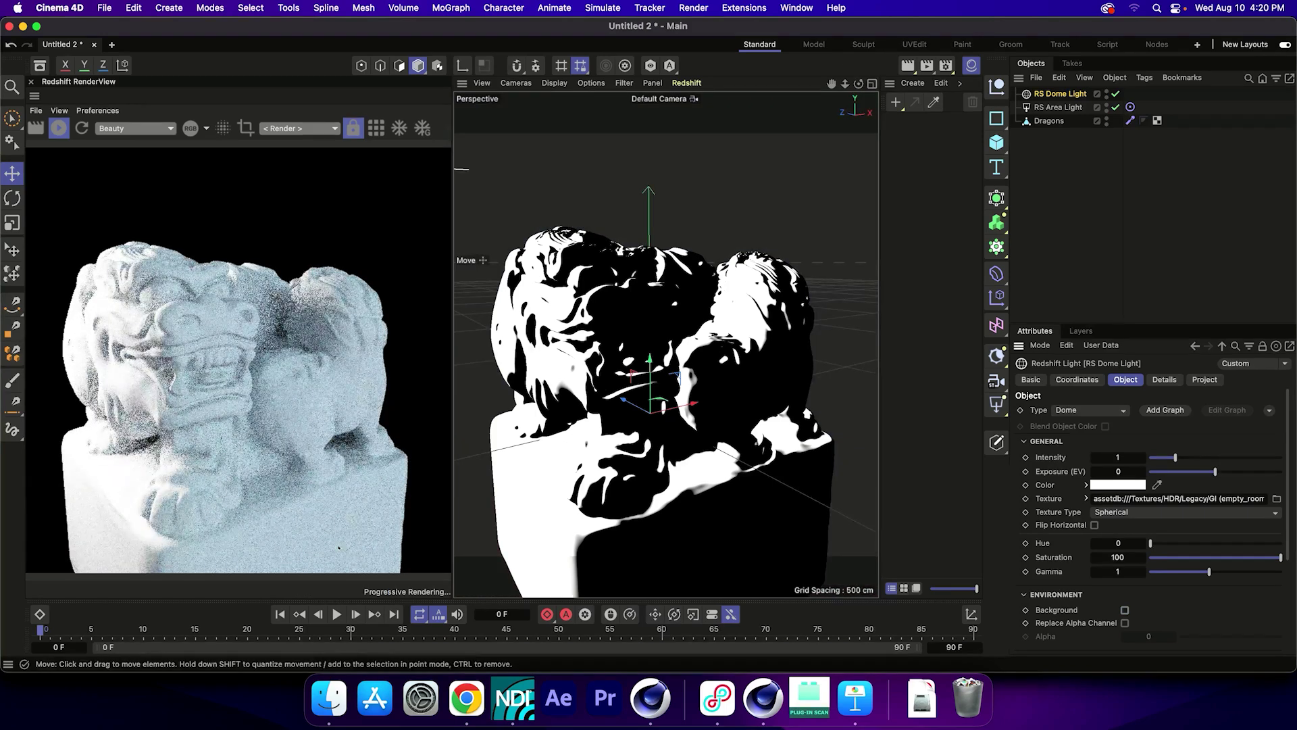
pyautogui.moveTo(1115, 94); pyautogui.dragTo(1116, 107)
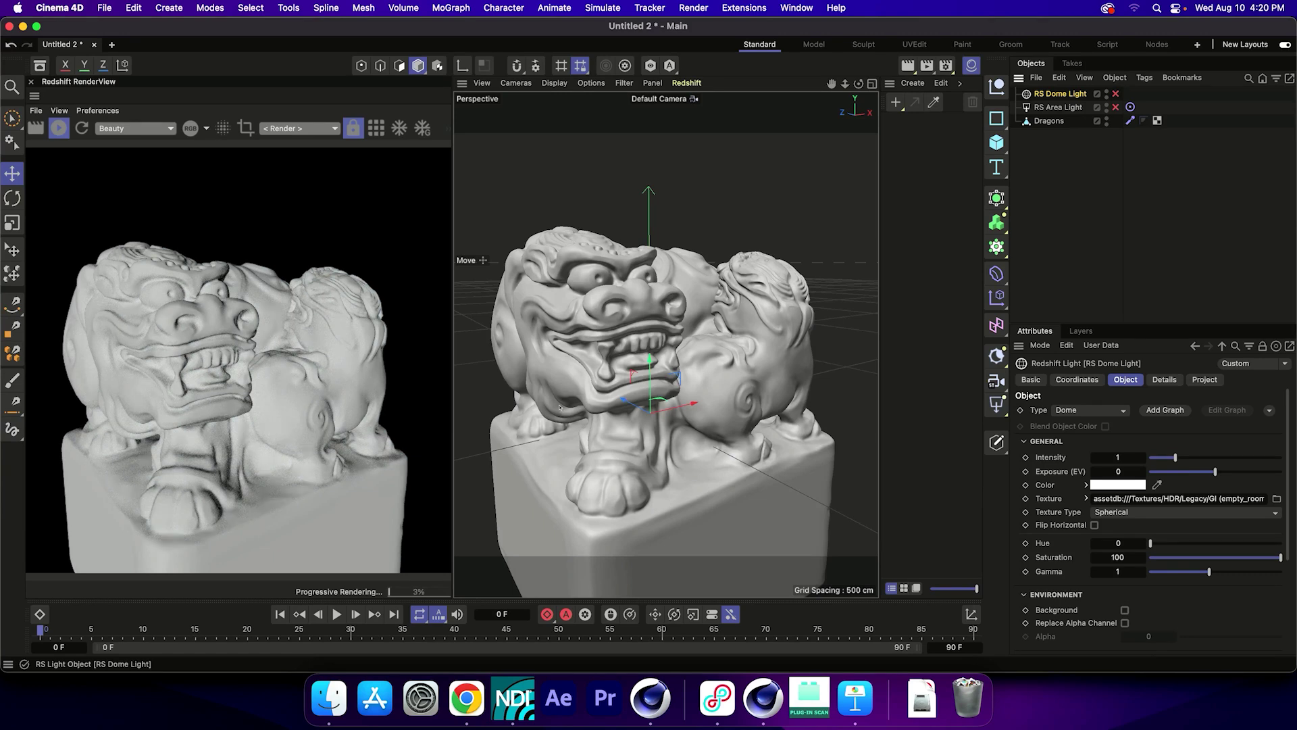
pyautogui.moveTo(1115, 93); pyautogui.dragTo(1115, 108)
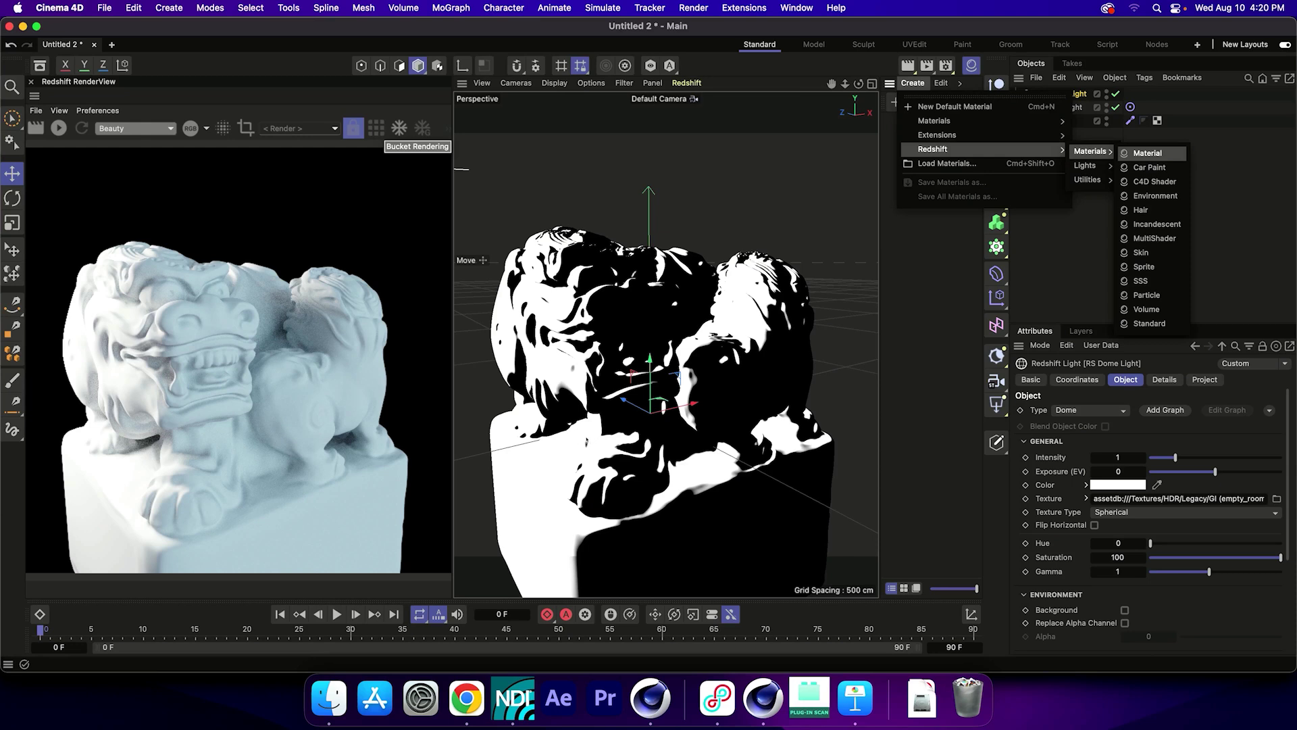
# - Create an RS Material and an RS Standard material, and show RS Standard's settings
pyautogui.click(472, 474)
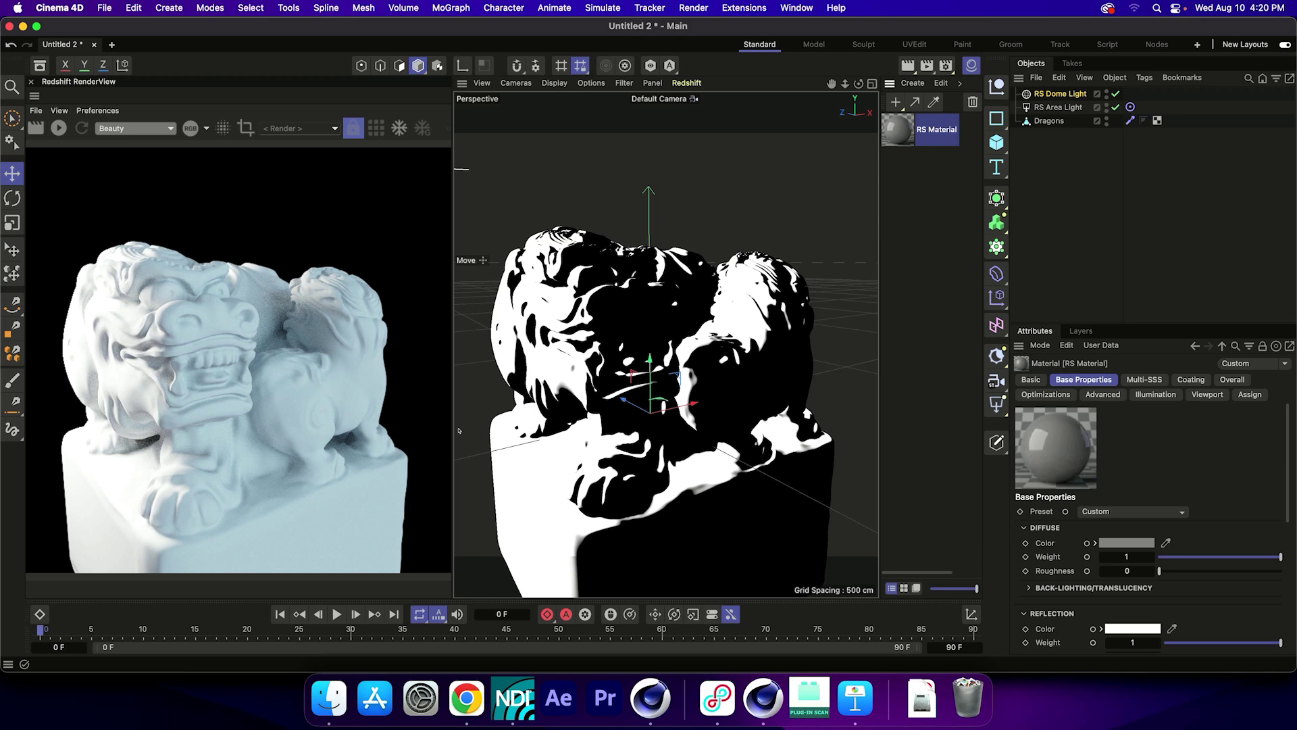
pyautogui.click(913, 82)
pyautogui.moveTo(932, 149)
pyautogui.moveTo(1090, 150)
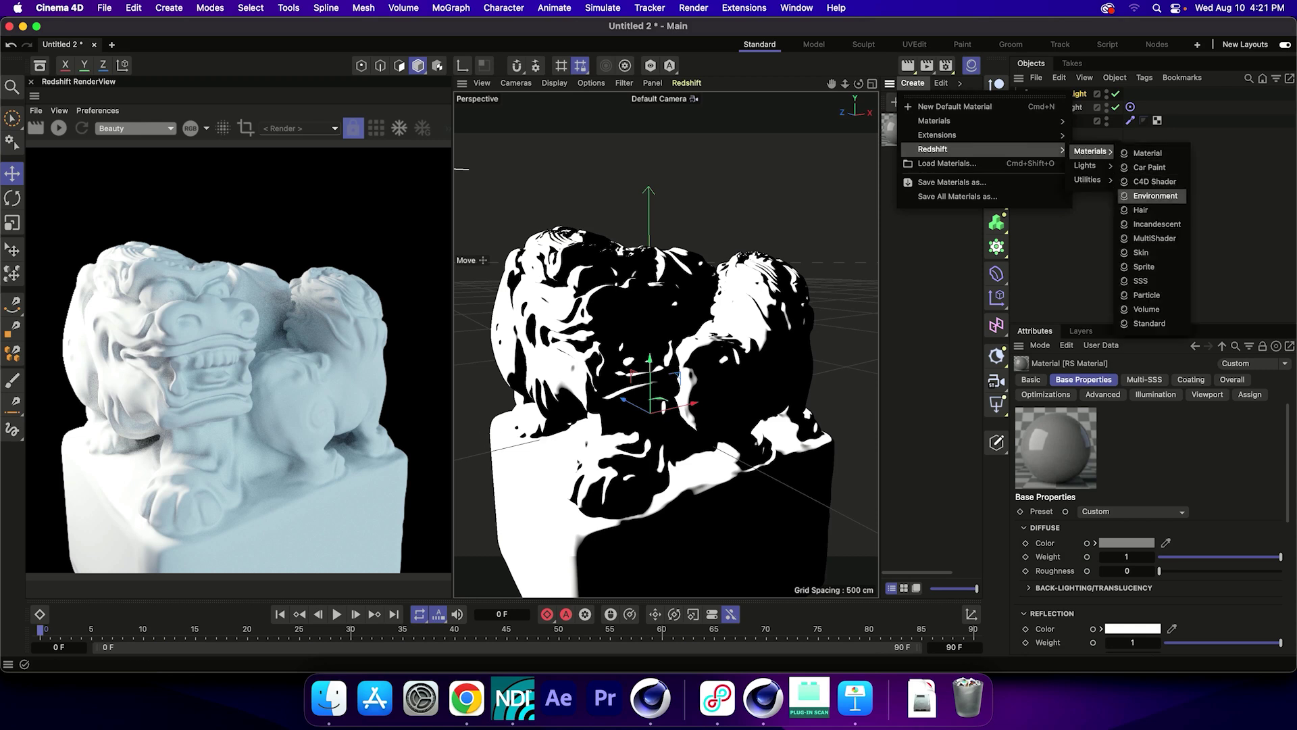
pyautogui.click(1149, 323)
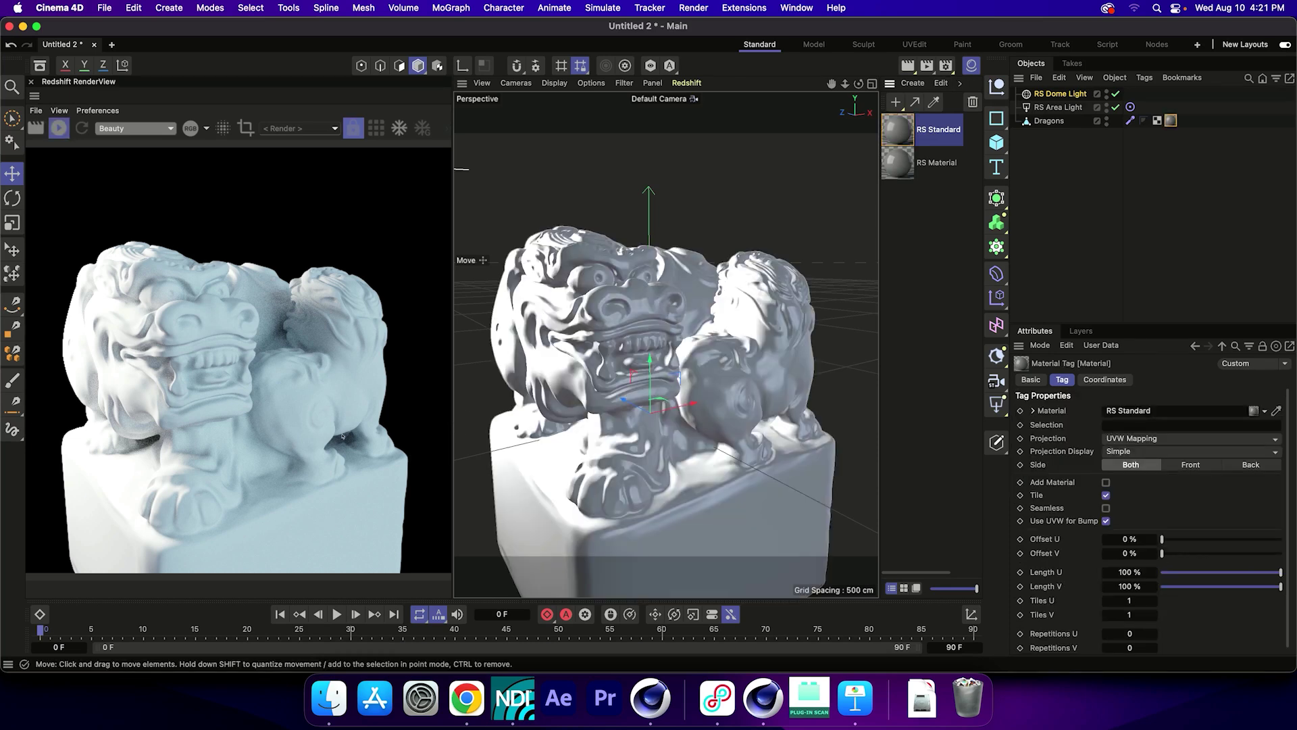
pyautogui.click(902, 132)
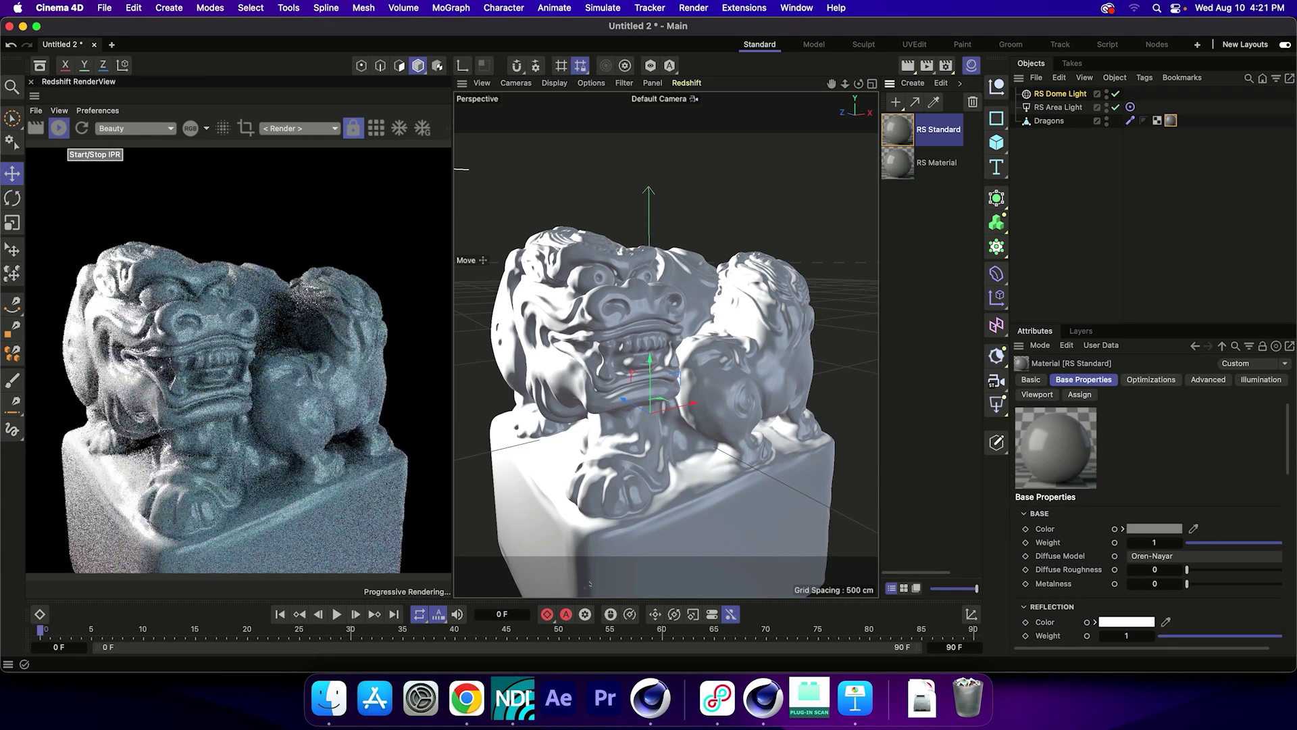
# - Enlarge the attributes panel, preview Metalness 1 on RS Standard, then undo back to 0
pyautogui.moveTo(1146, 323); pyautogui.dragTo(1146, 165)
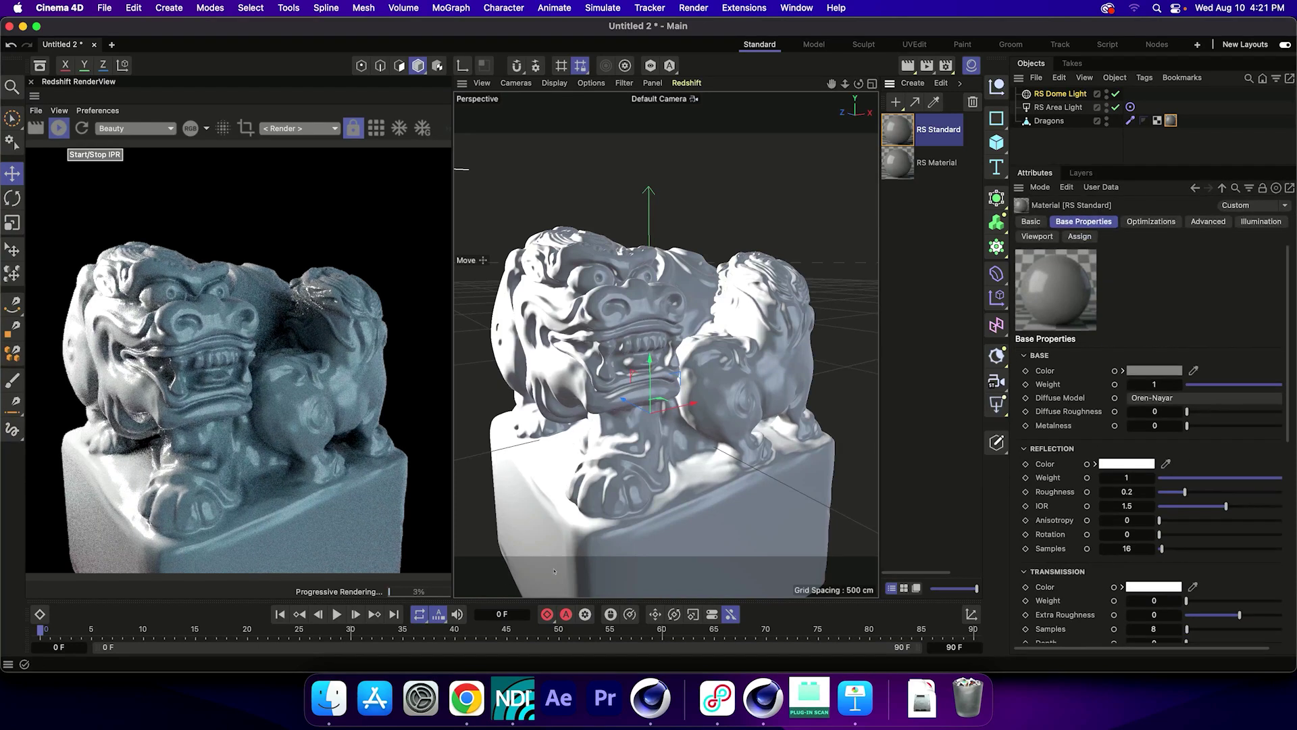
pyautogui.moveTo(1187, 426); pyautogui.dragTo(1281, 426)
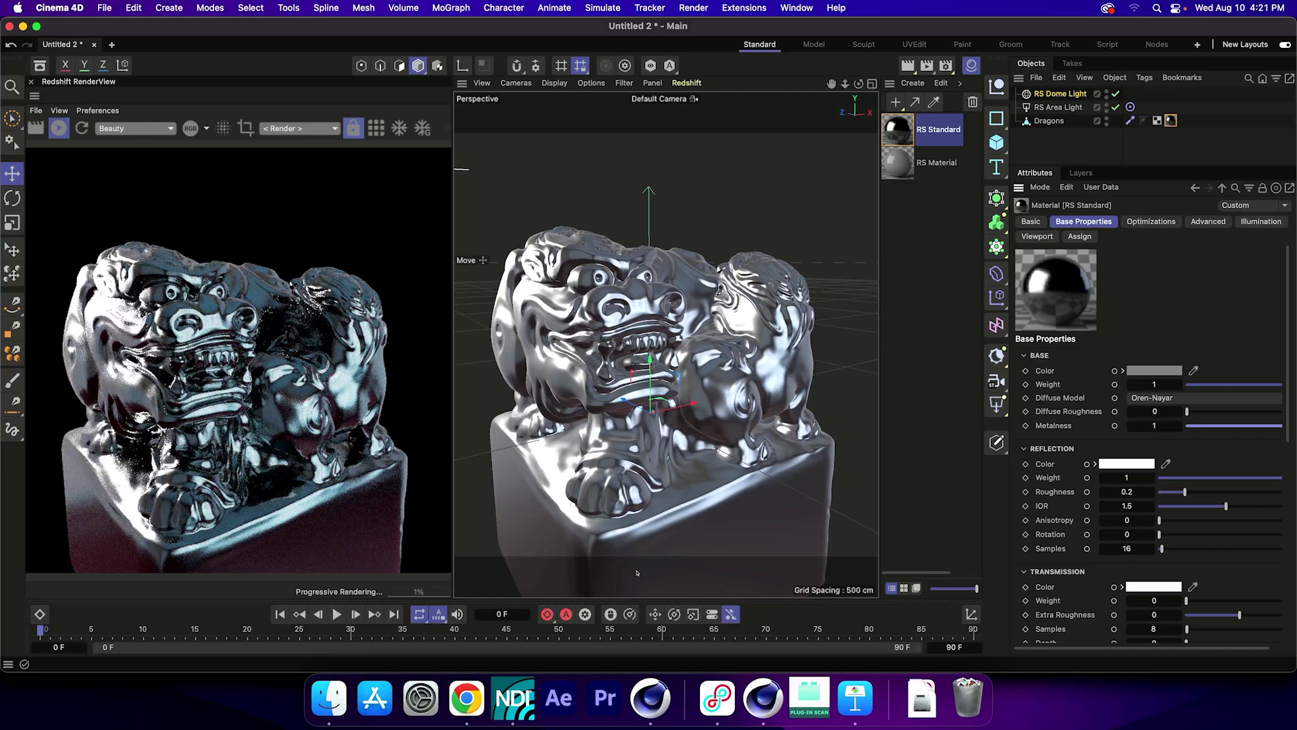
pyautogui.press('super+z')
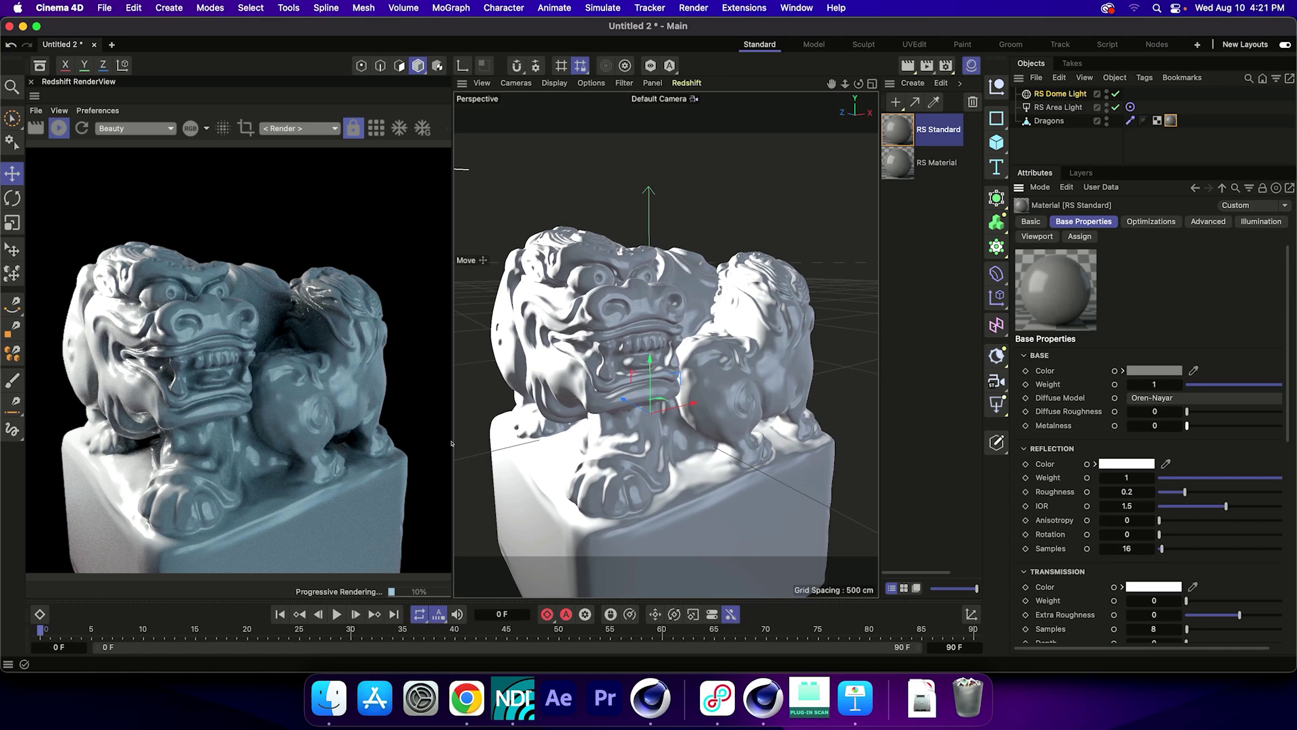
# - Inspect the Subsurface settings of the RS Material
pyautogui.click(900, 165)
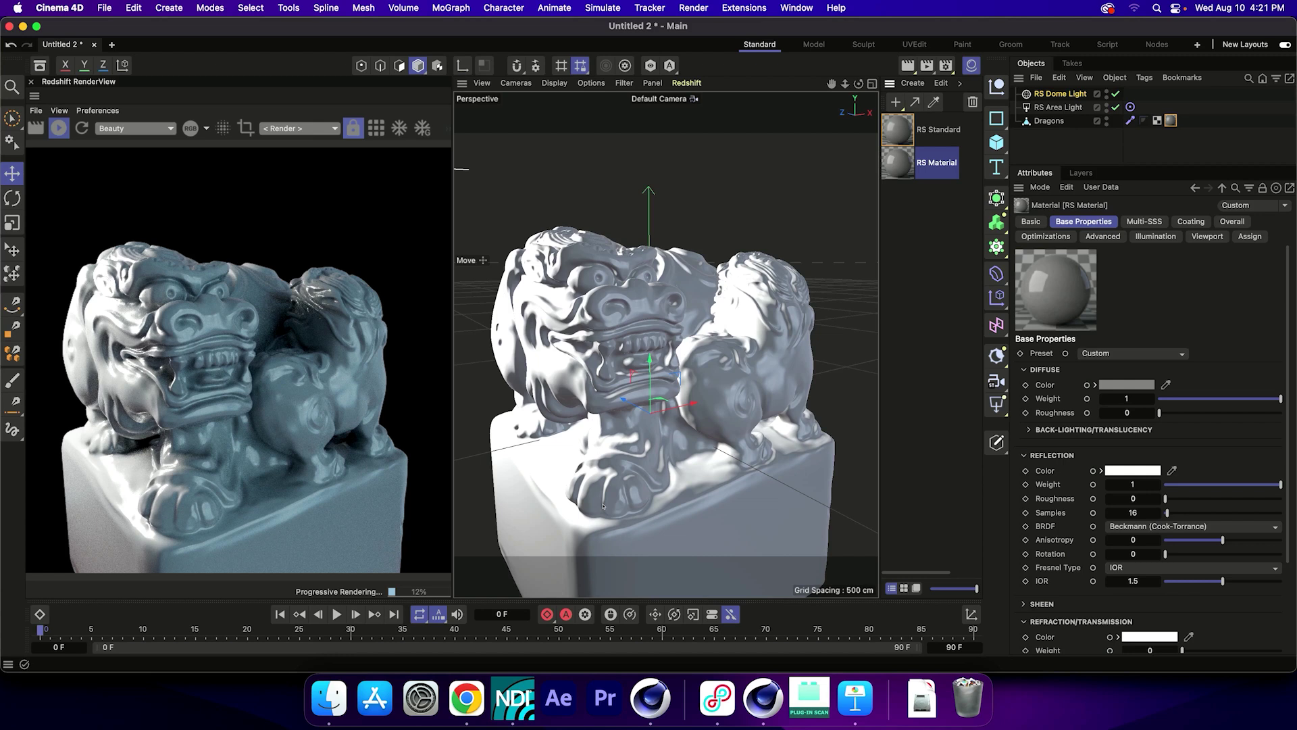
pyautogui.scroll(-5, 1148, 446)
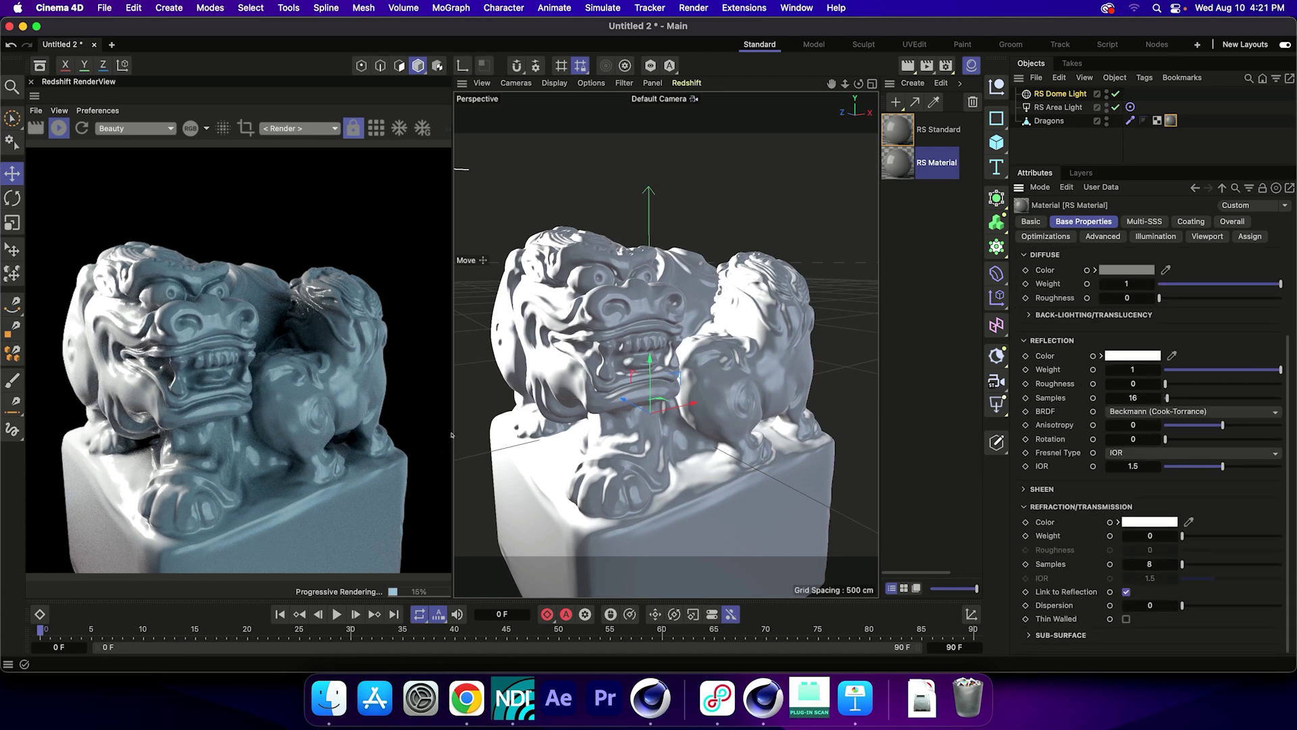
pyautogui.click(1061, 635)
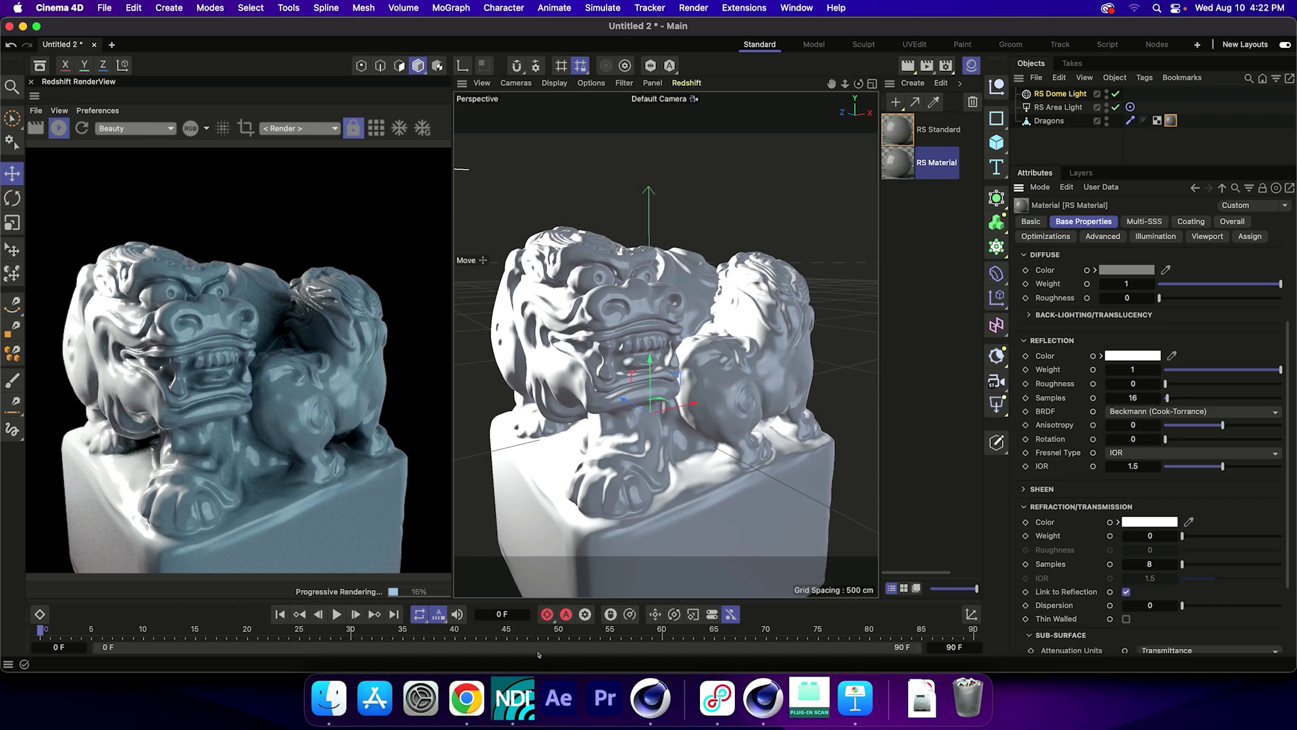
pyautogui.scroll(-3, 1149, 541)
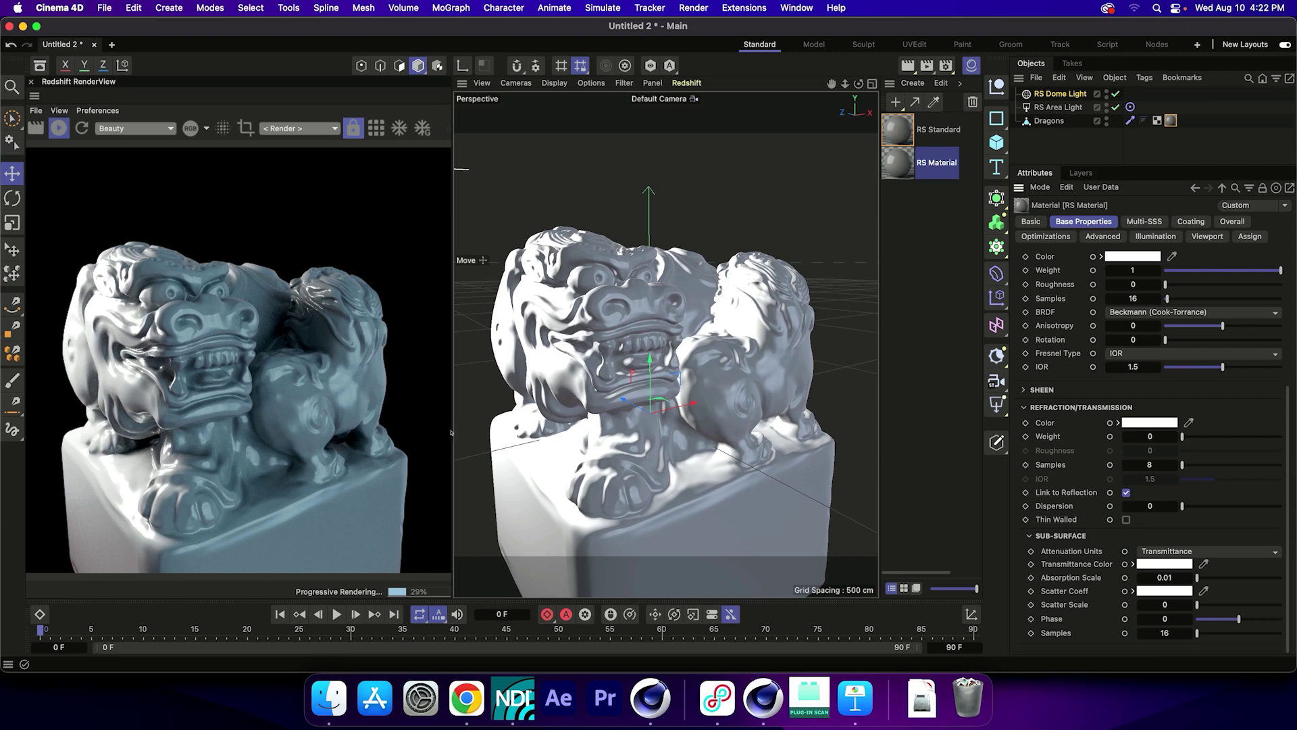
# - Review RS Standard's Subsurface settings, then delete the unused RS Material
pyautogui.click(900, 124)
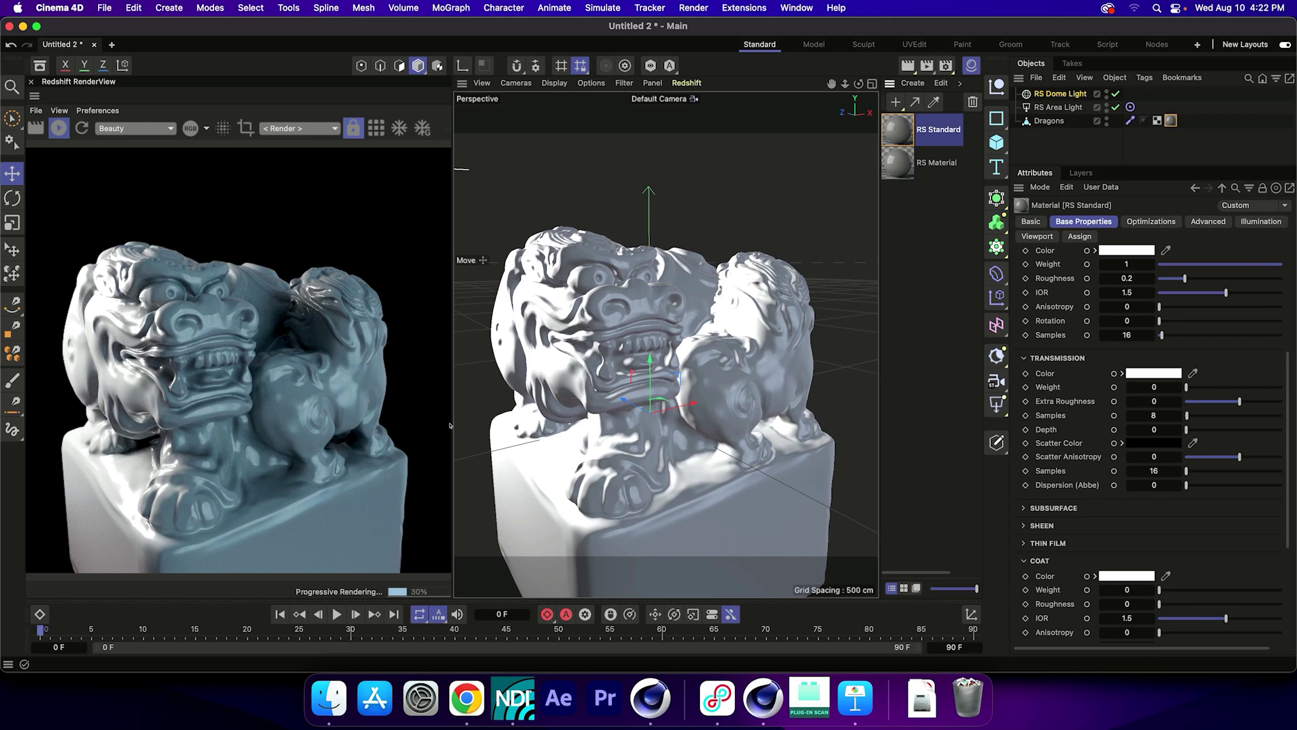
pyautogui.scroll(-2, 1081, 421)
pyautogui.click(1062, 461)
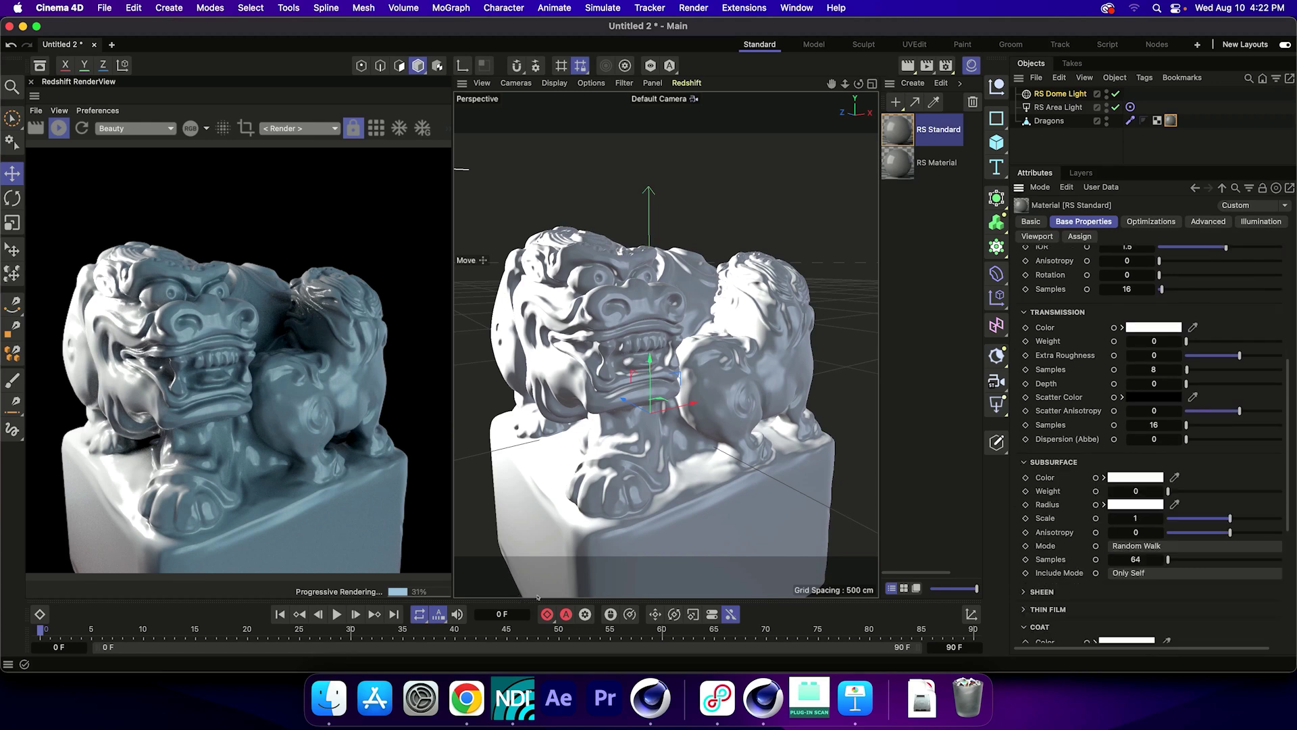
pyautogui.scroll(-2, 1074, 446)
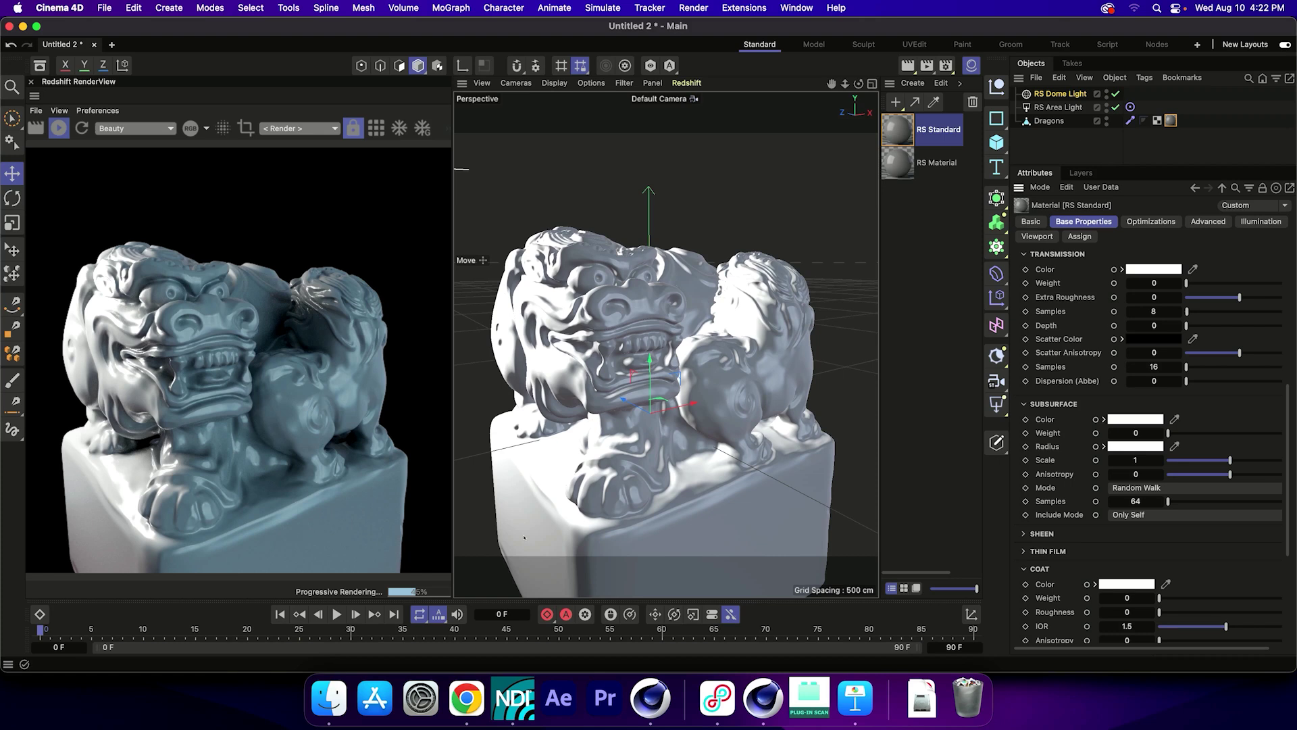
pyautogui.scroll(10, 1027, 283)
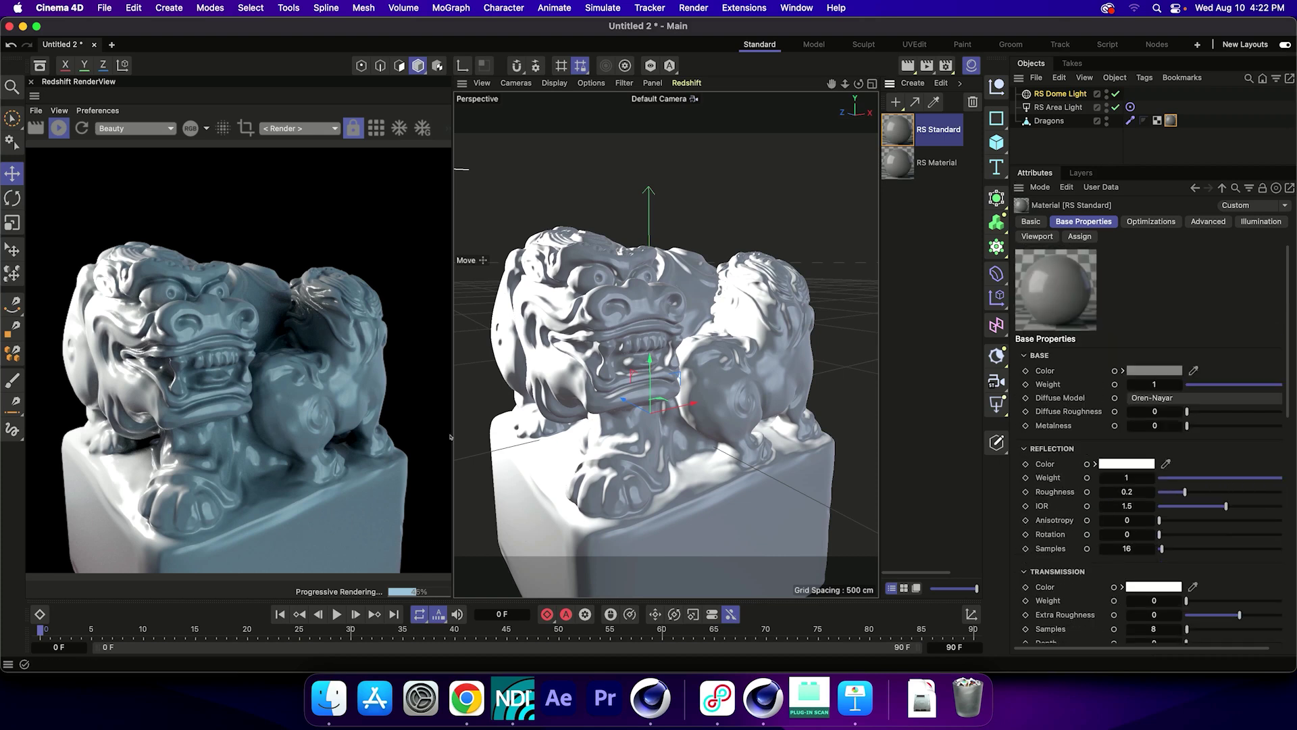
pyautogui.click(936, 163)
pyautogui.press('Delete')
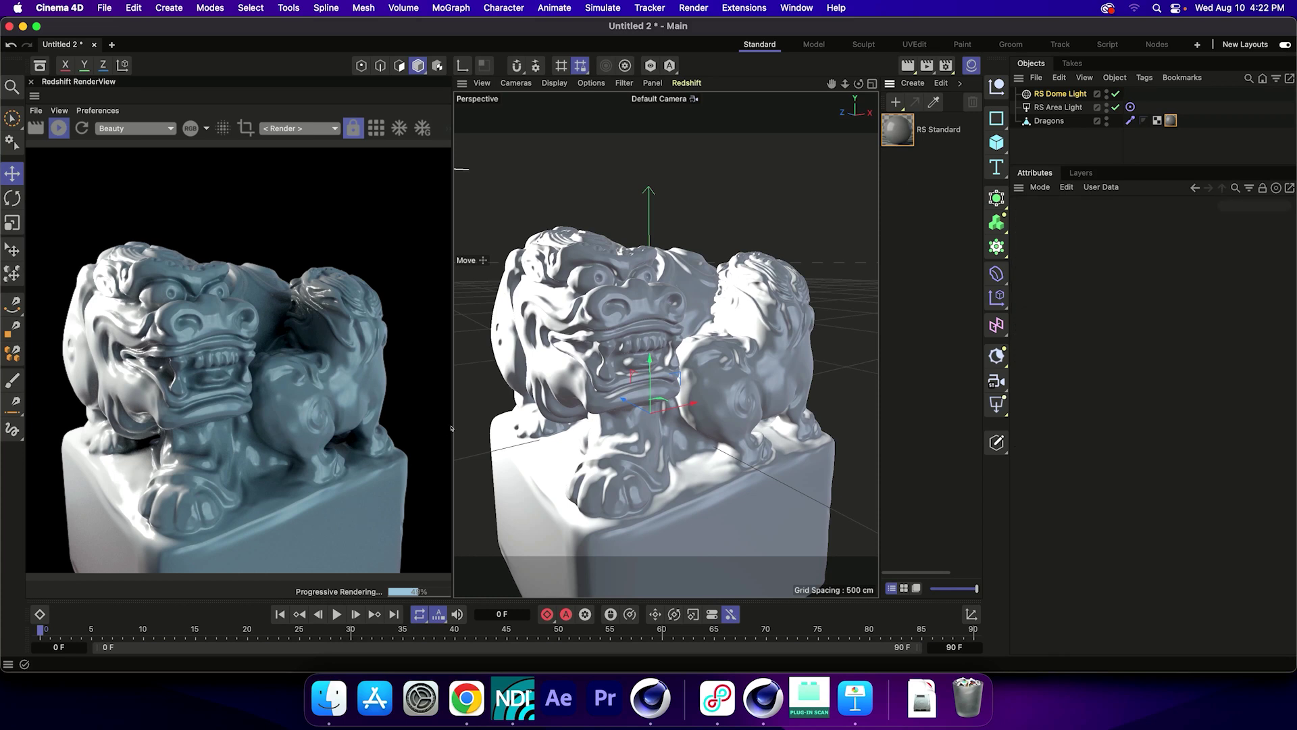
# - Set RS Standard's Base Weight to 0 so the seal renders glossy black
pyautogui.click(897, 129)
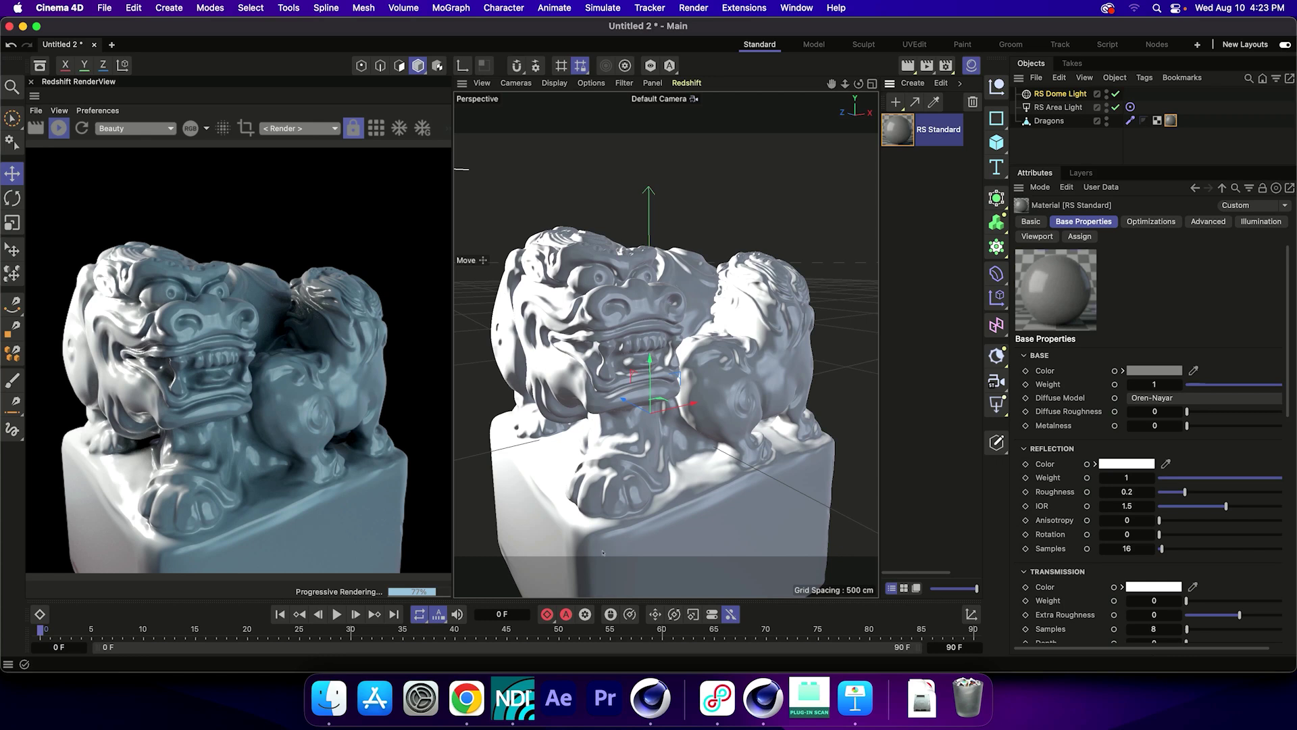
pyautogui.press('super+z')
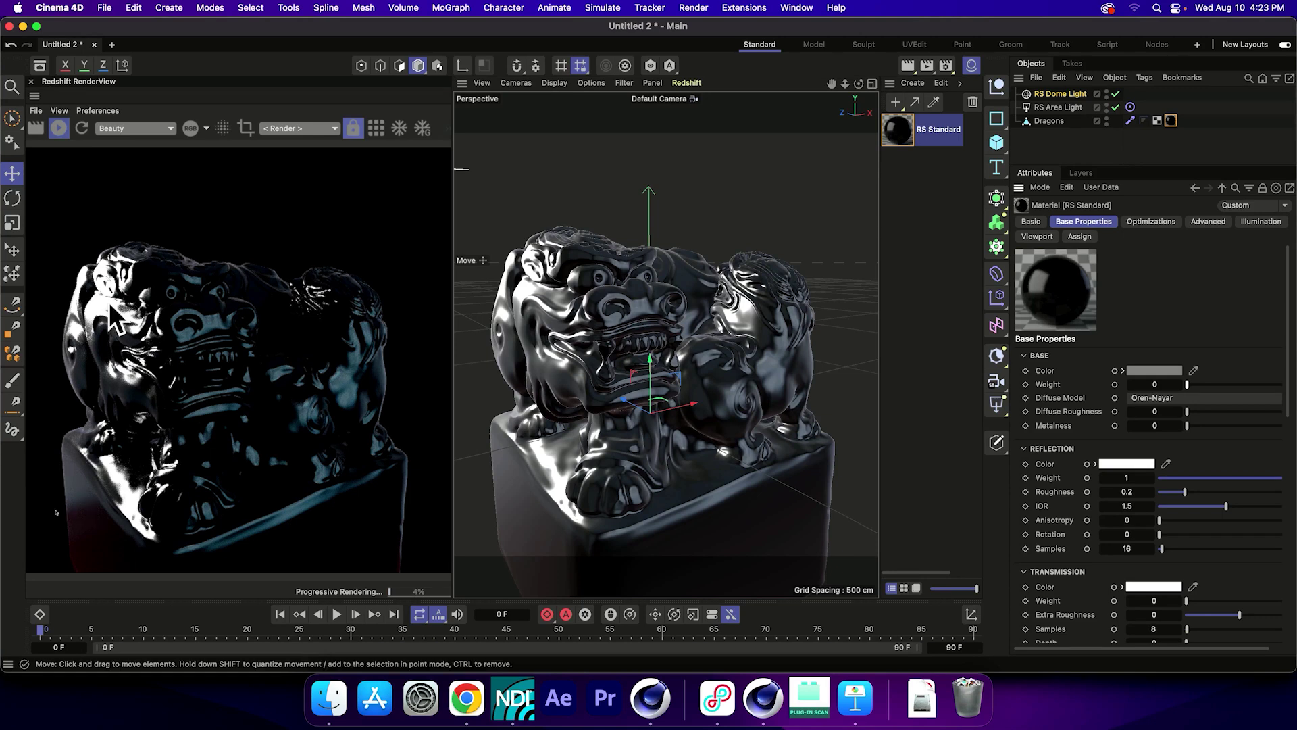
pyautogui.scroll(-3, 1149, 446)
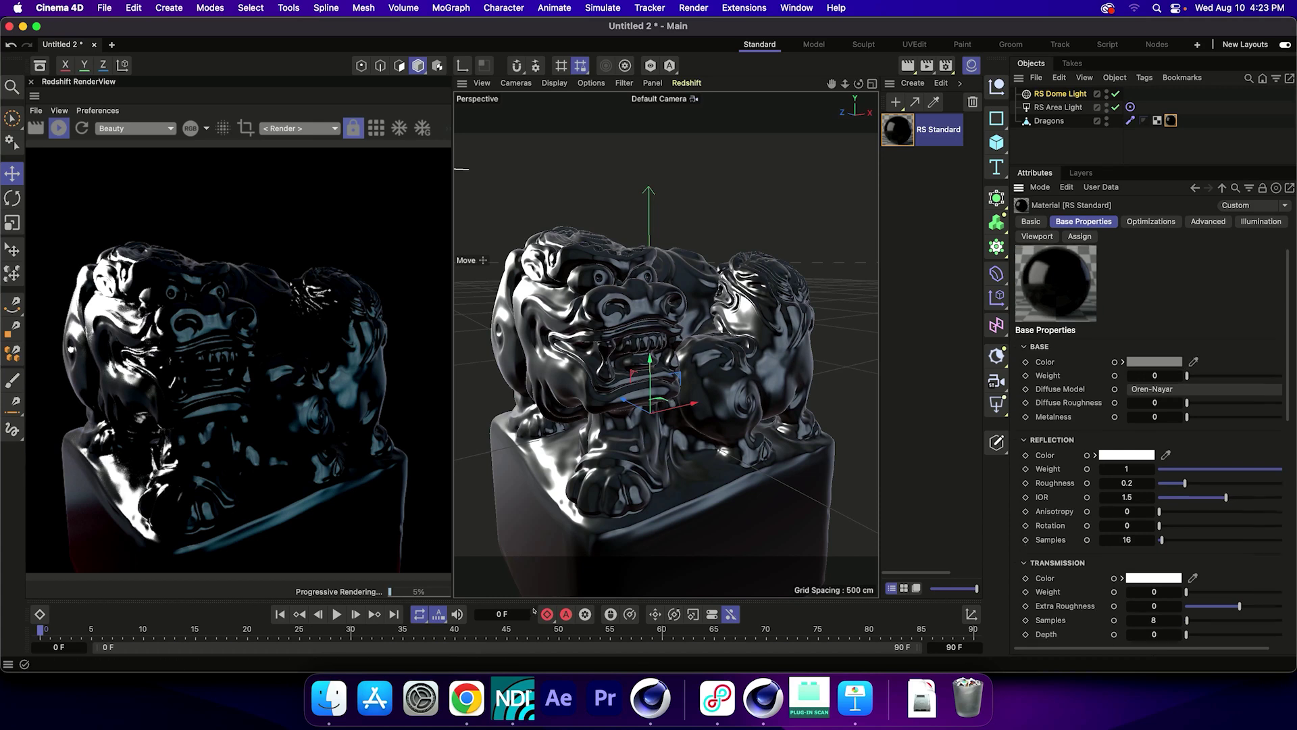
# - Set Reflection Weight to 0 and scroll down to the Subsurface settings
pyautogui.press('super+z')
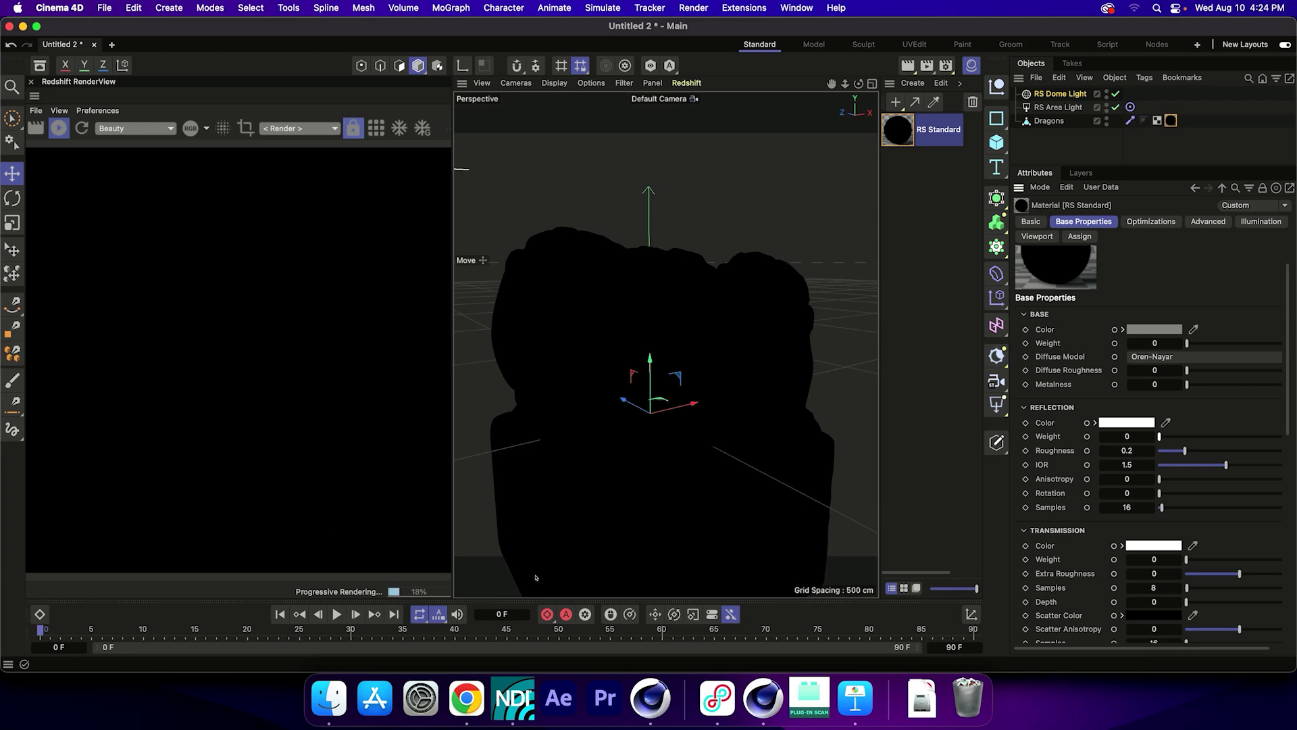
pyautogui.scroll(-10, 1151, 446)
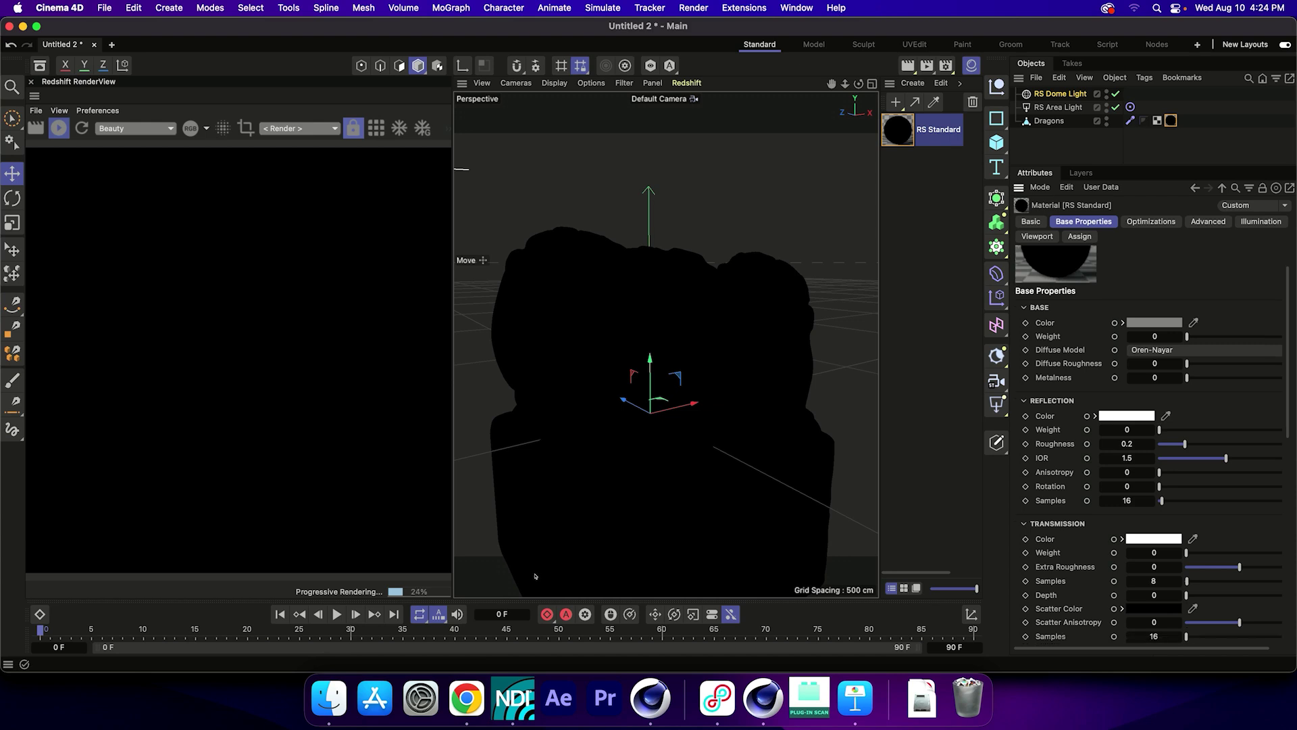
pyautogui.scroll(-4, 1149, 439)
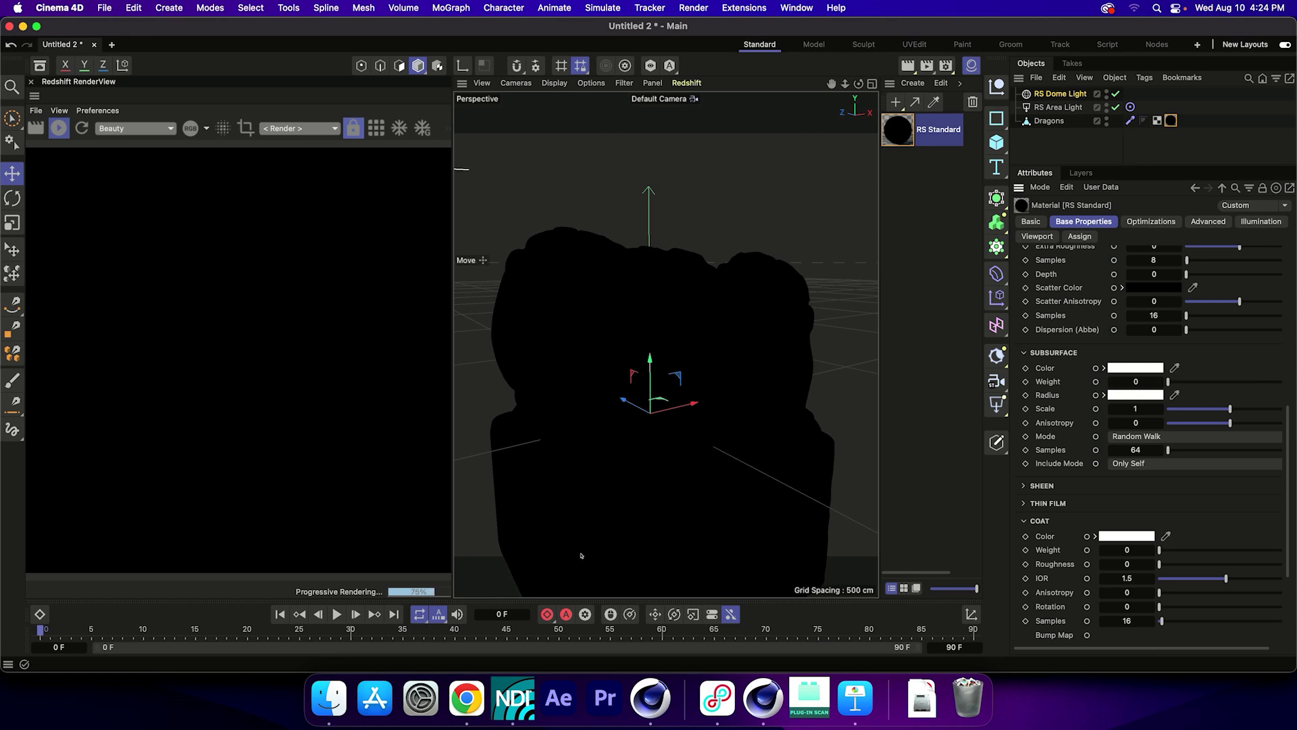
# - Set Subsurface Weight to 1 and Subsurface Color to a mid green (hue 140°)
pyautogui.press('super+shift+z')
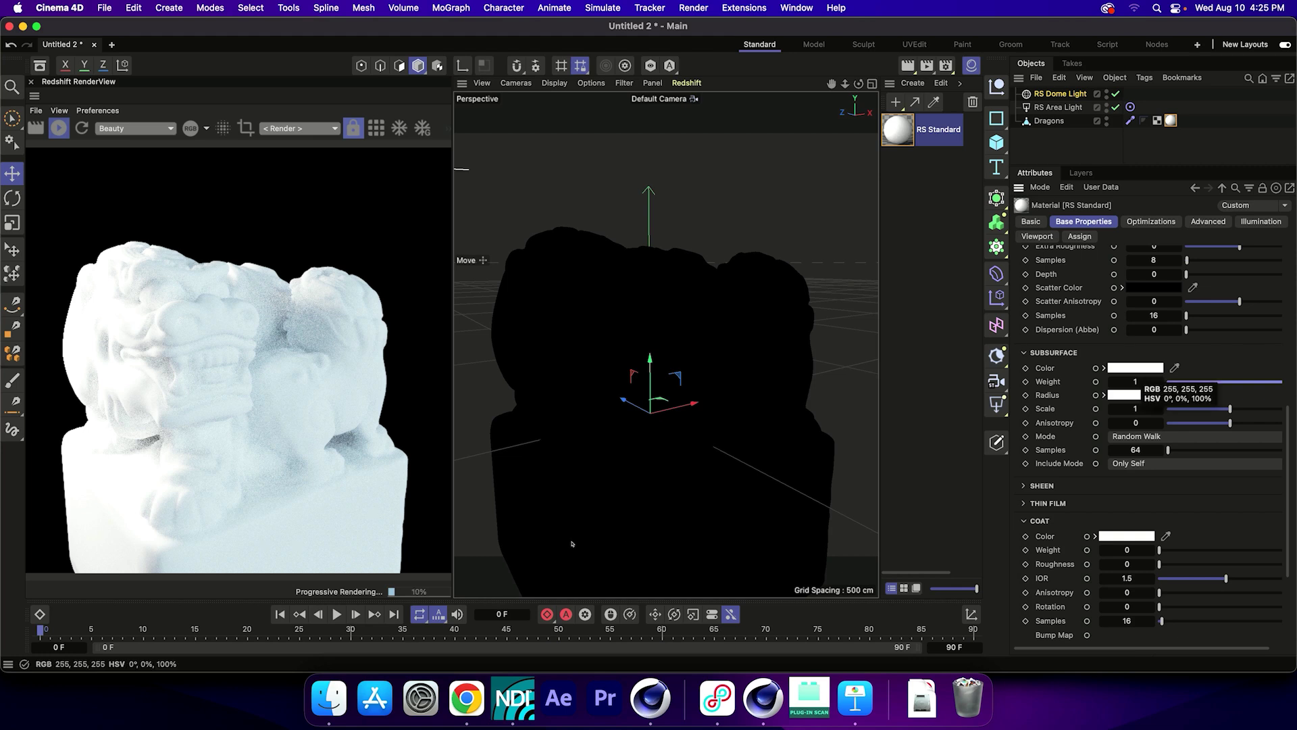
pyautogui.click(1135, 368)
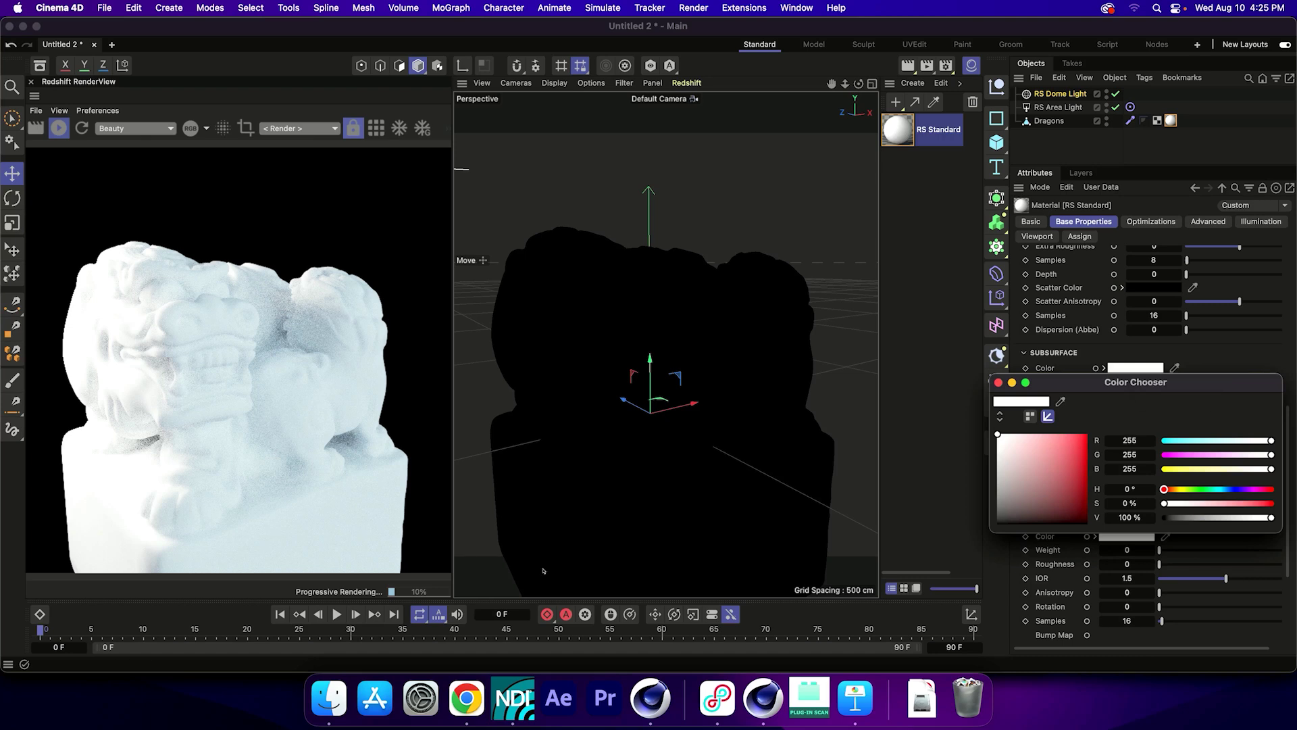
pyautogui.moveTo(1204, 489); pyautogui.dragTo(1206, 489)
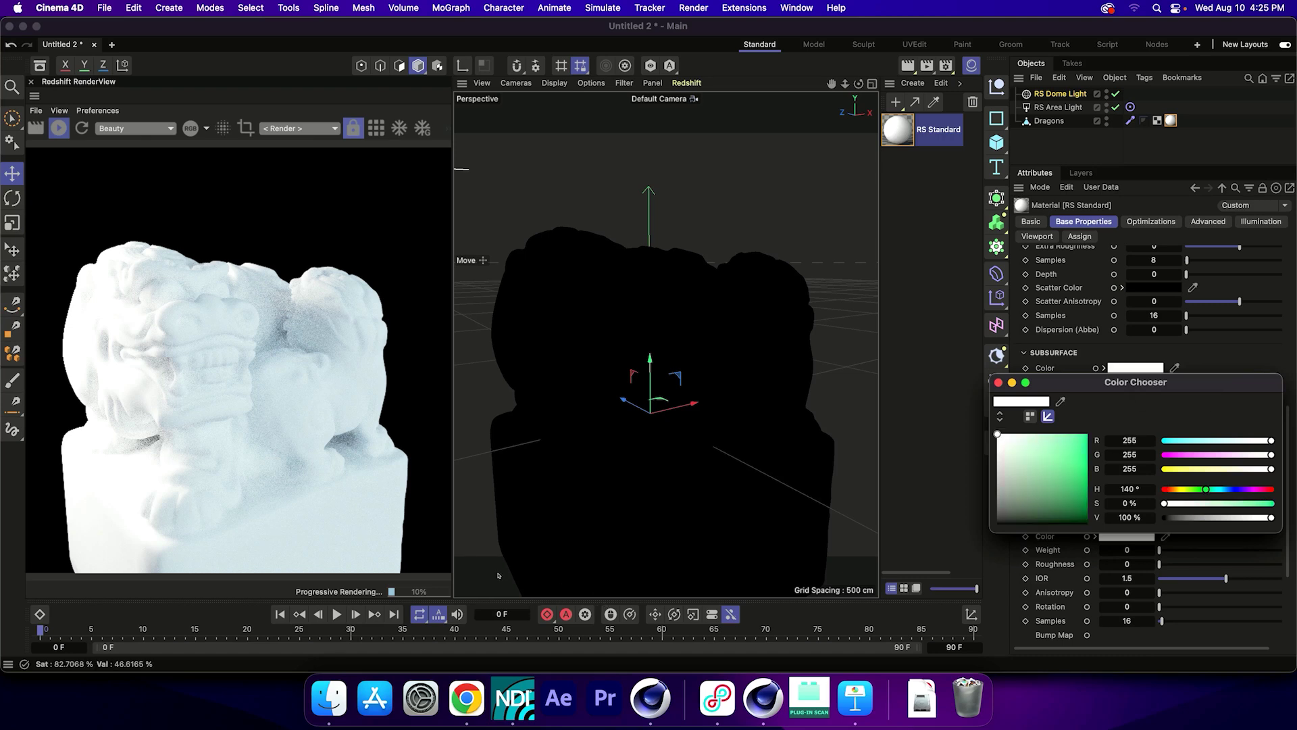
pyautogui.click(1071, 482)
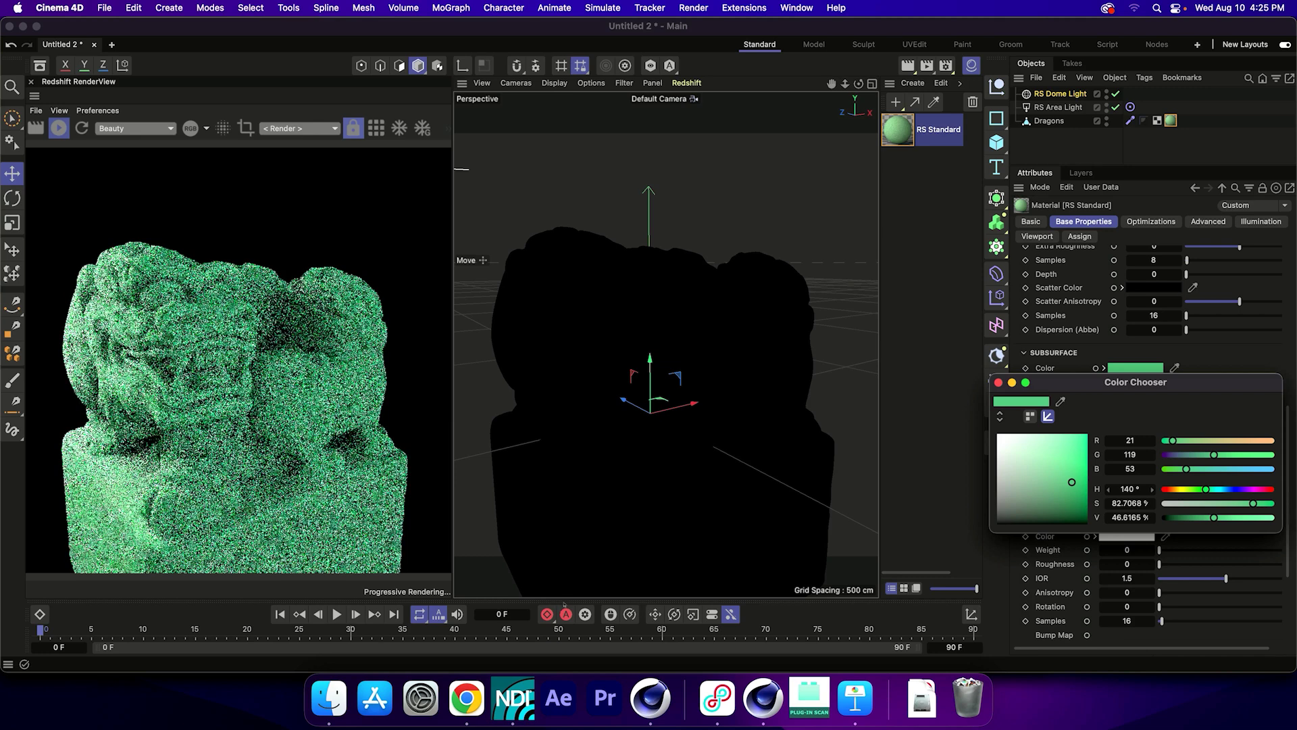
pyautogui.click(500, 554)
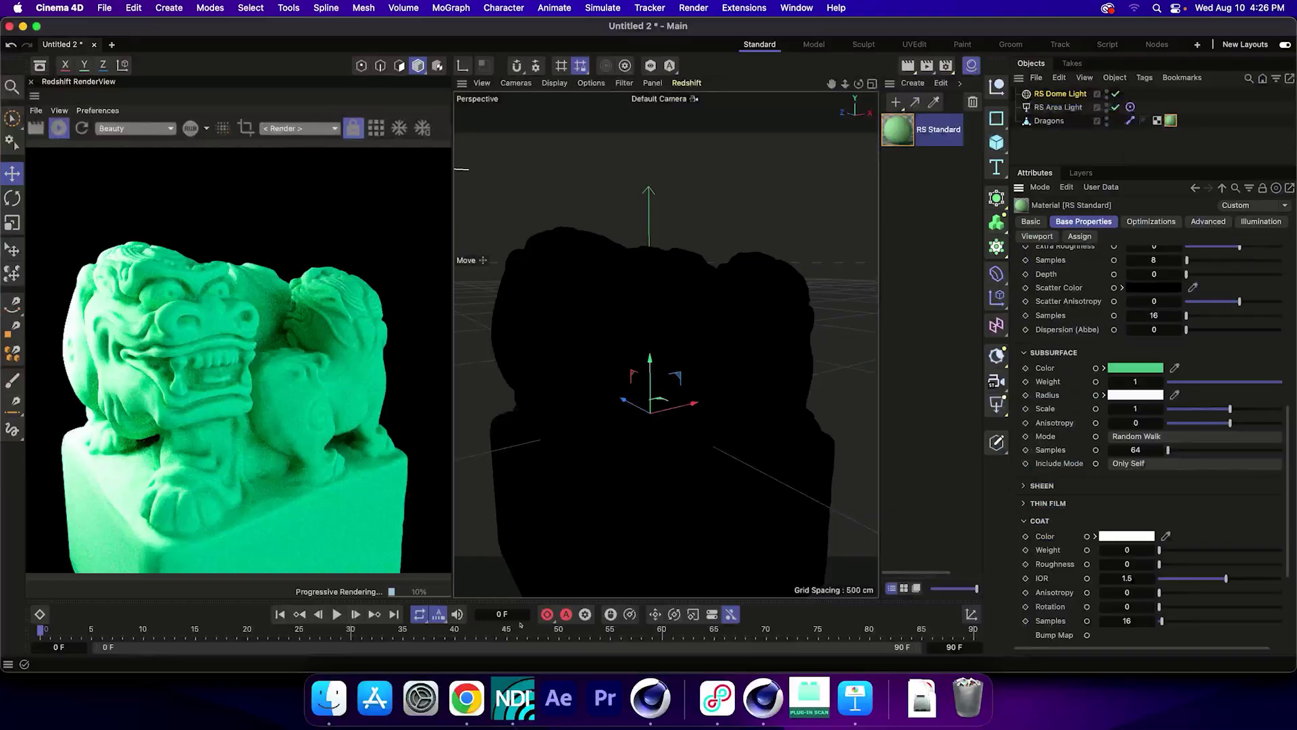
pyautogui.click(525, 421)
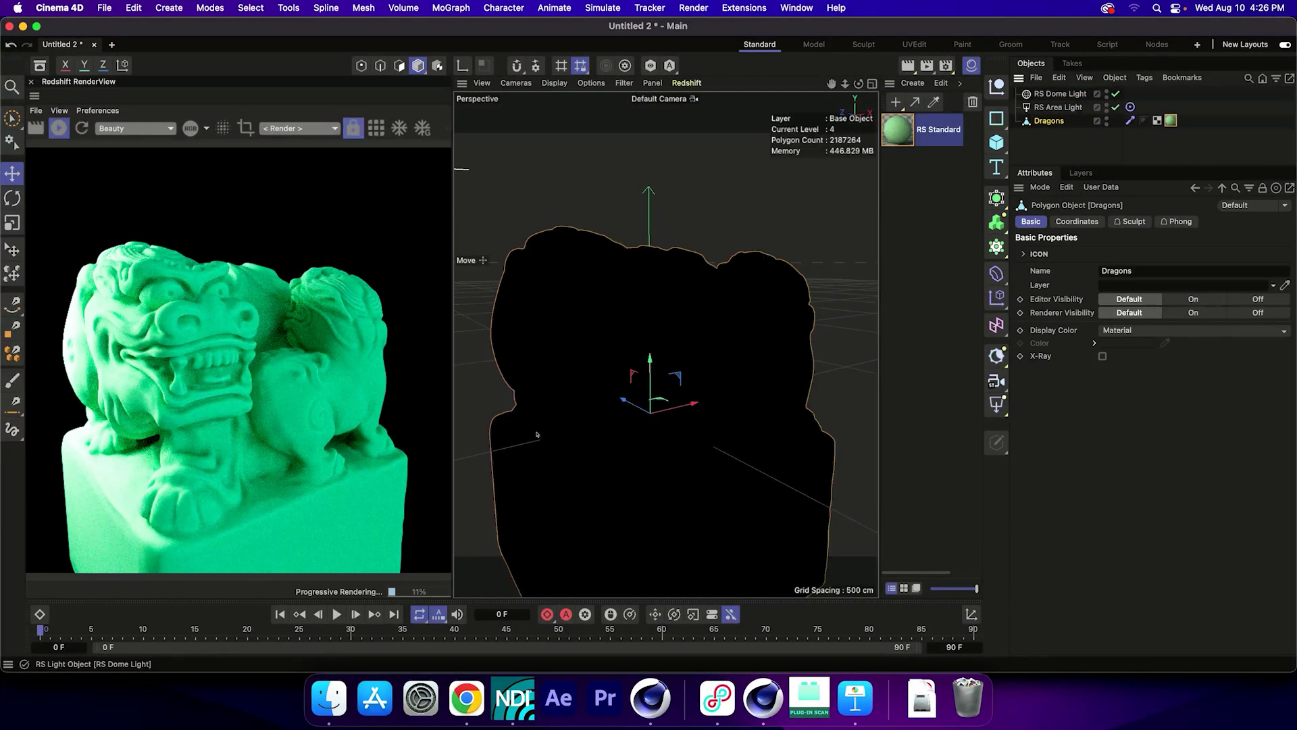
pyautogui.hotkey('shift', 'F7')
pyautogui.click(898, 130)
pyautogui.scroll(-8, 1148, 432)
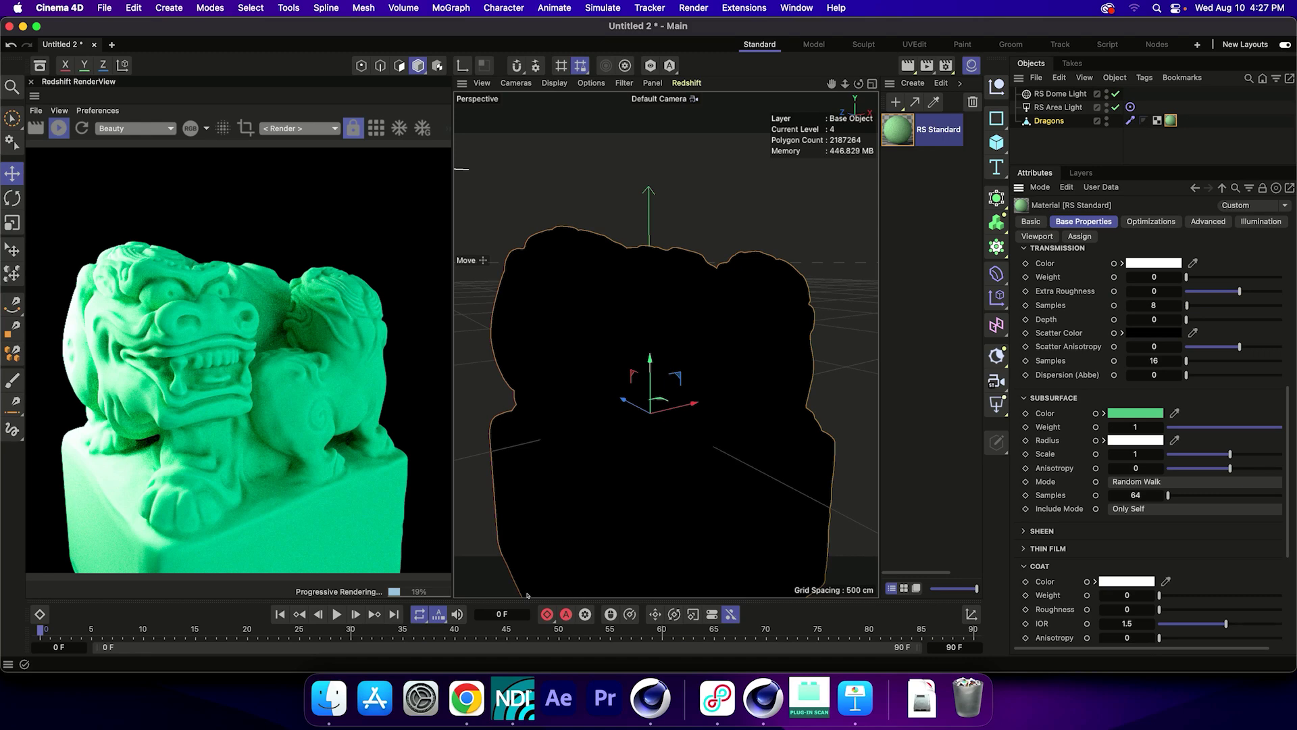
# - Set Subsurface Scale to 10, test 30, then settle back on 10
pyautogui.doubleClick(1136, 454)
pyautogui.write('10')
pyautogui.press('Return')
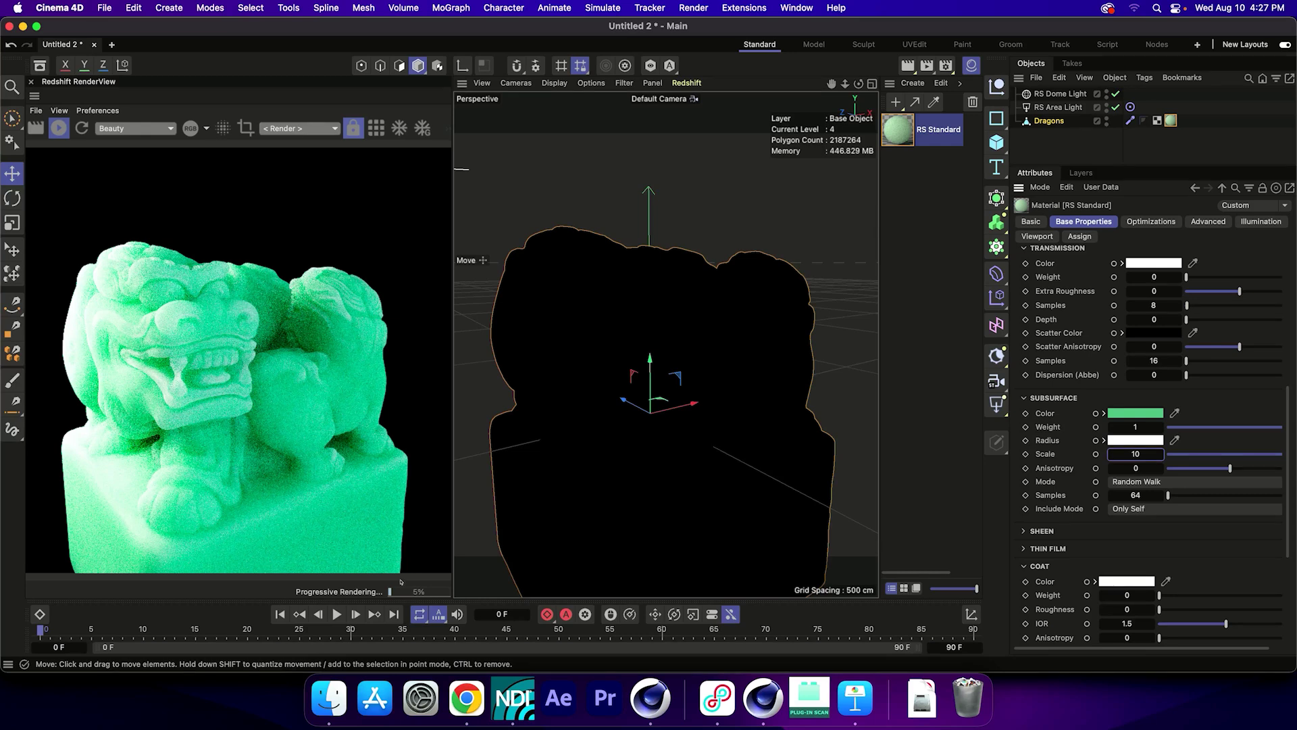
pyautogui.write('30')
pyautogui.press('Return')
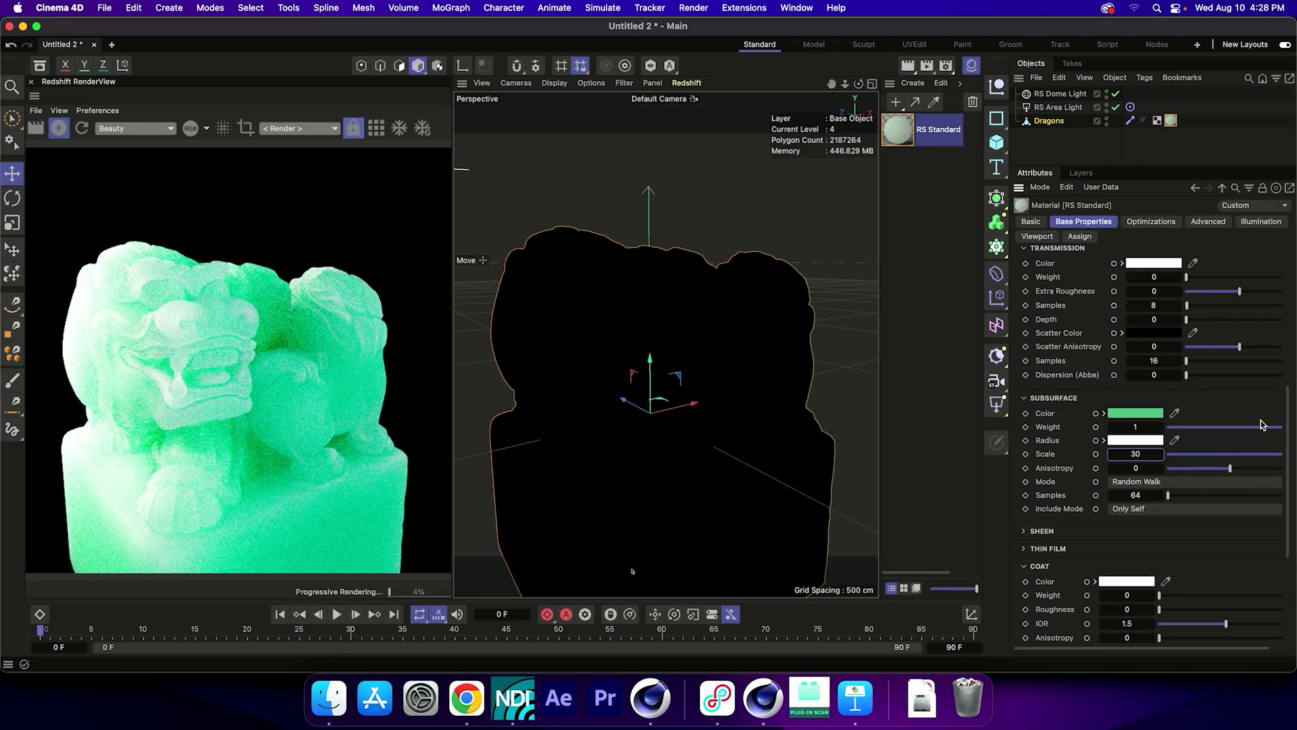
pyautogui.doubleClick(1142, 454)
pyautogui.write('10')
pyautogui.press('Return')
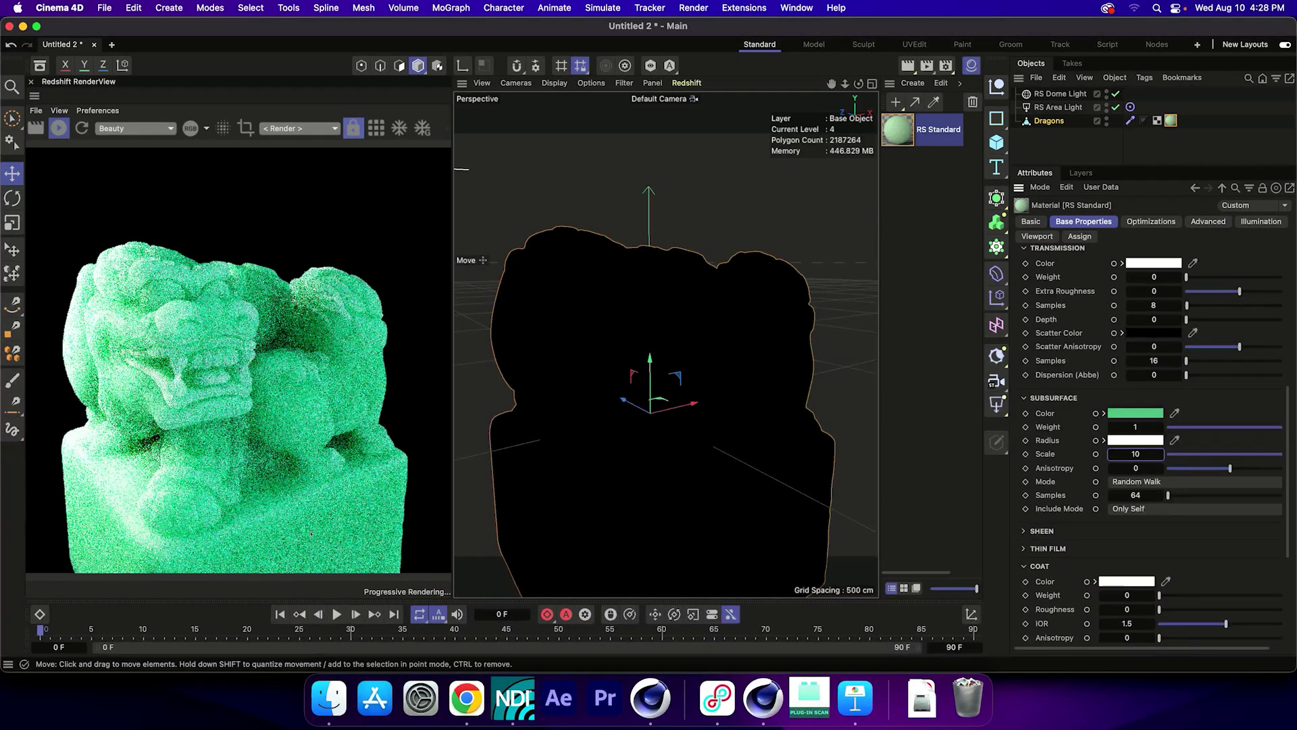
# - List the Subsurface Mode options: Point-Based Diffusion, Ray-Traced Diffusion and Random Walk (current)
pyautogui.scroll(6, 611, 339)
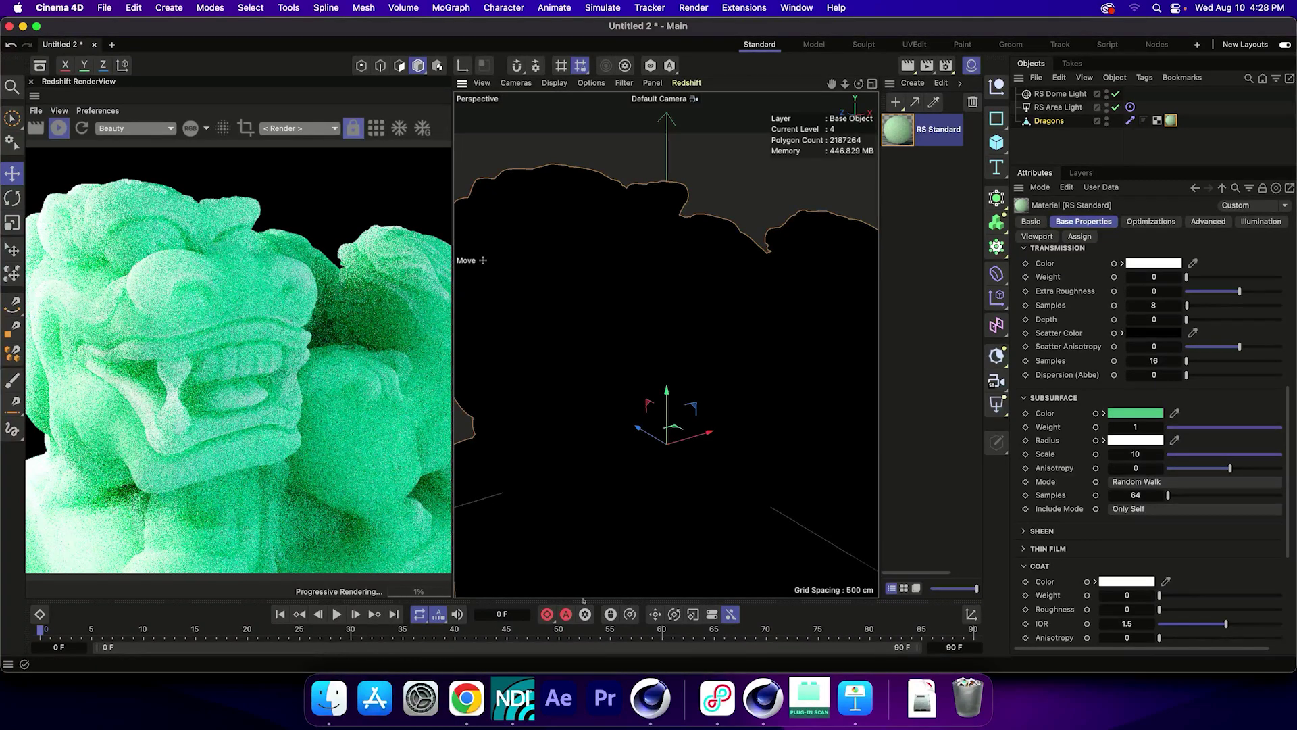
pyautogui.click(1175, 482)
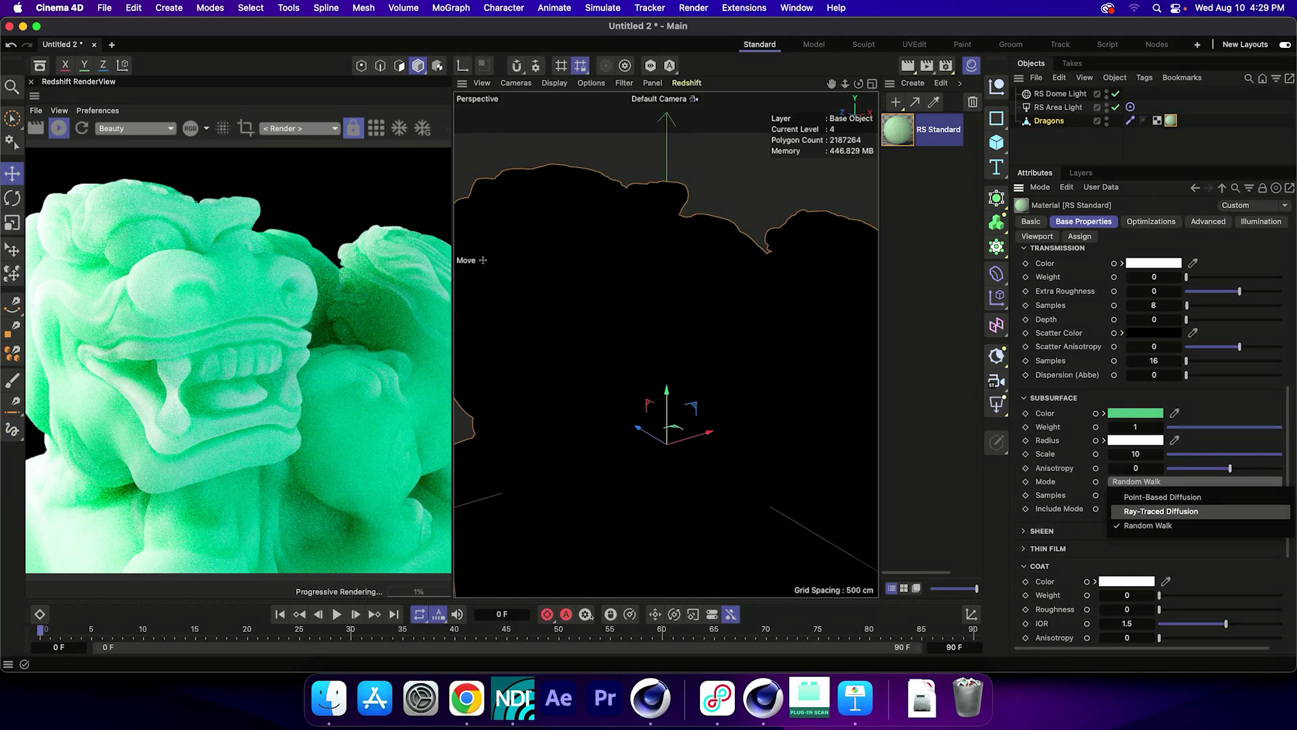
# - Try Ray-Traced Diffusion as the subsurface mode, then switch back to Random Walk
pyautogui.click(1180, 512)
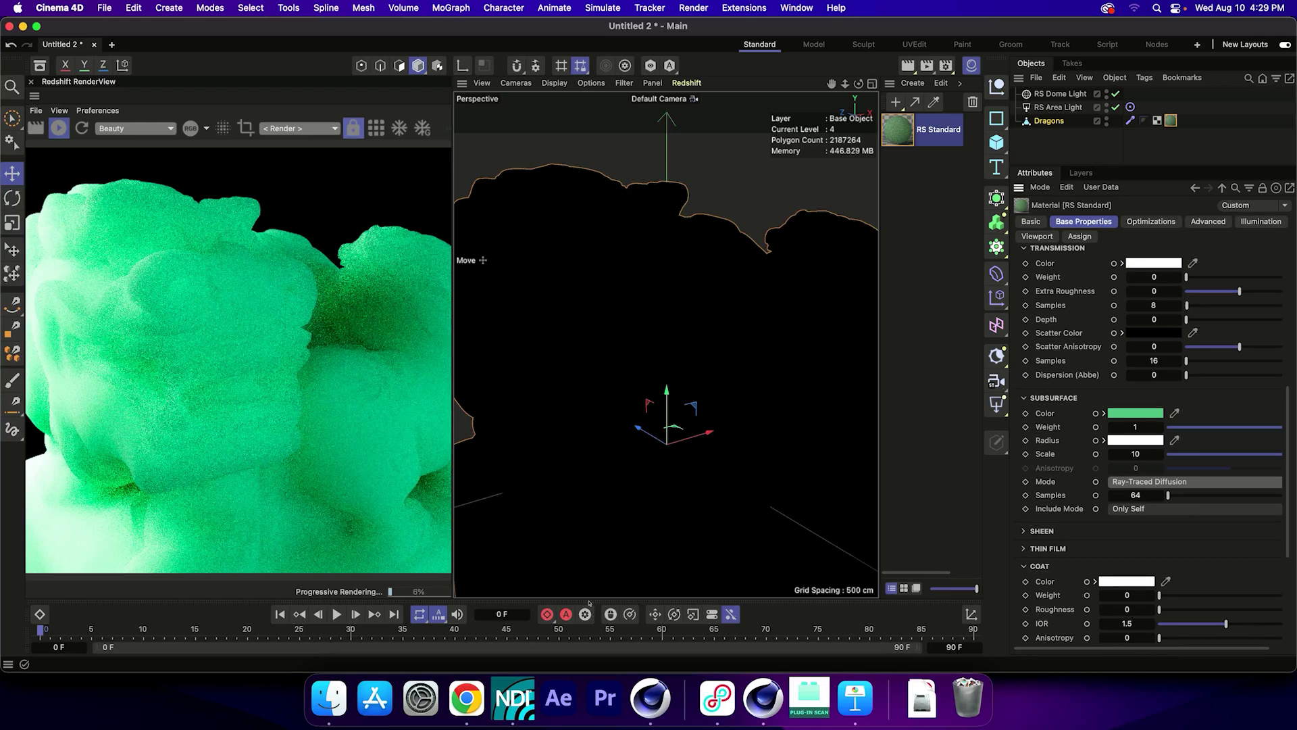
pyautogui.click(1181, 481)
pyautogui.click(1163, 525)
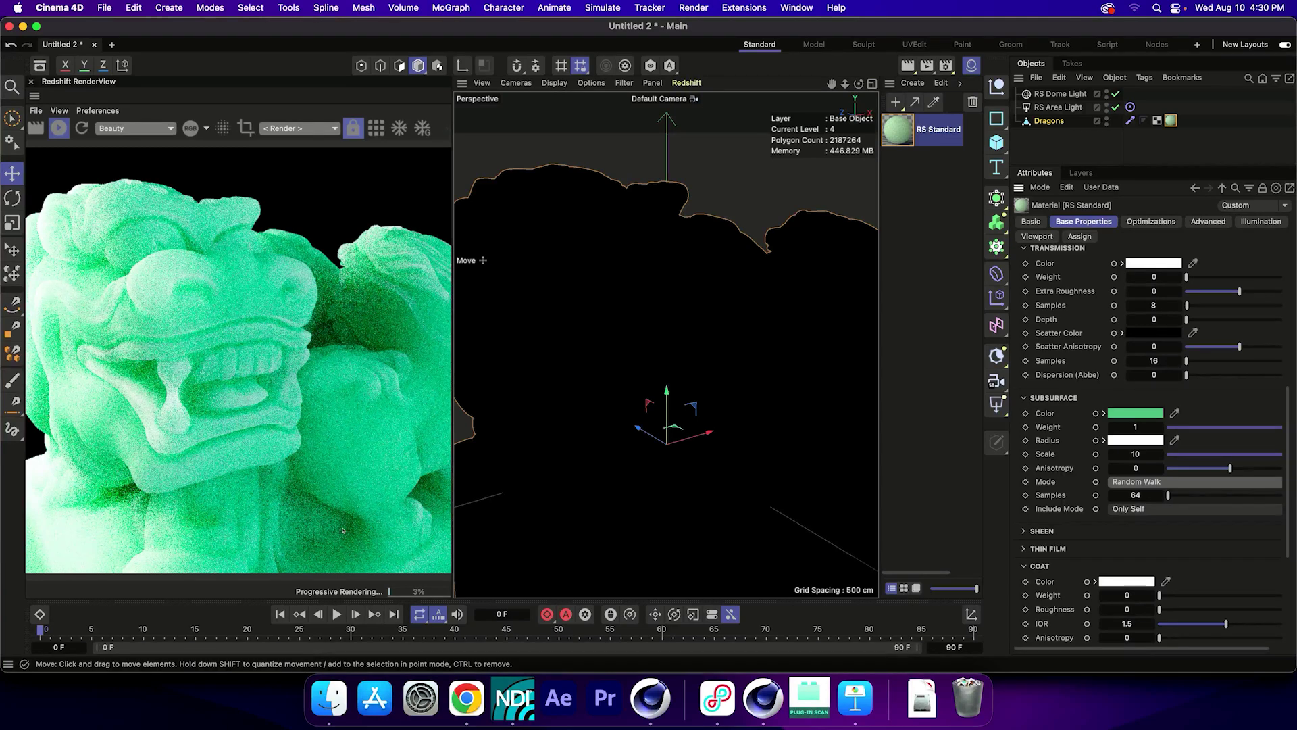
# - Pull the view back and orbit slightly to frame the whole dragon seal and its pedestal
pyautogui.keyDown('alt'); pyautogui.moveTo(663, 338); pyautogui.dragTo(733, 338); pyautogui.keyUp('alt')
pyautogui.keyDown('alt'); pyautogui.moveTo(736, 339); pyautogui.dragTo(669, 338, button='right'); pyautogui.keyUp('alt')
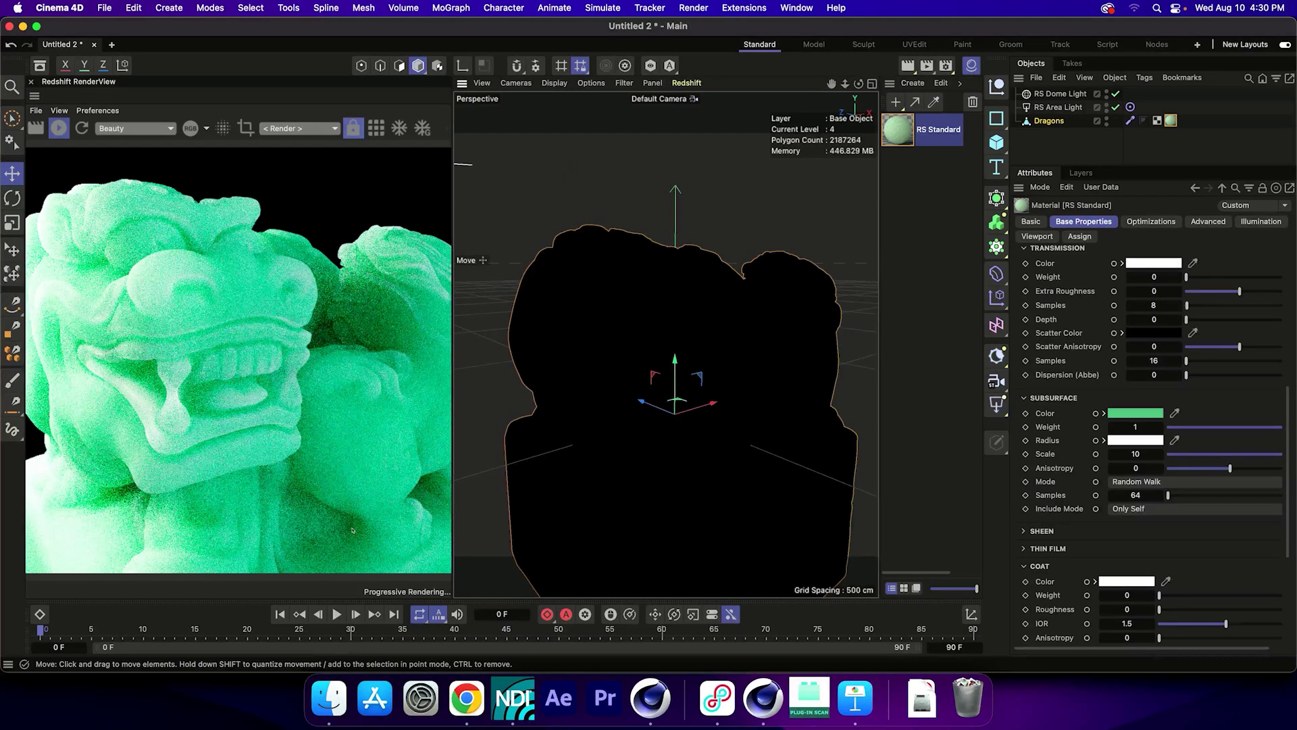
pyautogui.moveTo(691, 343)
pyautogui.keyDown('alt'); pyautogui.mouseDown()
pyautogui.moveTo(716, 343)
pyautogui.moveTo(666, 344)
pyautogui.mouseUp(); pyautogui.keyUp('alt')
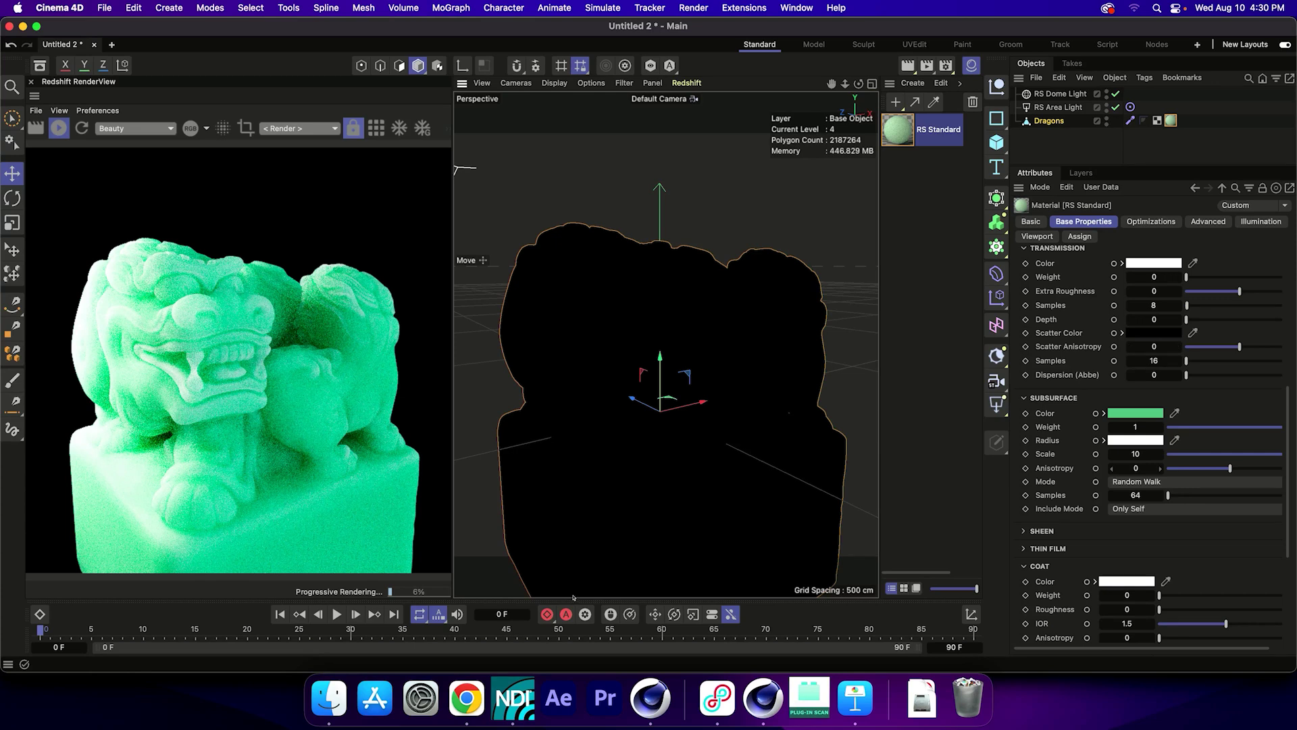
pyautogui.press('Tab')
pyautogui.write('0.9')
pyautogui.press('Return')
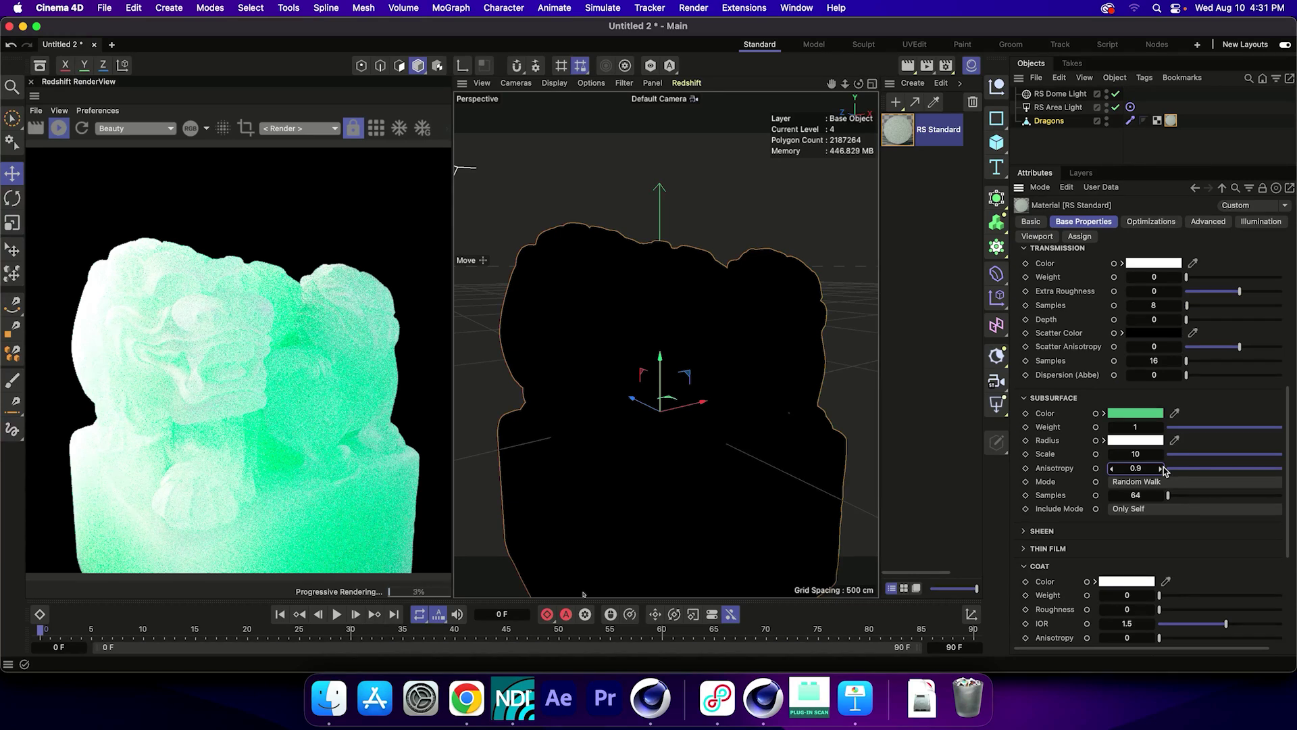
pyautogui.doubleClick(1139, 467)
pyautogui.write('-0.9')
pyautogui.press('Return')
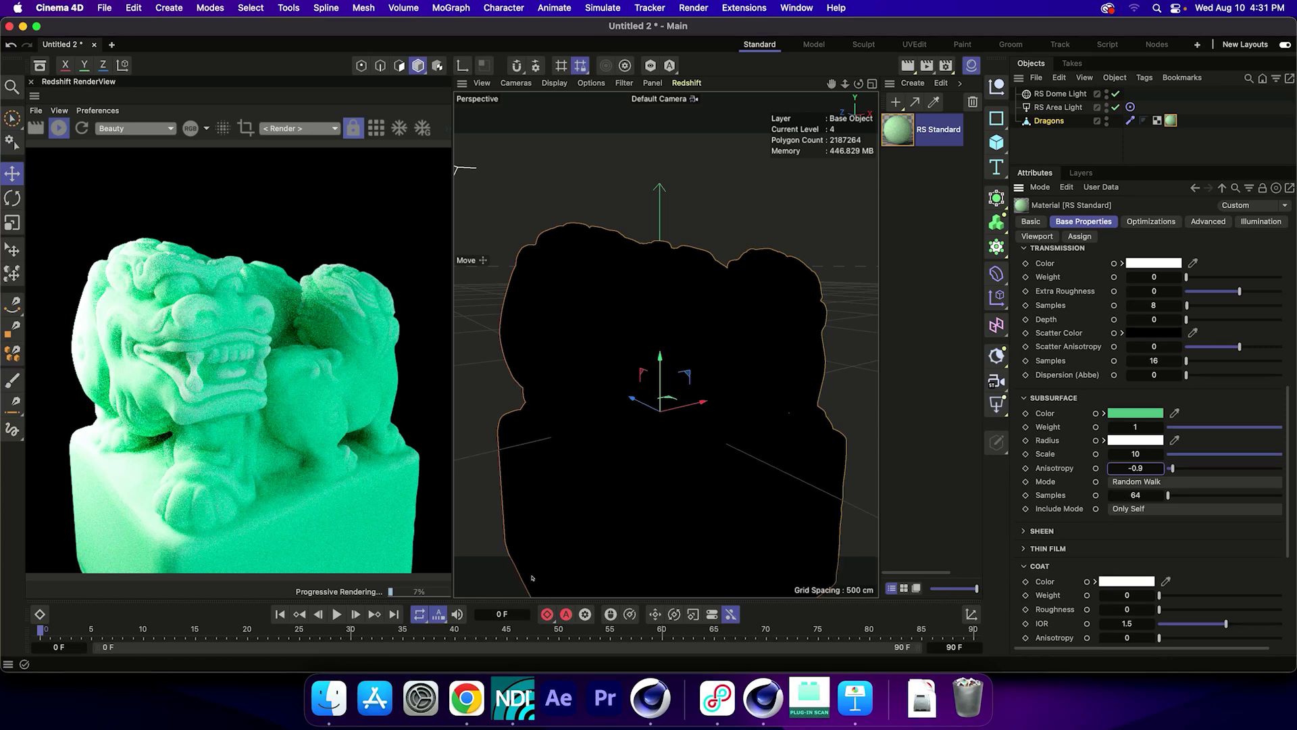
pyautogui.press('Return')
pyautogui.write('0')
pyautogui.press('Return')
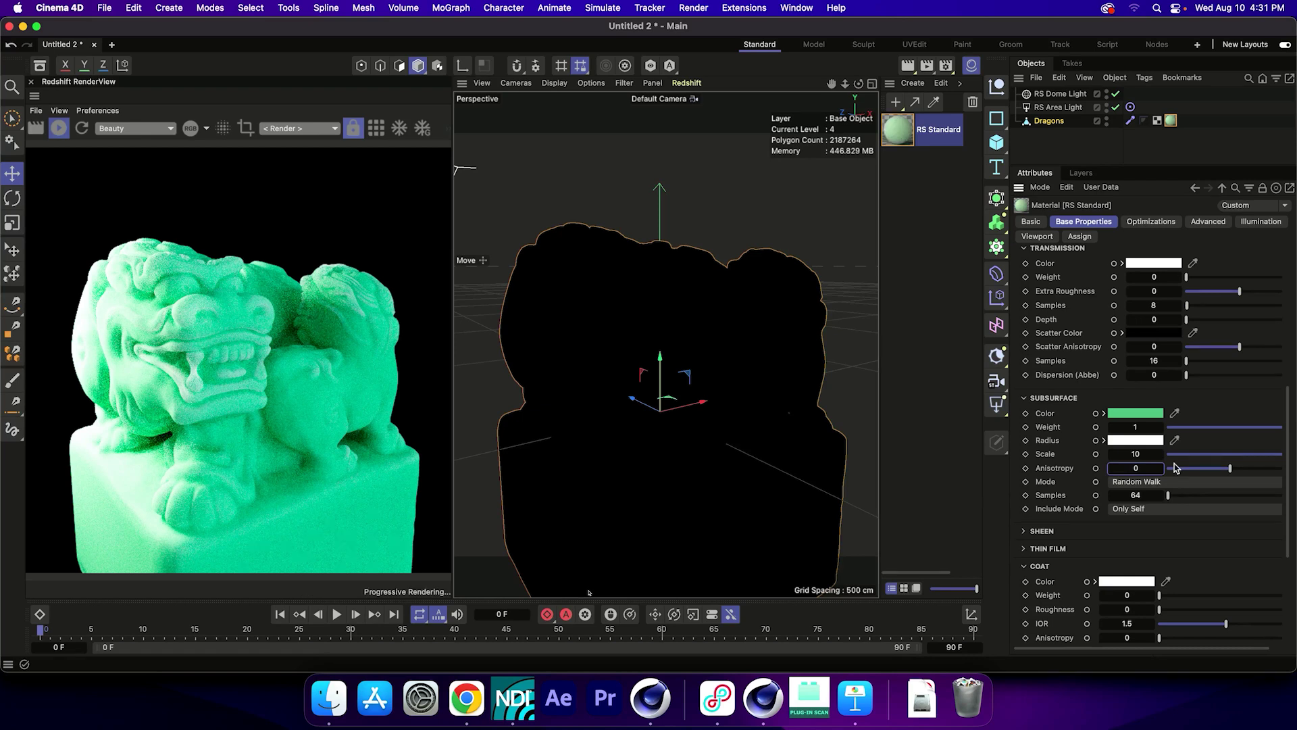
# - Change the Subsurface Color from green to pure white (S 0%, V 100%)
pyautogui.click(1142, 412)
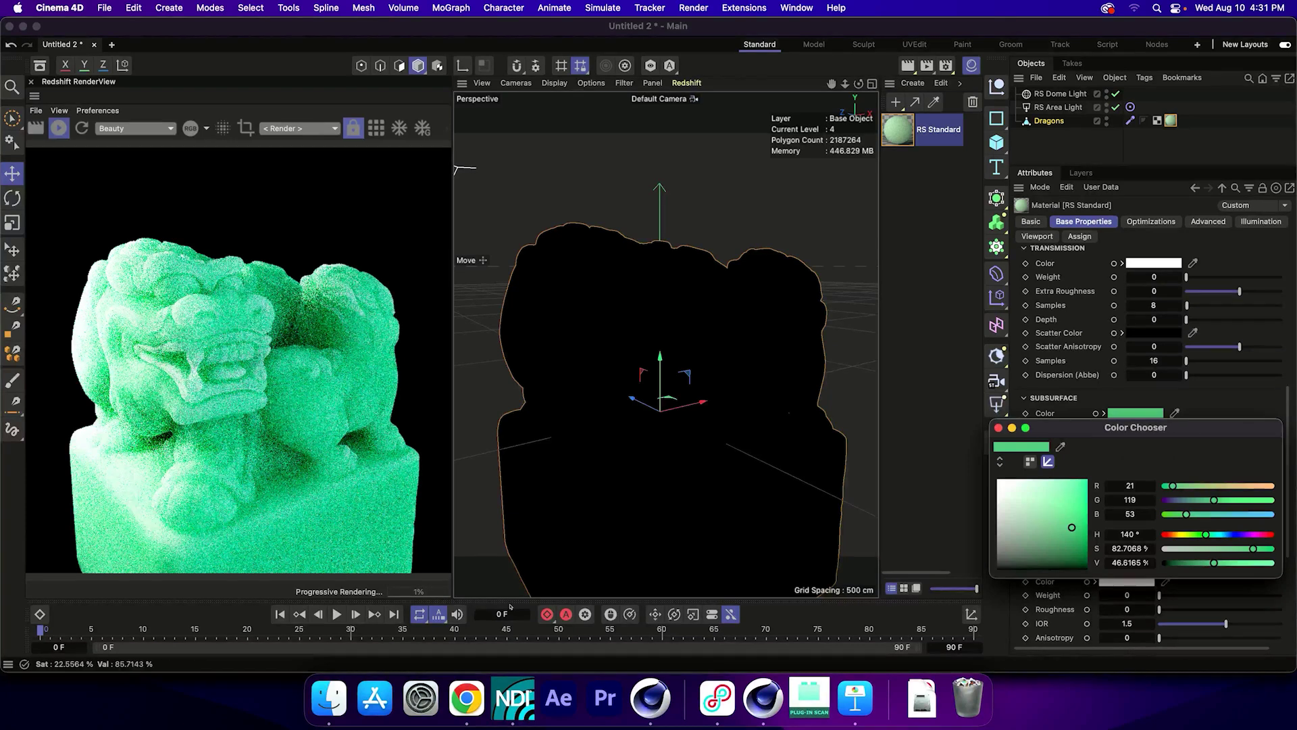
pyautogui.moveTo(1015, 491); pyautogui.dragTo(997, 479)
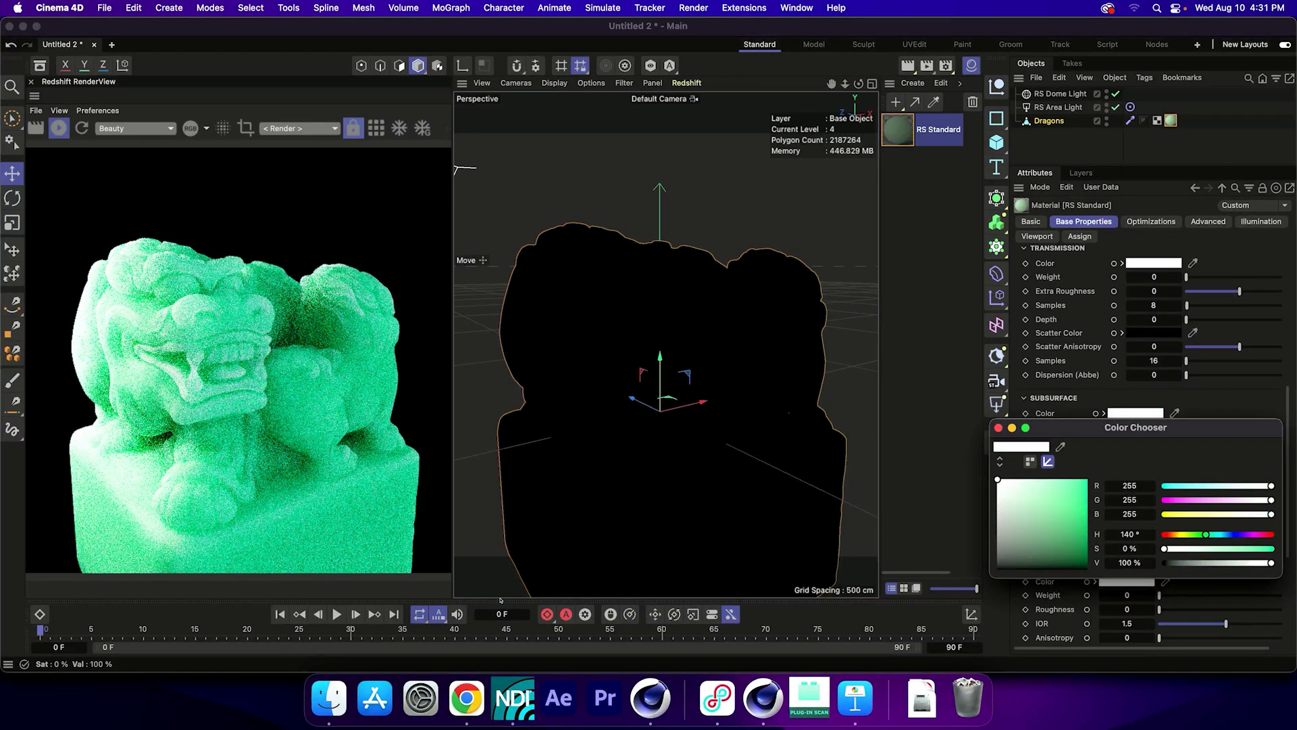
pyautogui.click(998, 427)
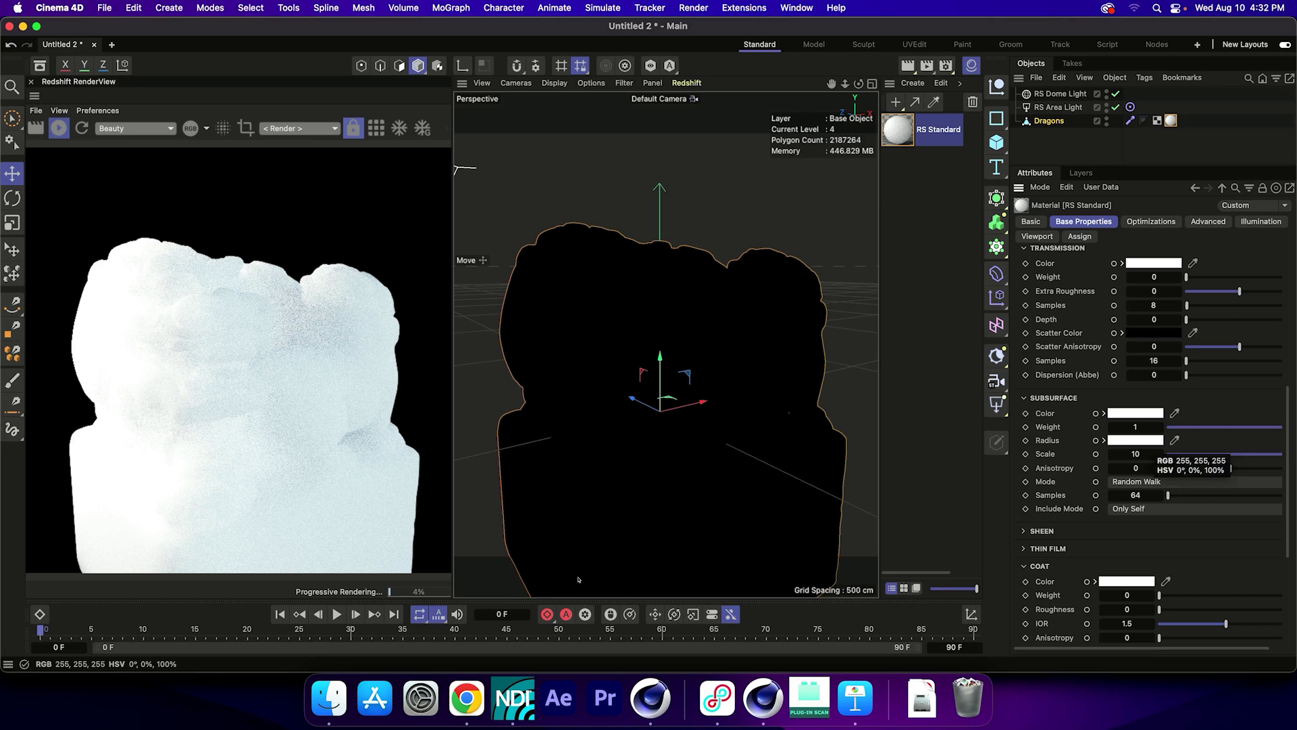
# - Set the subsurface Radius colour to blue, entering 255/2 for green (RGB 0, 127, 255)
pyautogui.click(1138, 441)
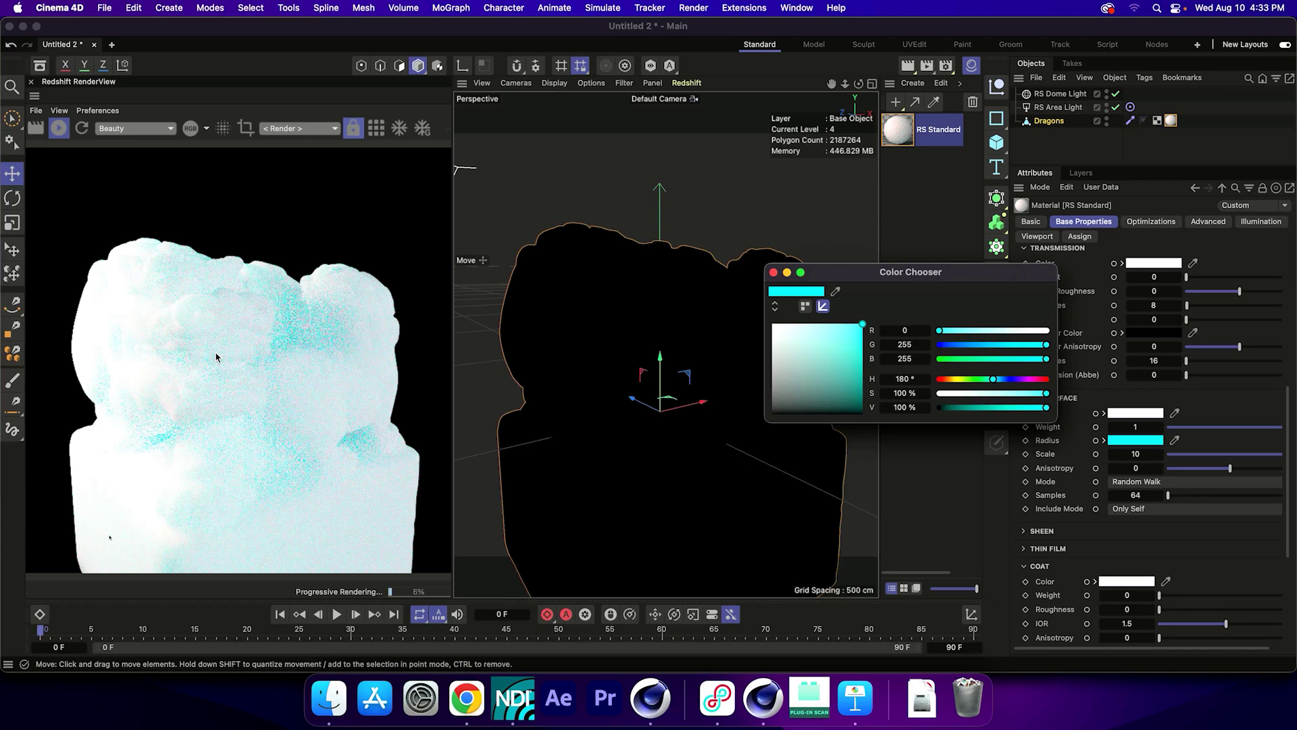
pyautogui.doubleClick(917, 346)
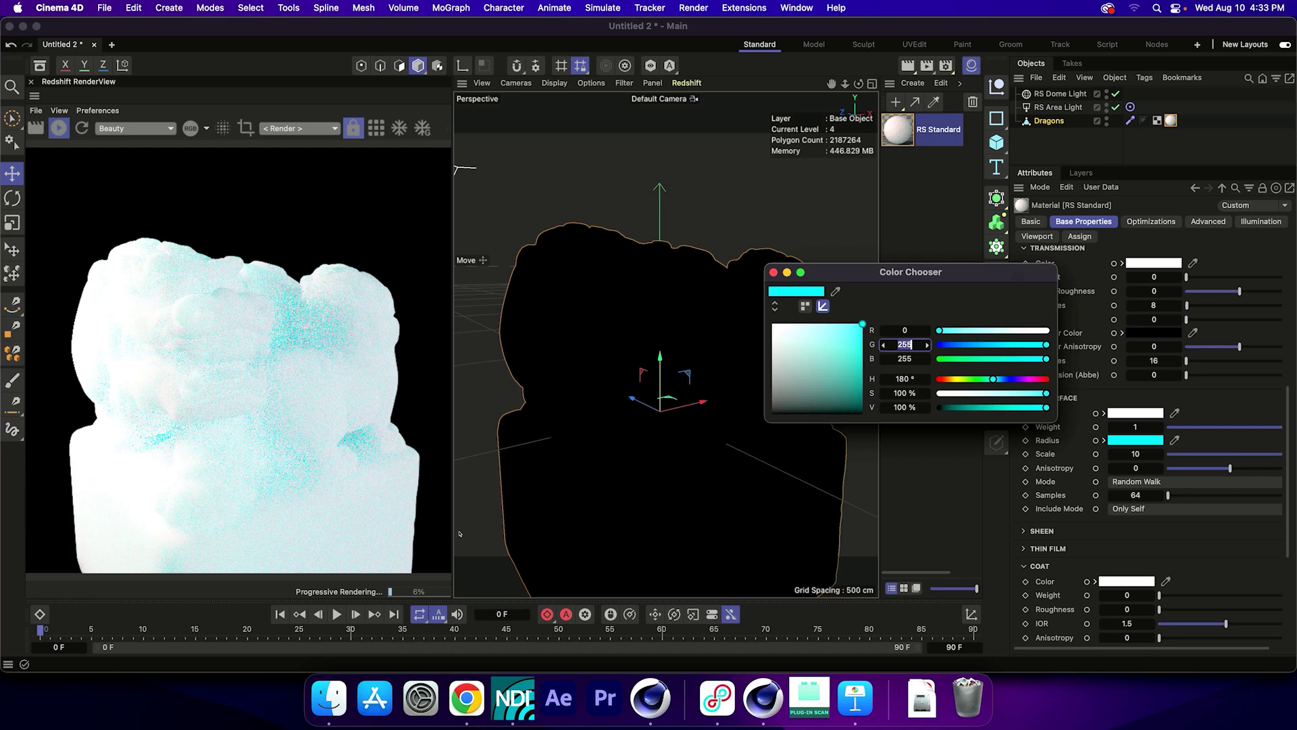
pyautogui.write('255/2')
pyautogui.press('Return')
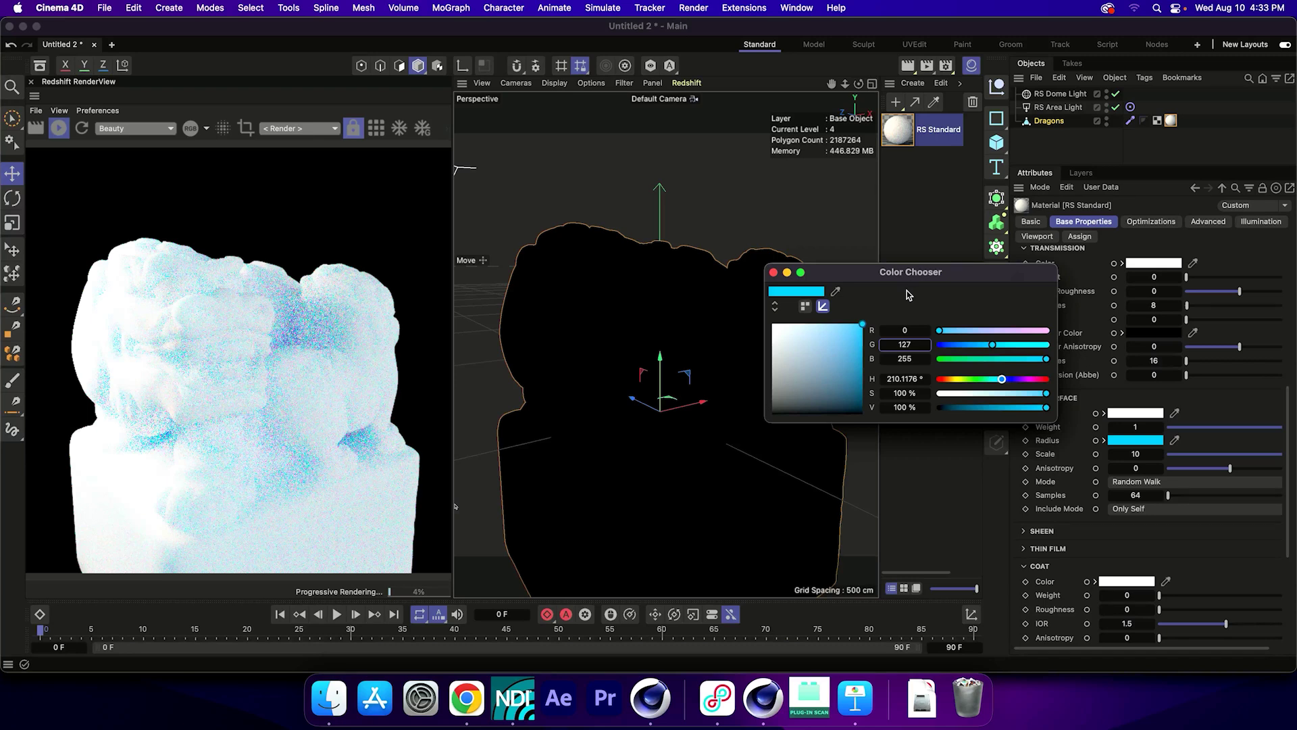
pyautogui.press('Return')
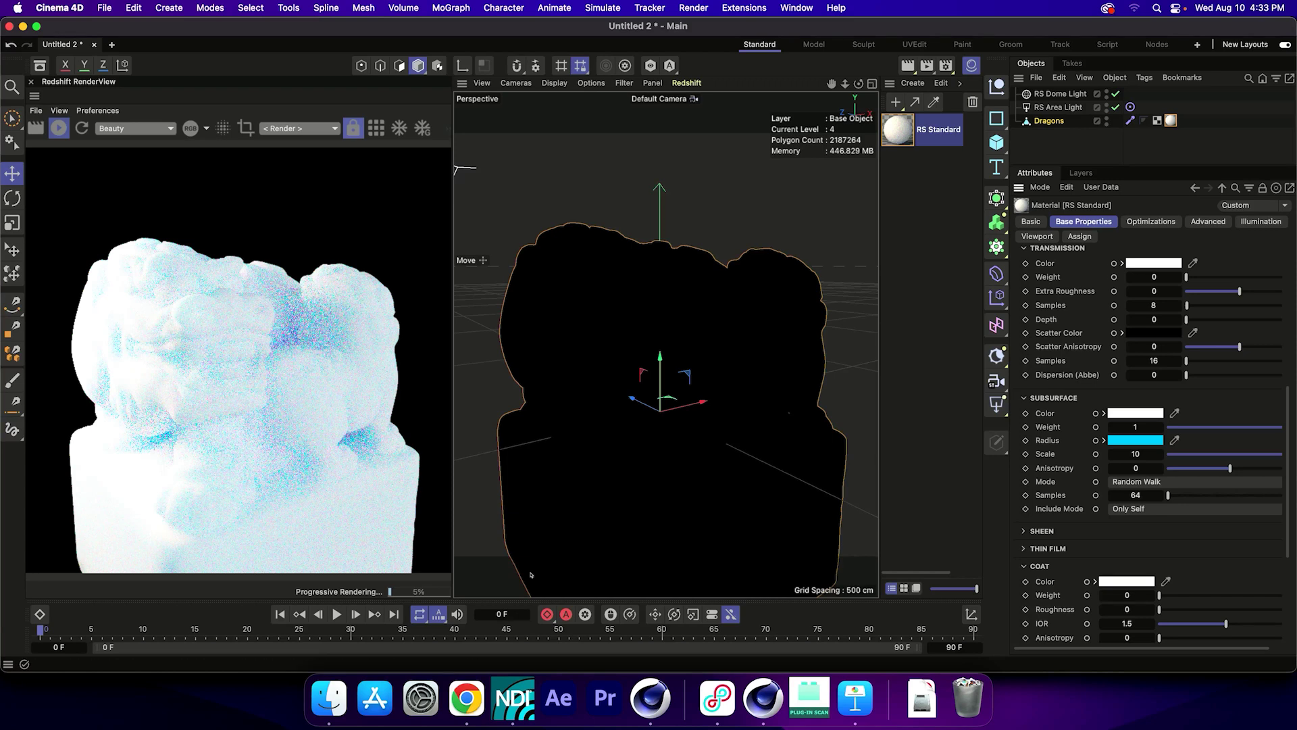
# - Change the Subsurface Color to a vivid blue (RGB 54, 112, 255)
pyautogui.click(1136, 412)
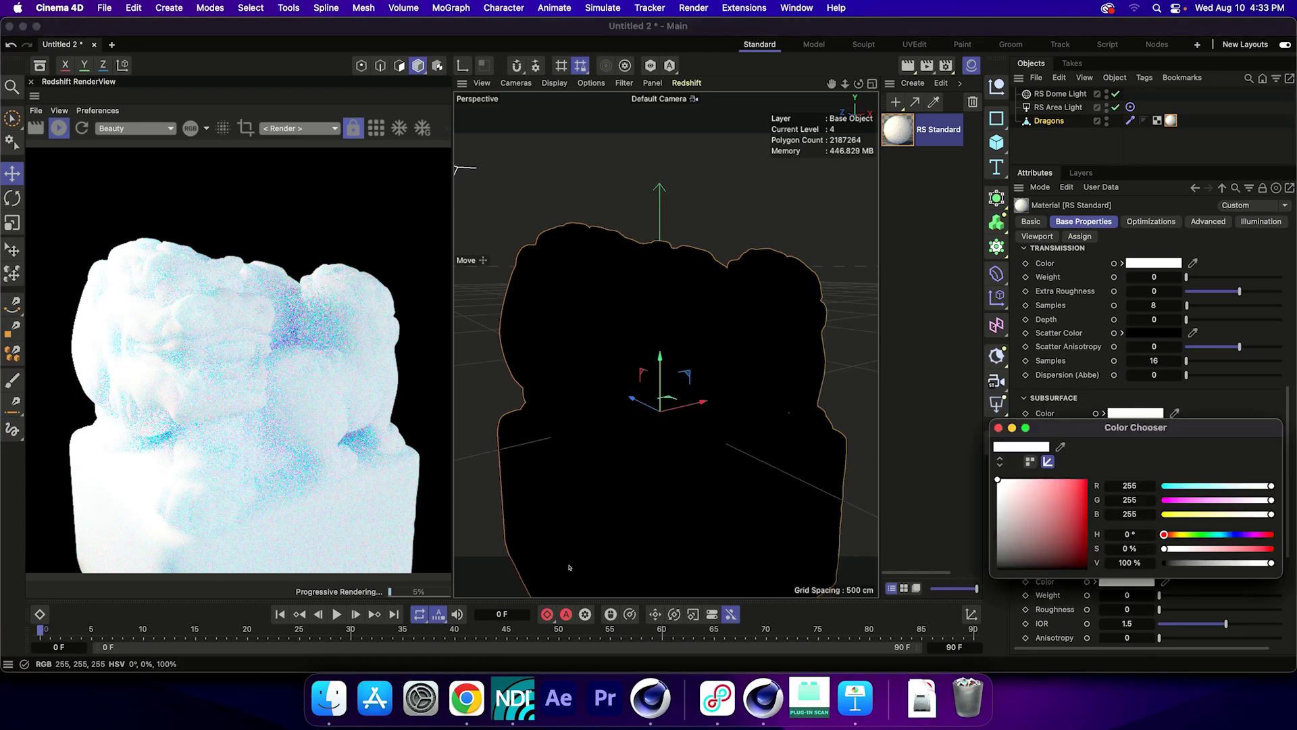
pyautogui.click(1200, 486)
pyautogui.click(1212, 500)
pyautogui.click(1189, 486)
pyautogui.moveTo(1189, 486); pyautogui.dragTo(1187, 485)
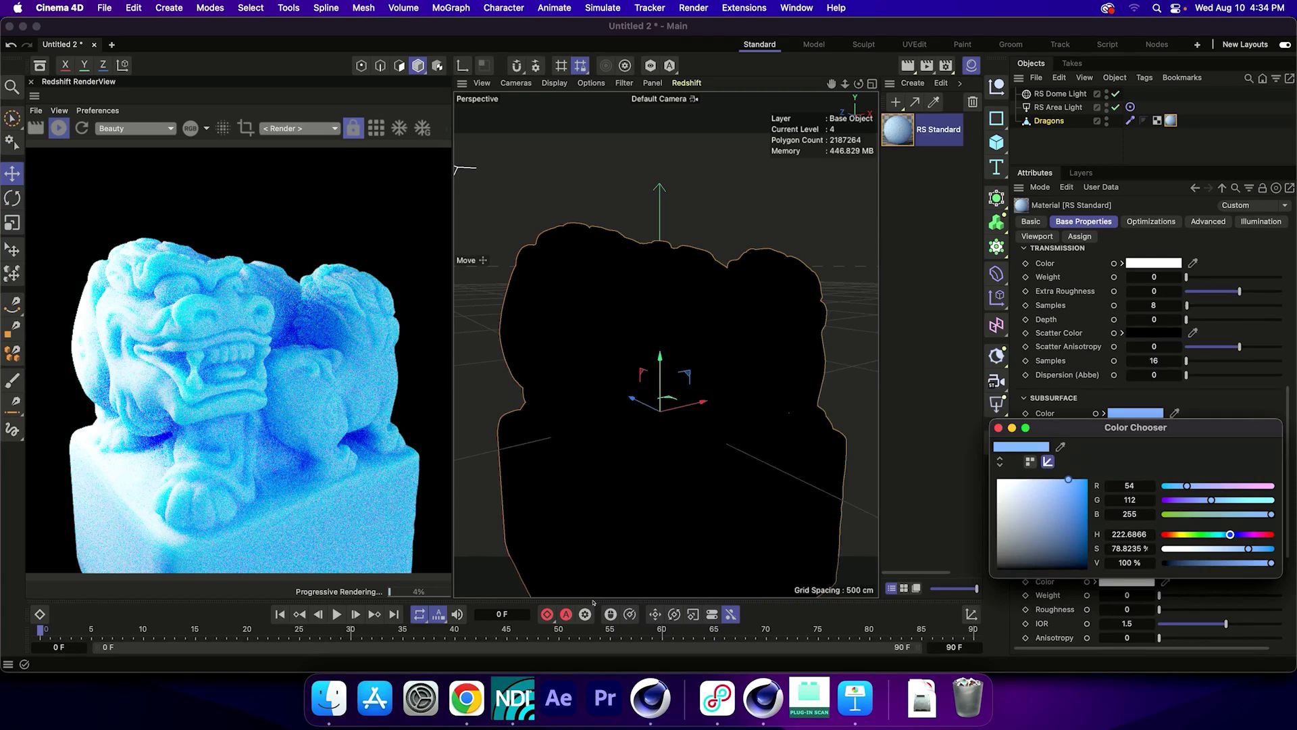
pyautogui.moveTo(1063, 427); pyautogui.dragTo(687, 394)
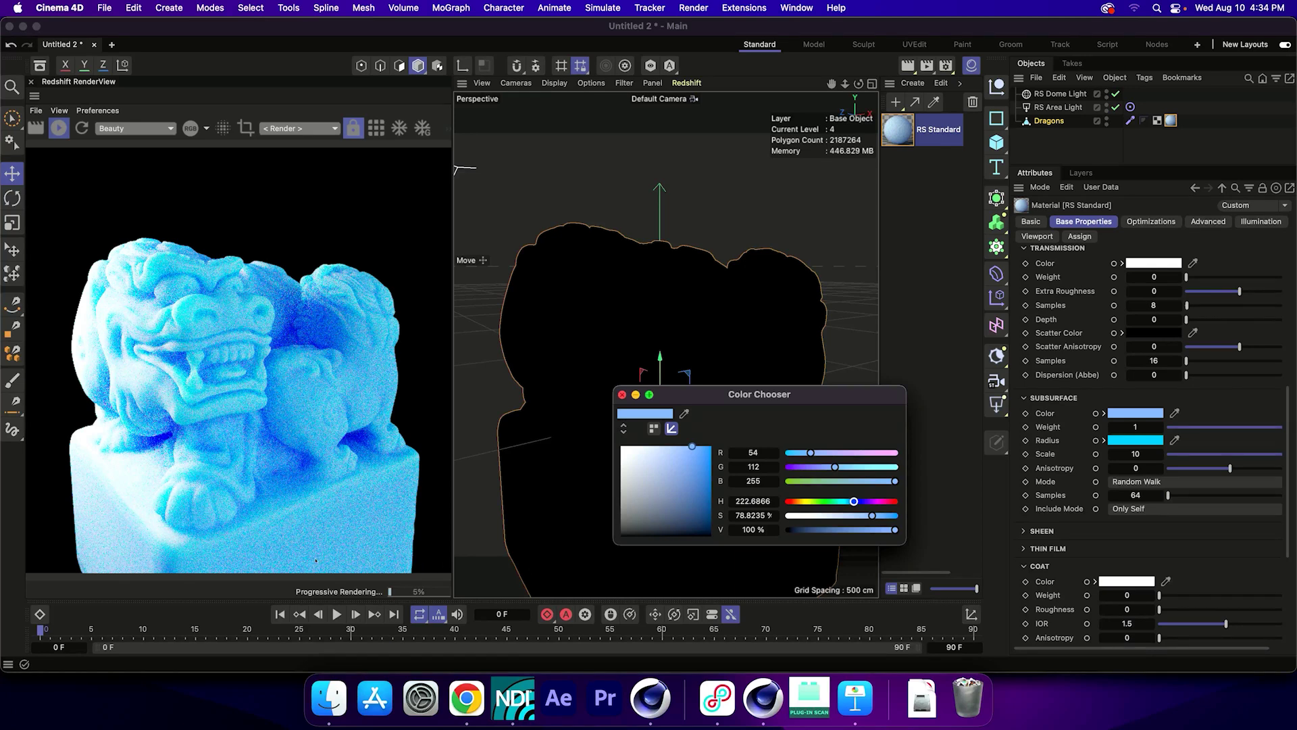
pyautogui.click(622, 394)
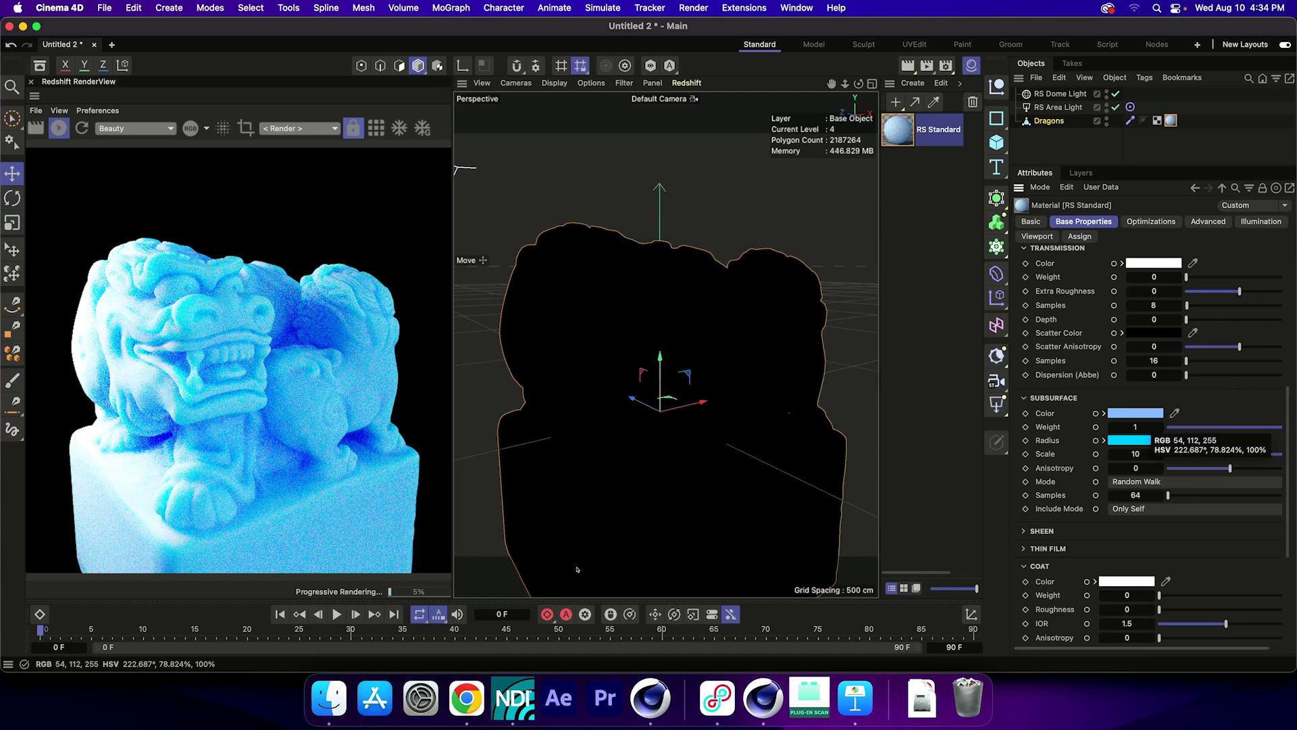
pyautogui.click(1136, 413)
# - Shift the Subsurface Color to a light peach (RGB 255, 198, 186)
pyautogui.moveTo(1187, 534); pyautogui.dragTo(1172, 534)
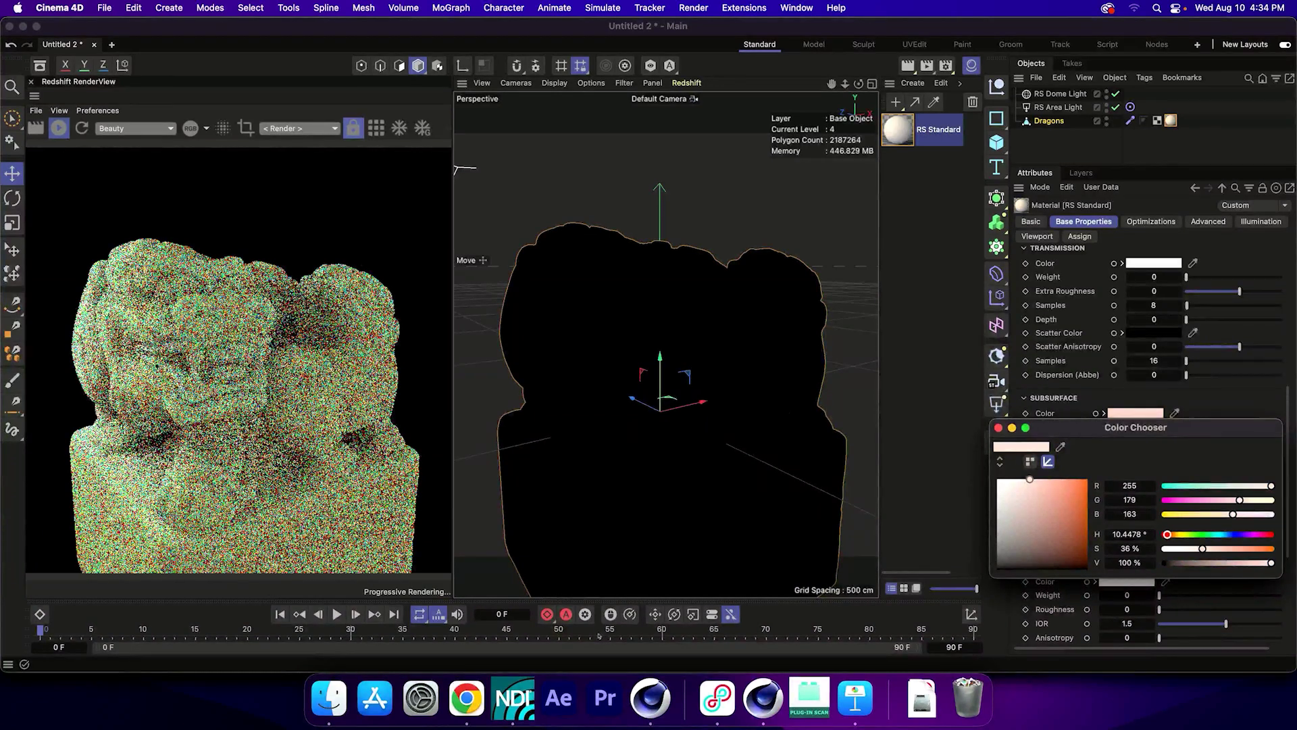
pyautogui.moveTo(1018, 479); pyautogui.dragTo(1022, 479)
pyautogui.click(999, 428)
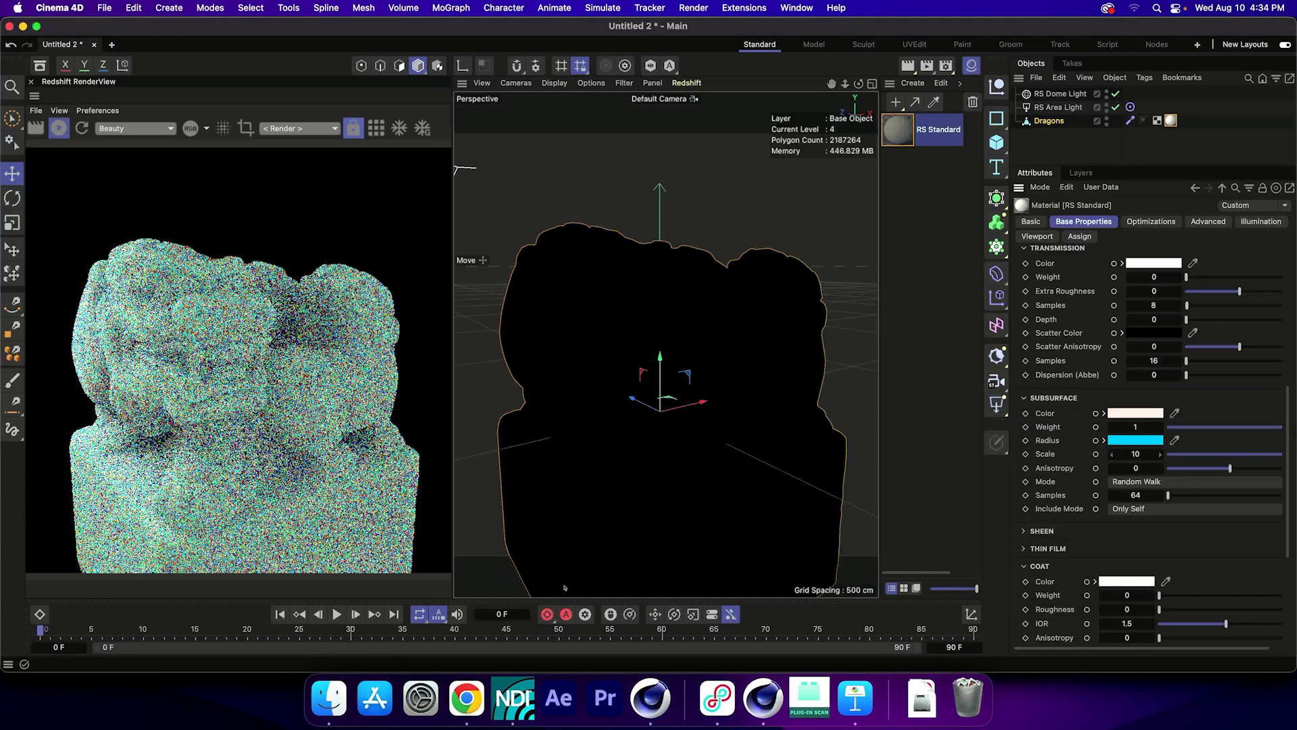
# - Set the subsurface Radius to pure red (255, 0, 0) and stop the interactive render
pyautogui.click(1136, 440)
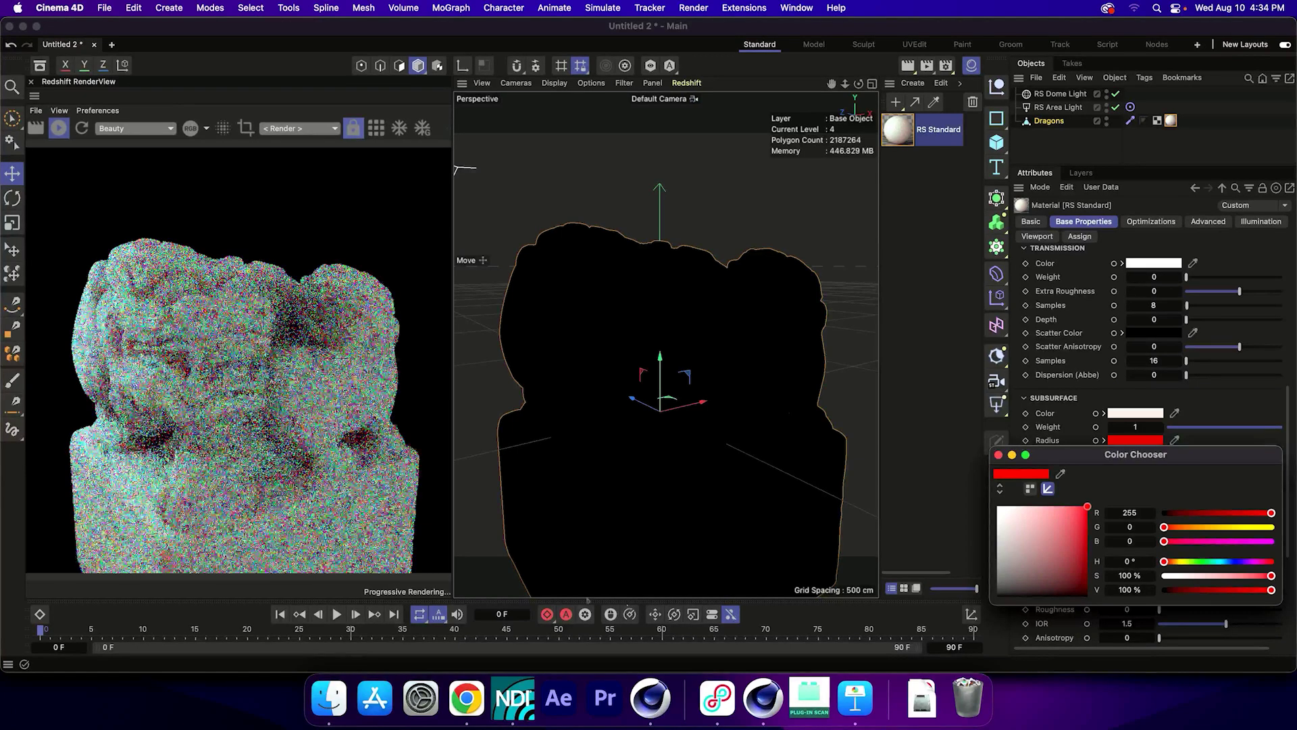
pyautogui.click(999, 455)
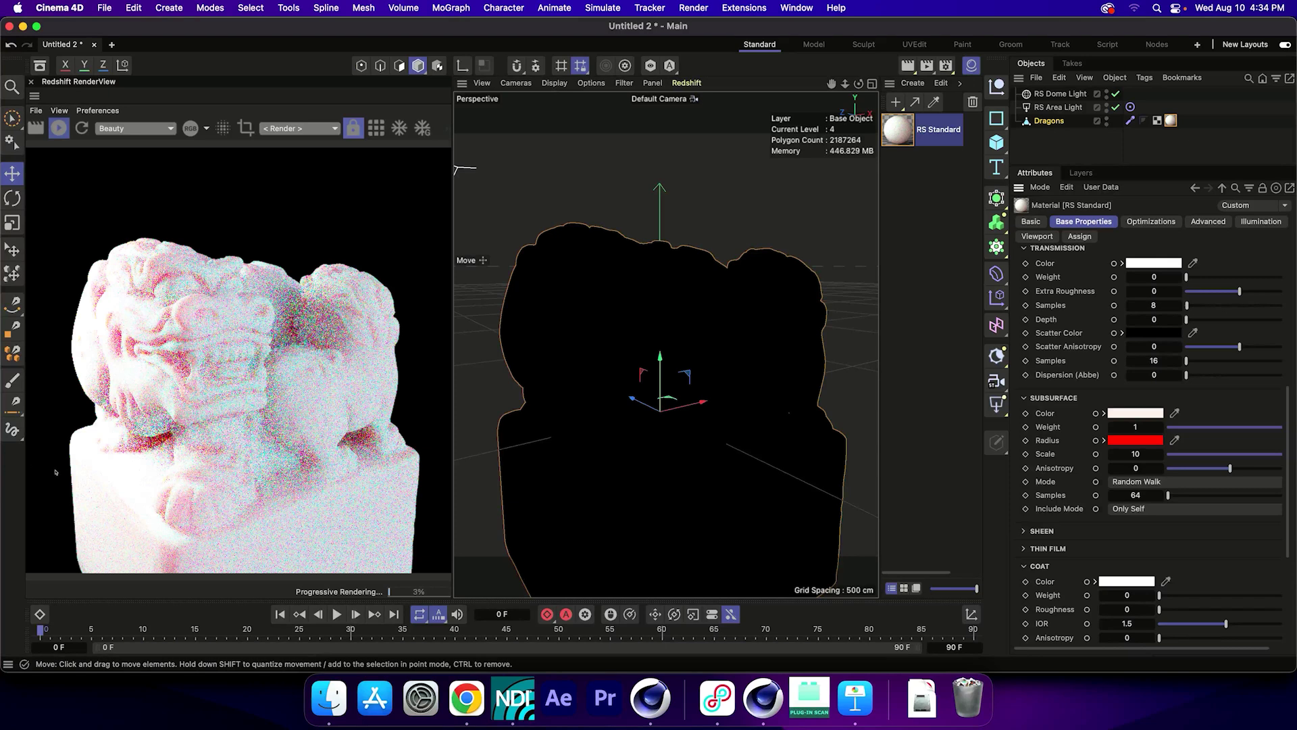
pyautogui.click(58, 128)
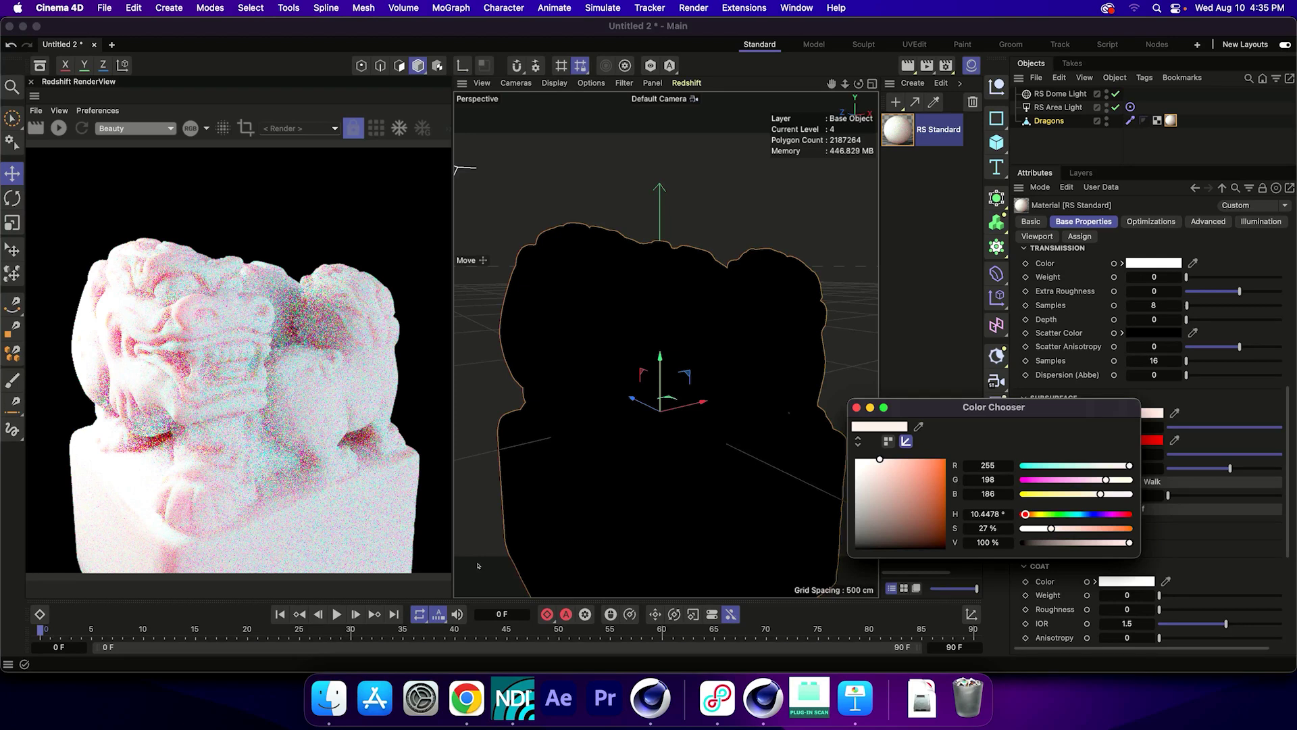
pyautogui.click(426, 564)
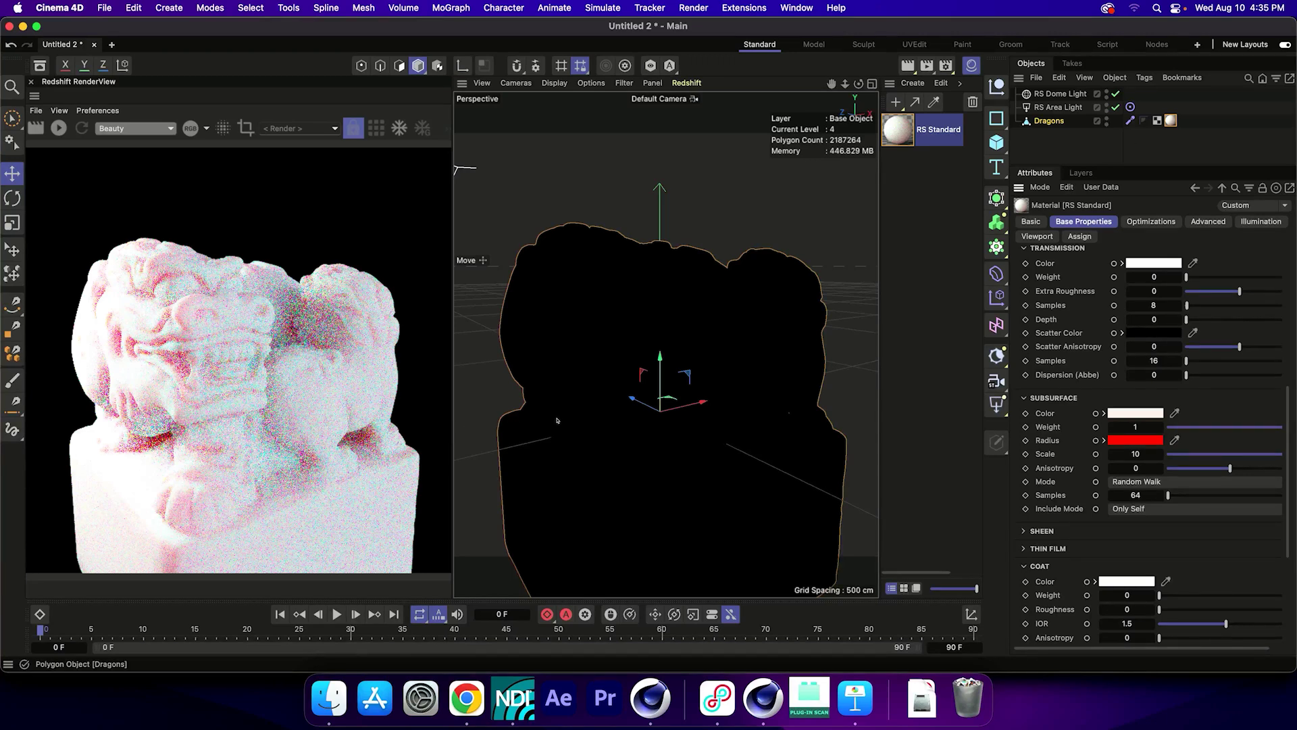
# - Hide the Dragons object and add a 400 cm Plane and a Cube to the scene
pyautogui.keyDown('alt'); pyautogui.doubleClick(1107, 121); pyautogui.keyUp('alt')
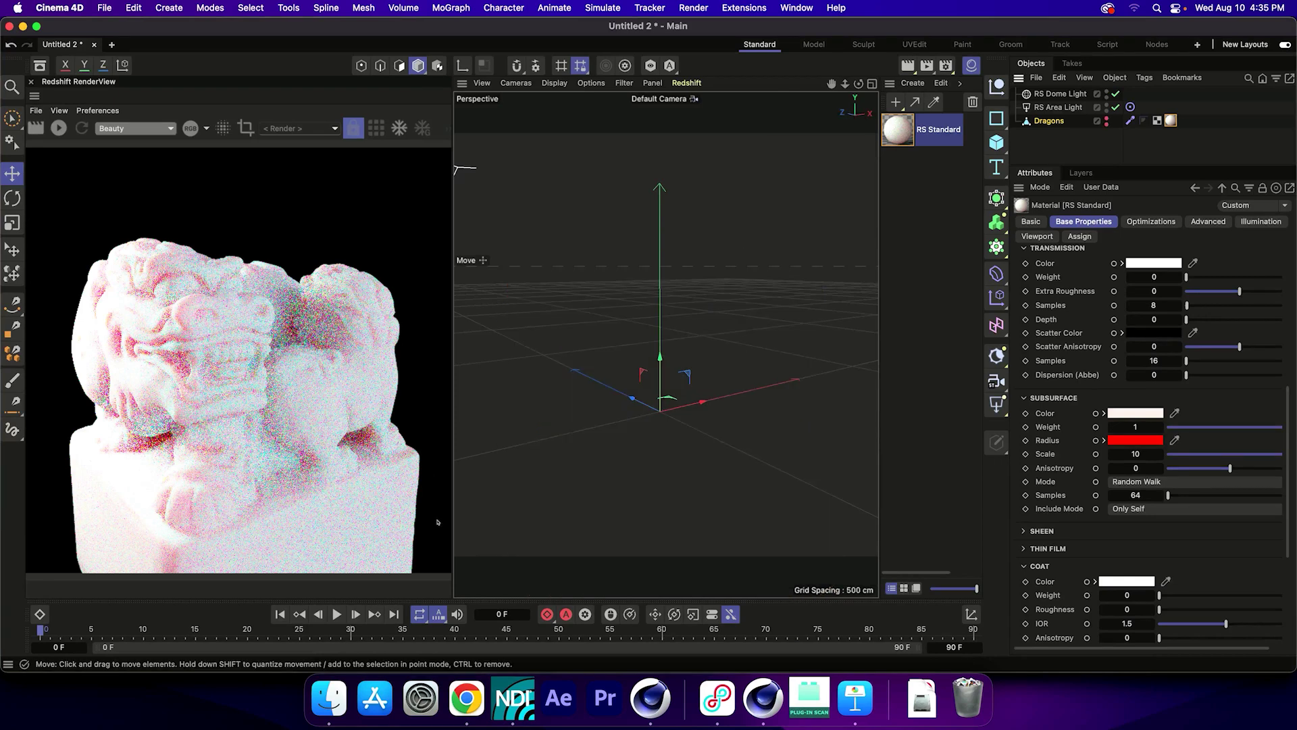
pyautogui.moveTo(997, 142); pyautogui.dragTo(1048, 189)
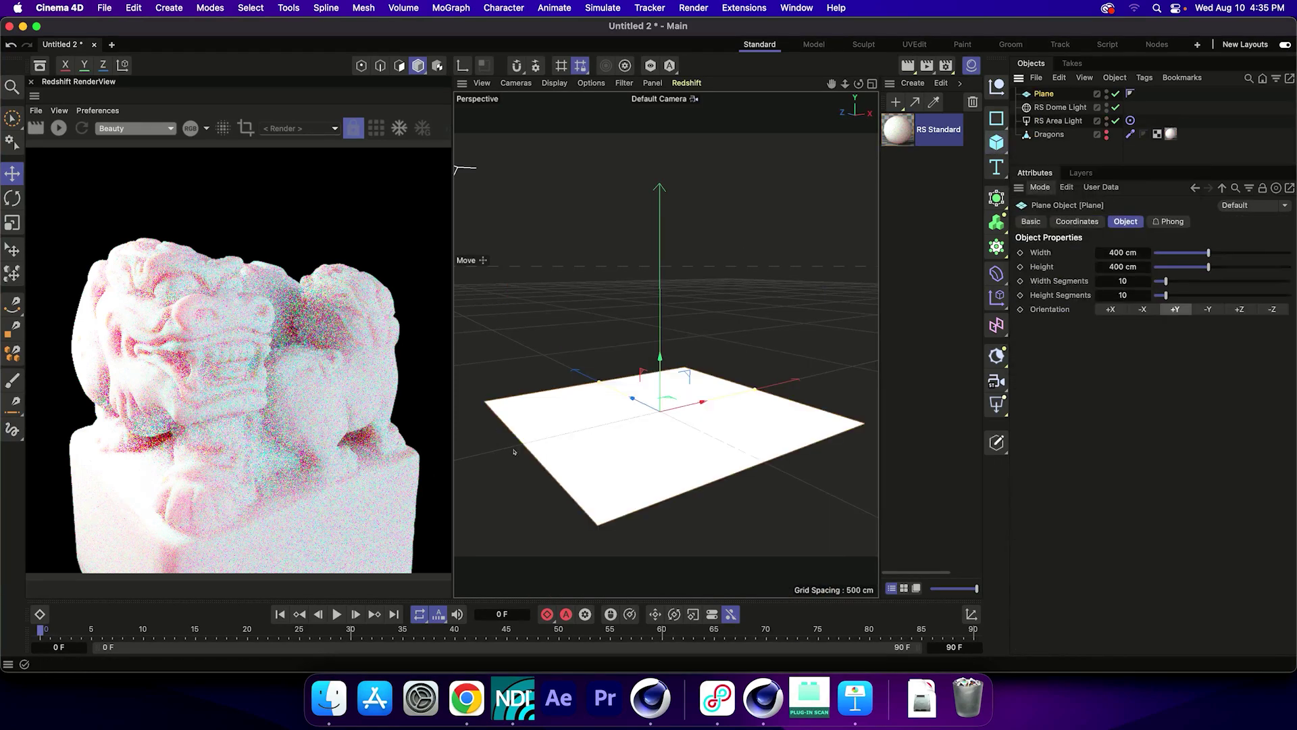
pyautogui.click(996, 142)
pyautogui.click(1041, 164)
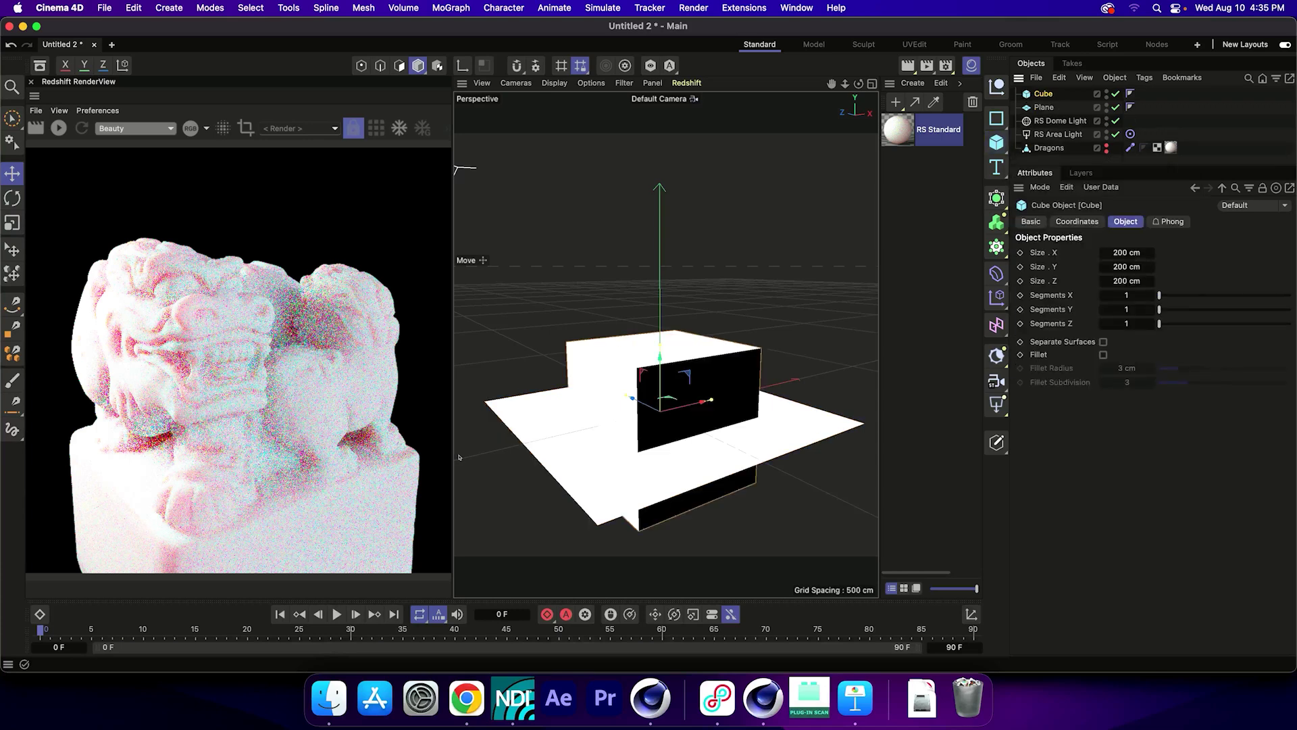
# - Size the cube 50 × 50 × 2 cm and raise it about 30 cm above the plane
pyautogui.click(1135, 252)
pyautogui.write('50')
pyautogui.press('Tab')
pyautogui.write('50')
pyautogui.press('Tab')
pyautogui.write('2')
pyautogui.press('Return')
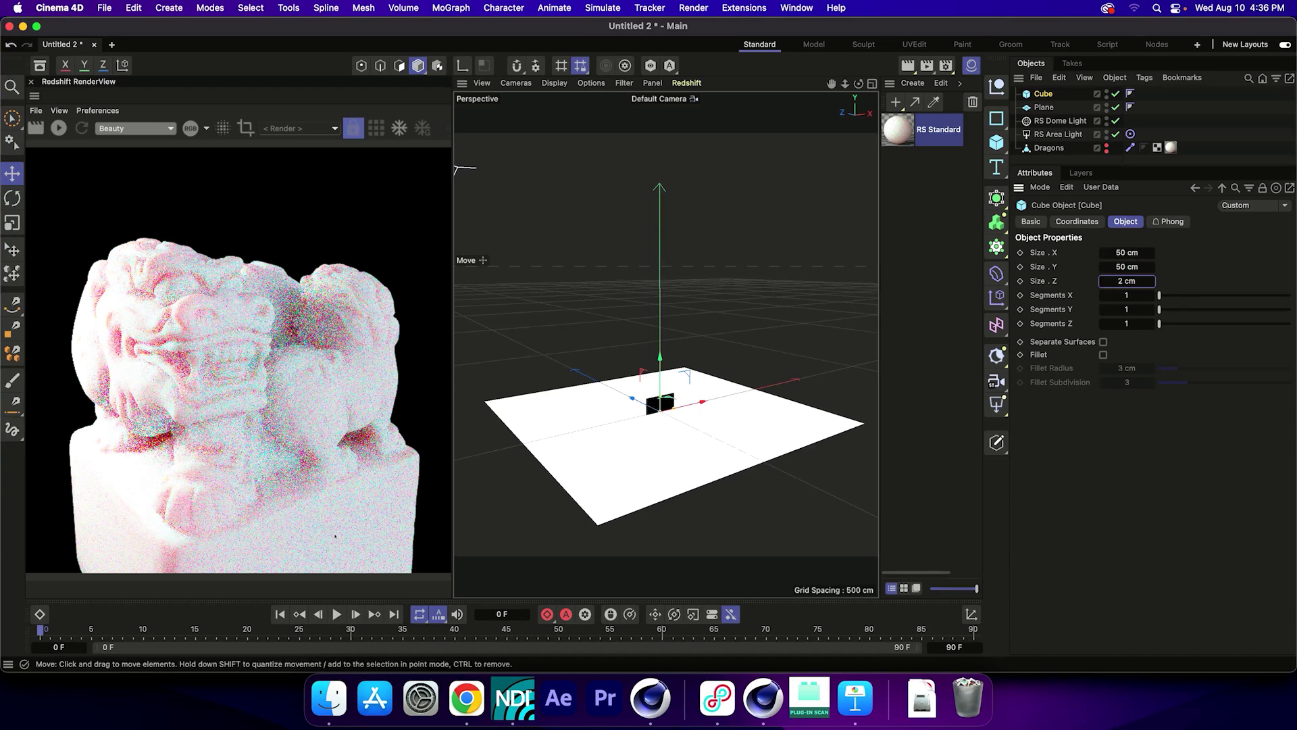
pyautogui.keyDown('shift'); pyautogui.moveTo(660, 354); pyautogui.dragTo(660, 337); pyautogui.keyUp('shift')
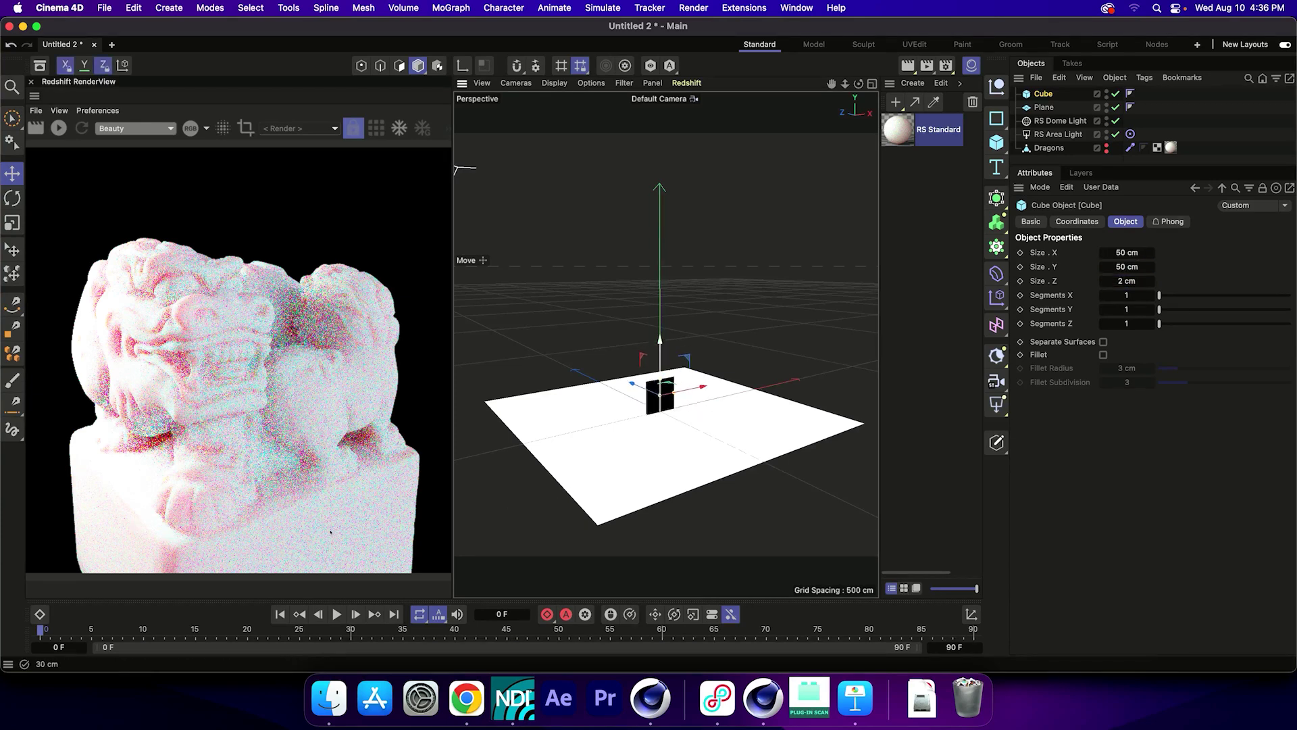
pyautogui.keyDown('alt'); pyautogui.moveTo(666, 383); pyautogui.dragTo(690, 371); pyautogui.keyUp('alt')
pyautogui.keyDown('alt'); pyautogui.moveTo(676, 374); pyautogui.dragTo(620, 385, button='right'); pyautogui.keyUp('alt')
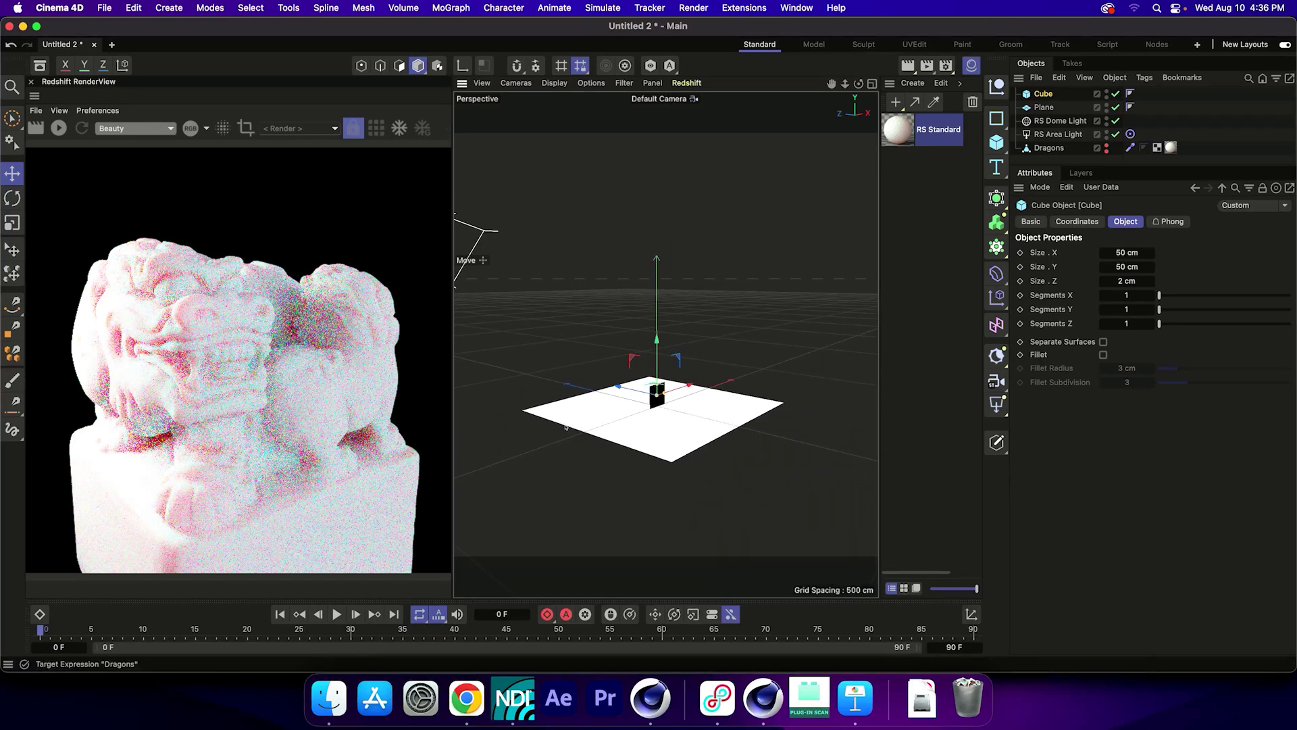
# - Retarget the area light to the Cube and move it beside the panel in the Top view
pyautogui.click(1130, 134)
pyautogui.moveTo(1043, 94); pyautogui.dragTo(1174, 252)
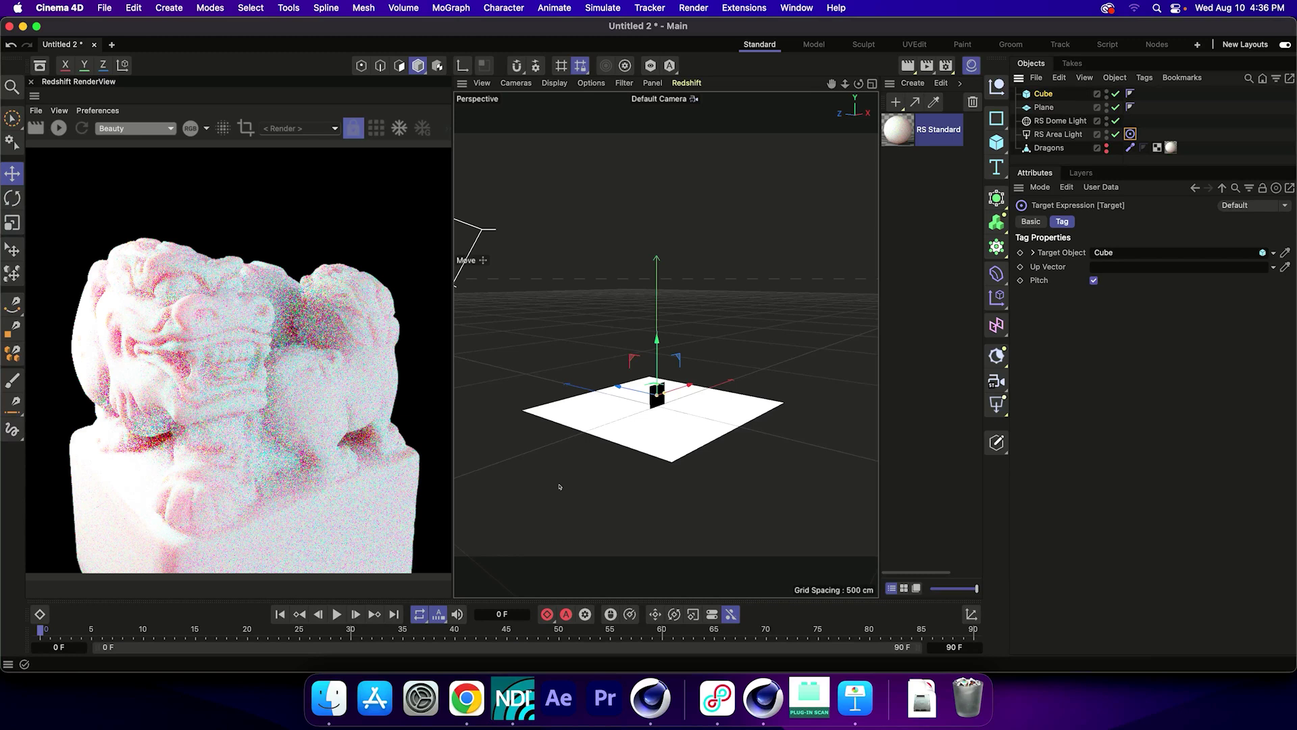
pyautogui.press('F5')
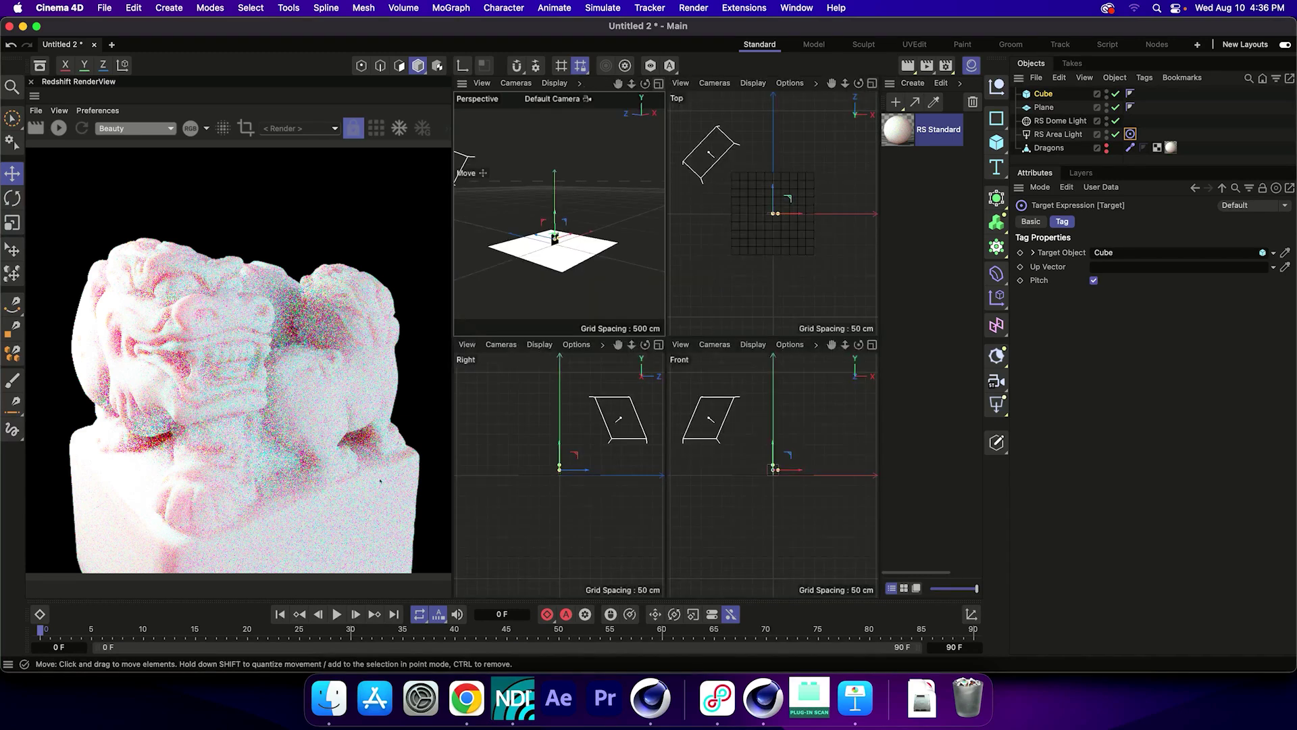
pyautogui.click(708, 153)
pyautogui.moveTo(695, 168); pyautogui.dragTo(769, 194)
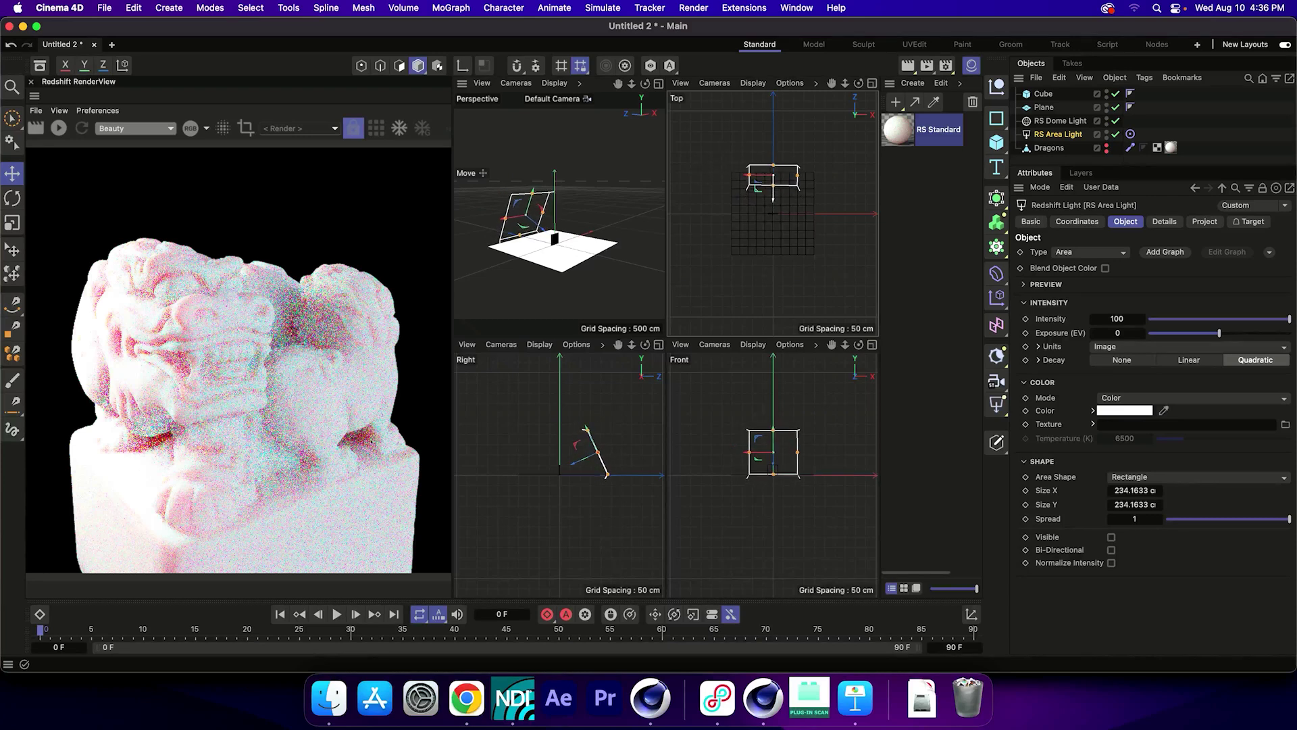
pyautogui.press('F1')
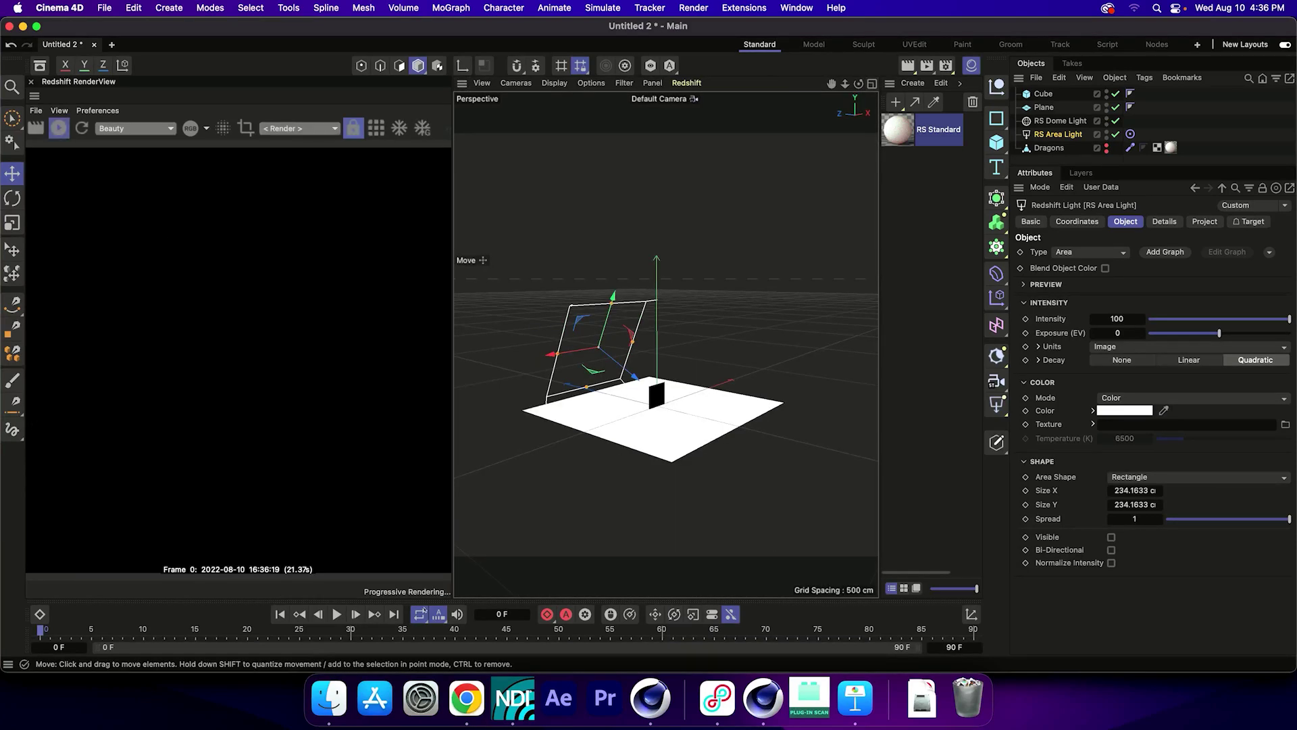
pyautogui.keyDown('alt'); pyautogui.moveTo(652, 396); pyautogui.dragTo(767, 394, button='right'); pyautogui.keyUp('alt')
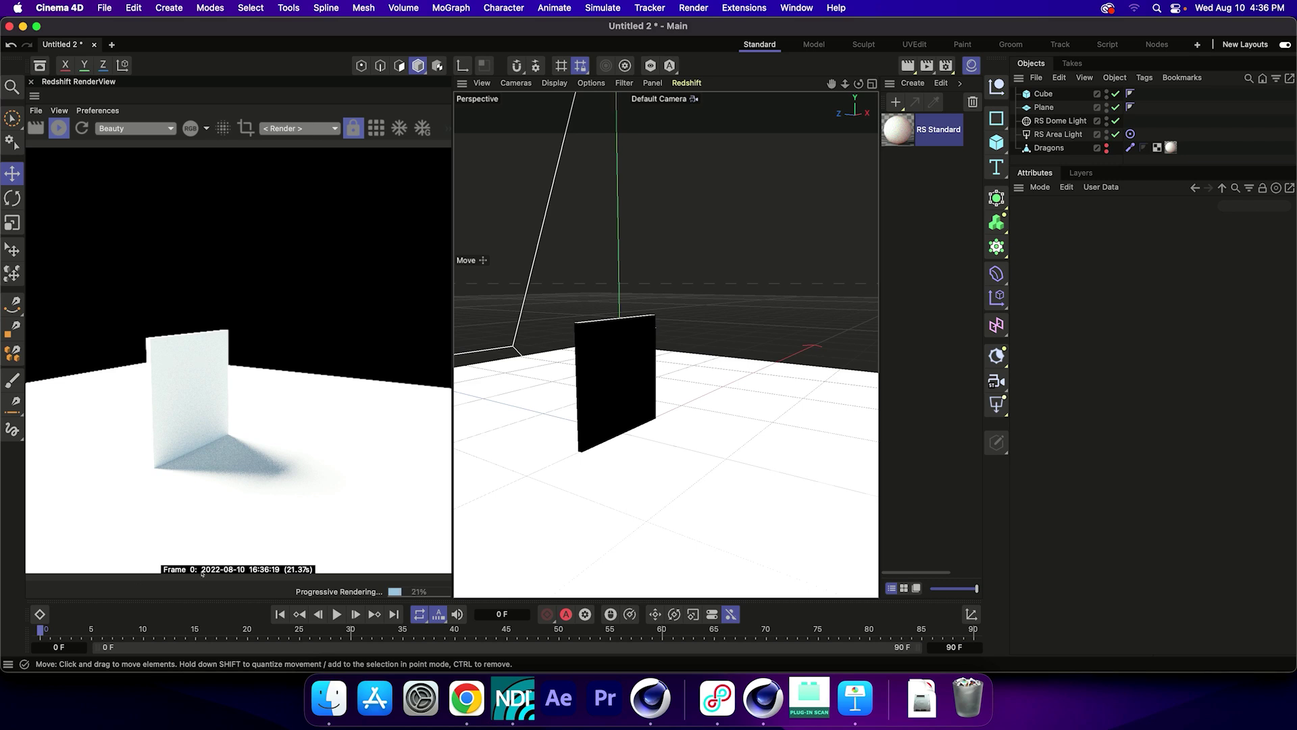
# - Create a new Redshift Standard material and apply it to the cube panel
pyautogui.click(913, 83)
pyautogui.moveTo(1034, 149)
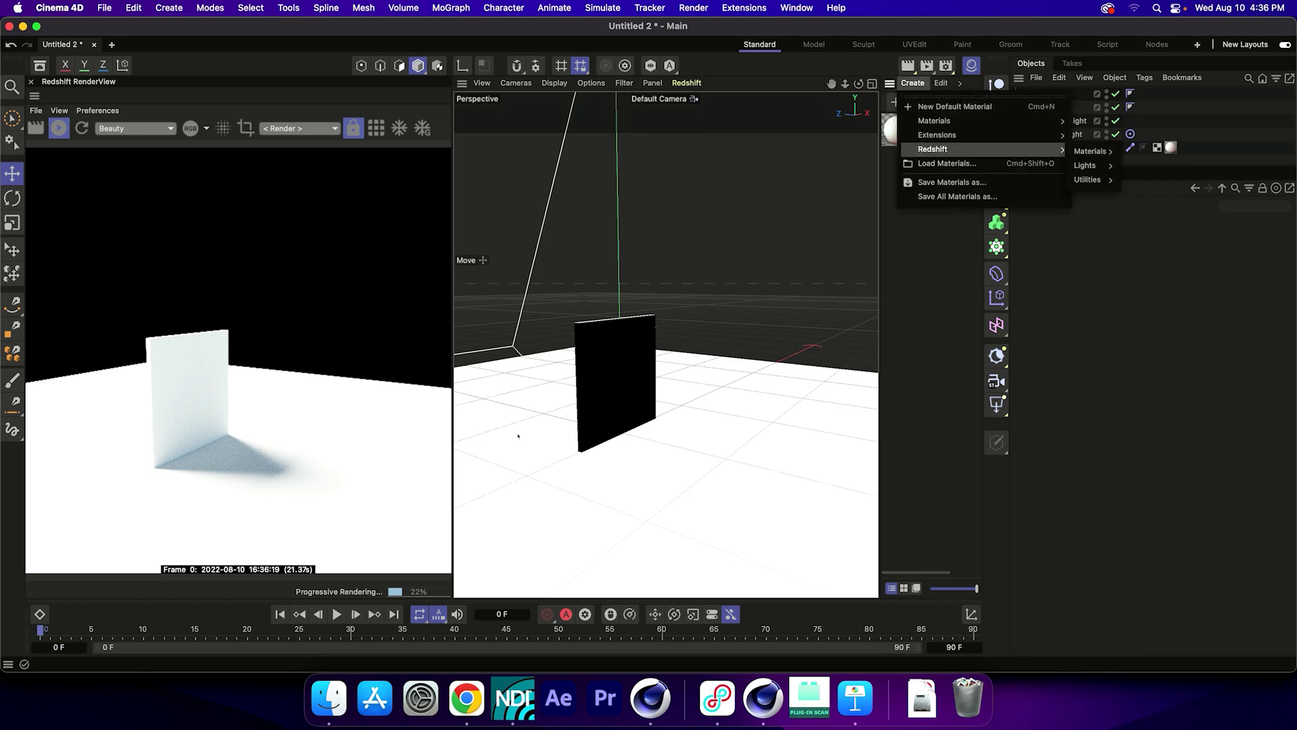
pyautogui.moveTo(1091, 152)
pyautogui.click(1150, 323)
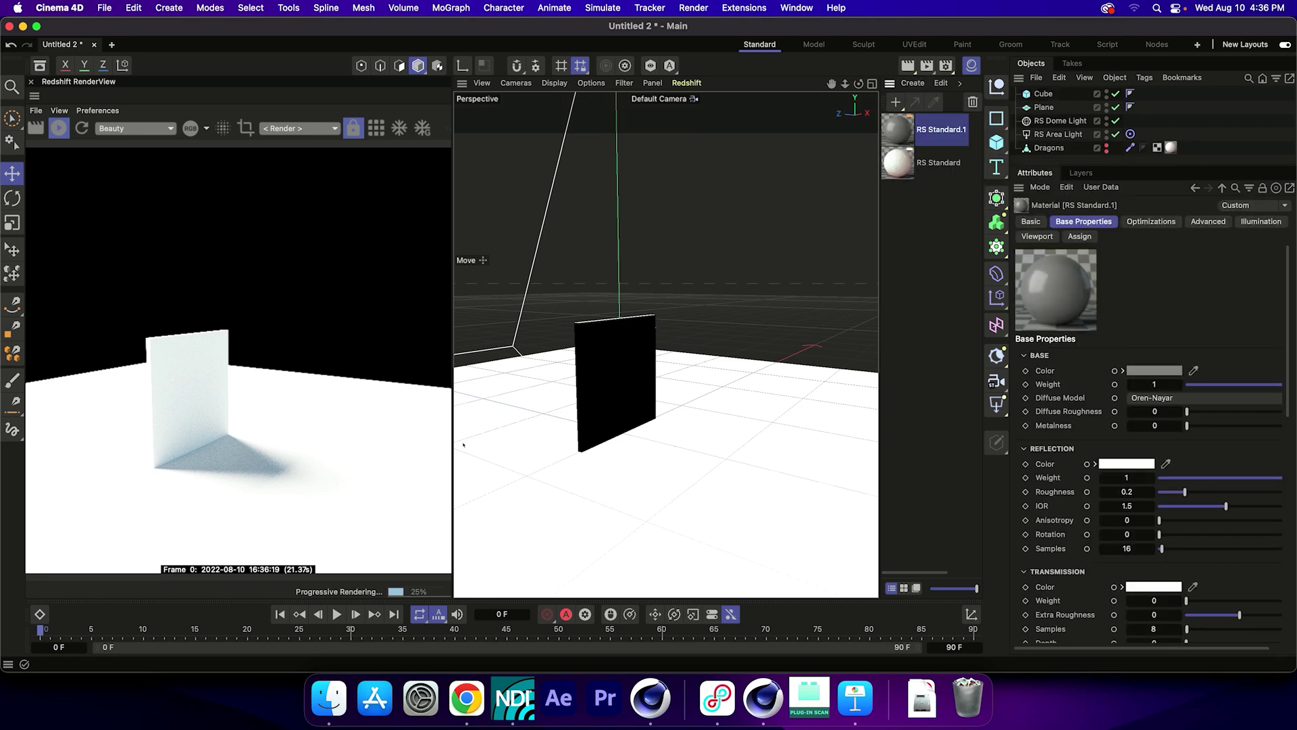
pyautogui.moveTo(888, 136); pyautogui.dragTo(598, 373)
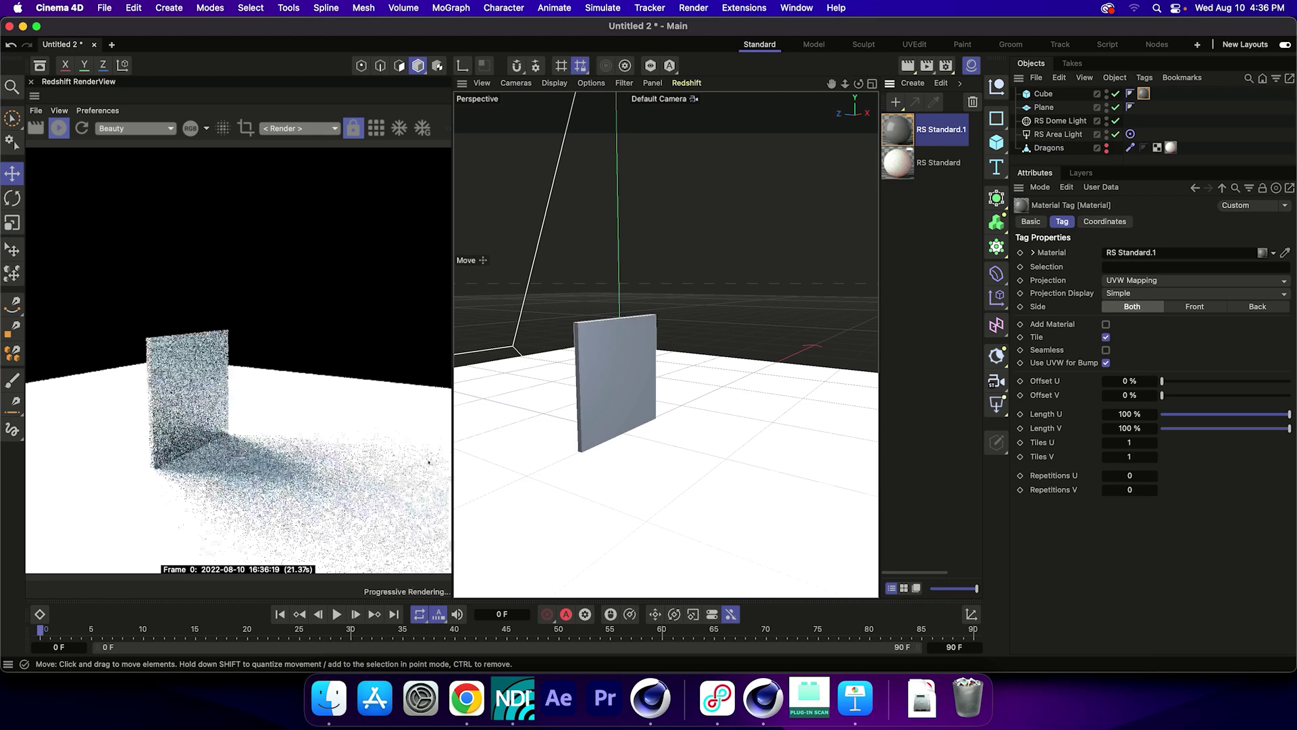
# - Set RS Standard.1 base and reflection weights to 0, subsurface weight 1 with red colour
pyautogui.click(901, 126)
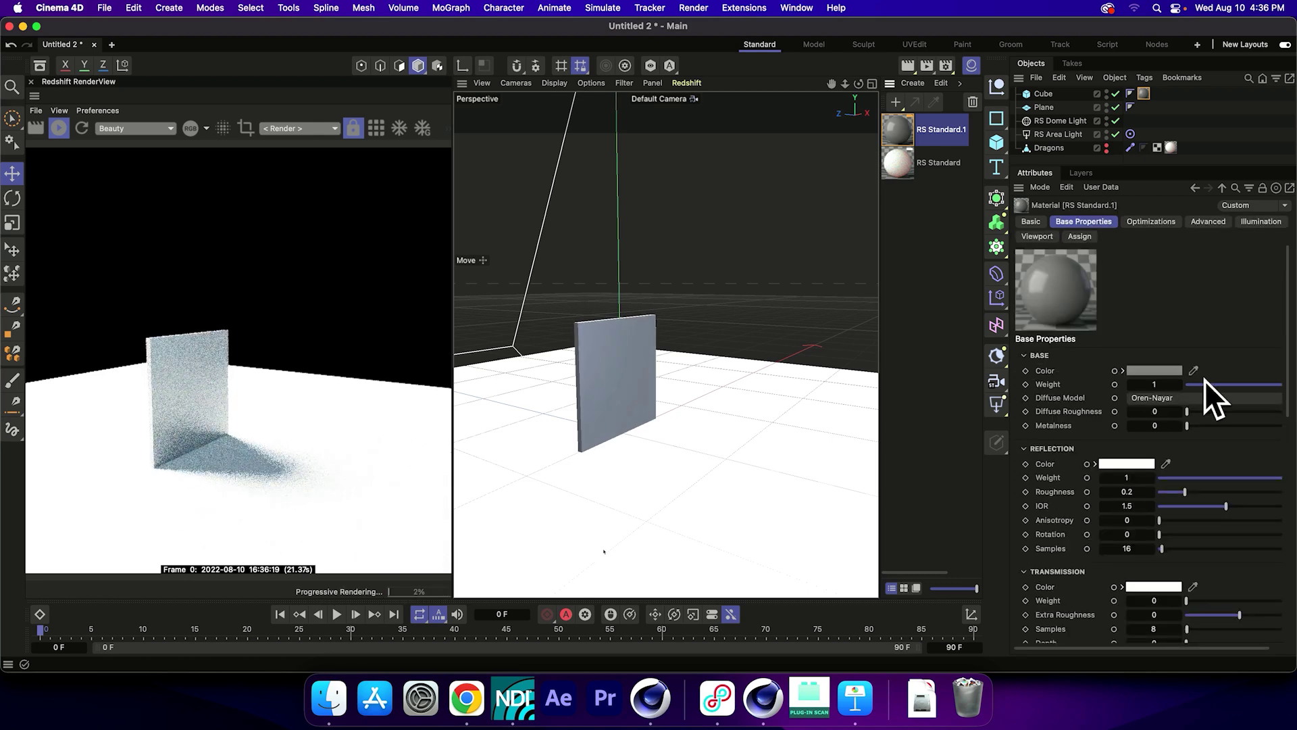
pyautogui.moveTo(1204, 382); pyautogui.dragTo(1187, 383)
pyautogui.moveTo(1177, 478); pyautogui.dragTo(1158, 478)
pyautogui.scroll(-10, 1067, 477)
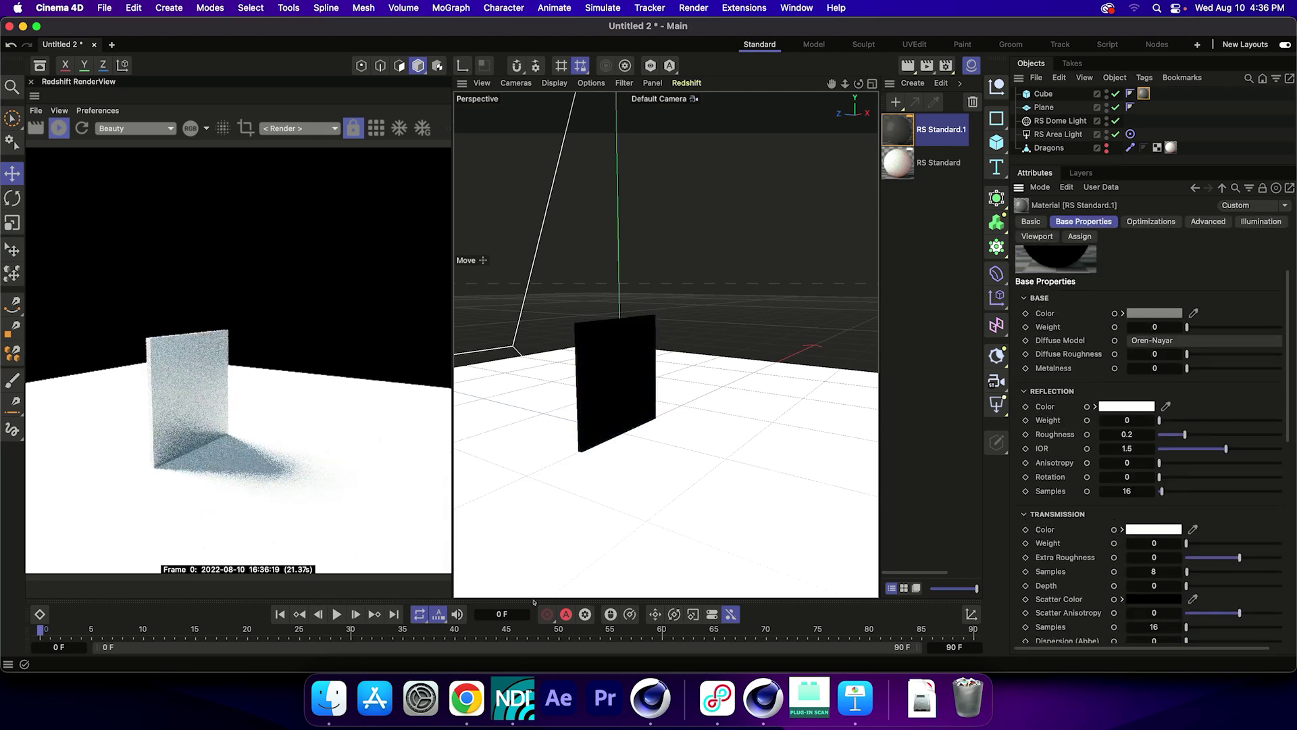
pyautogui.scroll(-1, 1067, 478)
pyautogui.doubleClick(1142, 440)
pyautogui.write('1')
pyautogui.press('Return')
pyautogui.moveTo(1056, 505); pyautogui.dragTo(1067, 508)
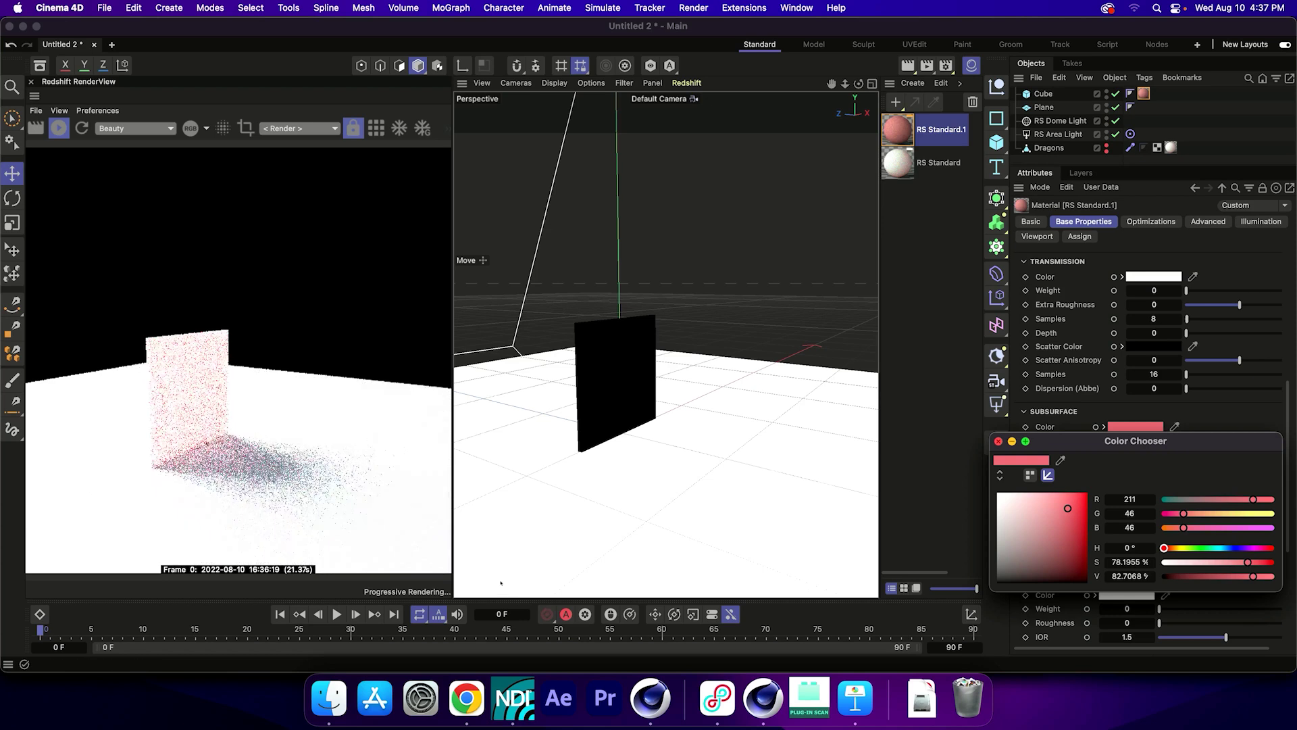
pyautogui.click(185, 569)
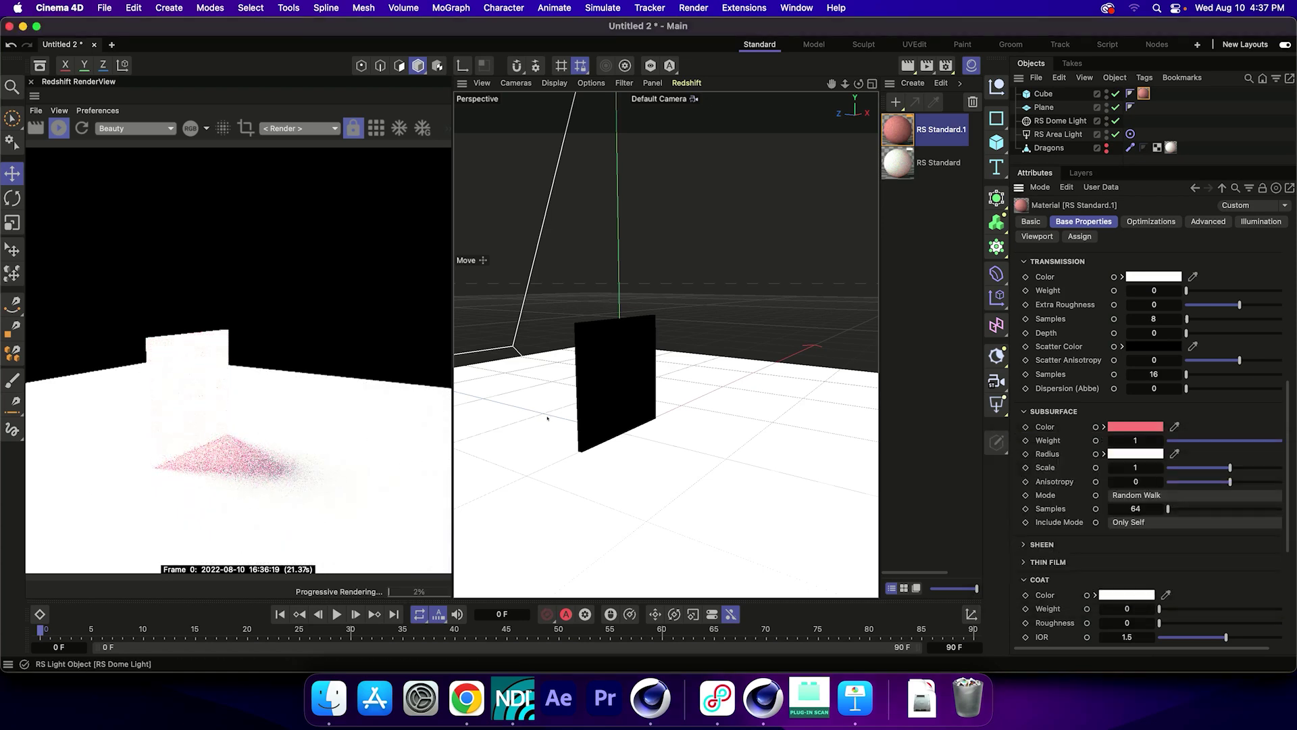
# - Lower the RS Area Light's intensity from 100 to about 67.86
pyautogui.click(542, 474)
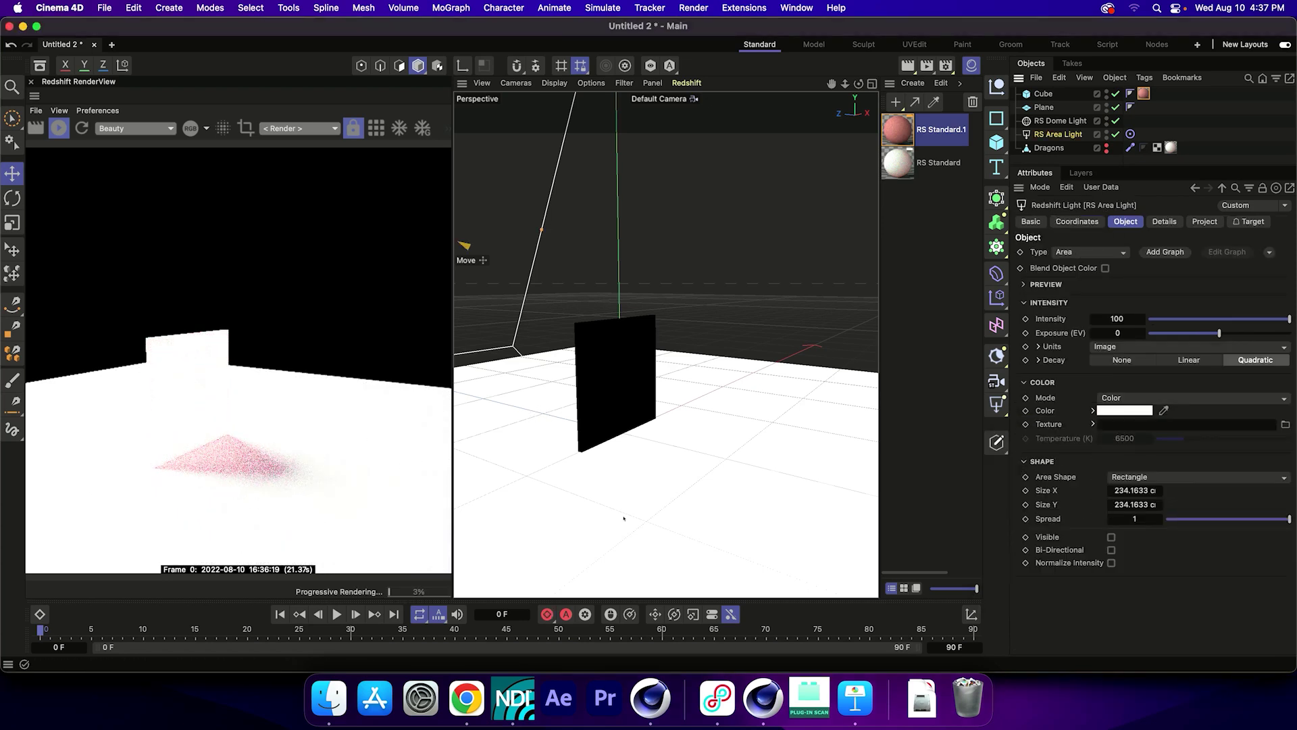
pyautogui.click(1245, 319)
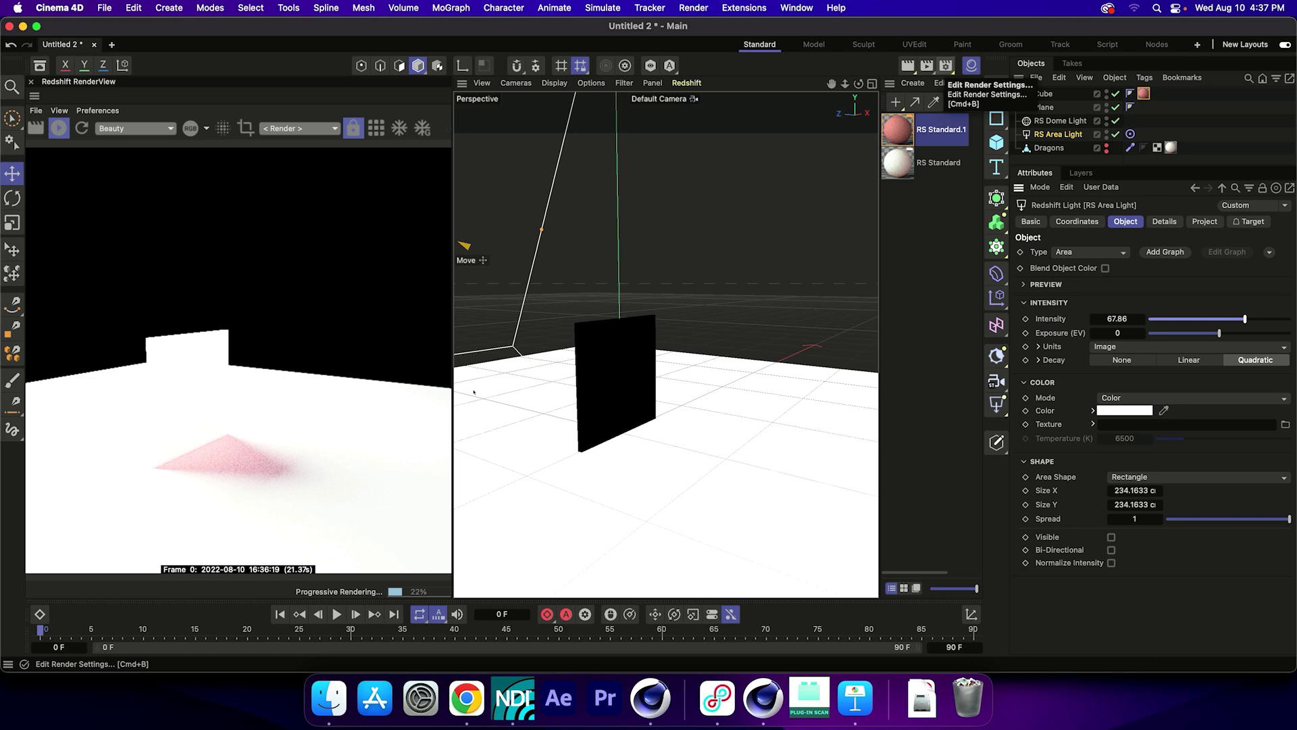
# - Bring up Redshift's advanced System render settings and expand the Legacy options
pyautogui.click(946, 67)
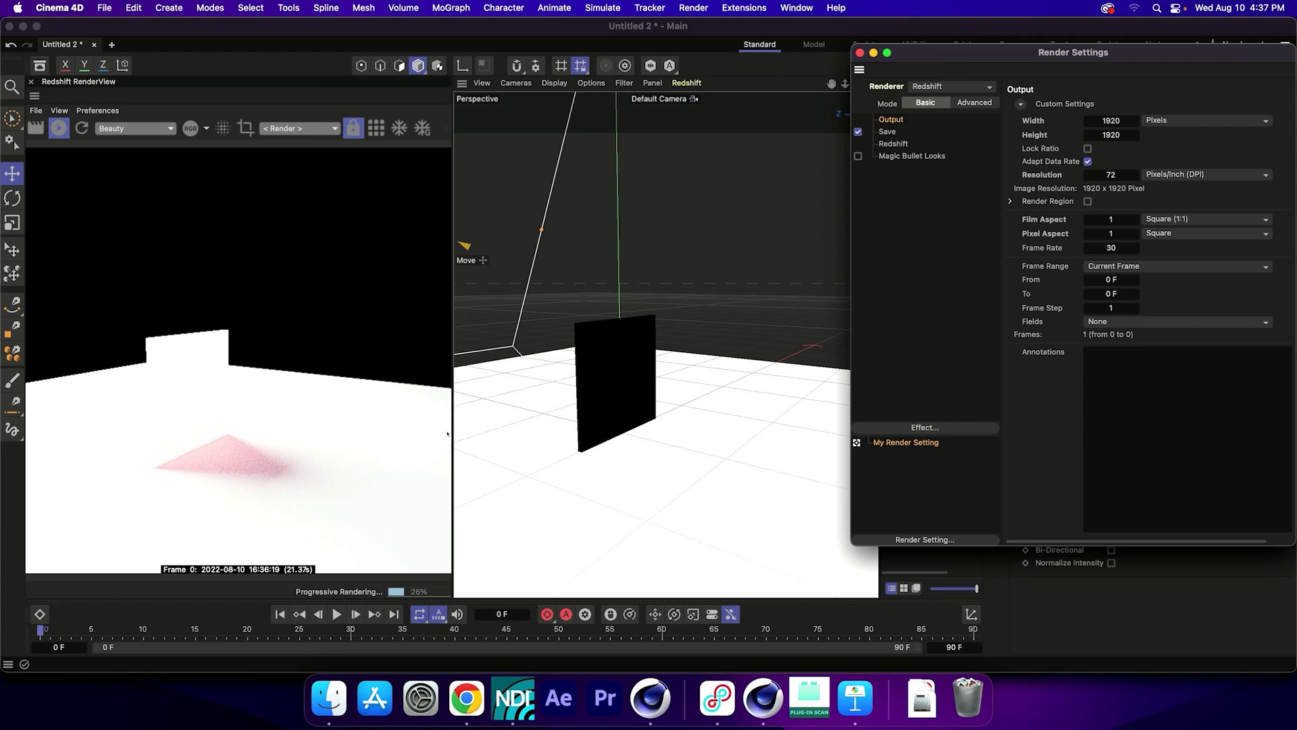
pyautogui.click(893, 144)
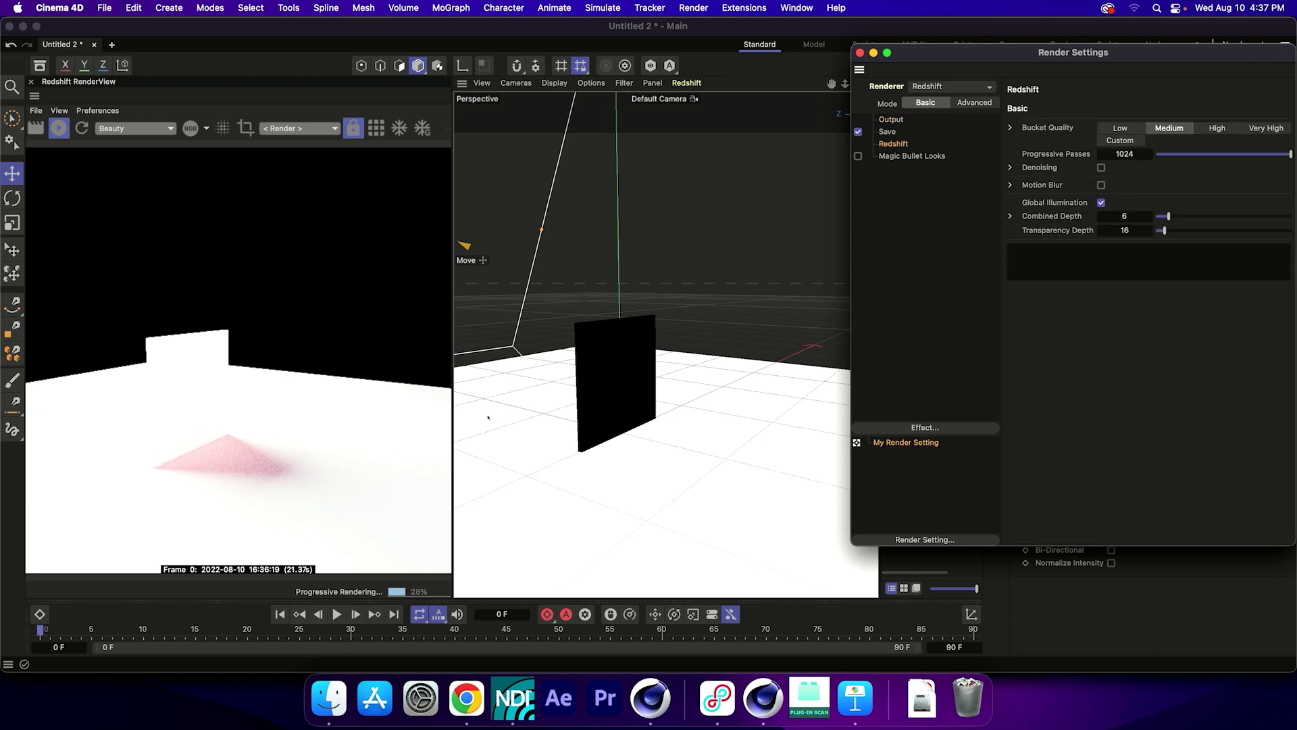
pyautogui.click(974, 103)
pyautogui.click(1117, 120)
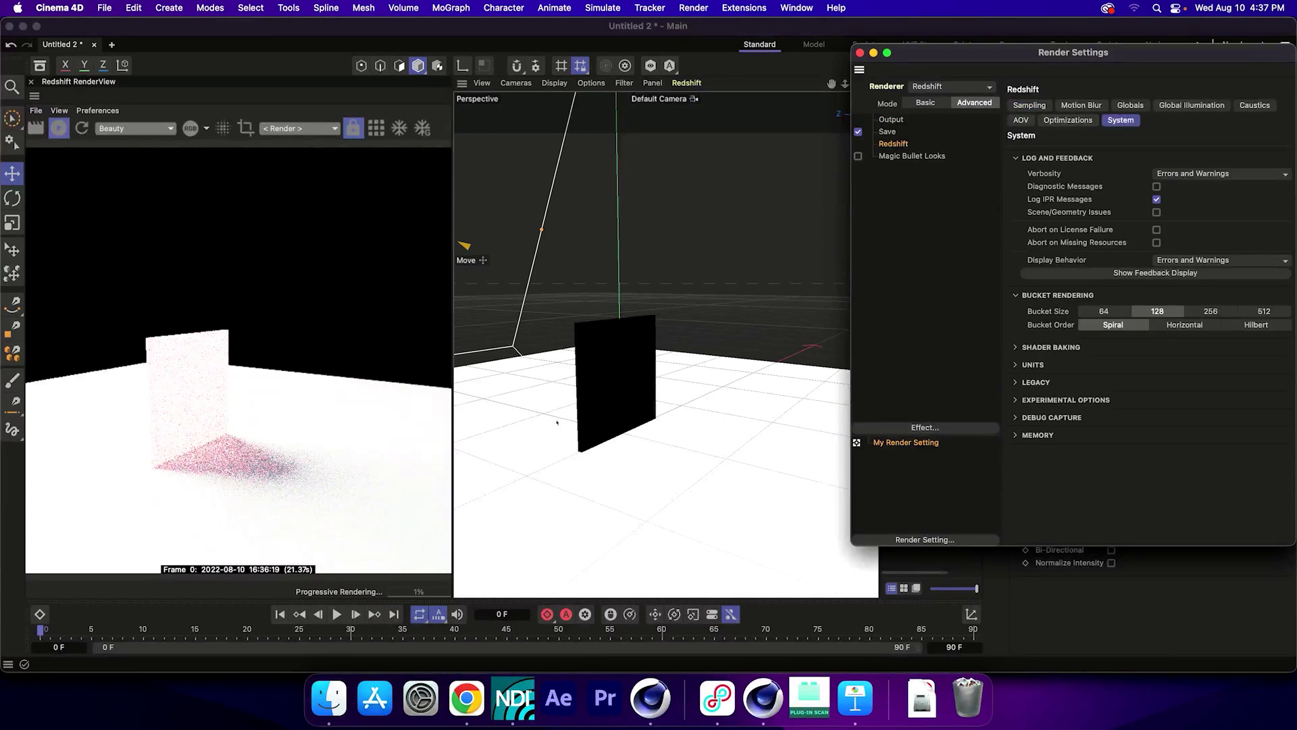
pyautogui.click(1026, 383)
# - Move the Render Settings window left and enlarge it to list the Legacy options
pyautogui.moveTo(1075, 52); pyautogui.dragTo(760, 26)
pyautogui.moveTo(981, 519); pyautogui.dragTo(1087, 585)
pyautogui.scroll(-5, 899, 378)
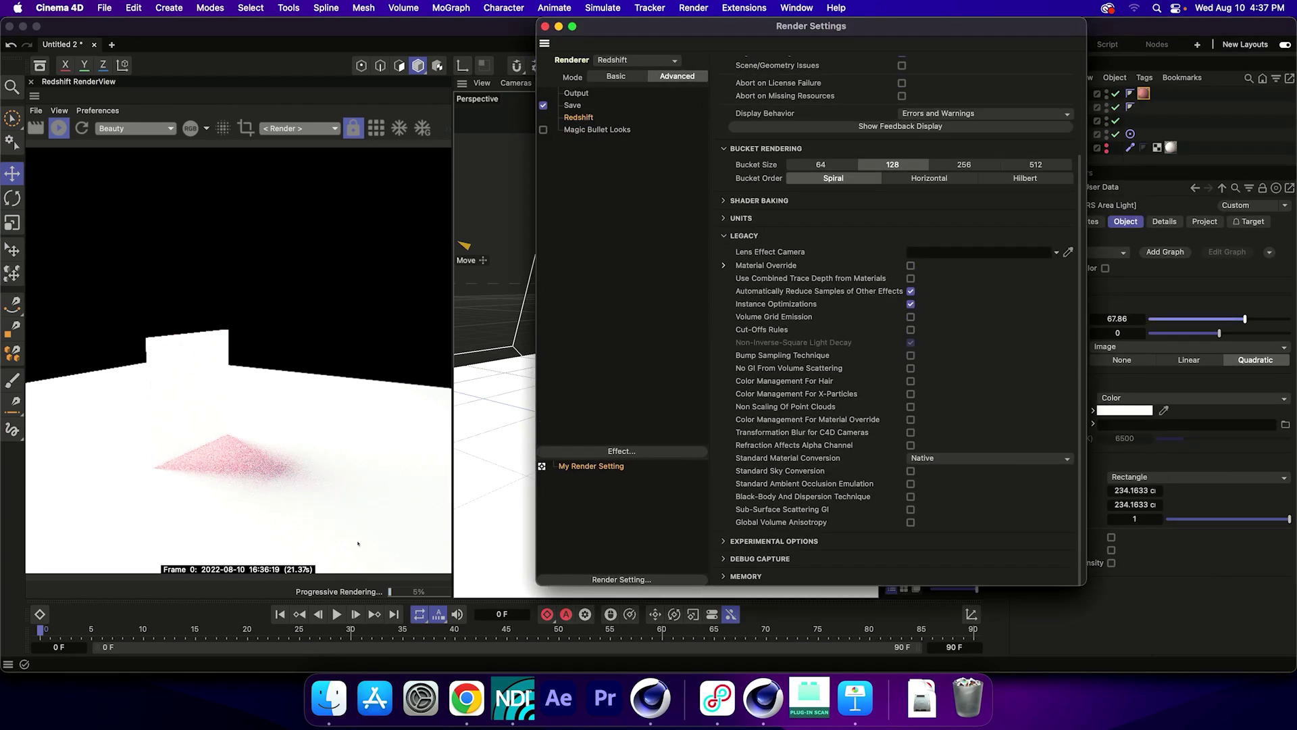
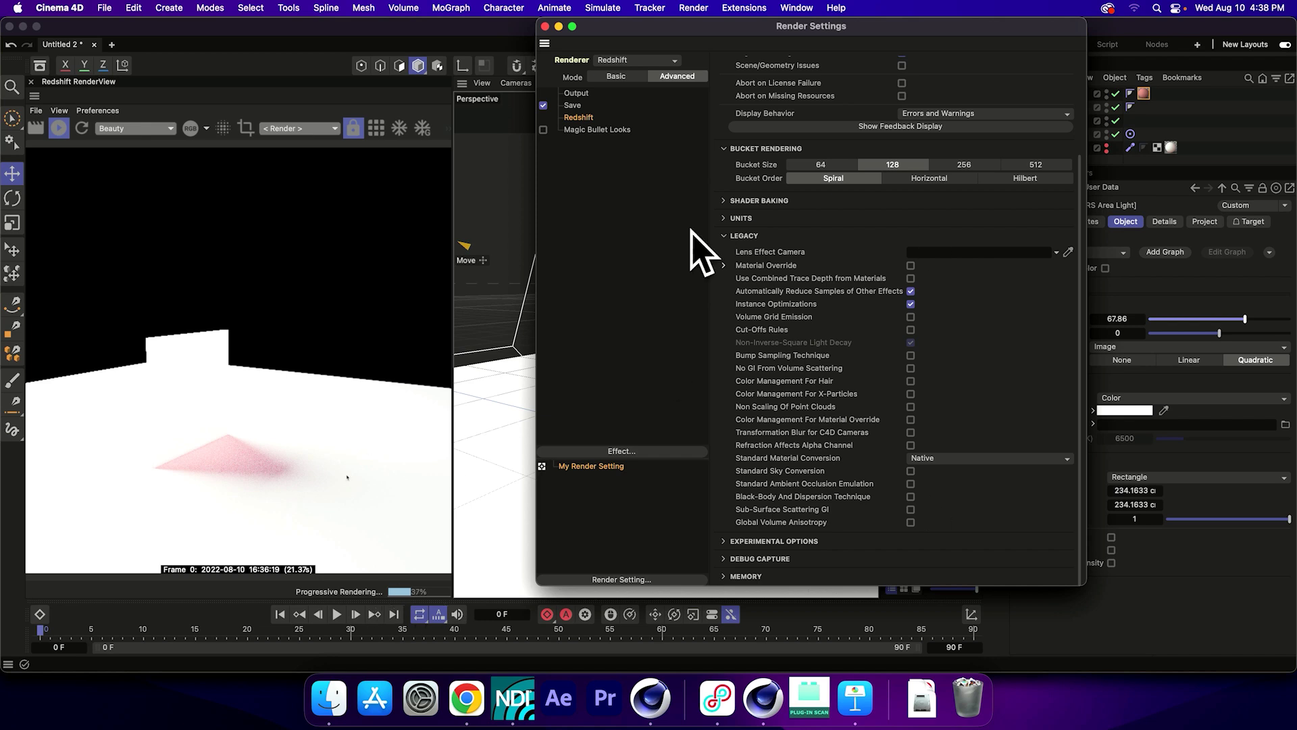
# - Tick Sub-Surface Scattering GI in Redshift's Legacy settings, then untick it again
pyautogui.click(911, 509)
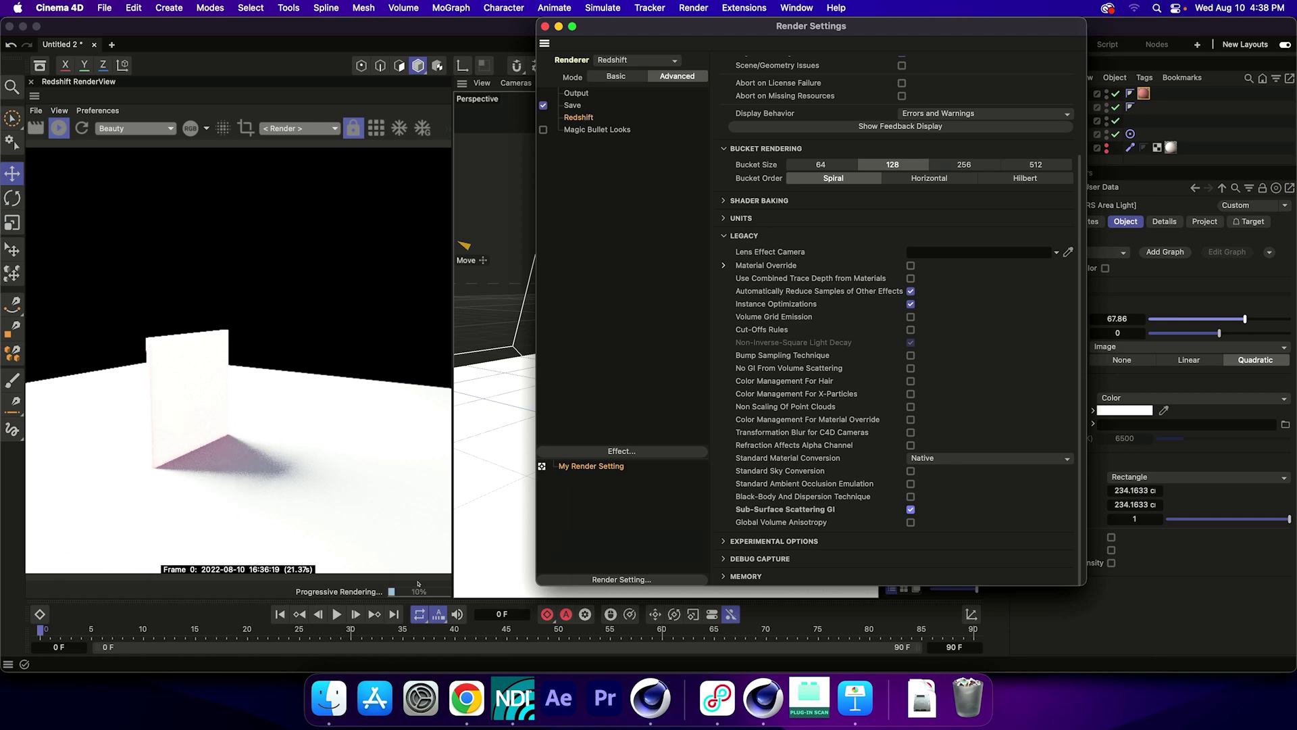
pyautogui.click(911, 510)
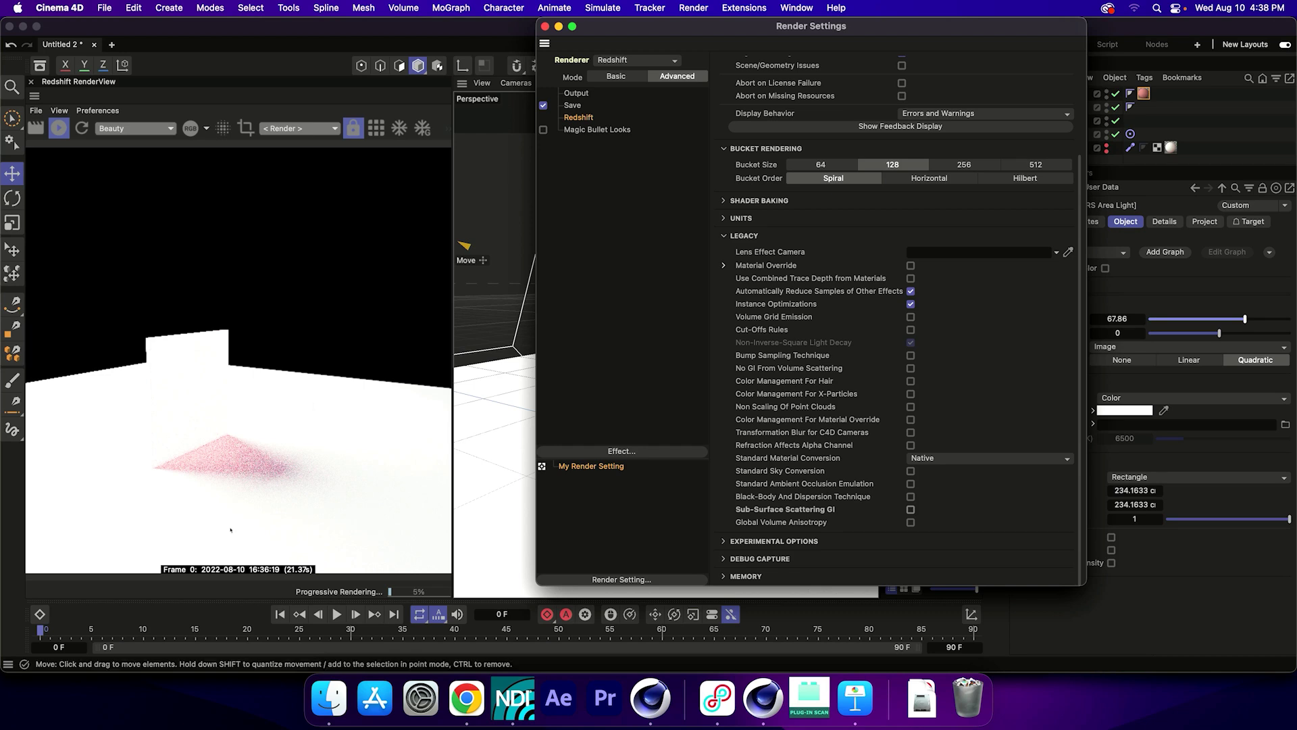
# - Stop the RenderView and delete the Cube from the scene
pyautogui.click(274, 374)
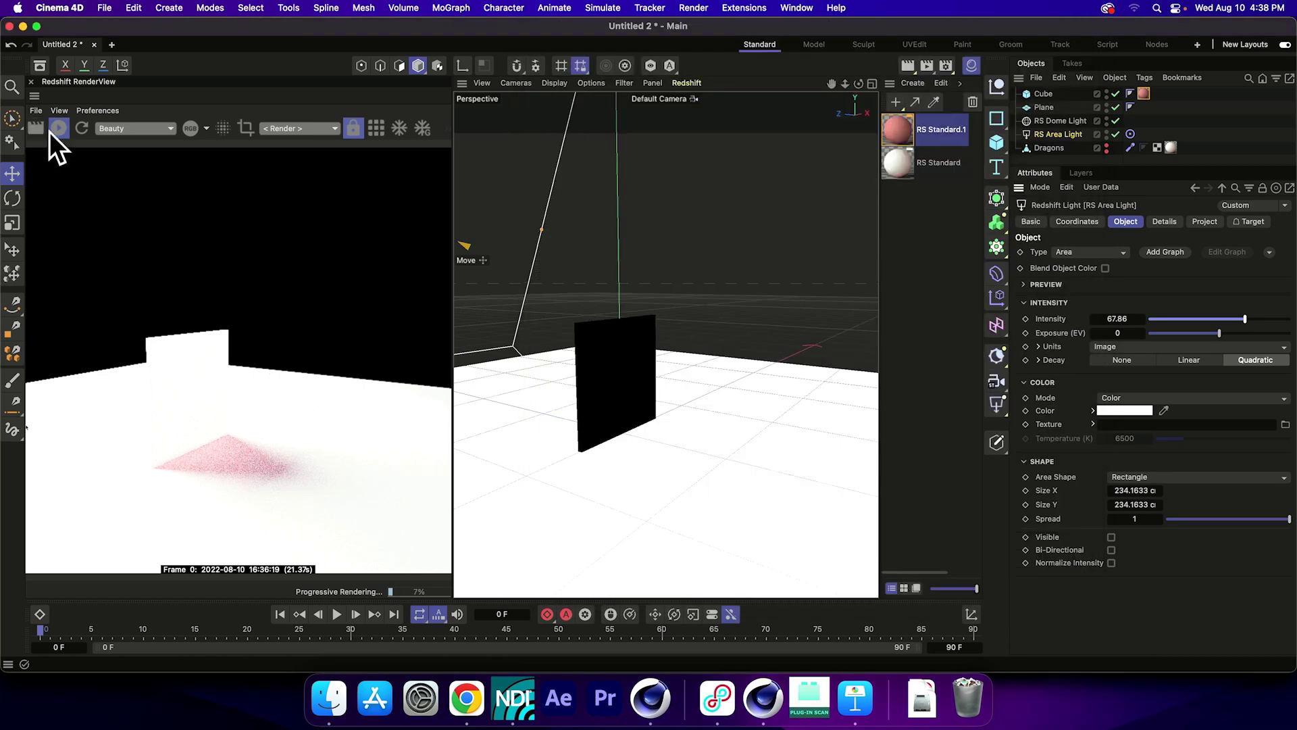
pyautogui.click(59, 128)
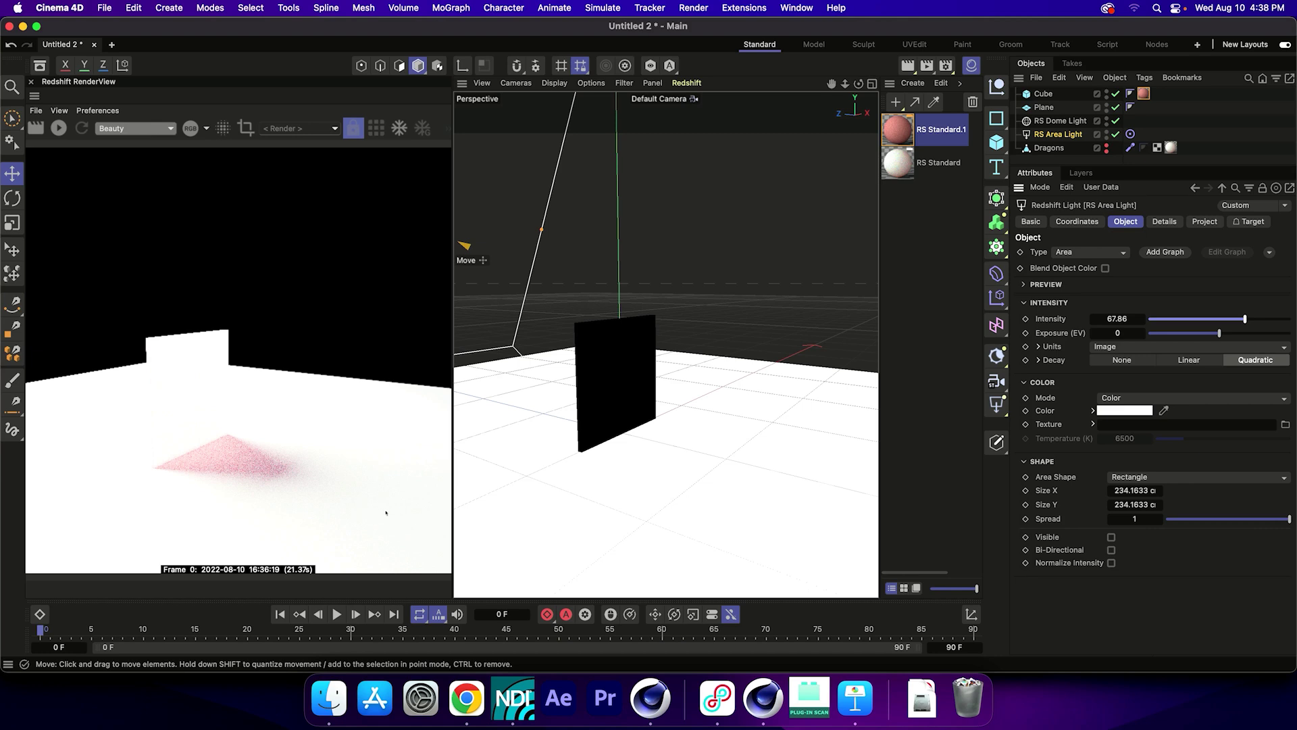
pyautogui.click(610, 390)
pyautogui.press('Delete')
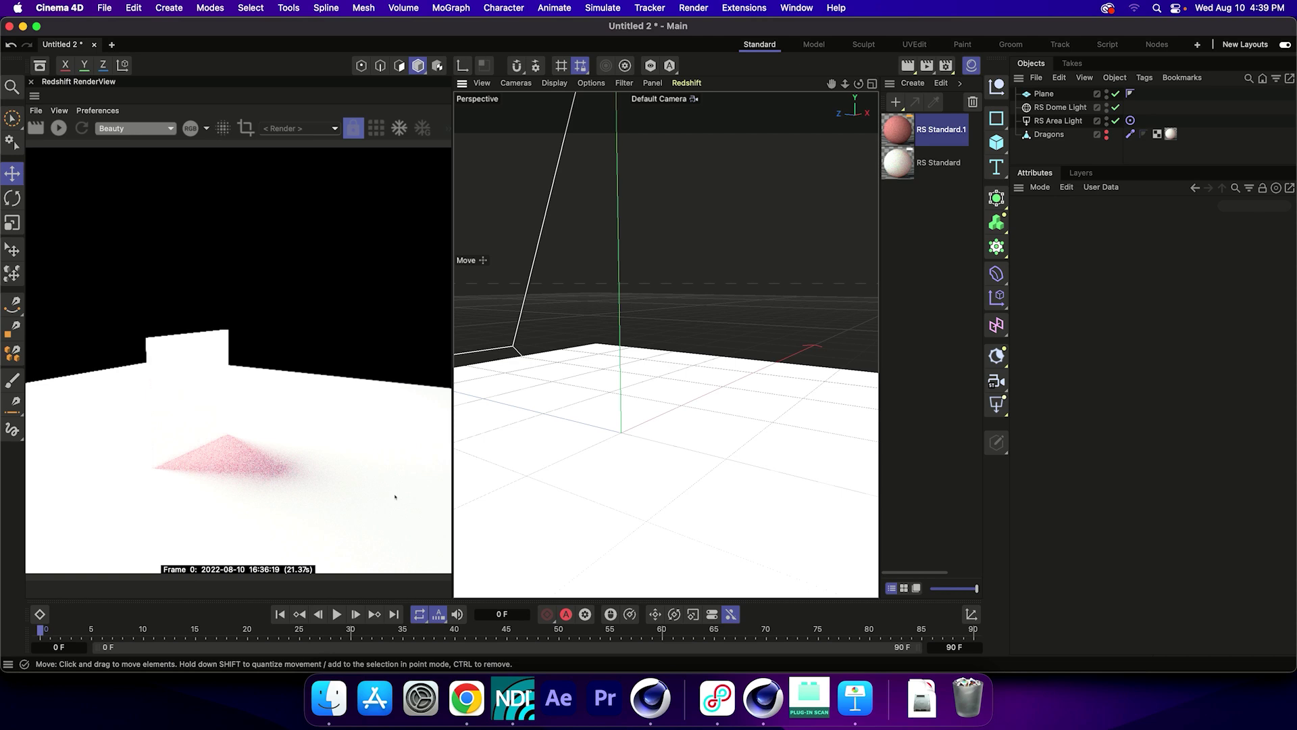
# - Add a Sphere and scale it down on the plane
pyautogui.click(478, 428)
pyautogui.keyDown('alt'); pyautogui.moveTo(477, 429); pyautogui.dragTo(293, 577); pyautogui.keyUp('alt')
pyautogui.keyDown('alt'); pyautogui.moveTo(293, 577); pyautogui.dragTo(335, 588, button='right'); pyautogui.keyUp('alt')
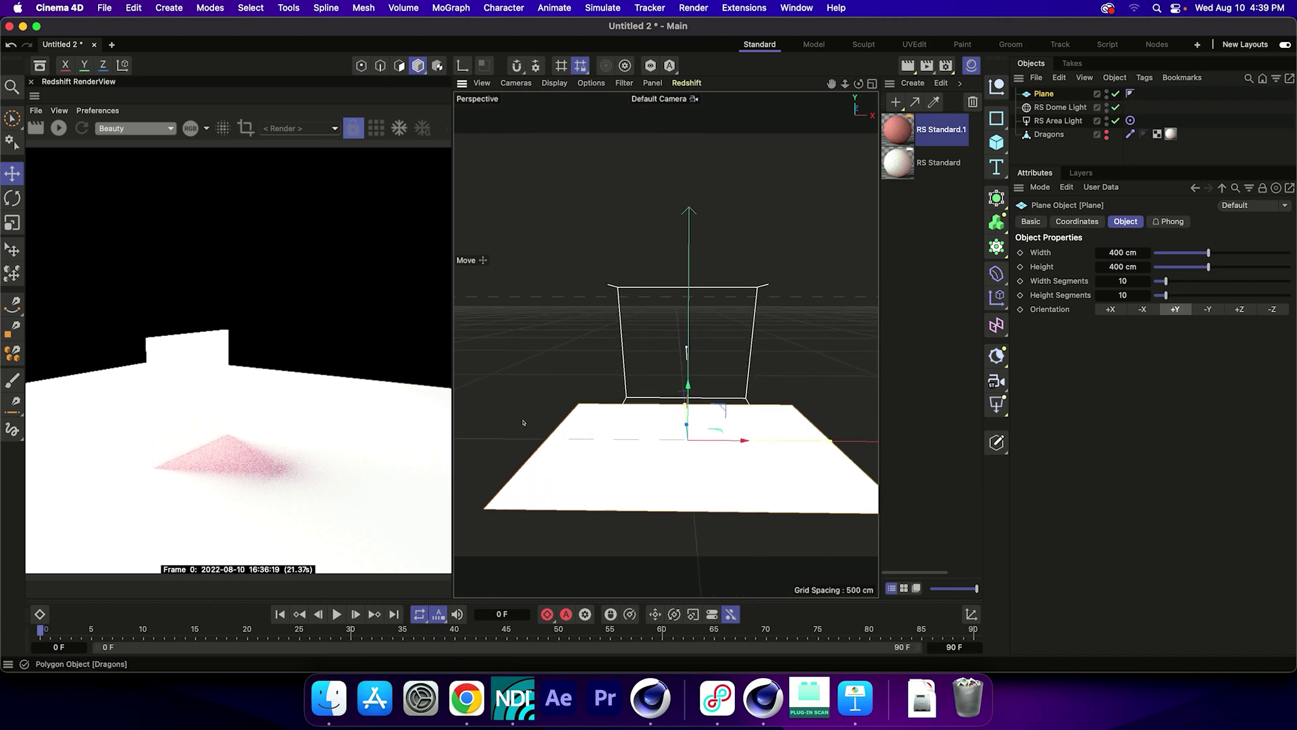
pyautogui.moveTo(996, 143); pyautogui.dragTo(1143, 213)
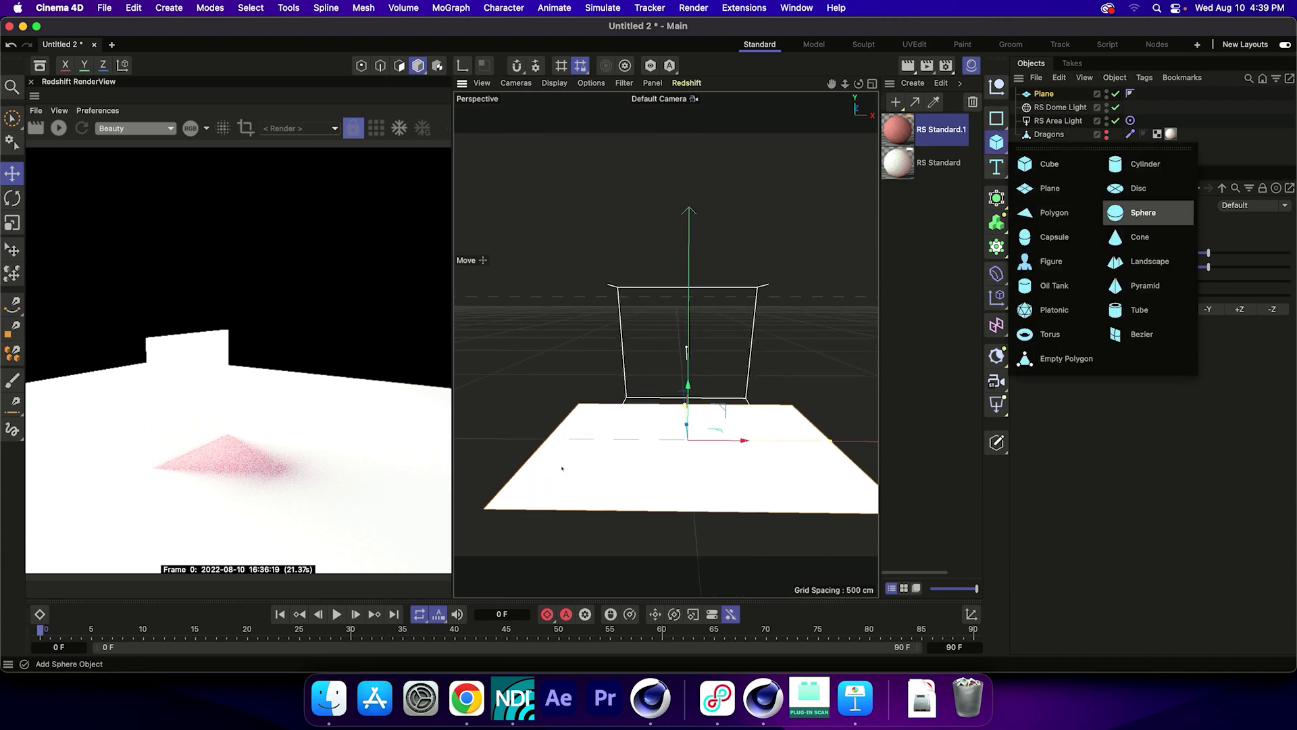
pyautogui.click(1143, 213)
pyautogui.press('t')
pyautogui.moveTo(397, 558); pyautogui.dragTo(340, 535)
pyautogui.press('e')
# - Shrink the sphere and plane together and Ctrl-drag a copy of the pair to the right
pyautogui.click(1046, 94)
pyautogui.keyDown('shift'); pyautogui.click(1047, 108); pyautogui.keyUp('shift')
pyautogui.press('t')
pyautogui.moveTo(395, 580); pyautogui.dragTo(382, 528)
pyautogui.press('e')
pyautogui.press('super+z')
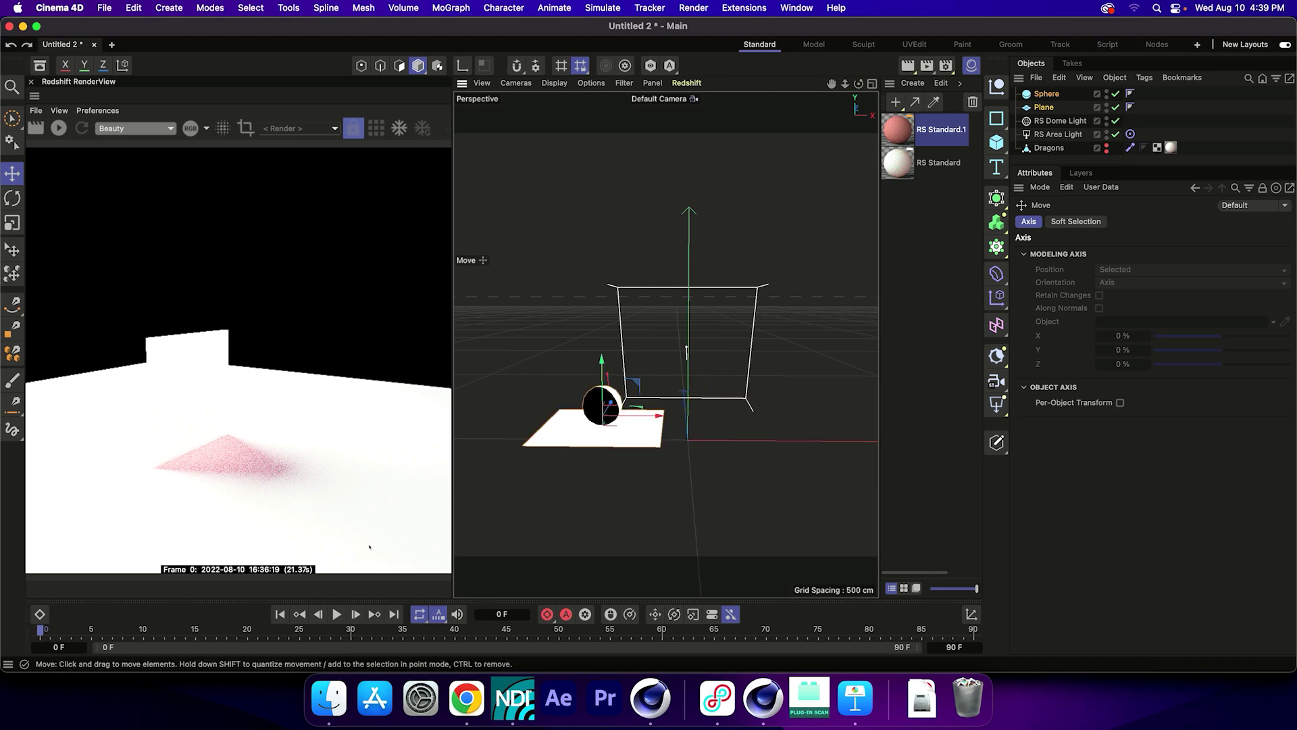
pyautogui.moveTo(330, 570); pyautogui.dragTo(406, 566)
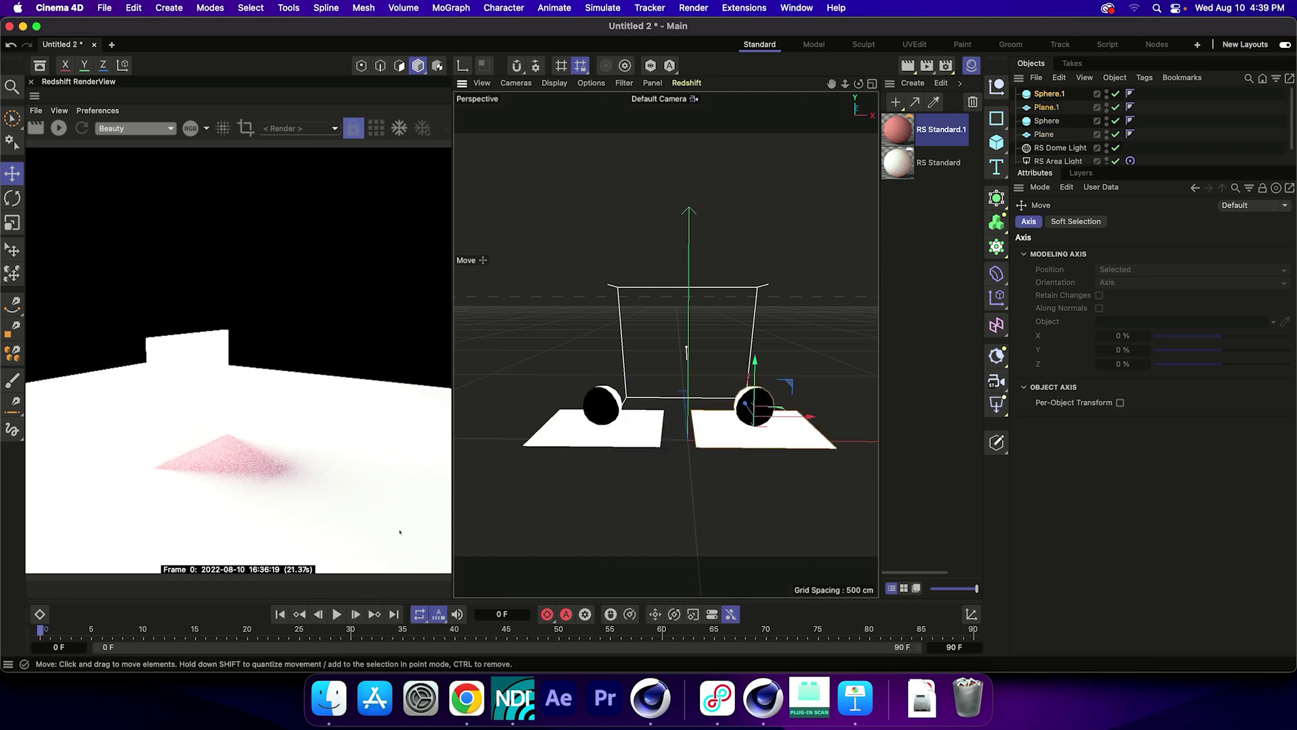
# - Delete the area light's Target tag and rotate the light to tilt it
pyautogui.click(531, 440)
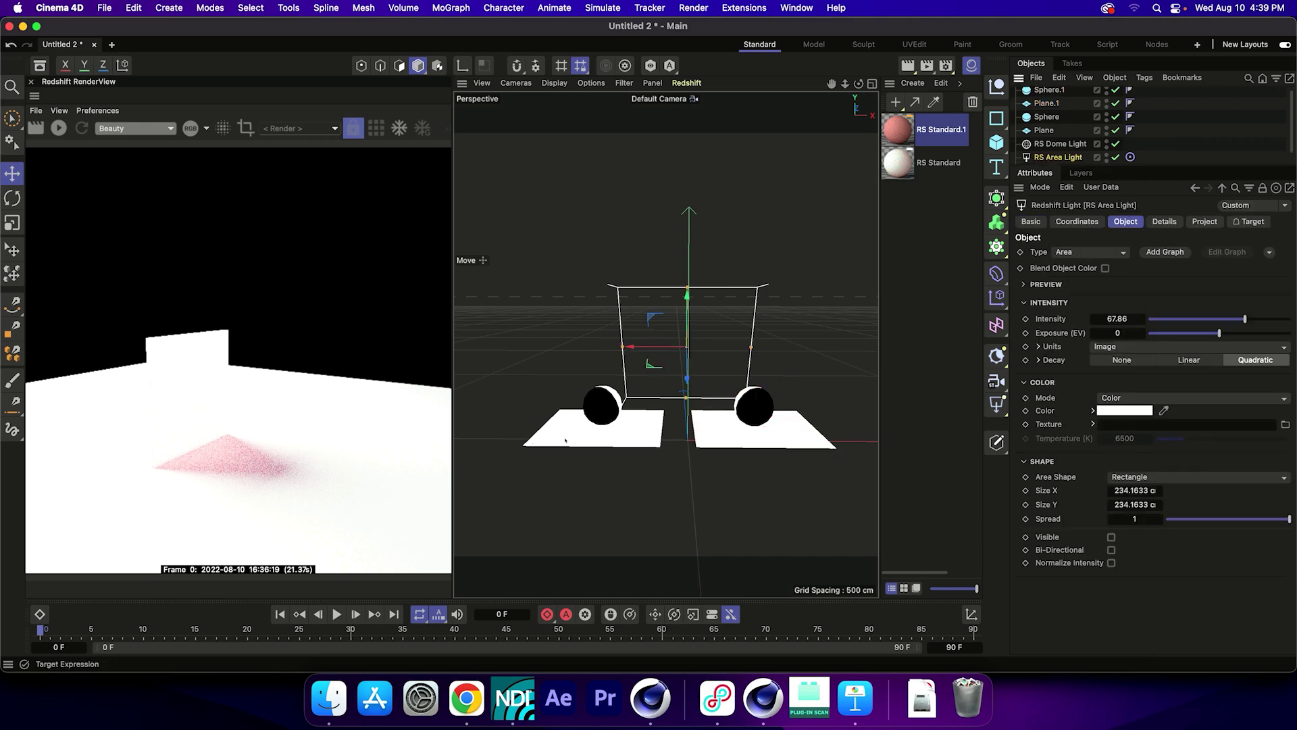
pyautogui.click(1131, 156)
pyautogui.press('Delete')
pyautogui.moveTo(622, 312)
pyautogui.keyDown('alt'); pyautogui.mouseDown()
pyautogui.moveTo(620, 323)
pyautogui.moveTo(816, 319)
pyautogui.mouseUp(); pyautogui.keyUp('alt')
pyautogui.moveTo(601, 340)
pyautogui.keyDown('alt'); pyautogui.mouseDown()
pyautogui.moveTo(637, 336)
pyautogui.moveTo(643, 291)
pyautogui.mouseUp(); pyautogui.keyUp('alt')
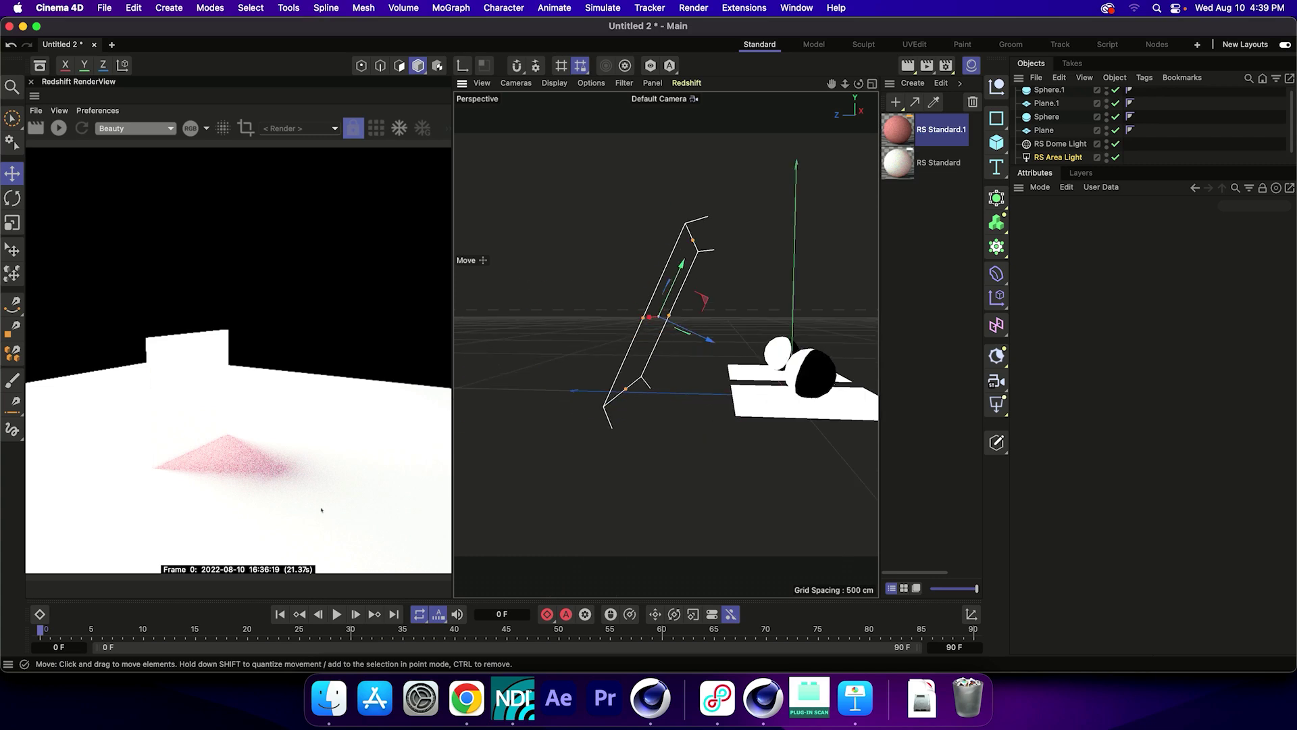
pyautogui.keyDown('alt'); pyautogui.moveTo(333, 507); pyautogui.dragTo(362, 459); pyautogui.keyUp('alt')
pyautogui.press('r')
pyautogui.press('e')
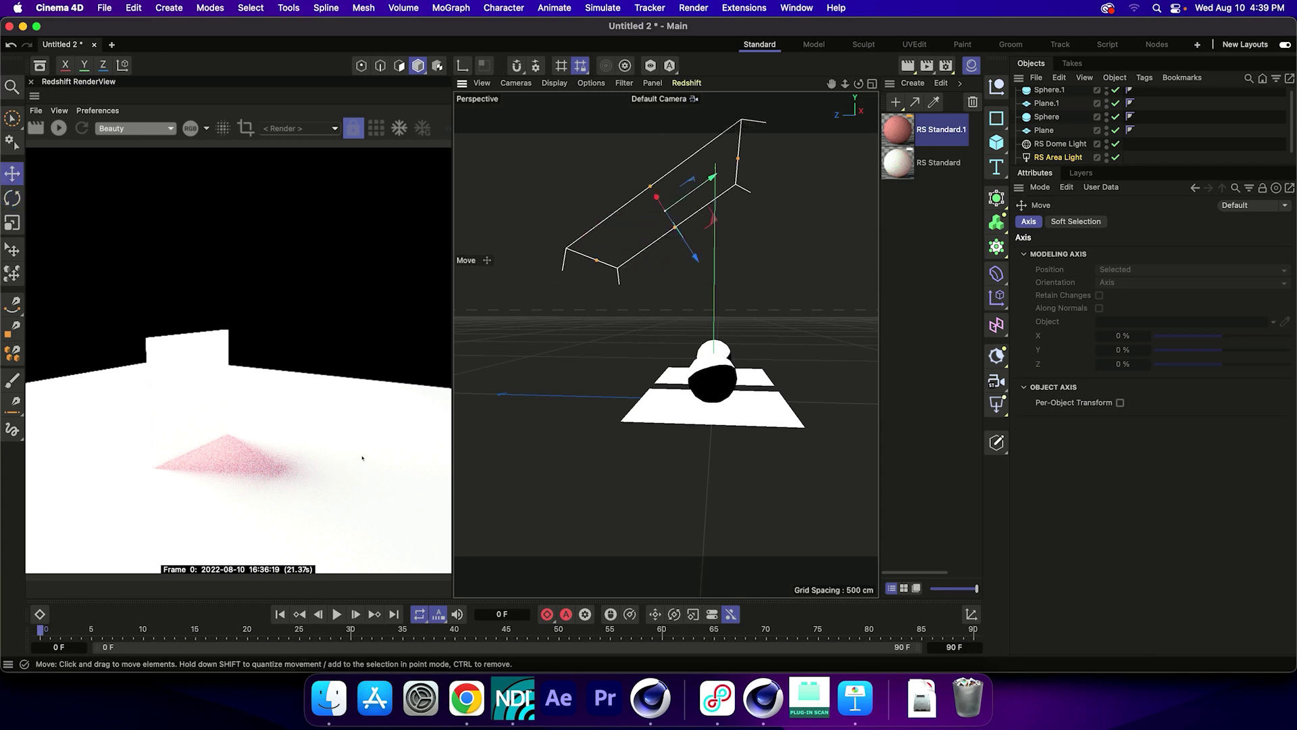
# - Orbit and zoom to inspect the two plane pairs from below
pyautogui.keyDown('alt'); pyautogui.moveTo(381, 525); pyautogui.dragTo(345, 491); pyautogui.keyUp('alt')
pyautogui.keyDown('alt'); pyautogui.moveTo(388, 551); pyautogui.dragTo(377, 519); pyautogui.keyUp('alt')
pyautogui.keyDown('alt'); pyautogui.moveTo(382, 575); pyautogui.dragTo(366, 513, button='middle'); pyautogui.keyUp('alt')
pyautogui.keyDown('alt'); pyautogui.moveTo(367, 513); pyautogui.dragTo(365, 507); pyautogui.keyUp('alt')
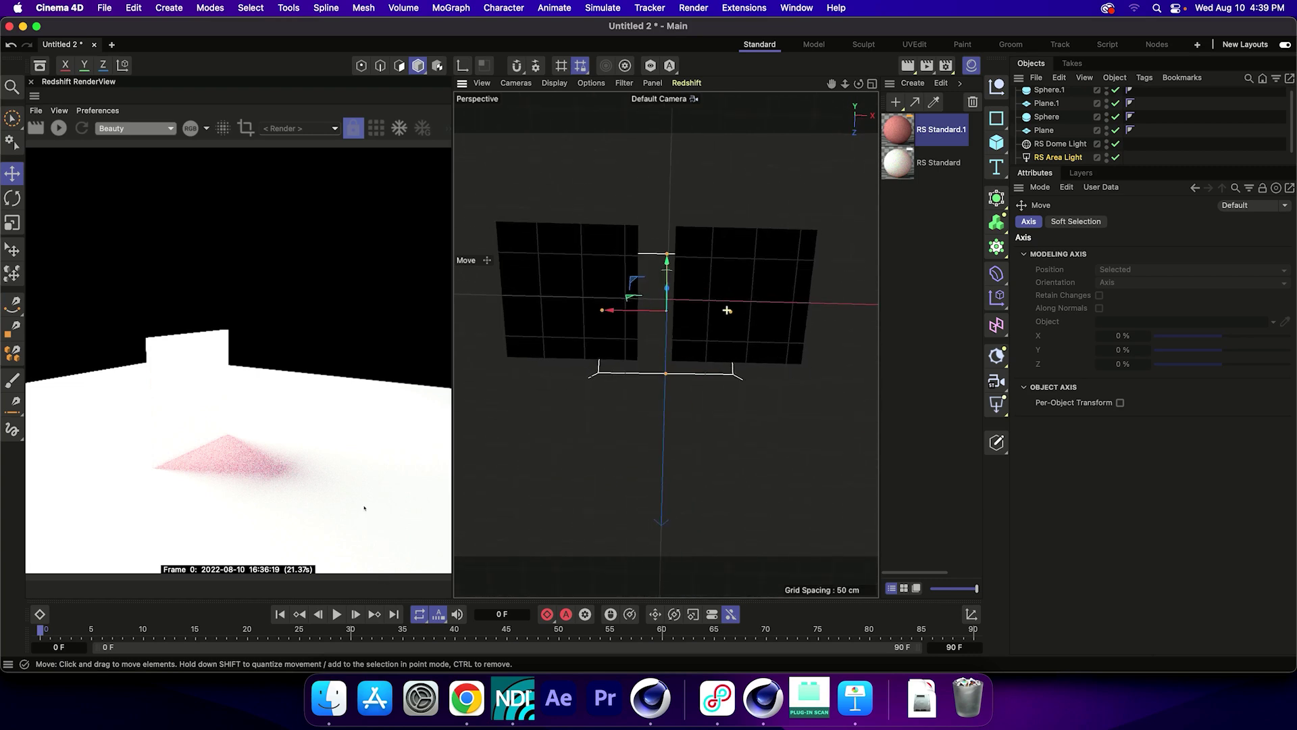
pyautogui.keyDown('alt'); pyautogui.moveTo(330, 511); pyautogui.dragTo(354, 507, button='right'); pyautogui.keyUp('alt')
pyautogui.keyDown('alt'); pyautogui.moveTo(353, 507); pyautogui.dragTo(351, 518); pyautogui.keyUp('alt')
pyautogui.keyDown('alt'); pyautogui.moveTo(377, 517); pyautogui.dragTo(336, 521, button='right'); pyautogui.keyUp('alt')
# - Restart the render and apply a new RS Material to the left plane
pyautogui.click(59, 127)
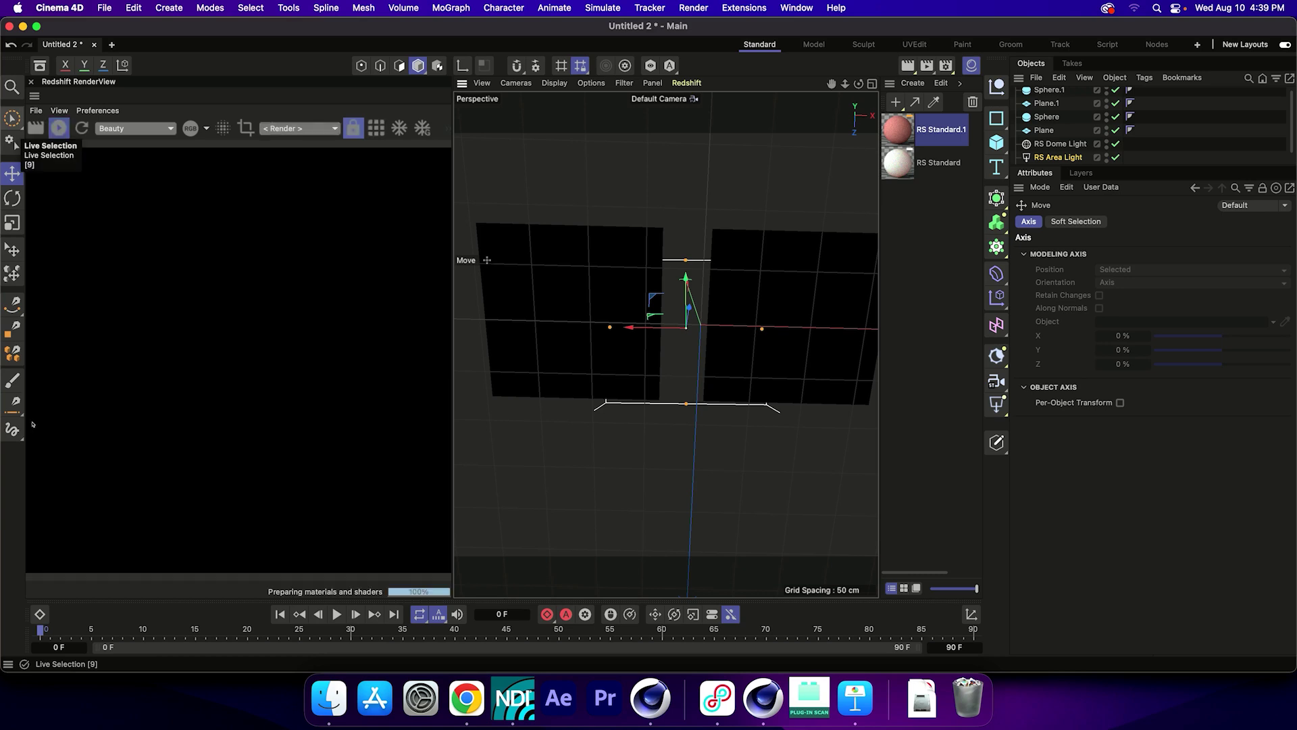
pyautogui.moveTo(375, 534); pyautogui.dragTo(377, 533)
pyautogui.press('super+z')
pyautogui.keyDown('alt'); pyautogui.moveTo(377, 533); pyautogui.dragTo(371, 536, button='middle'); pyautogui.keyUp('alt')
pyautogui.click(913, 83)
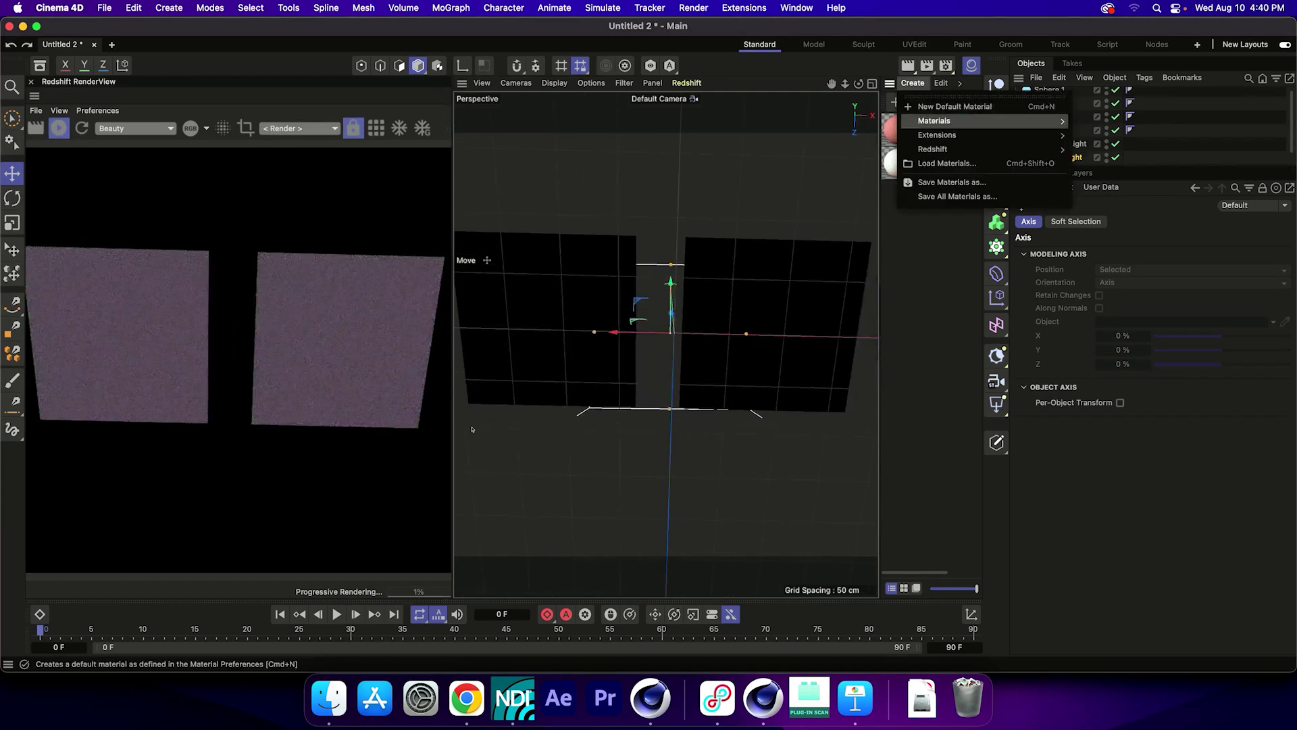
pyautogui.moveTo(945, 150)
pyautogui.moveTo(1091, 152)
pyautogui.click(1148, 150)
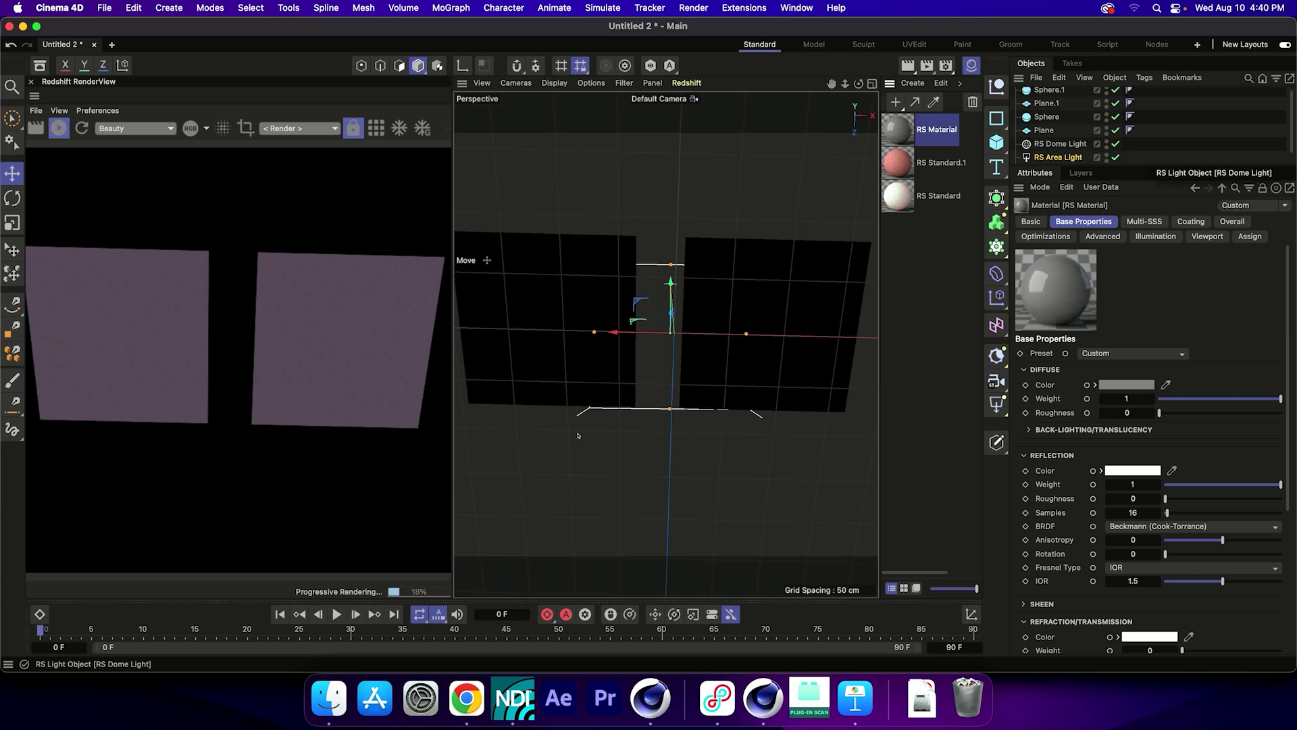
pyautogui.moveTo(909, 136); pyautogui.dragTo(541, 318)
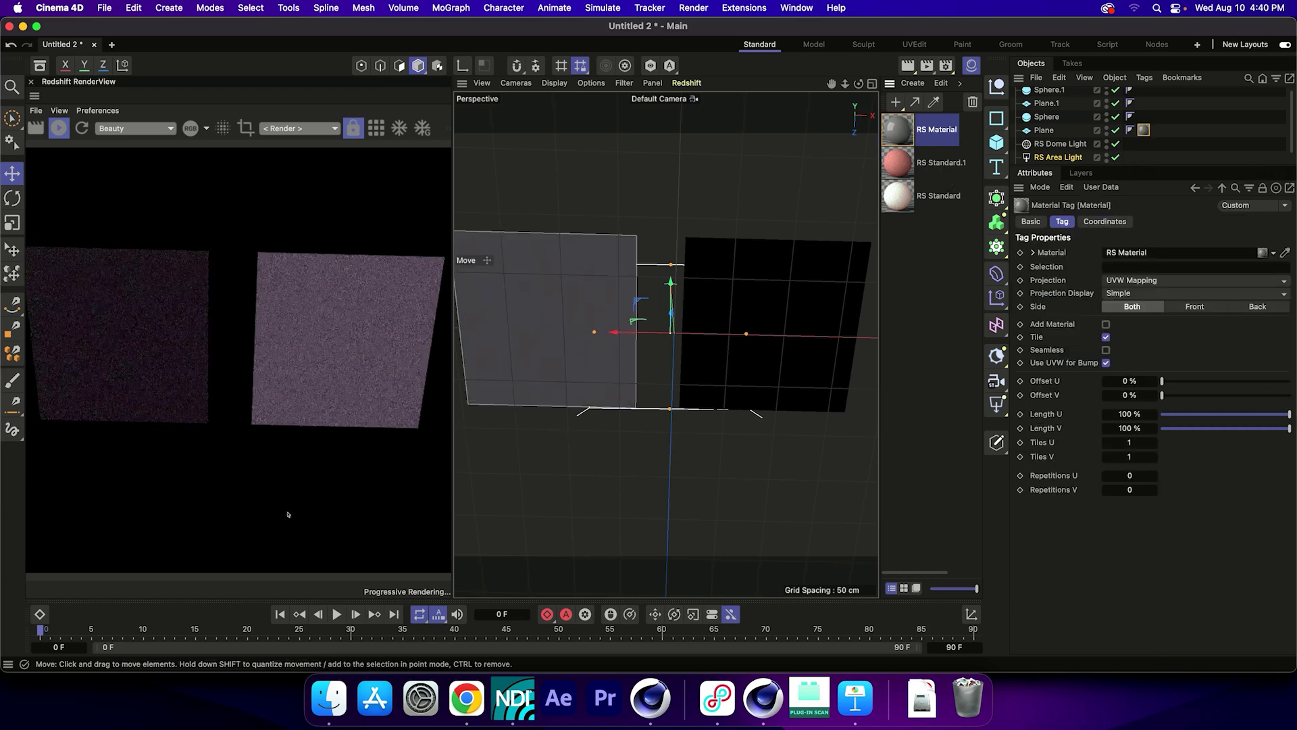
# - Set the material's Diffuse and Reflection weights to 0 and Translucency weight 1 in red
pyautogui.click(898, 130)
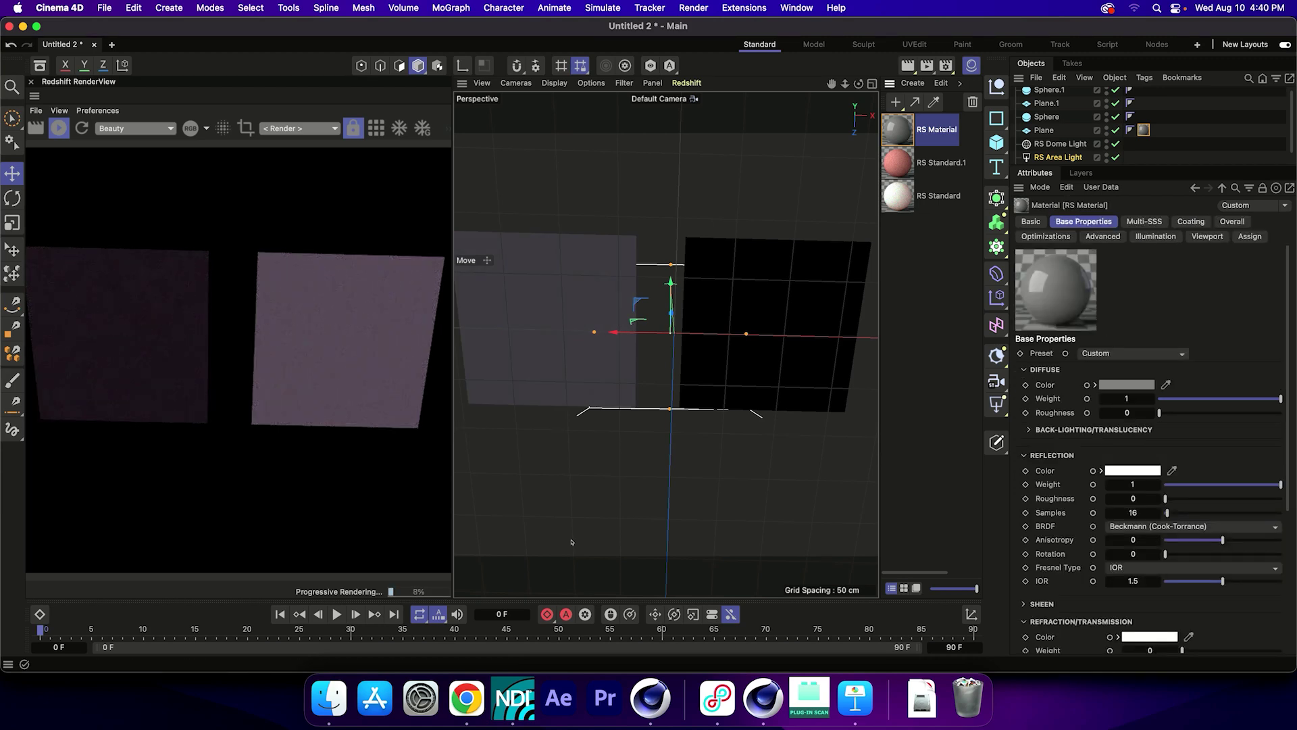
pyautogui.click(1031, 430)
pyautogui.moveTo(1194, 399); pyautogui.dragTo(1157, 398)
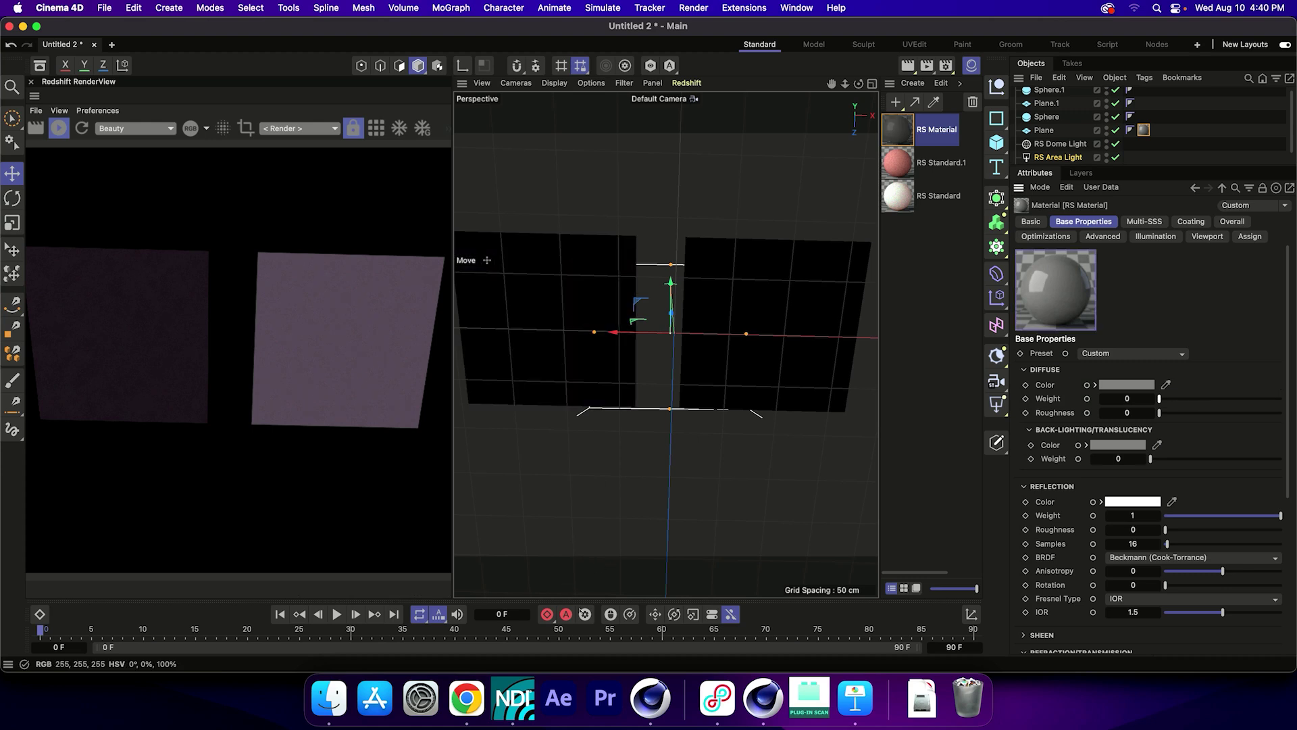
pyautogui.moveTo(1280, 514); pyautogui.dragTo(1165, 515)
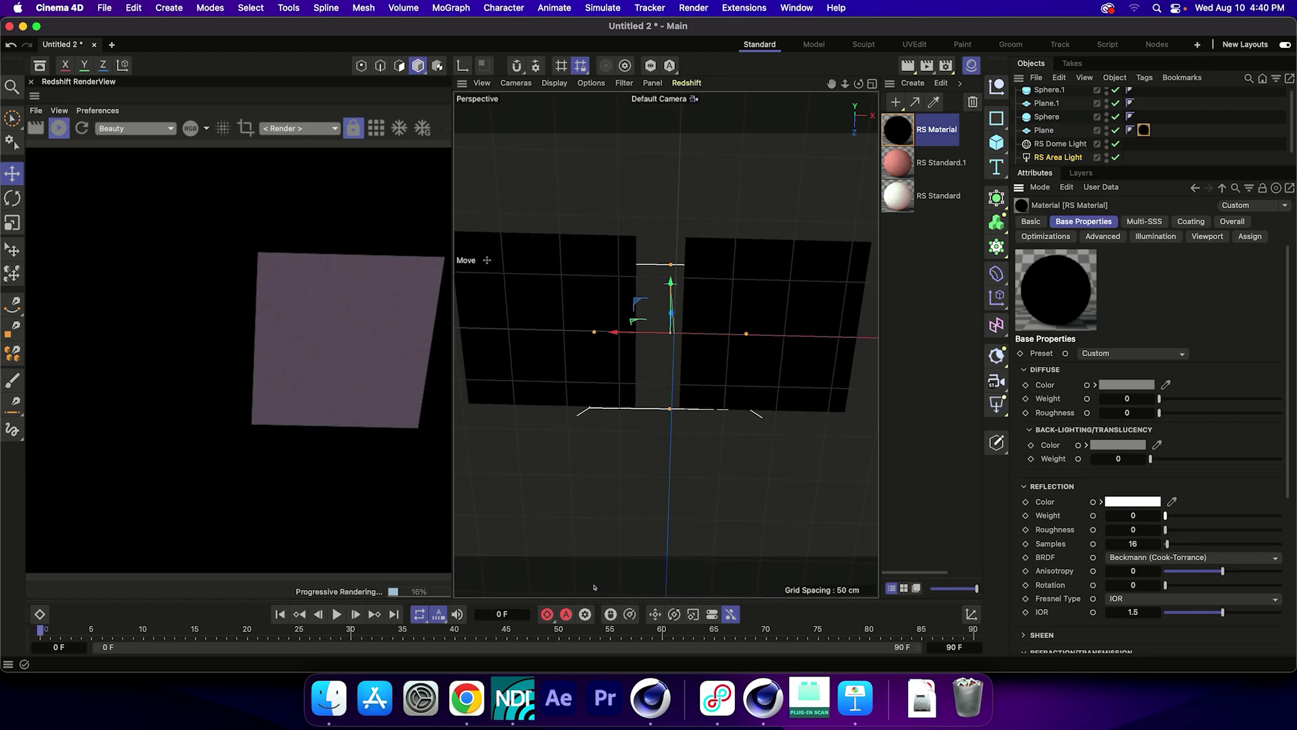
pyautogui.moveTo(1150, 459); pyautogui.dragTo(1281, 458)
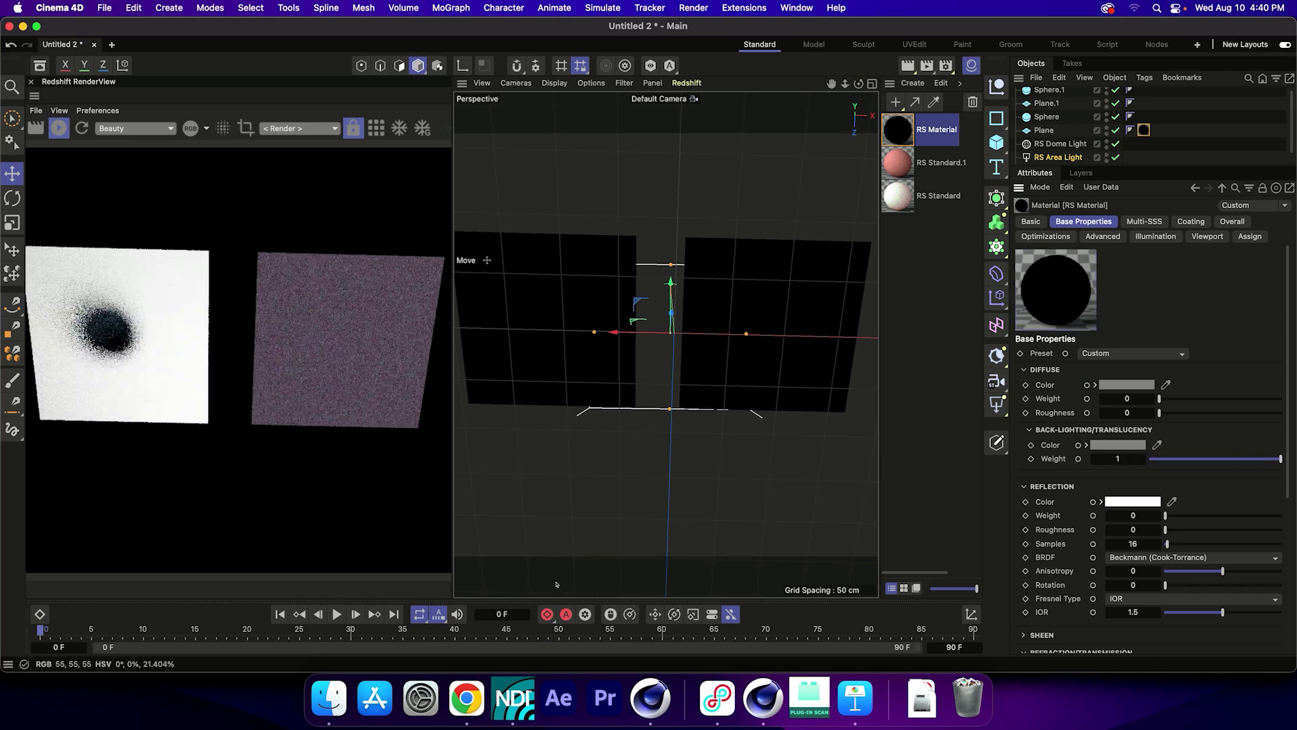
pyautogui.click(1118, 445)
pyautogui.click(1058, 531)
pyautogui.click(981, 460)
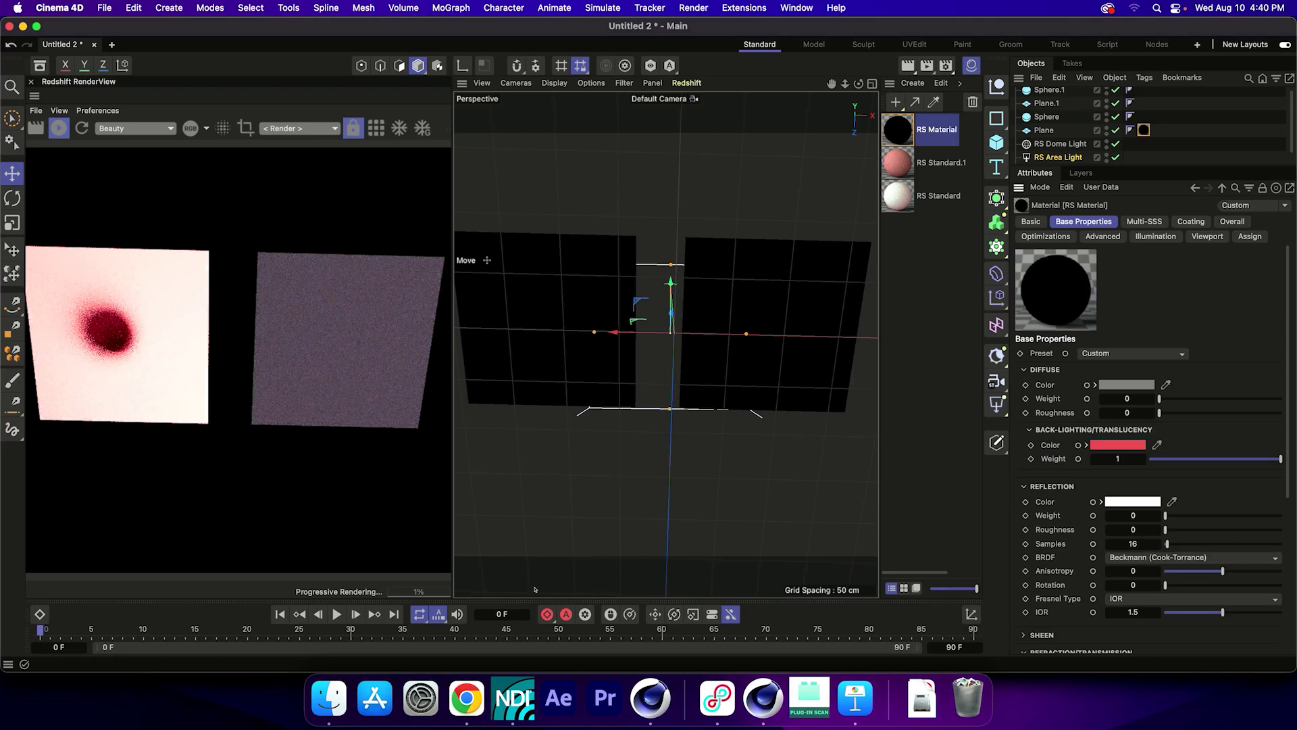
pyautogui.rightClick(1122, 446)
pyautogui.click(587, 598)
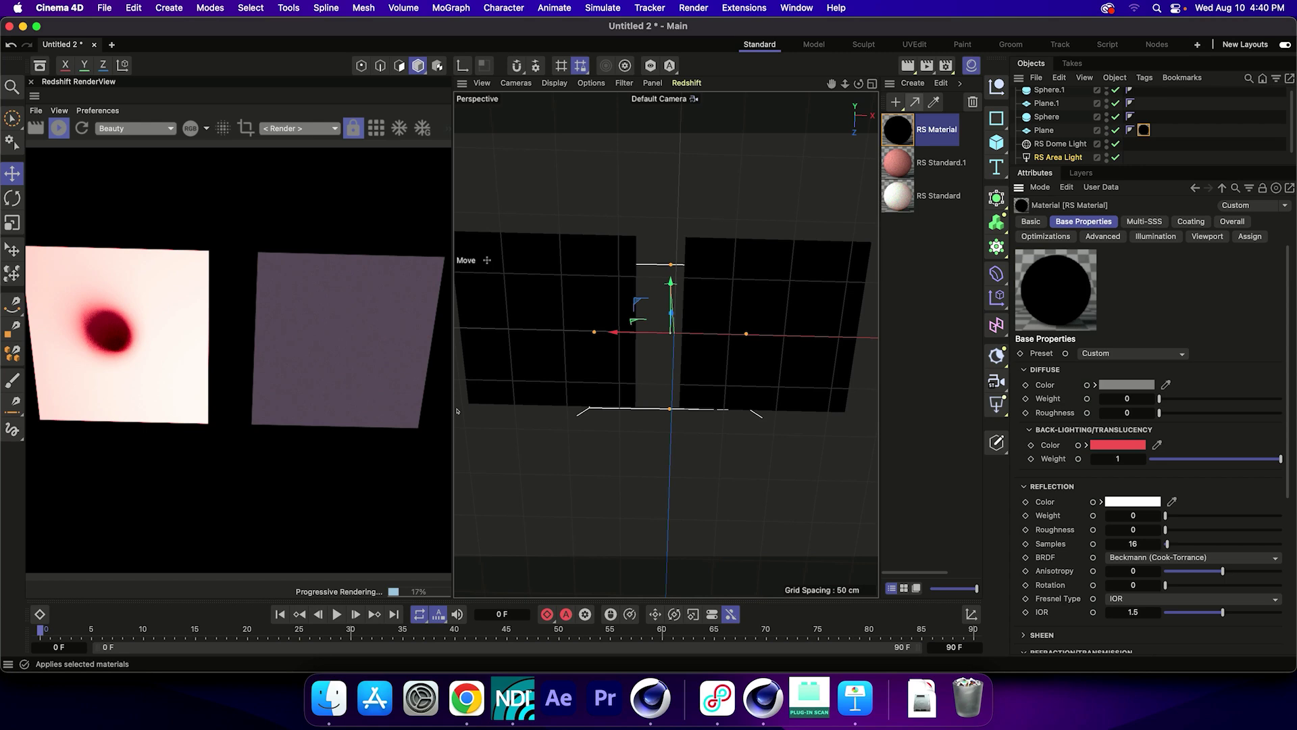
pyautogui.click(913, 84)
# - Apply a new RS Standard material to the right plane with base and reflection weights 0
pyautogui.moveTo(984, 150)
pyautogui.moveTo(1091, 152)
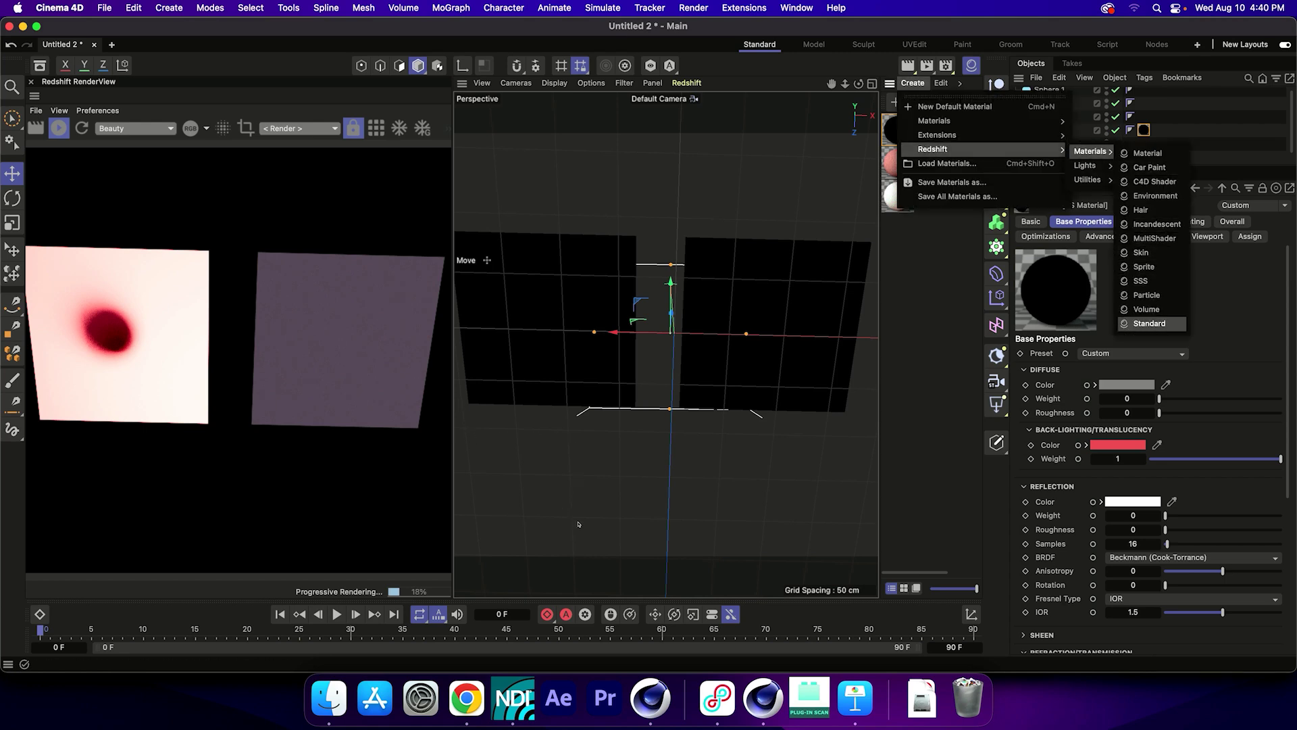
pyautogui.click(1153, 323)
pyautogui.moveTo(899, 128); pyautogui.dragTo(814, 308)
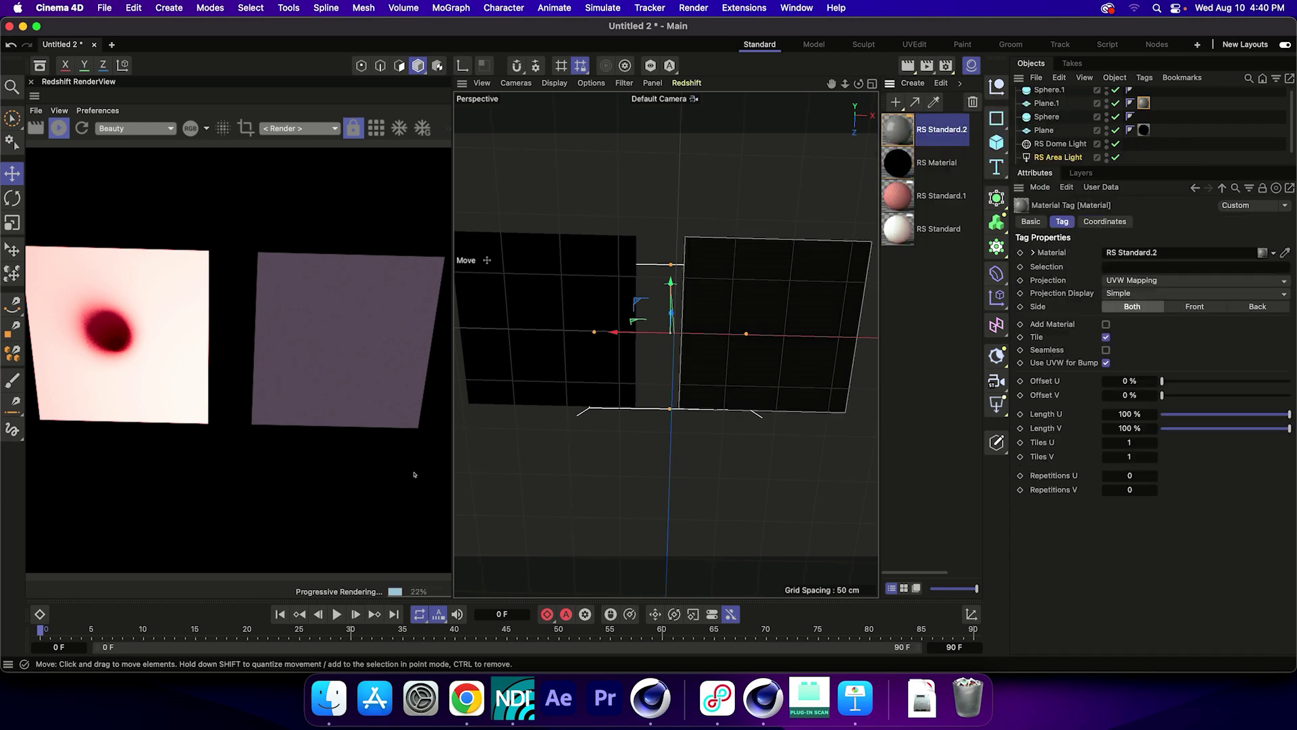
pyautogui.click(898, 129)
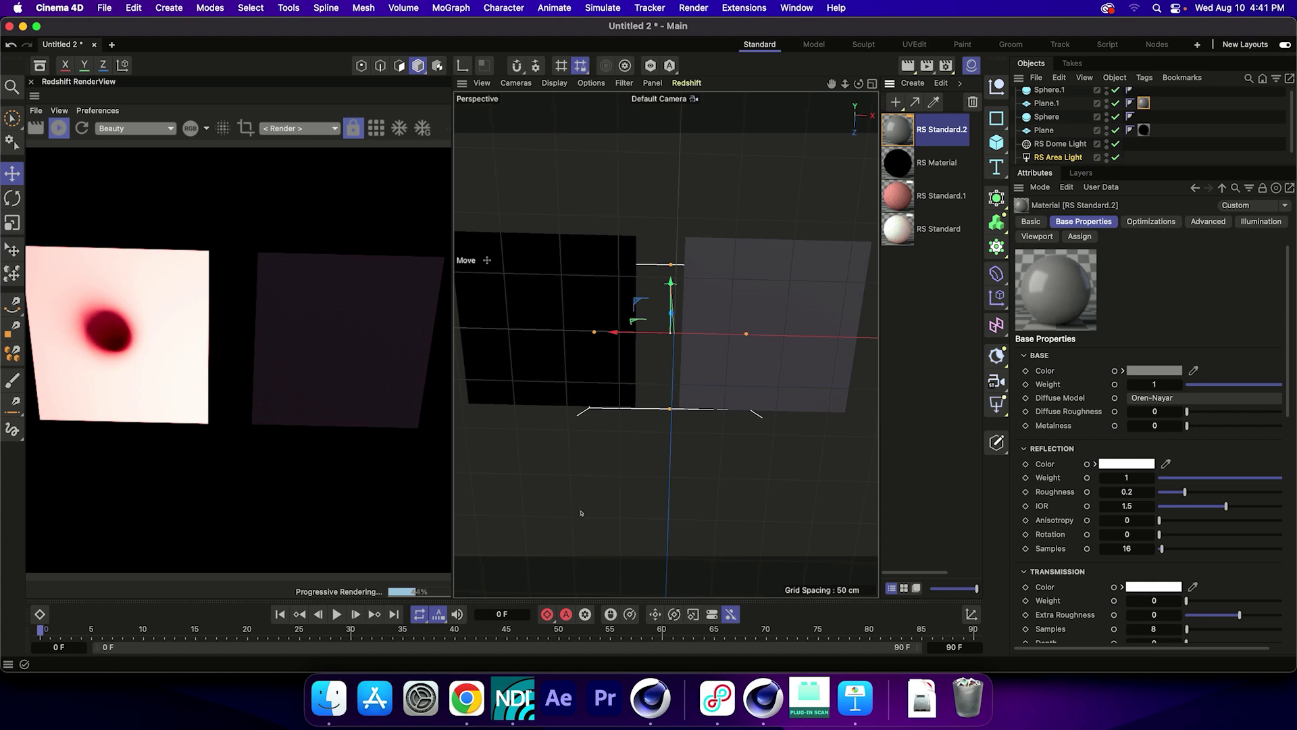
pyautogui.moveTo(1269, 384); pyautogui.dragTo(1183, 384)
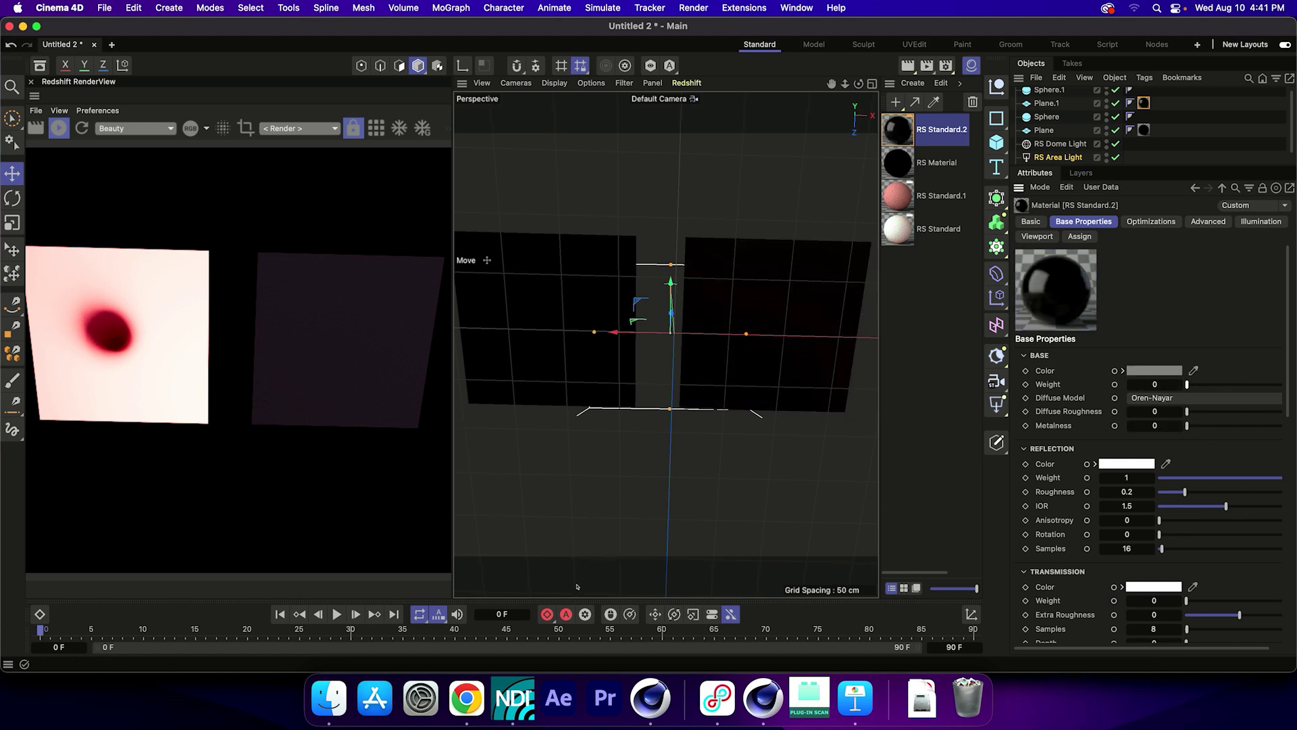
pyautogui.moveTo(599, 599); pyautogui.dragTo(540, 574)
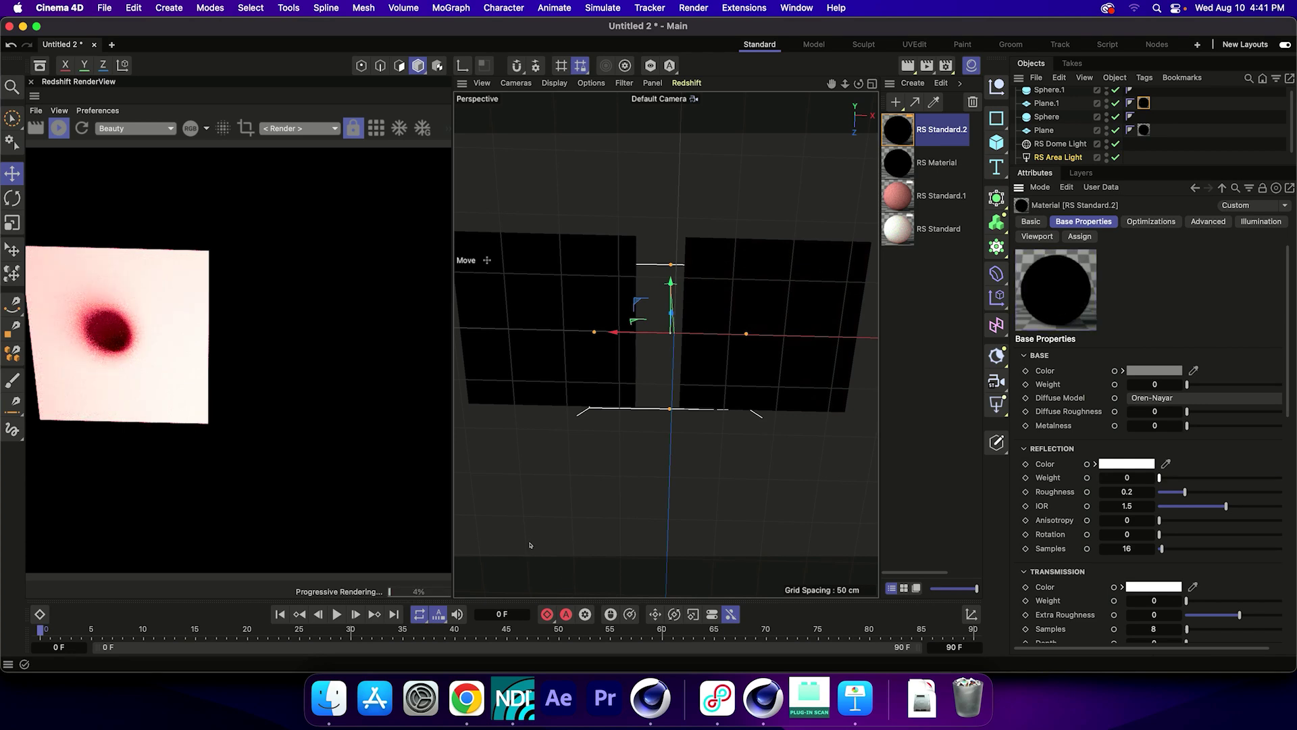
# - Make the material Thin Walled with Subsurface Weight 1
pyautogui.scroll(-3, 1080, 405)
pyautogui.scroll(-15, 1148, 446)
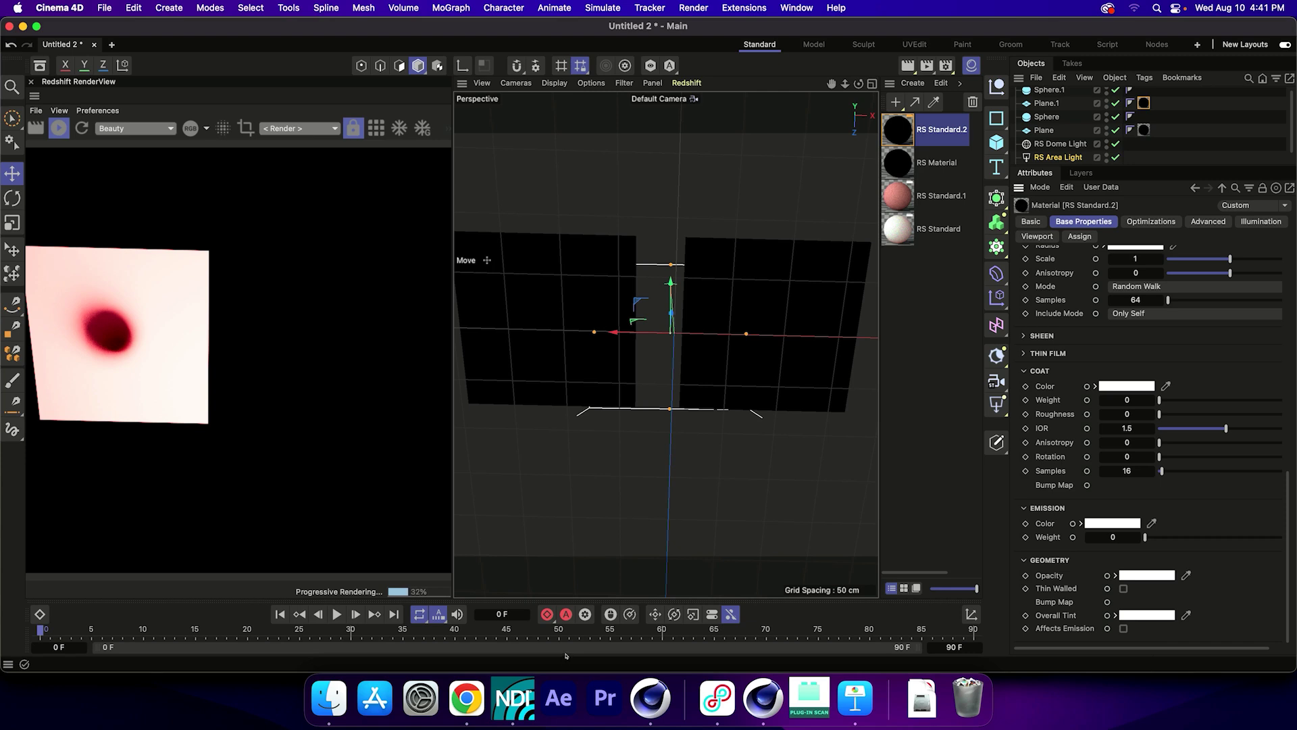
pyautogui.click(1123, 588)
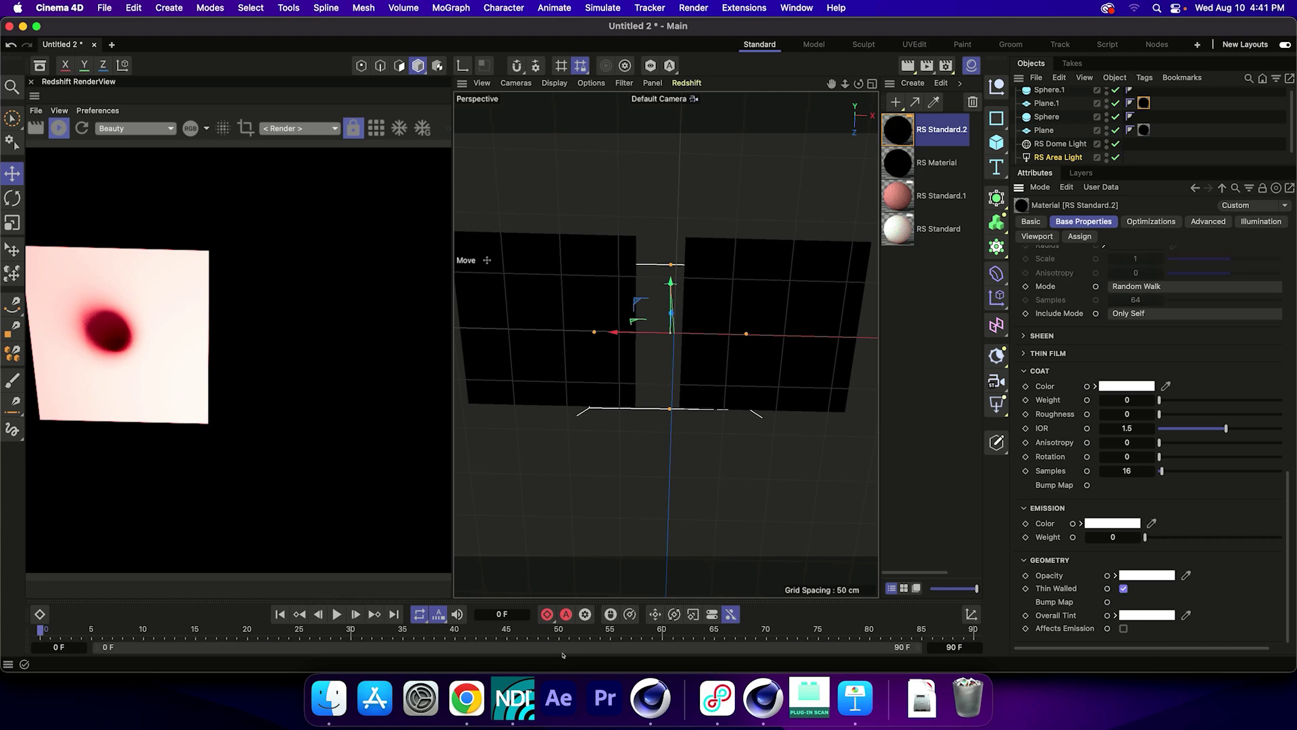
pyautogui.scroll(5, 1152, 473)
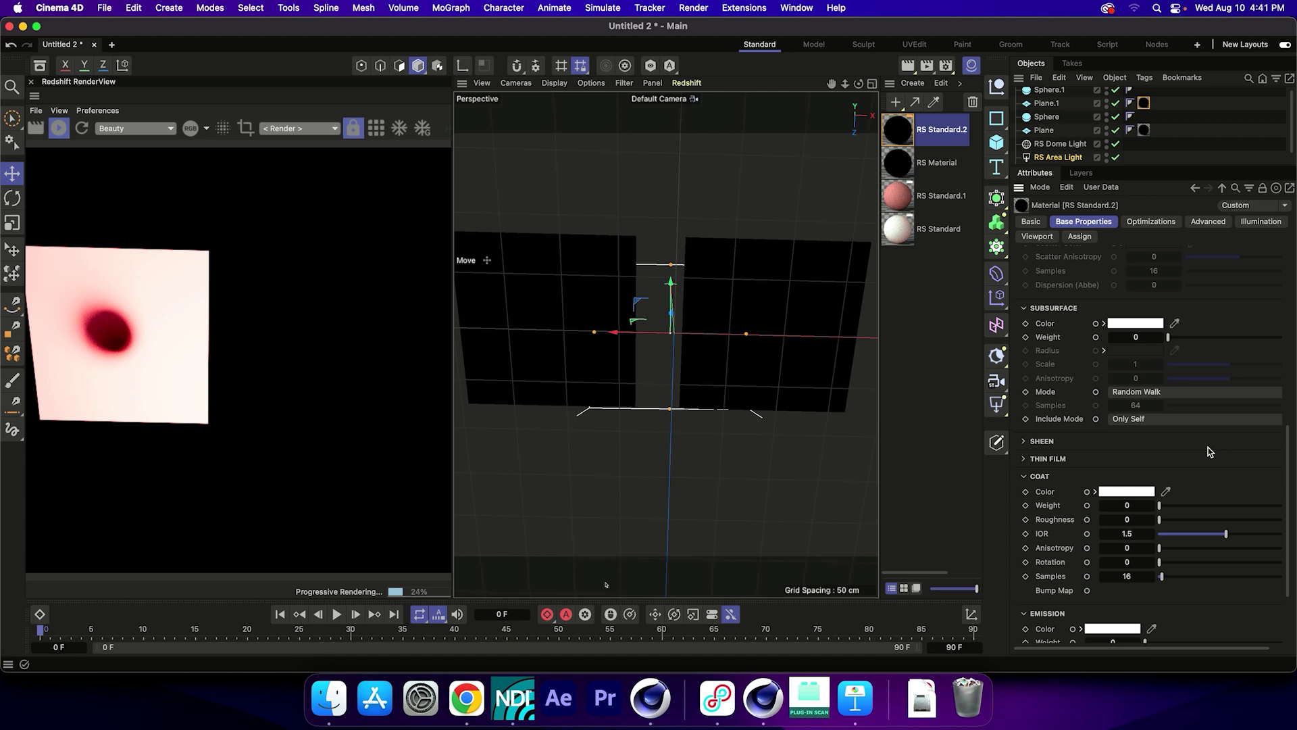
pyautogui.moveTo(1168, 337); pyautogui.dragTo(1282, 337)
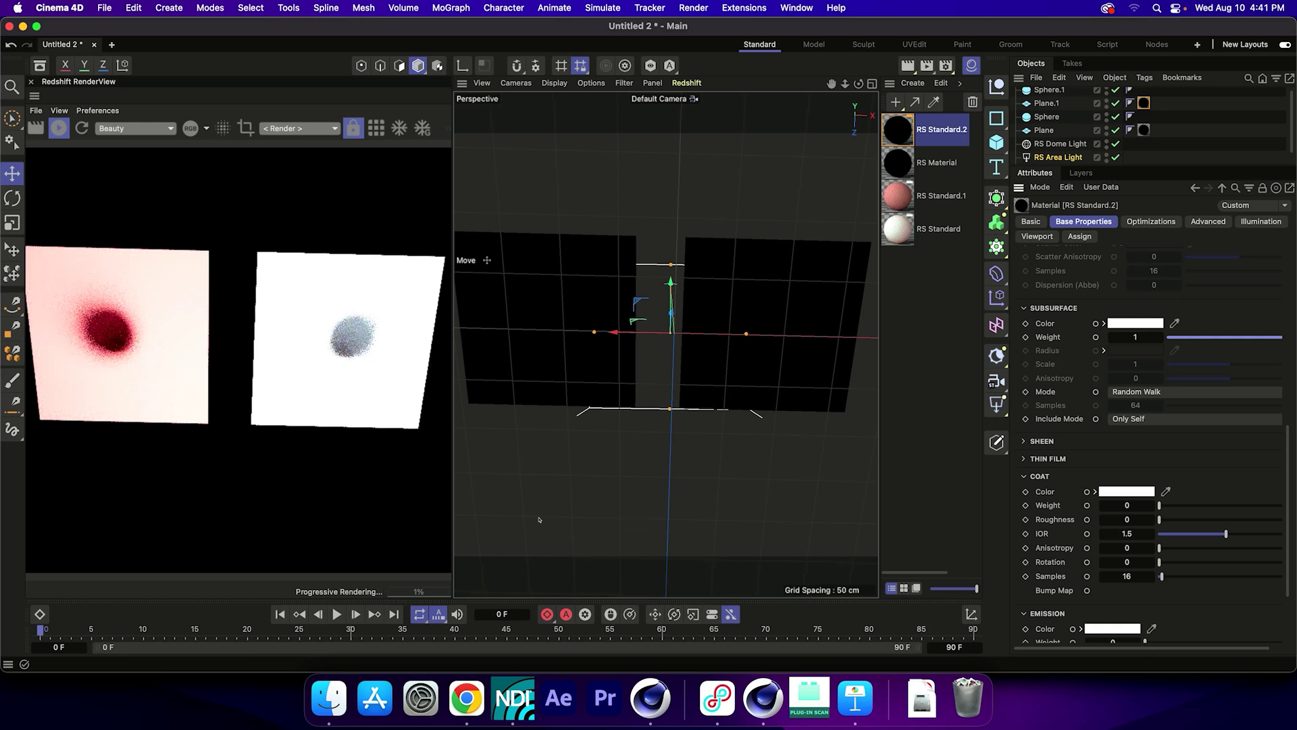
pyautogui.rightClick(1139, 322)
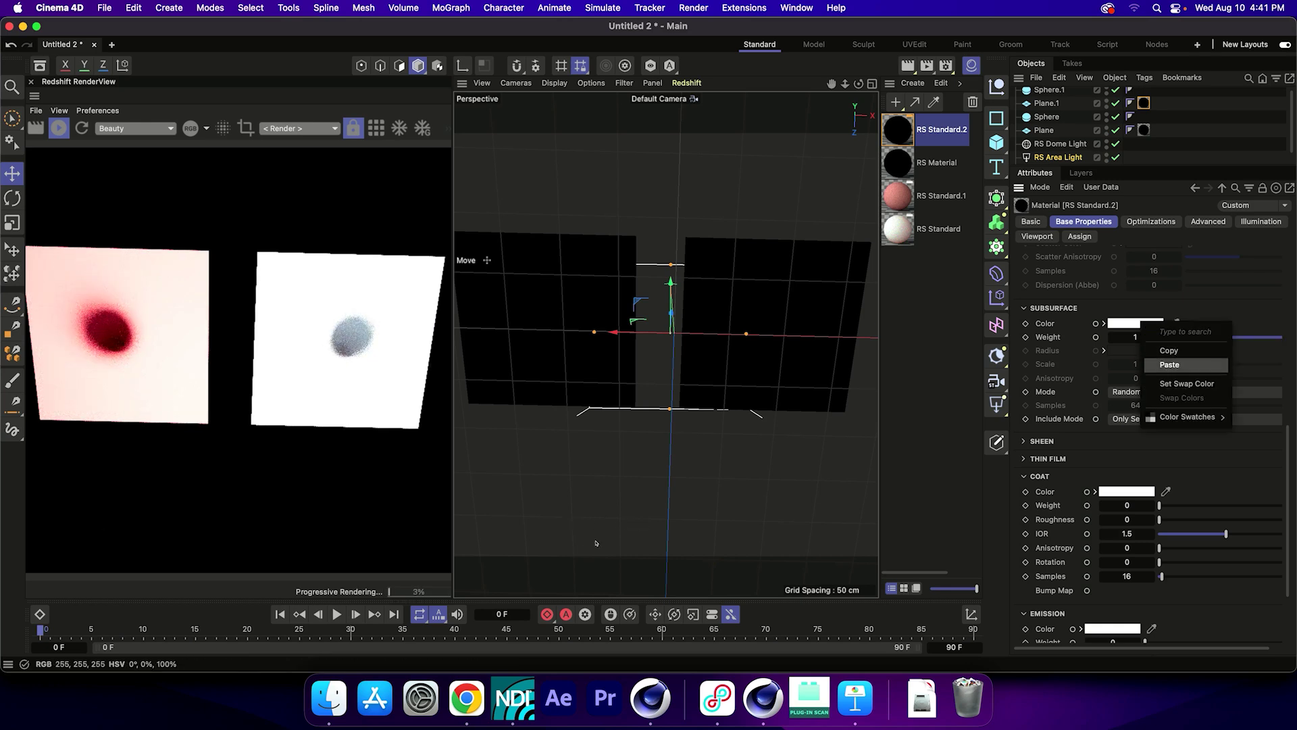
# - Paste the copied red into RS Standard.2's Subsurface Color
pyautogui.click(1184, 365)
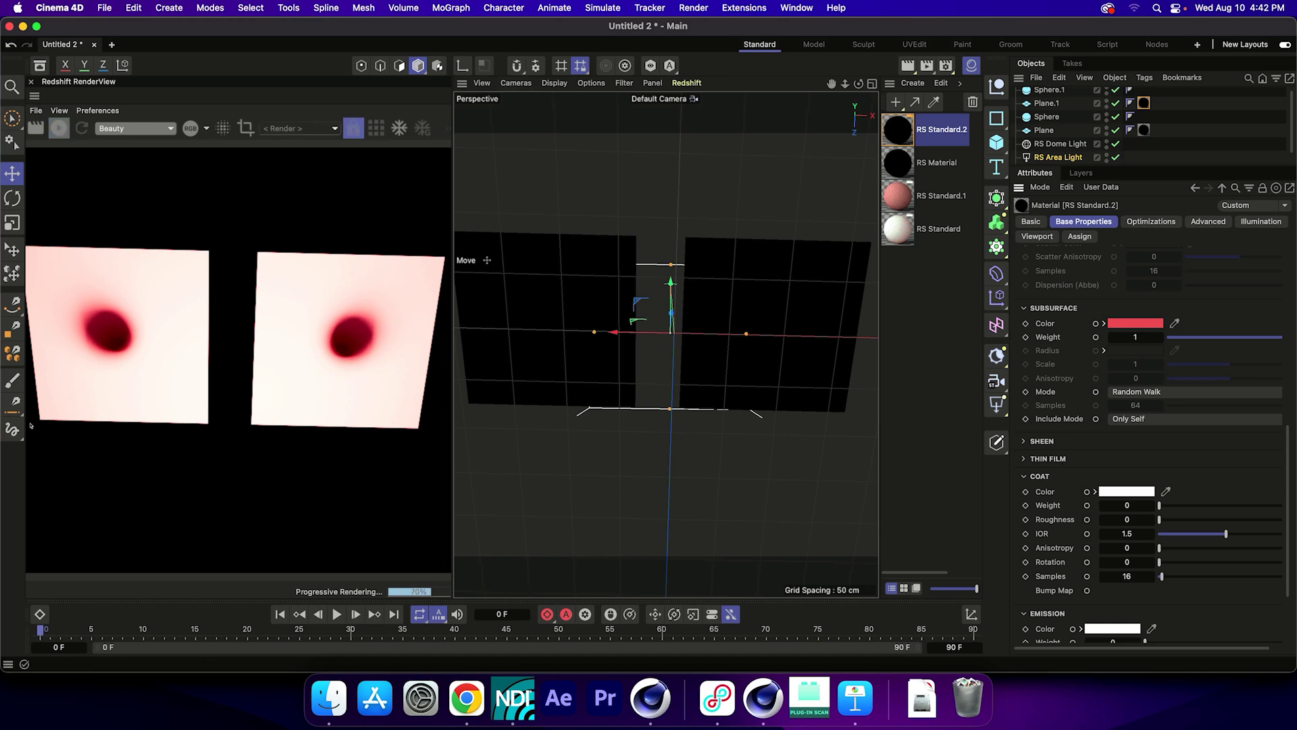
# - Stop the progressive render and create the new Untitled 3 document with Cmd+N
pyautogui.click(524, 486)
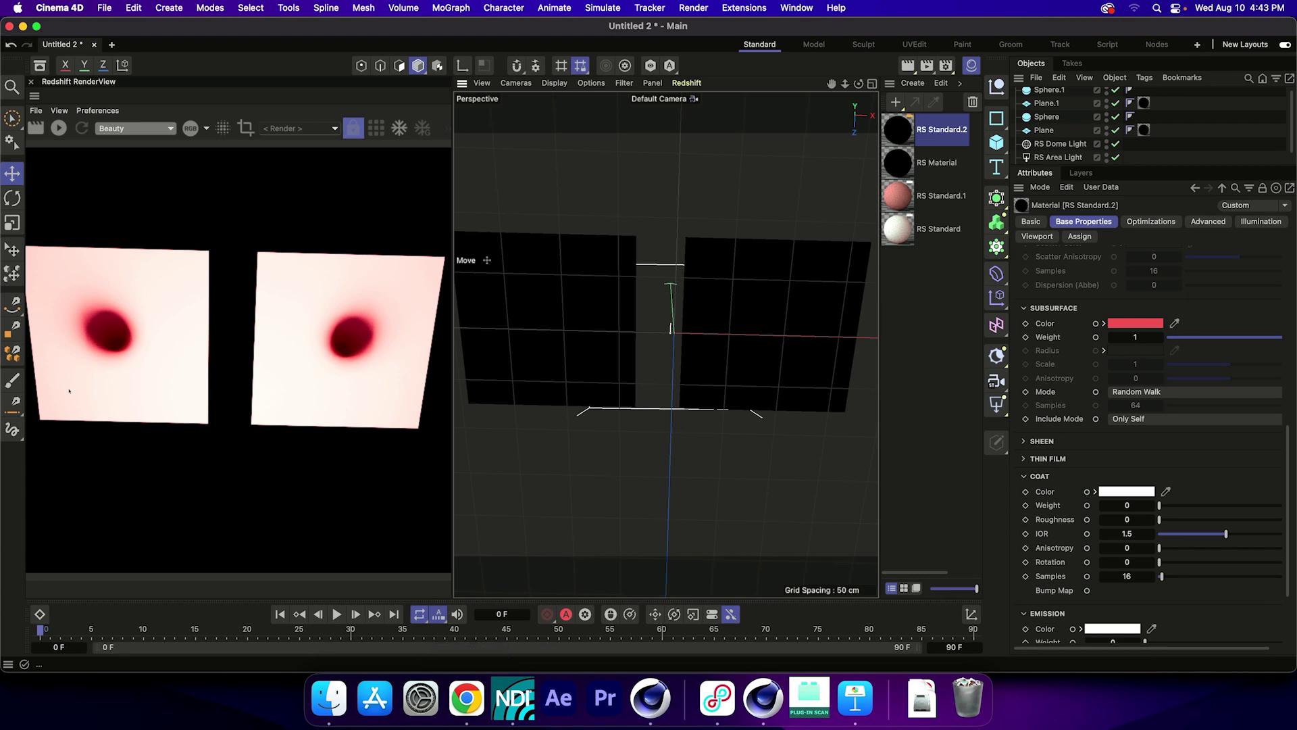
pyautogui.press('super+n')
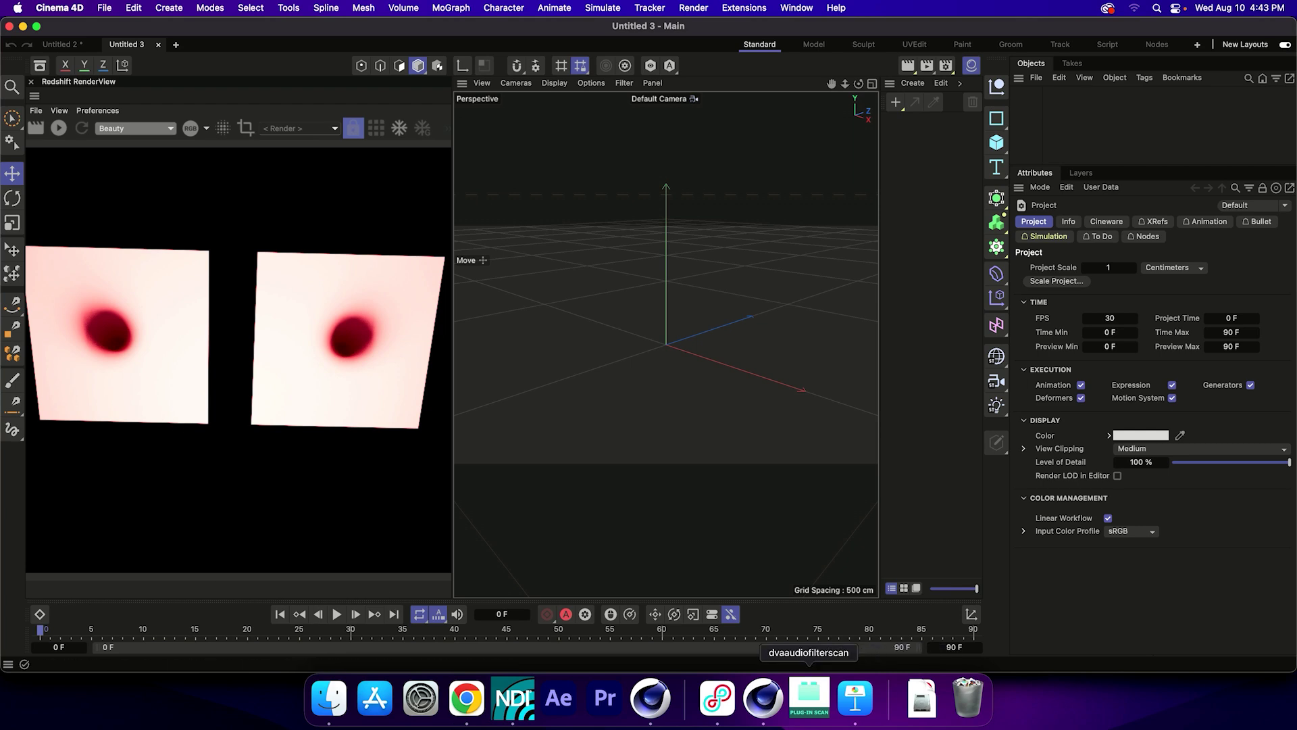
# - Advance the Keynote deck to the Volumetric Improvements slide, then return to Cinema 4D
pyautogui.click(855, 698)
pyautogui.press('Down')
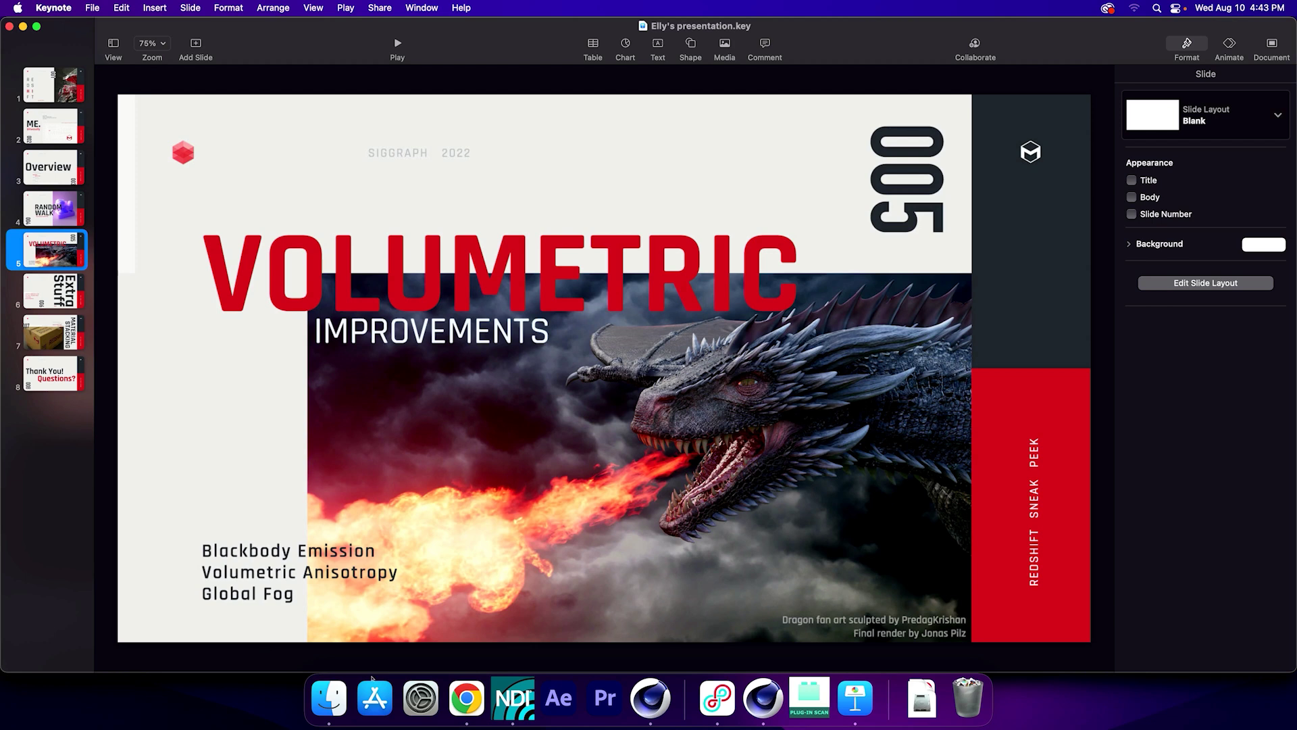
pyautogui.click(650, 698)
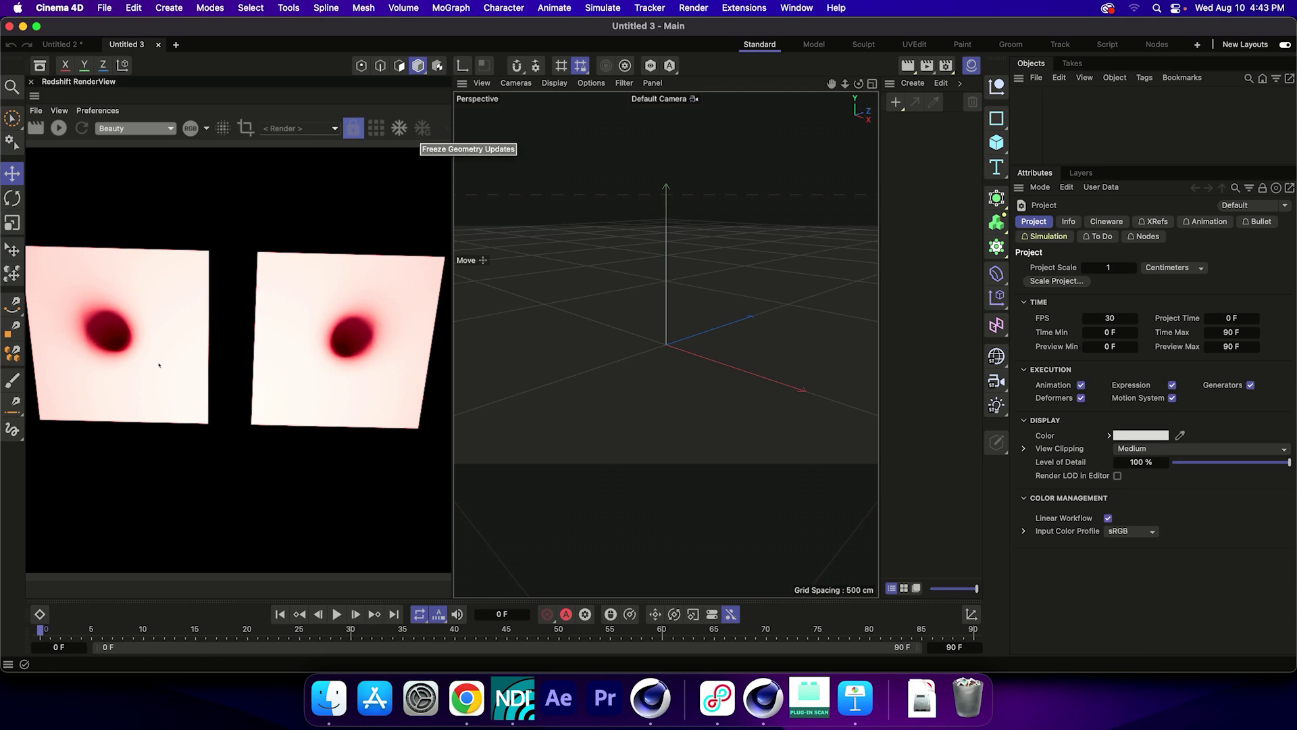
# - Set the renderer to Redshift in Render Settings
pyautogui.click(402, 8)
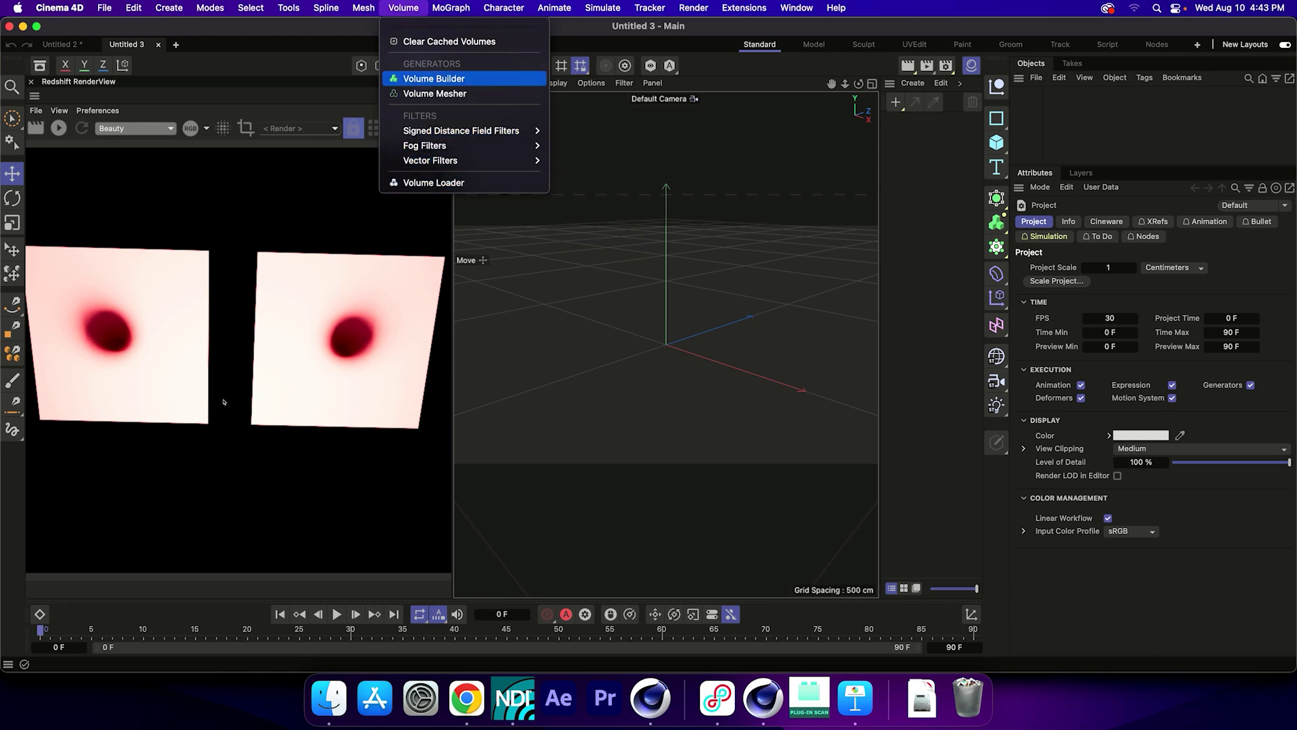
pyautogui.click(946, 69)
pyautogui.click(945, 66)
pyautogui.click(845, 86)
pyautogui.click(845, 87)
pyautogui.click(844, 86)
pyautogui.click(832, 101)
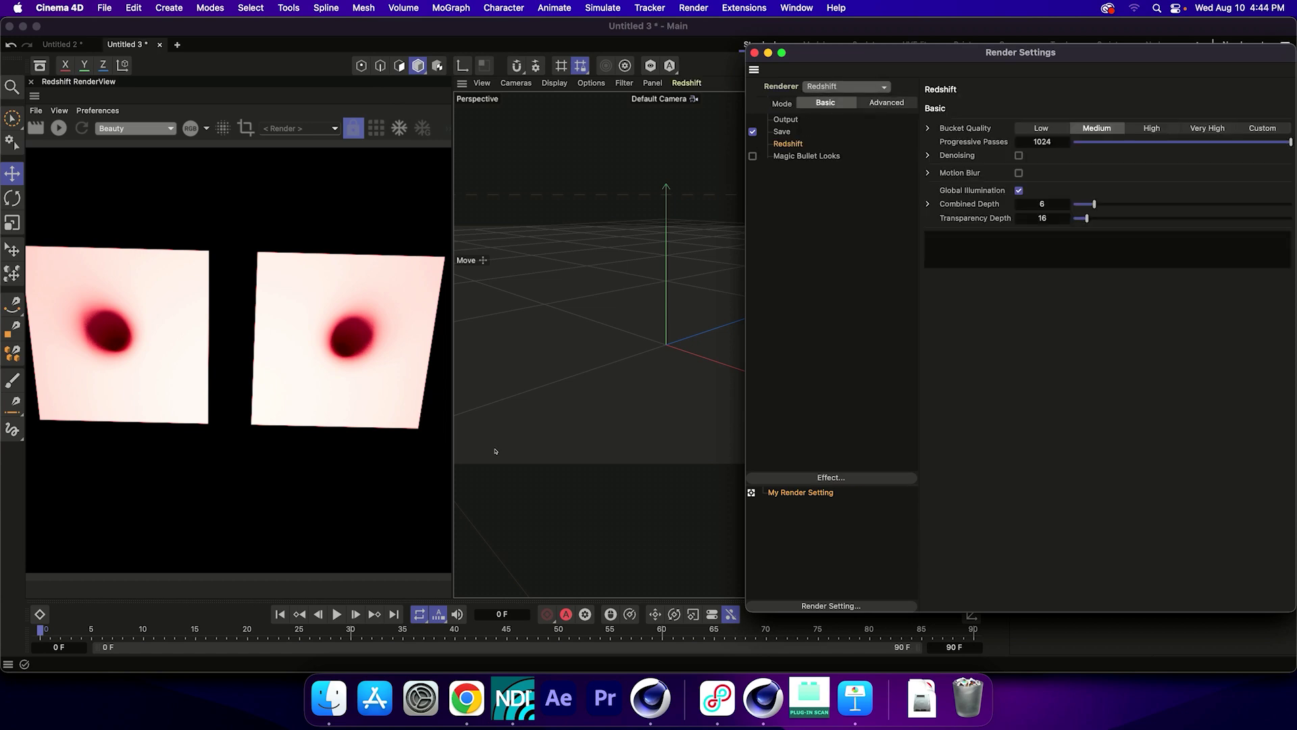
# - Set the output resolution to a square 1920 x 1920
pyautogui.click(787, 119)
pyautogui.doubleClick(1029, 121)
pyautogui.write('1920')
pyautogui.press('Tab')
pyautogui.write('1920')
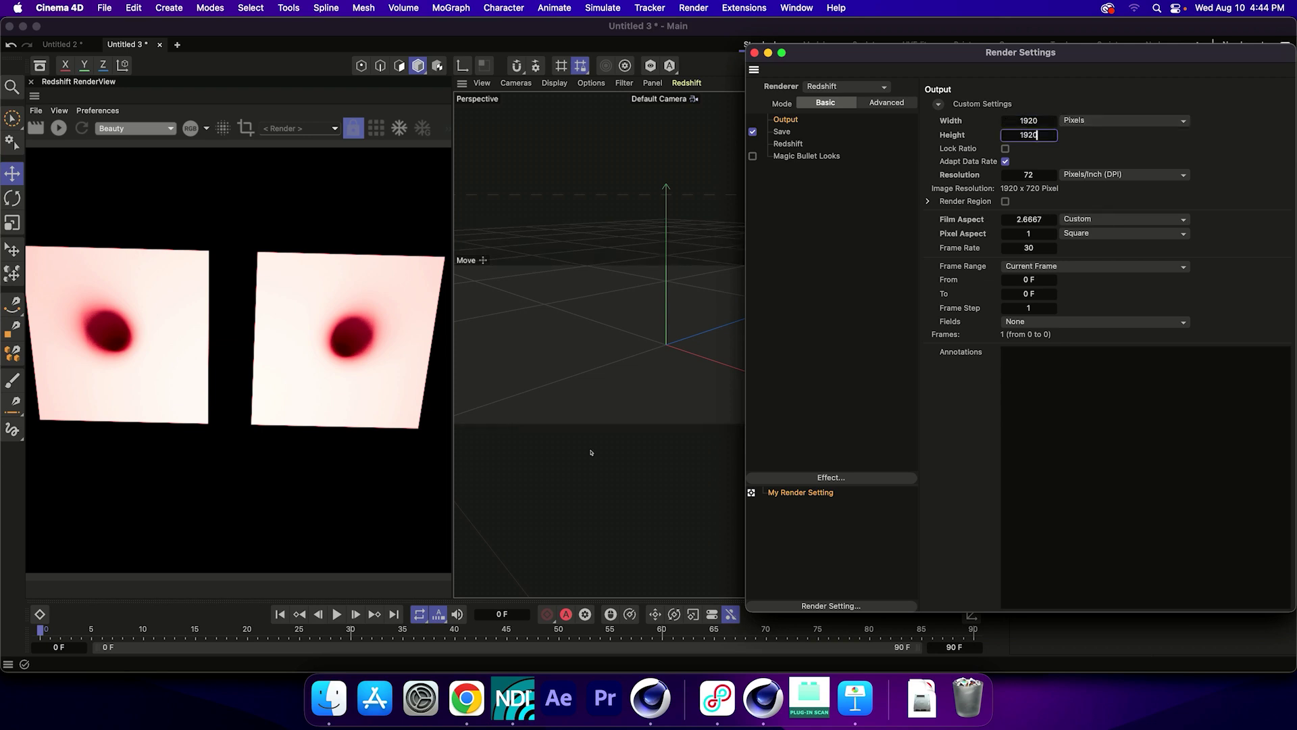
pyautogui.press('Return')
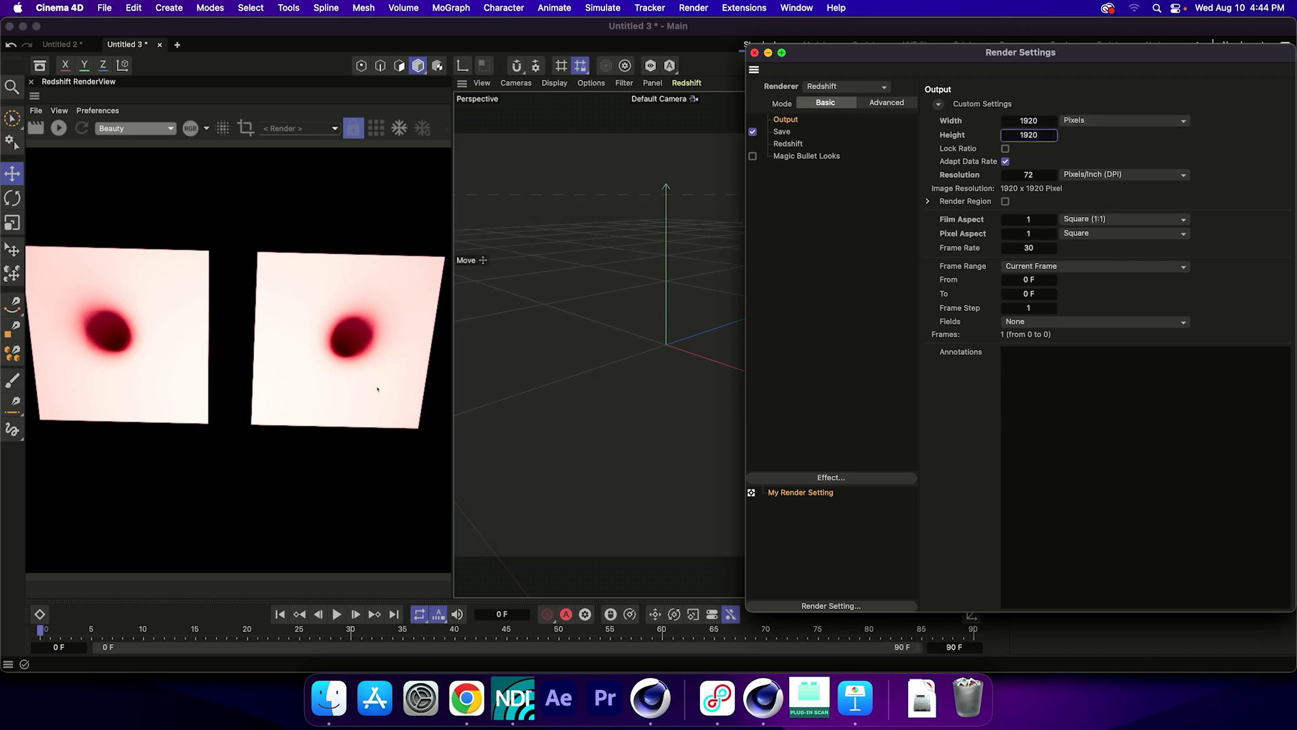
# - Add an RS Volume object from the Volume menu
pyautogui.click(376, 389)
pyautogui.click(403, 8)
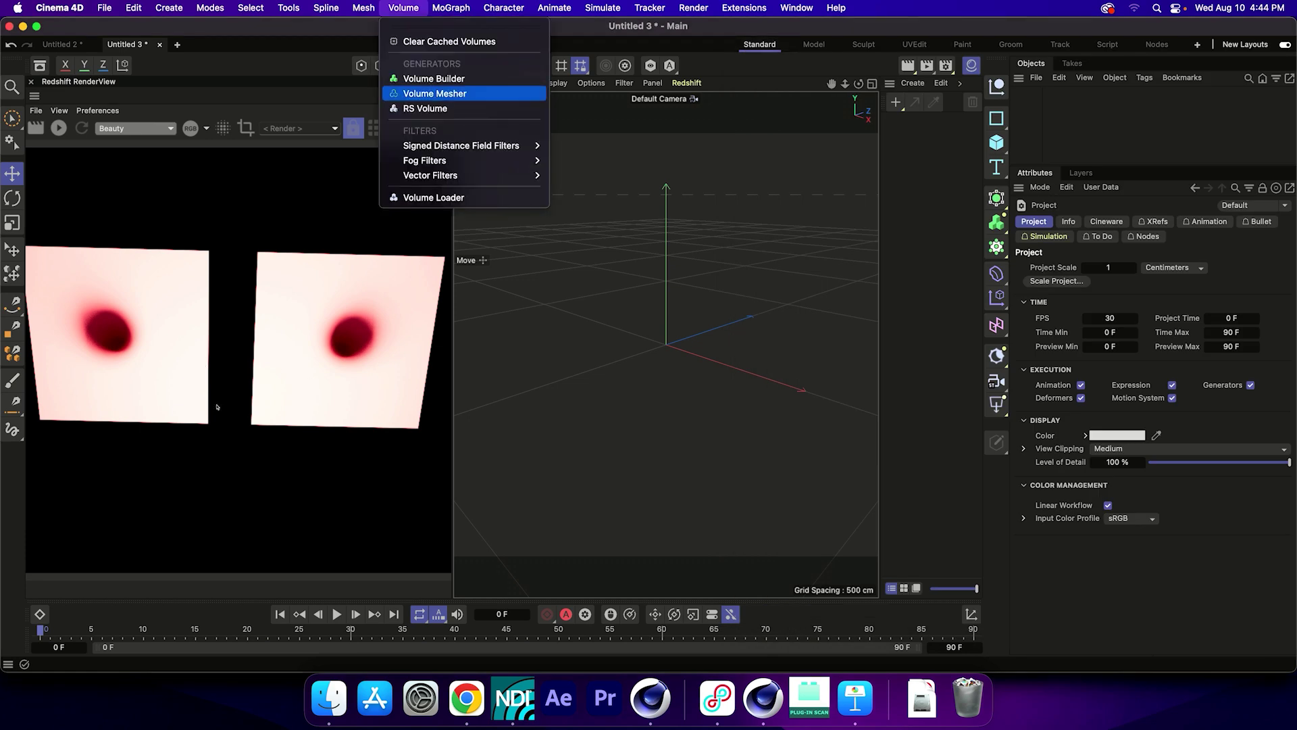
pyautogui.press('Return')
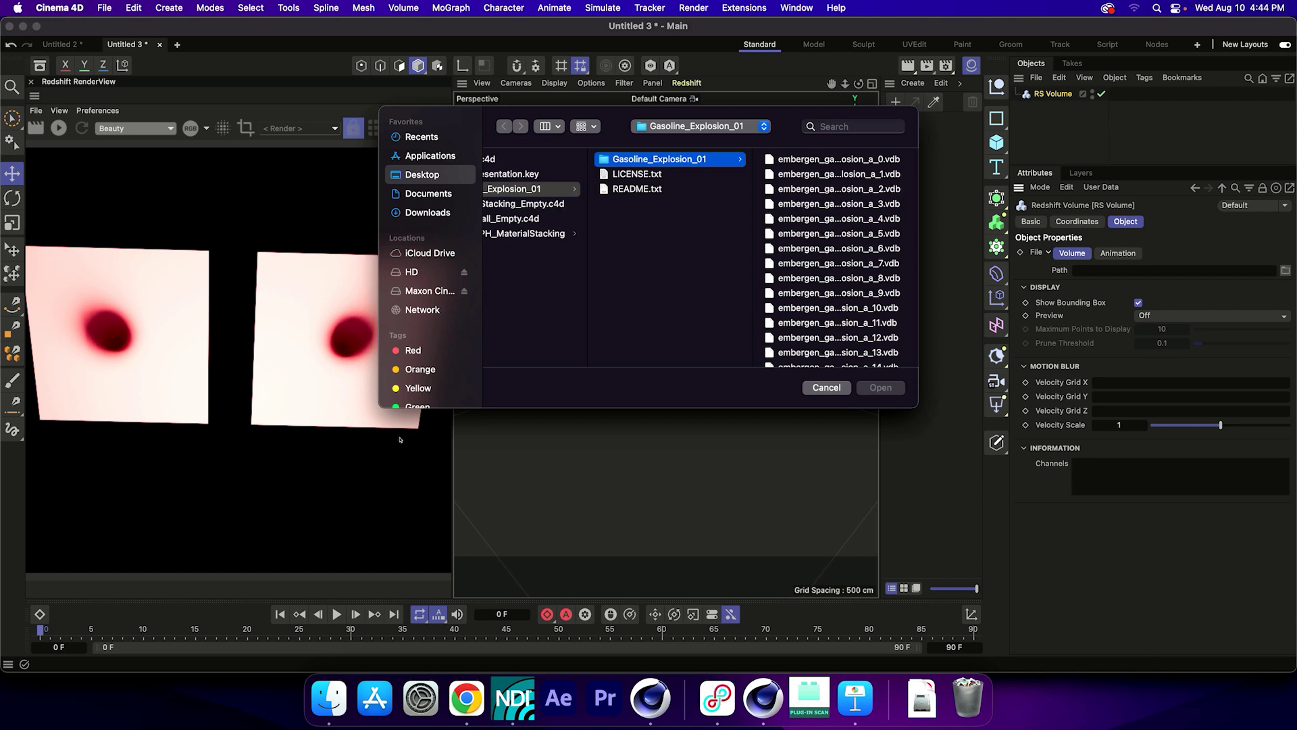
# - Load embergen_gasoline_explosion_a_0.vdb and preview it as Points with Max Points 50
pyautogui.press('Right')
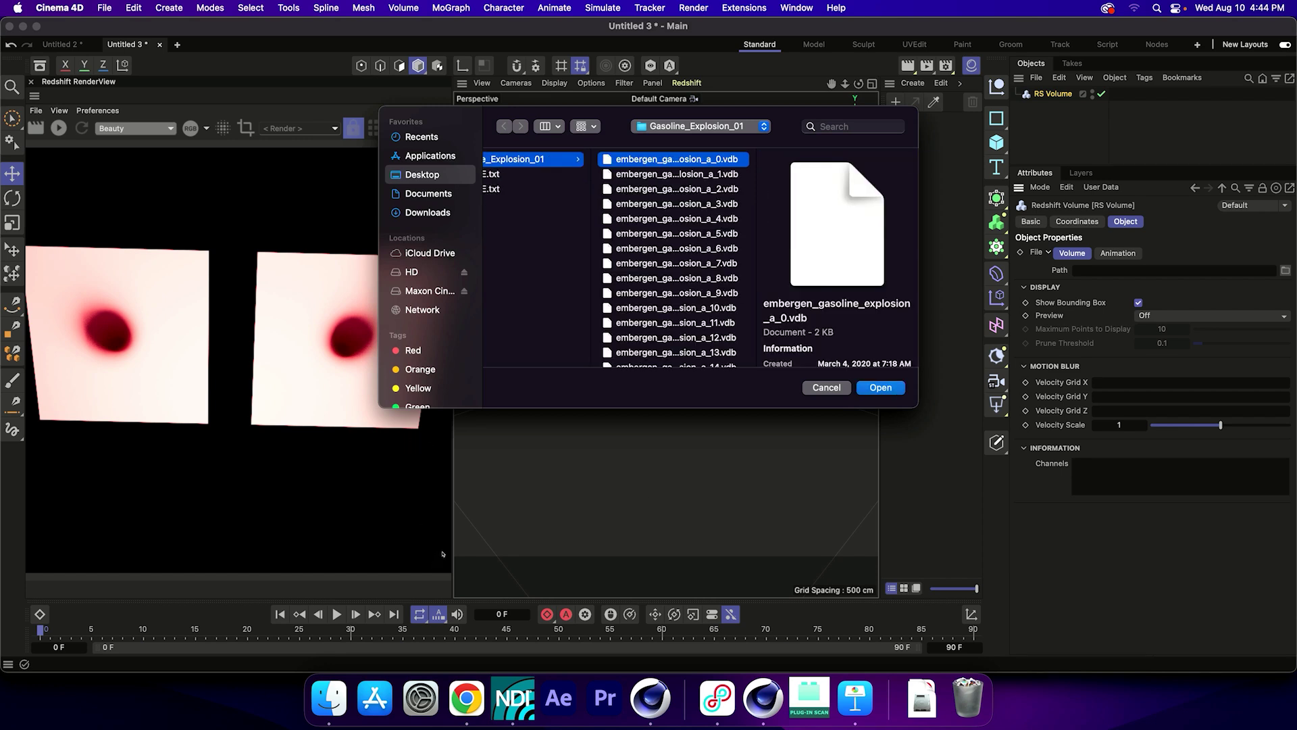
pyautogui.click(881, 388)
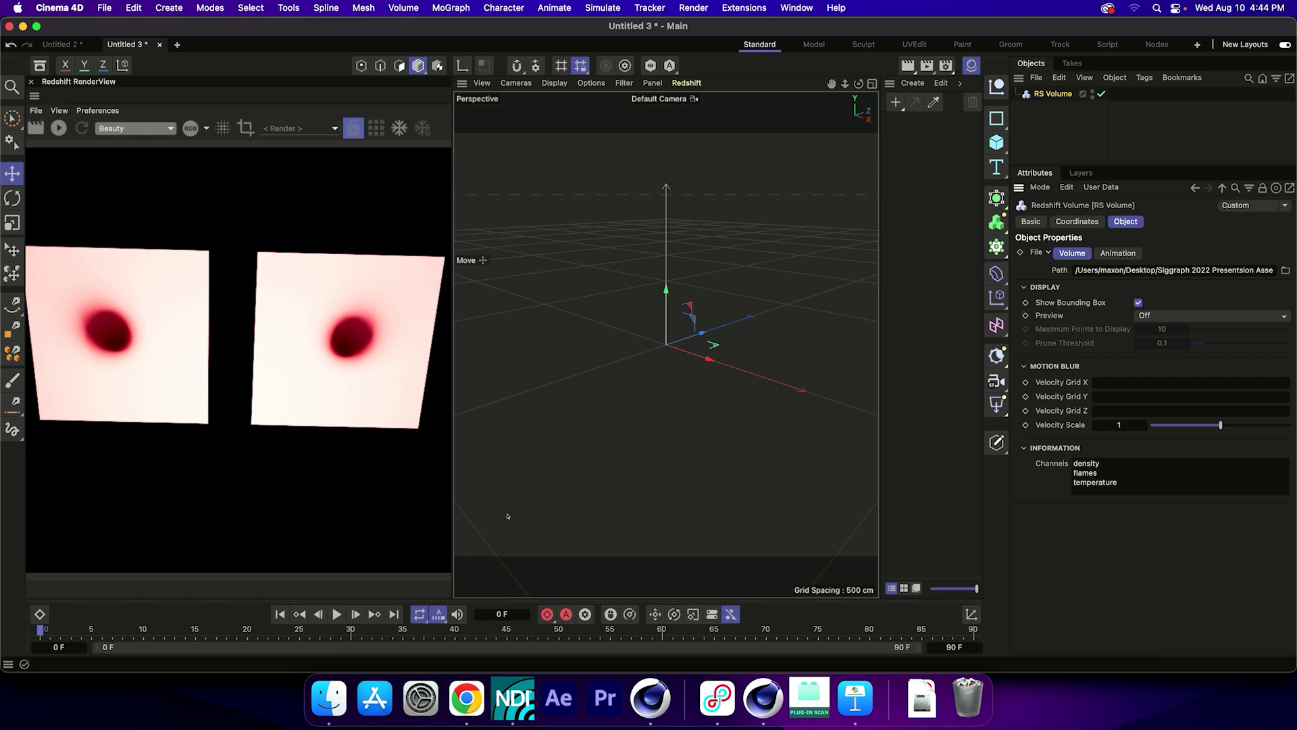
pyautogui.click(1177, 316)
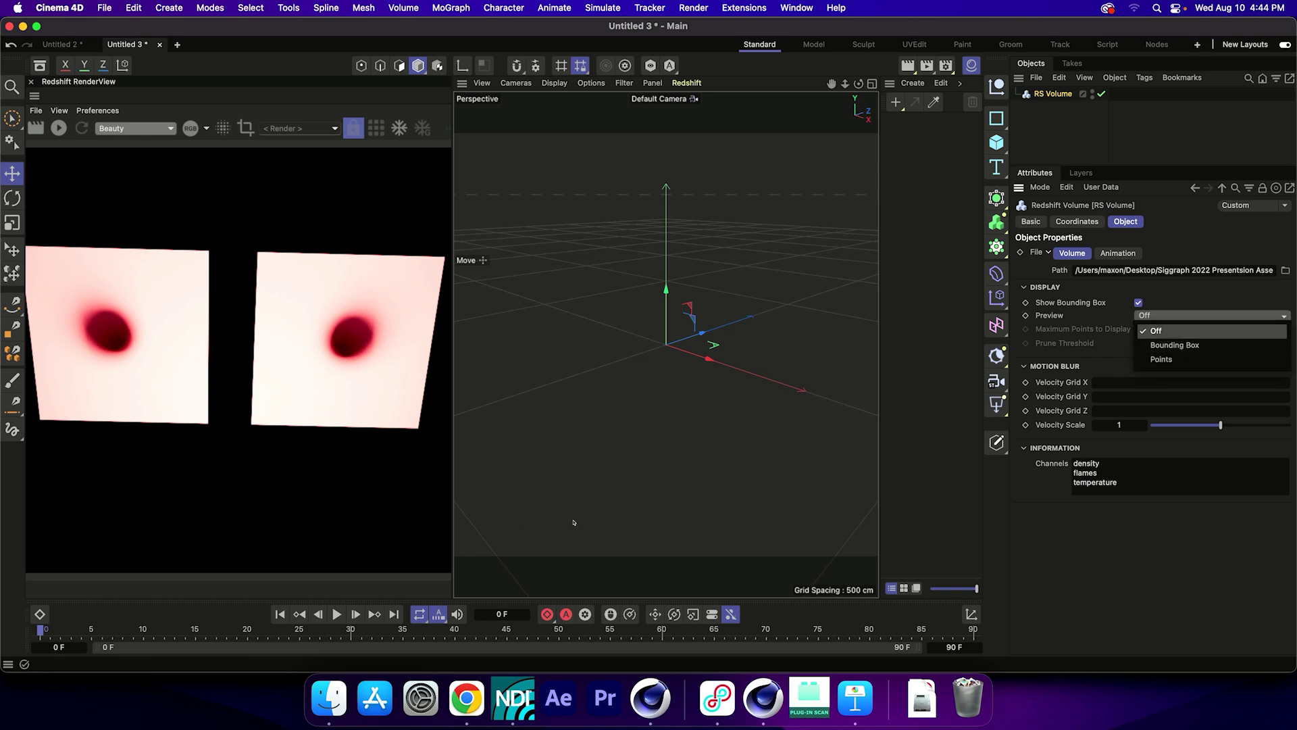
pyautogui.press('Down')
pyautogui.press('Down')
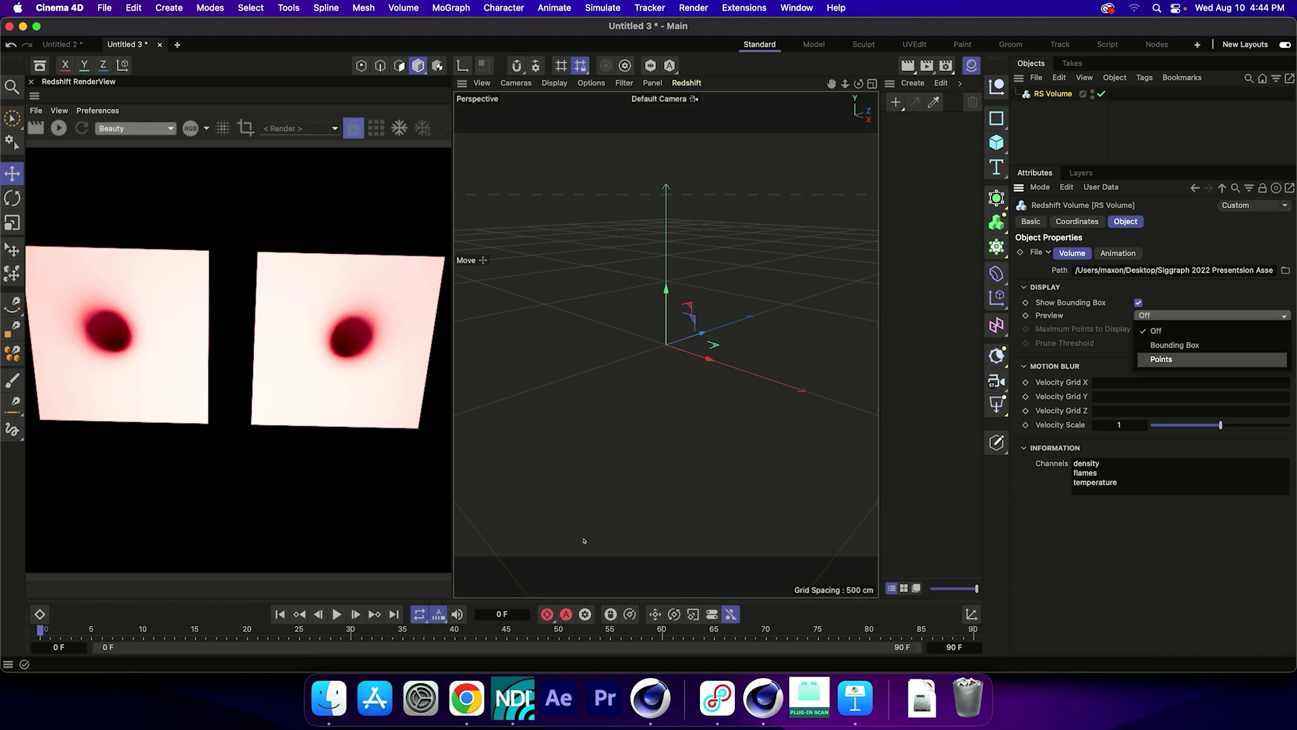
pyautogui.press('Return')
pyautogui.press('Tab')
pyautogui.write('50')
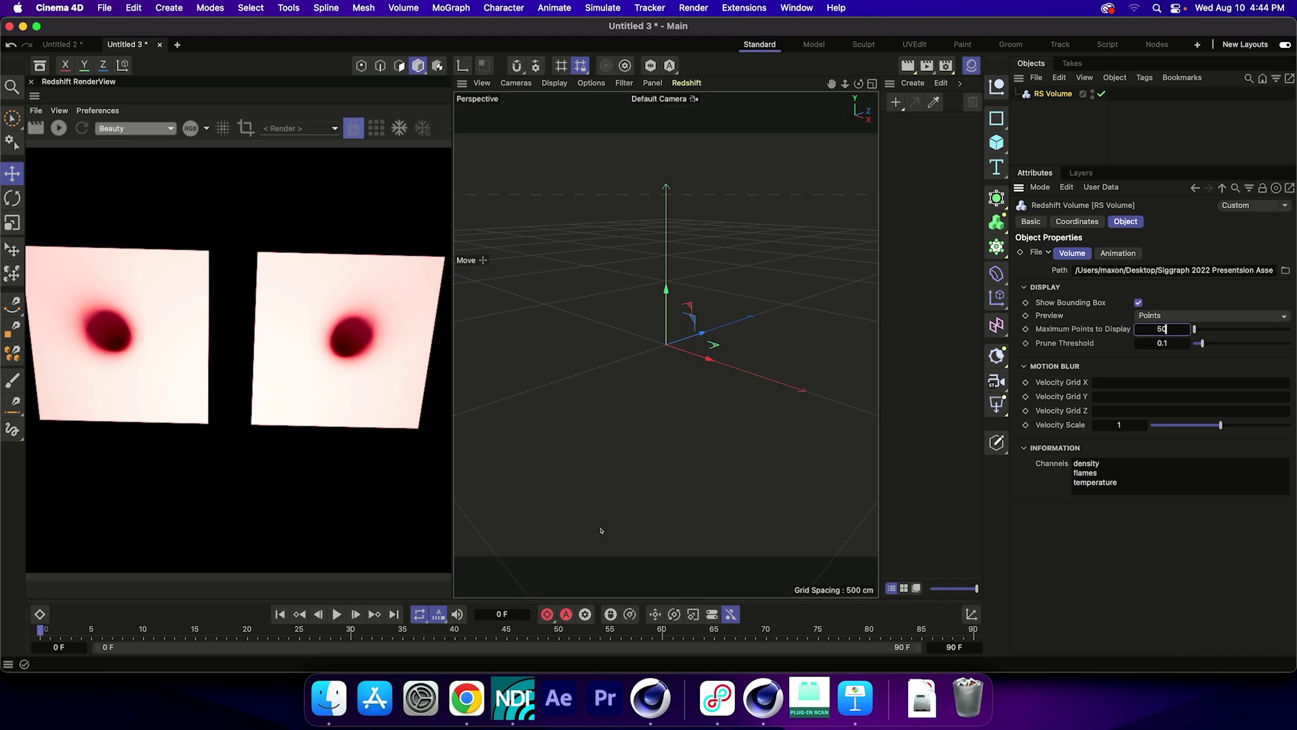
pyautogui.press('Return')
# - Set the volume's Animation Mode to Simple and play the timeline with F8
pyautogui.click(1118, 253)
pyautogui.click(1189, 270)
pyautogui.press('Down')
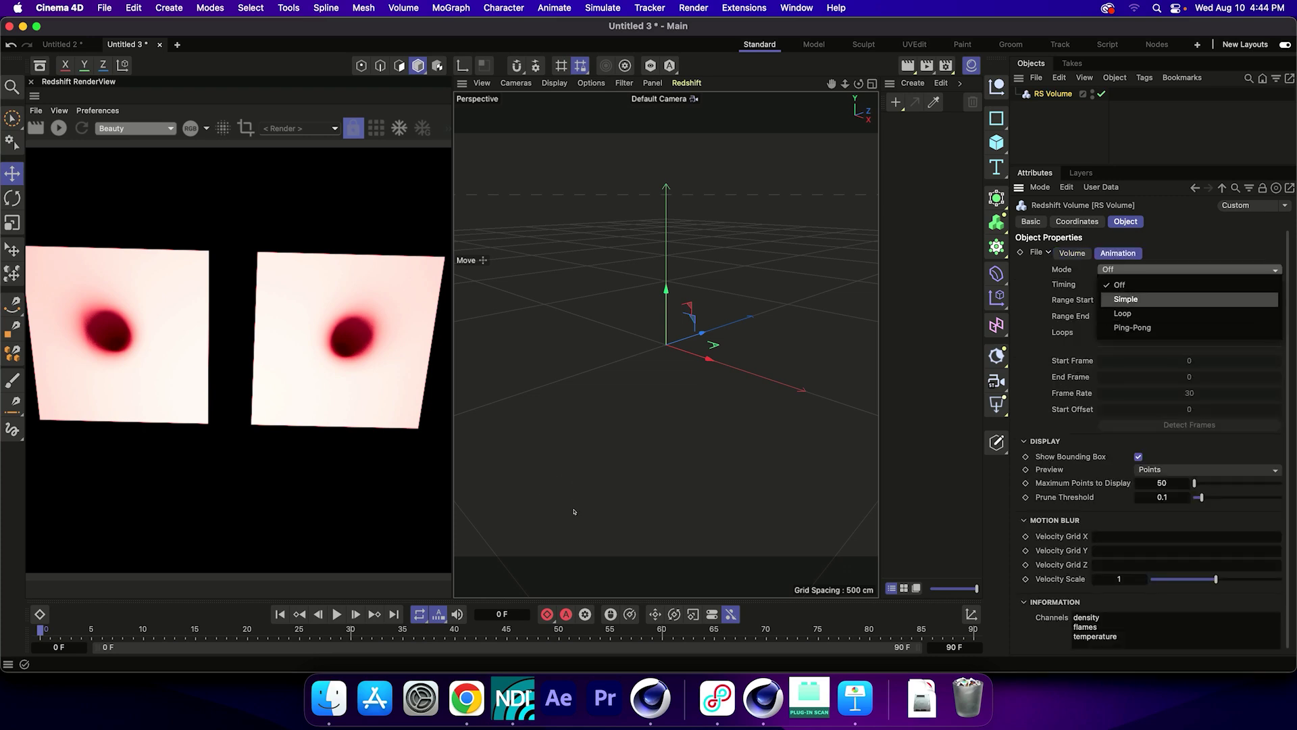
pyautogui.press('Return')
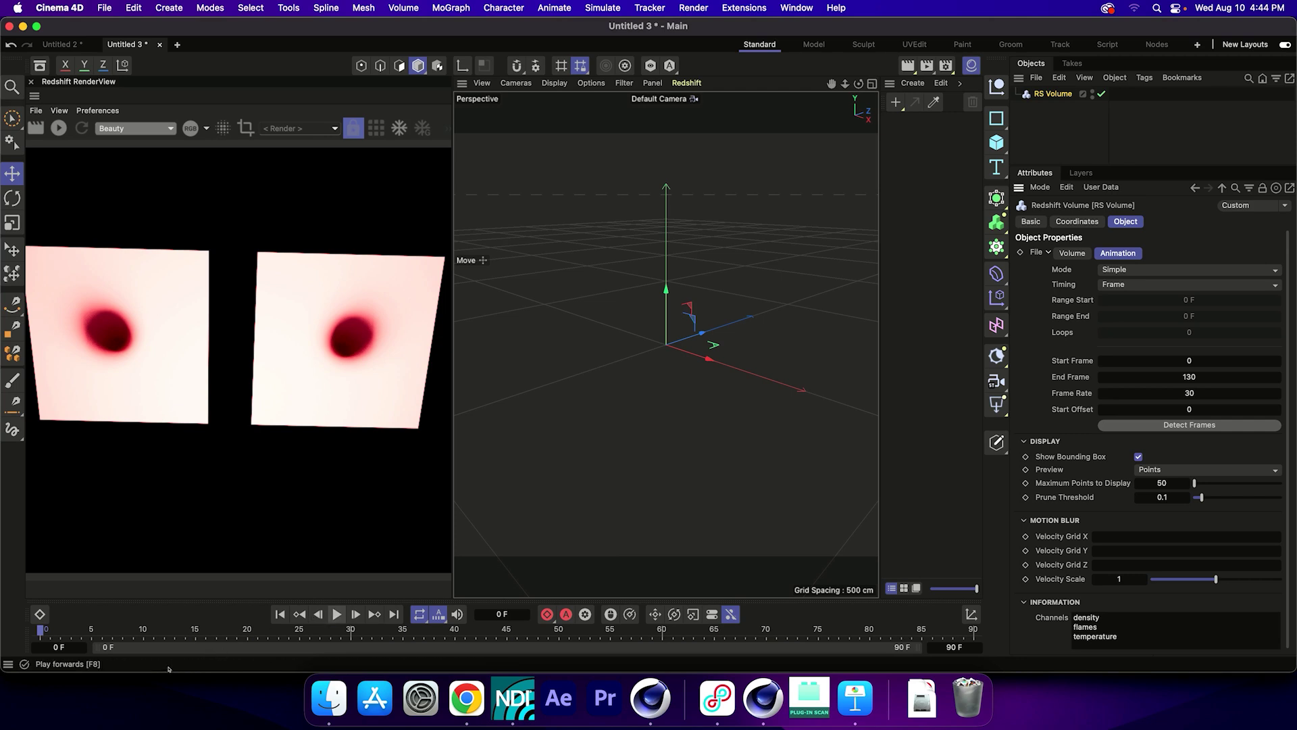
pyautogui.press('F8')
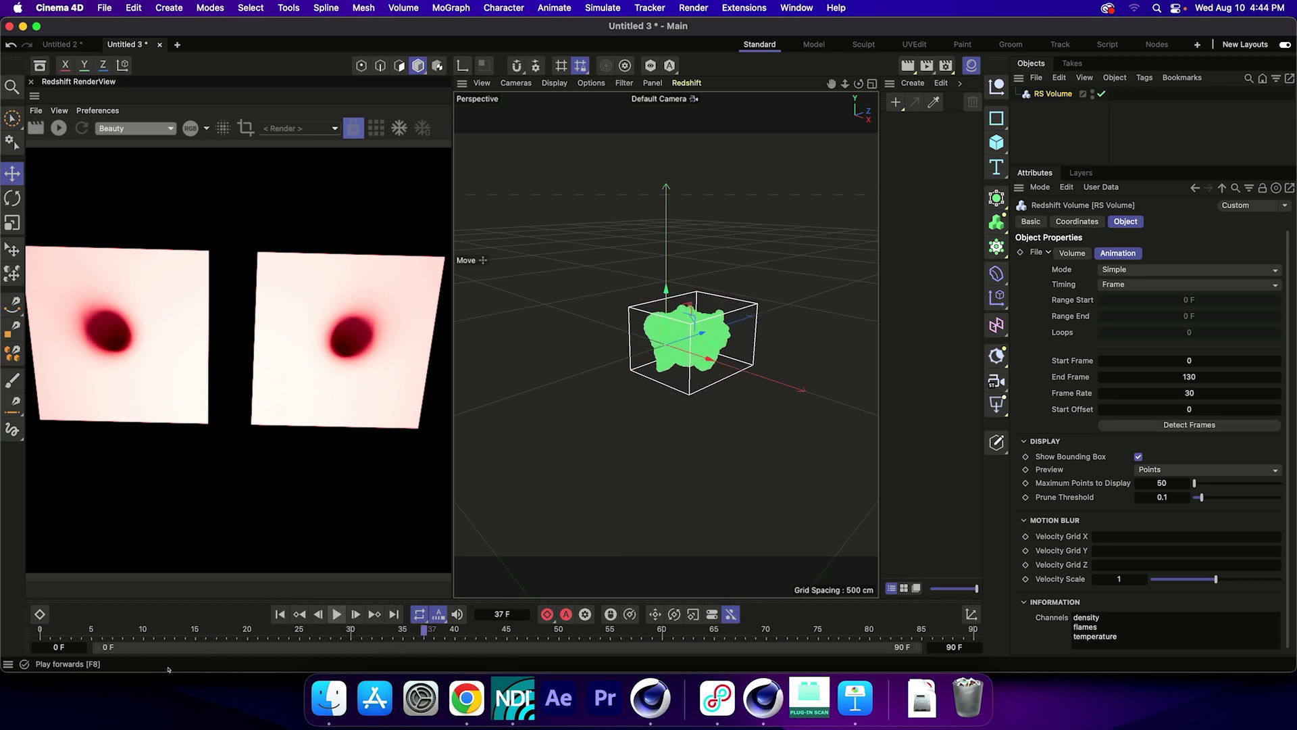
# - Add a Volume Builder beside the explosion volume and switch its Volume Type to Fog
pyautogui.keyDown('alt'); pyautogui.moveTo(389, 534); pyautogui.dragTo(311, 521); pyautogui.keyUp('alt')
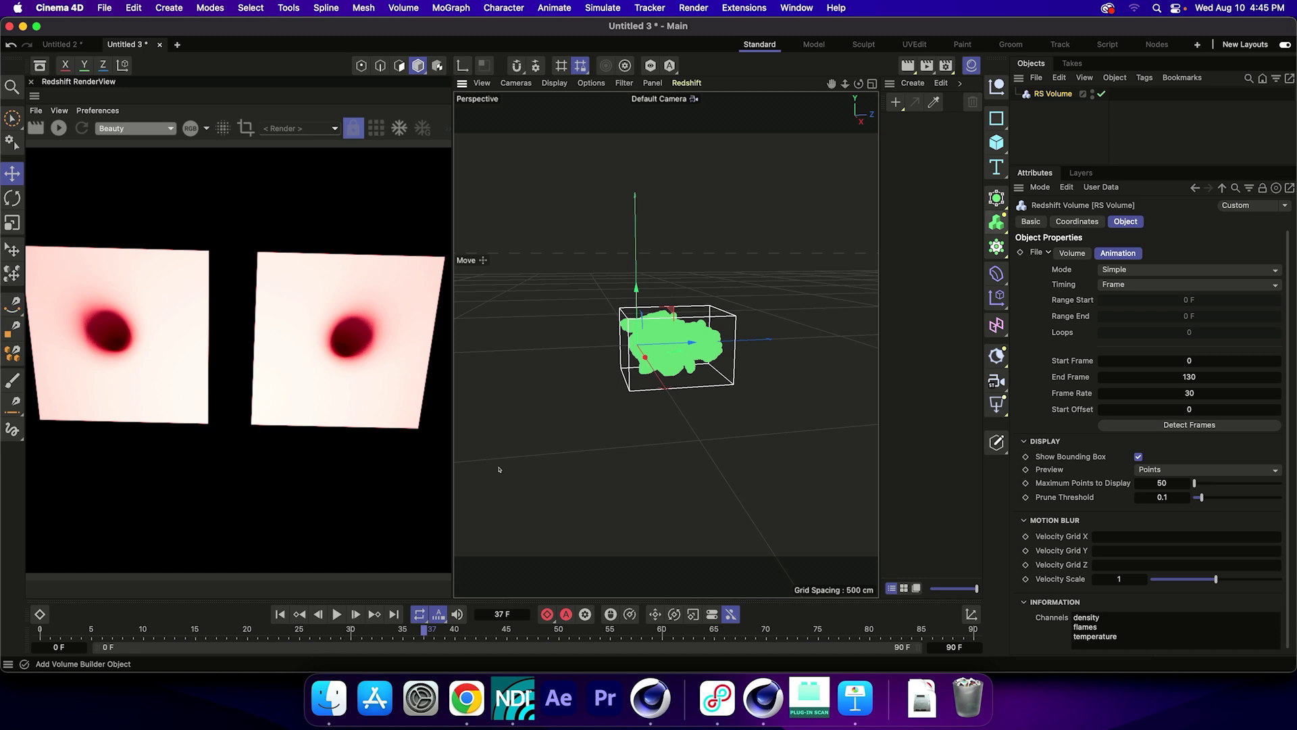
pyautogui.click(996, 223)
pyautogui.click(1066, 243)
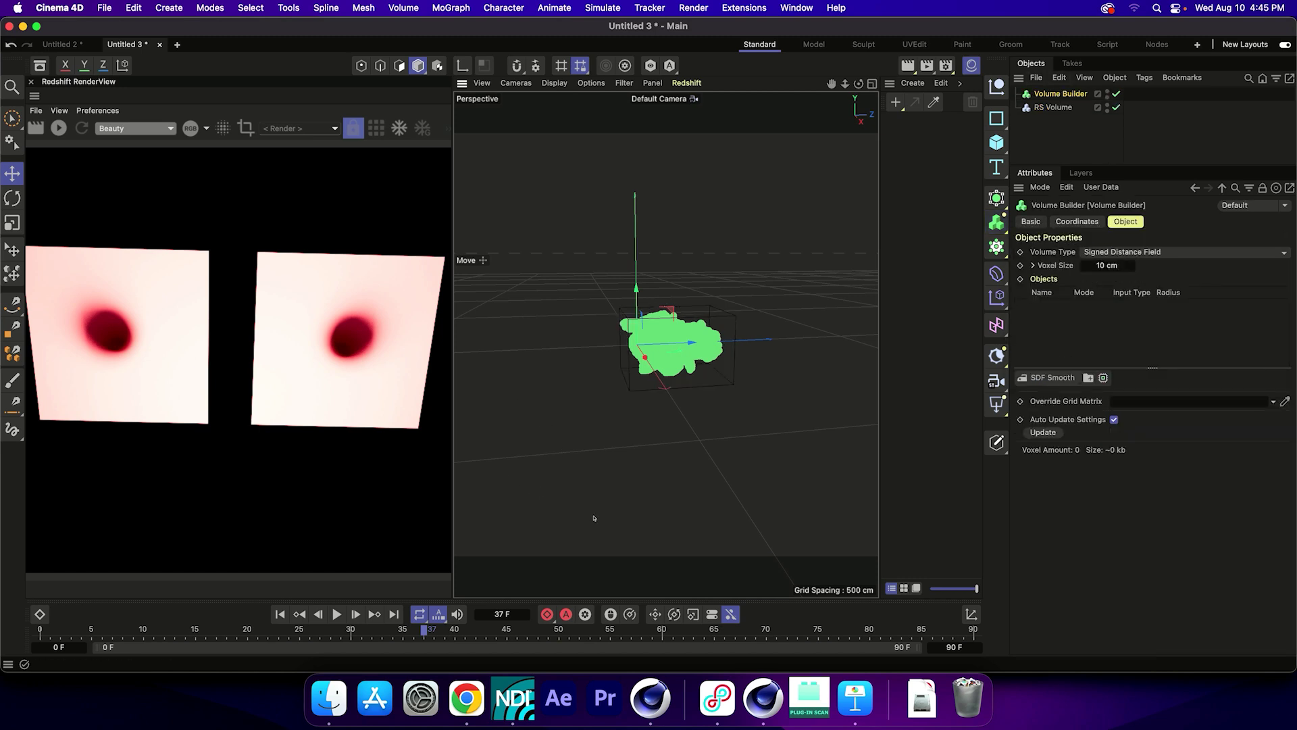
pyautogui.click(1141, 252)
pyautogui.click(1135, 281)
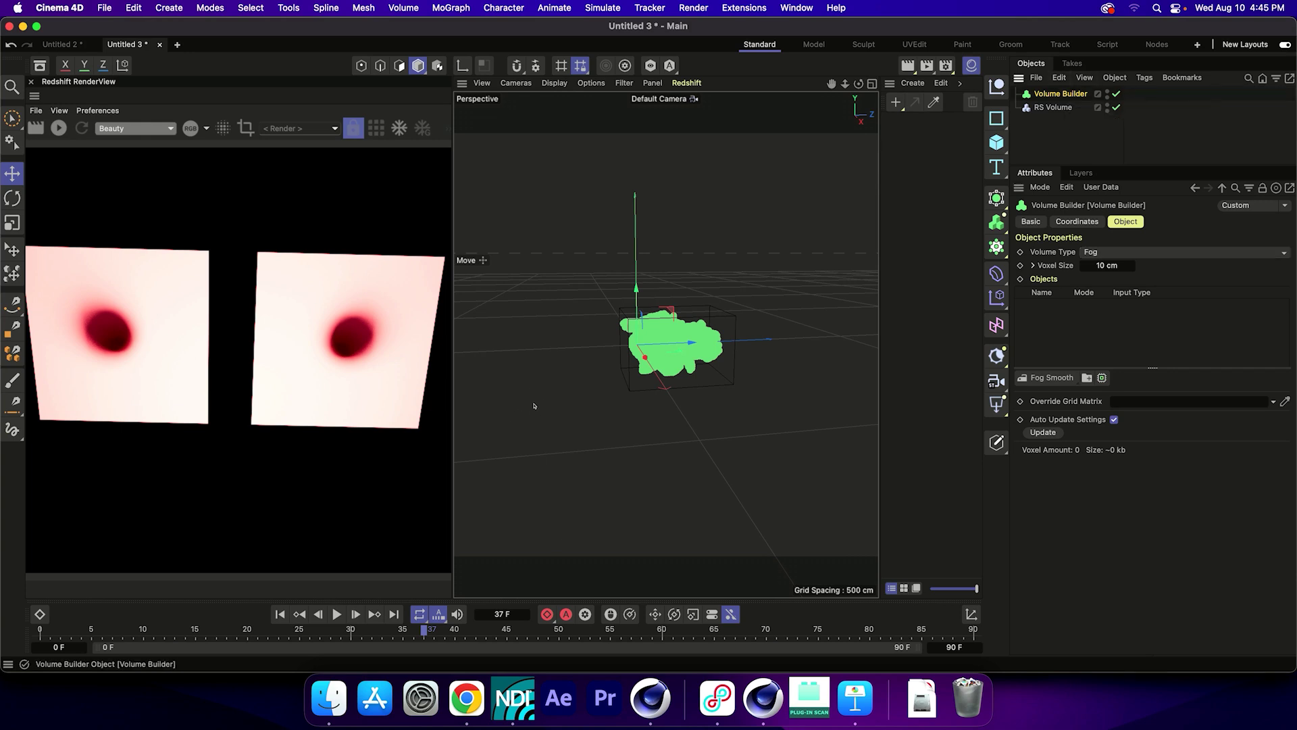
# - Delete the Volume Builder and tip the RS Volume upright about X, to roughly -90° pitch
pyautogui.press('Delete')
pyautogui.click(1058, 94)
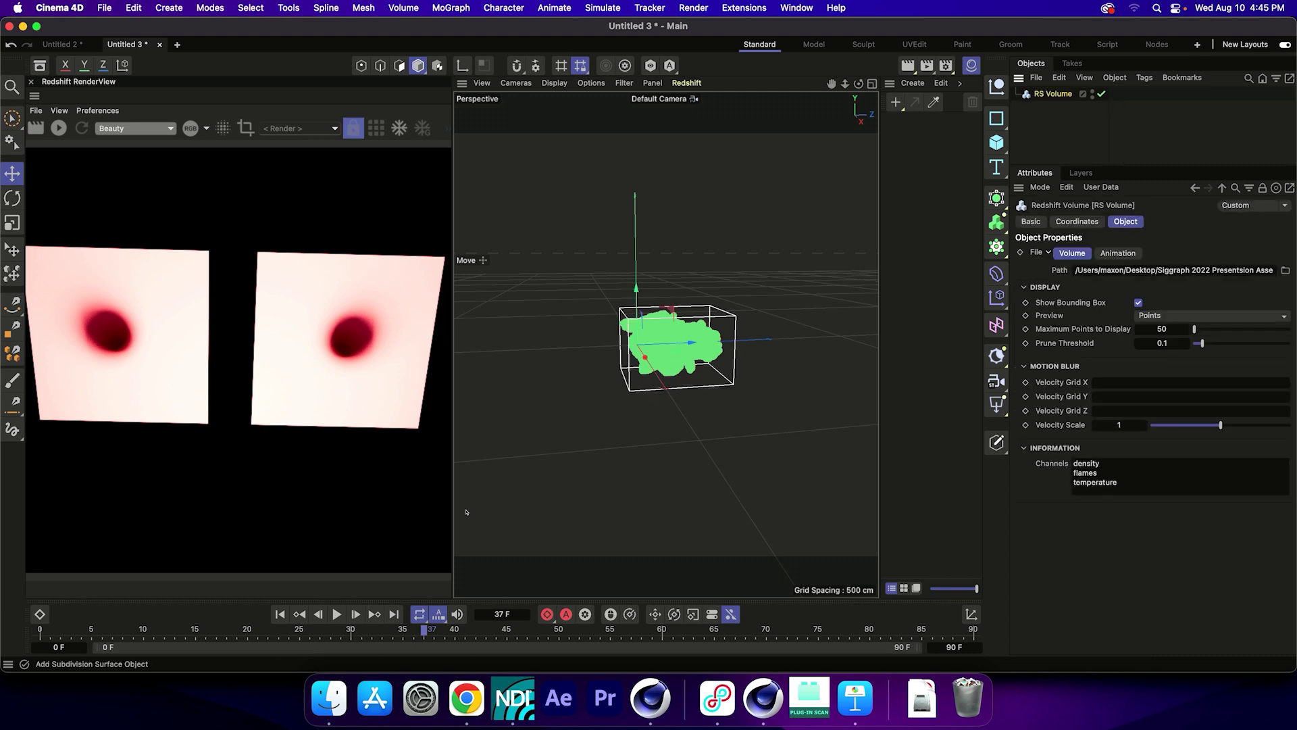
pyautogui.keyDown('alt'); pyautogui.moveTo(755, 352); pyautogui.dragTo(679, 348, button='middle'); pyautogui.keyUp('alt')
pyautogui.press('r')
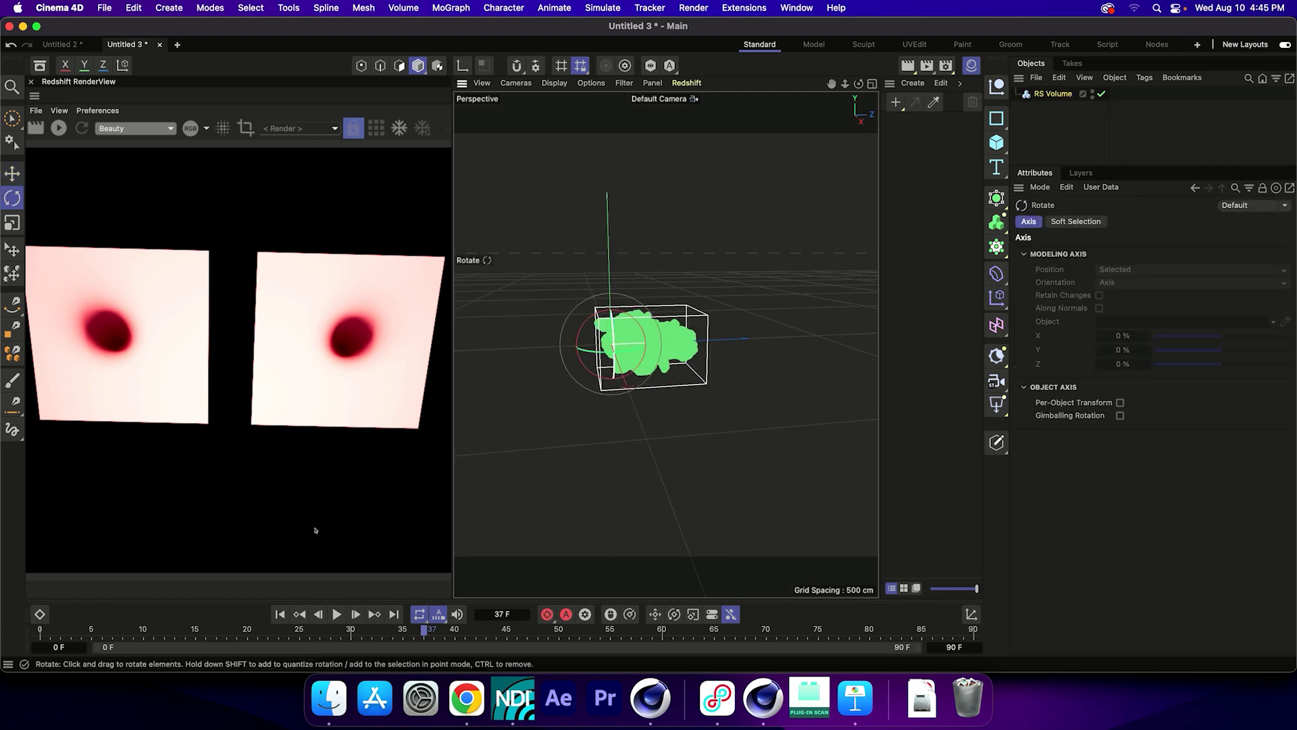
pyautogui.moveTo(611, 296); pyautogui.dragTo(650, 309)
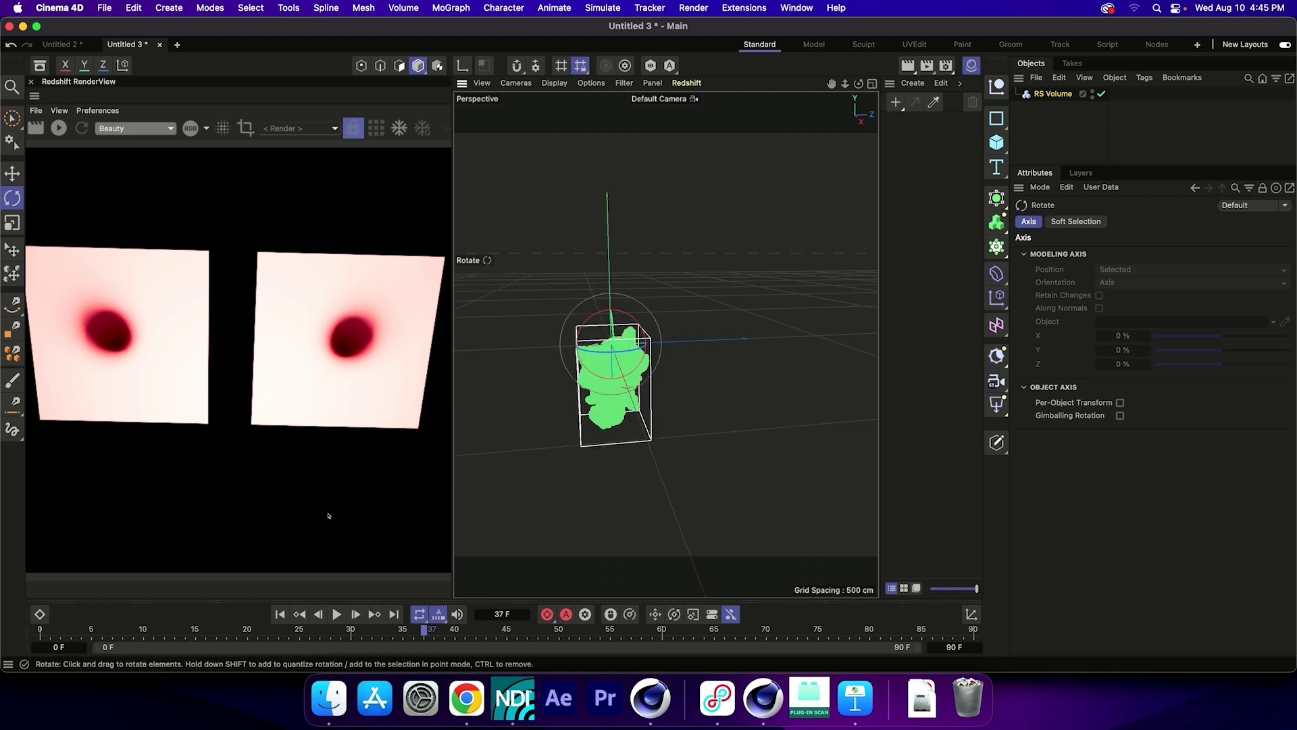
pyautogui.press('e')
pyautogui.click(666, 145)
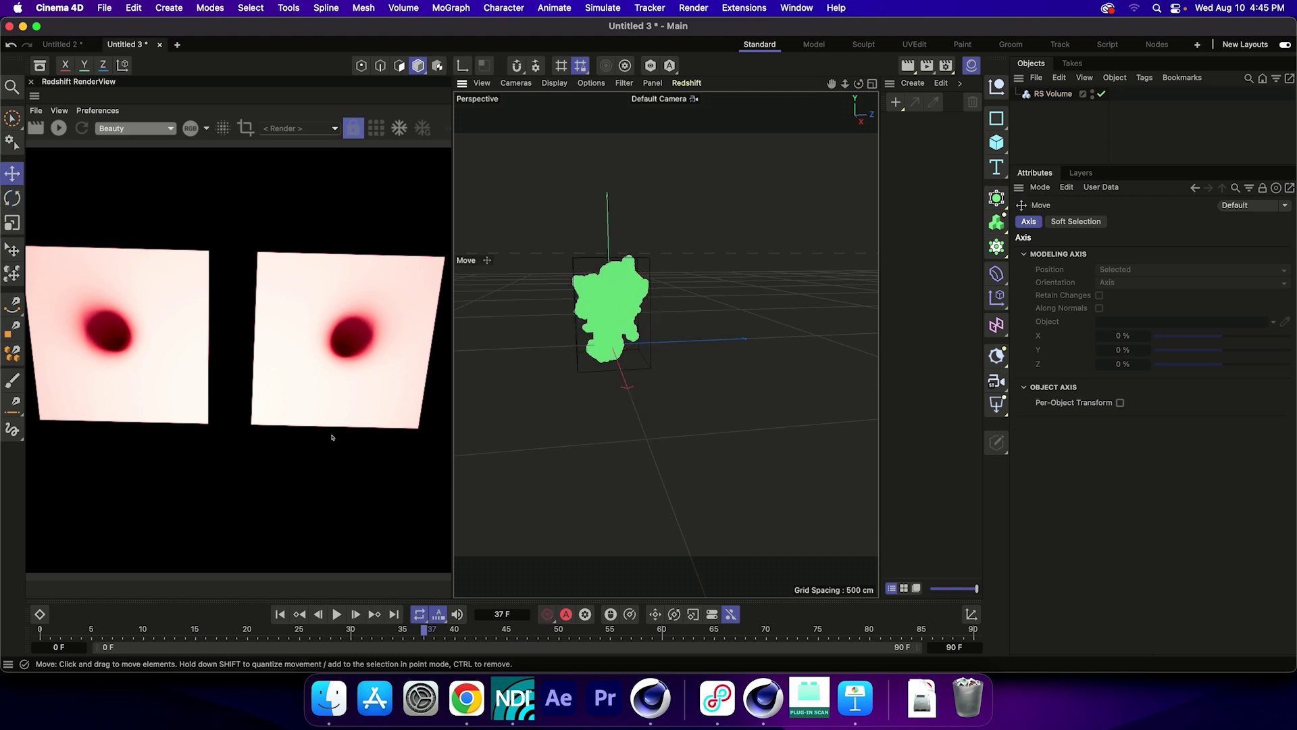
pyautogui.keyDown('alt'); pyautogui.moveTo(636, 319); pyautogui.dragTo(581, 321); pyautogui.keyUp('alt')
pyautogui.keyDown('alt'); pyautogui.moveTo(290, 526); pyautogui.dragTo(316, 518, button='right'); pyautogui.keyUp('alt')
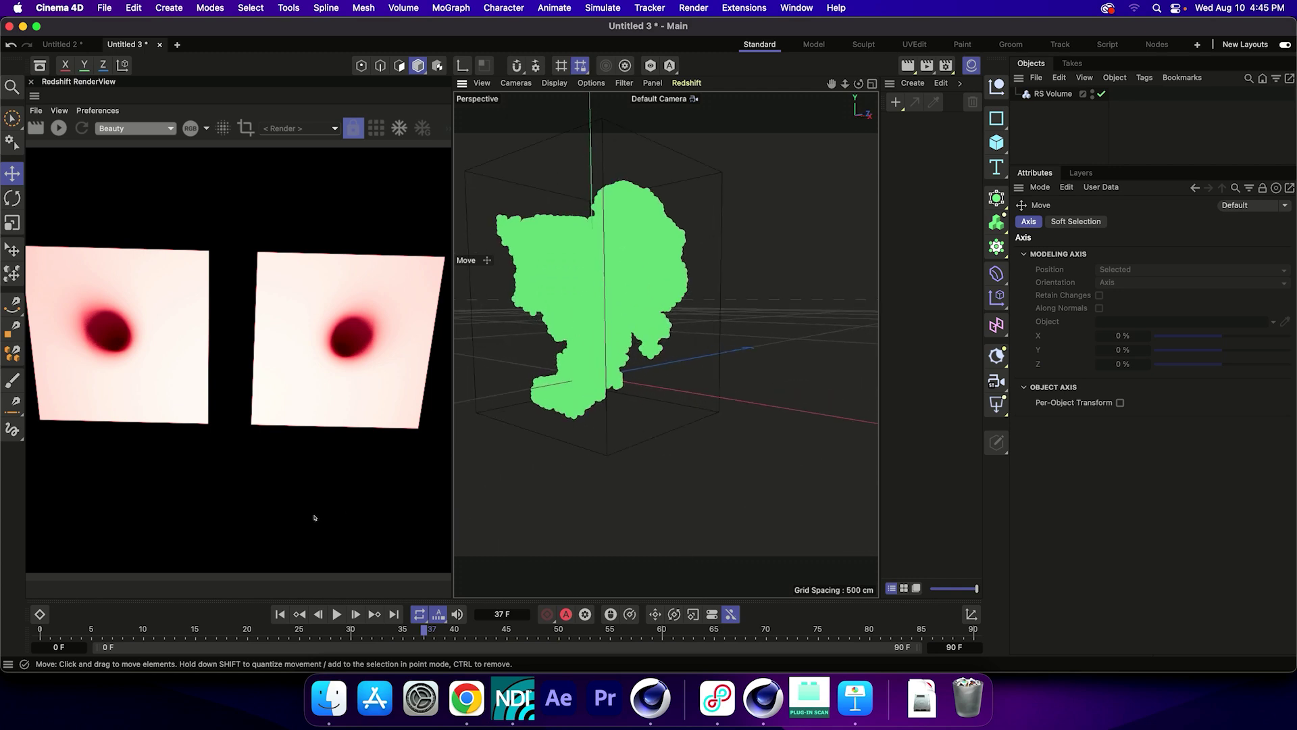
pyautogui.keyDown('alt'); pyautogui.moveTo(315, 518); pyautogui.dragTo(327, 536, button='middle'); pyautogui.keyUp('alt')
pyautogui.keyDown('alt'); pyautogui.moveTo(327, 536); pyautogui.dragTo(339, 534); pyautogui.keyUp('alt')
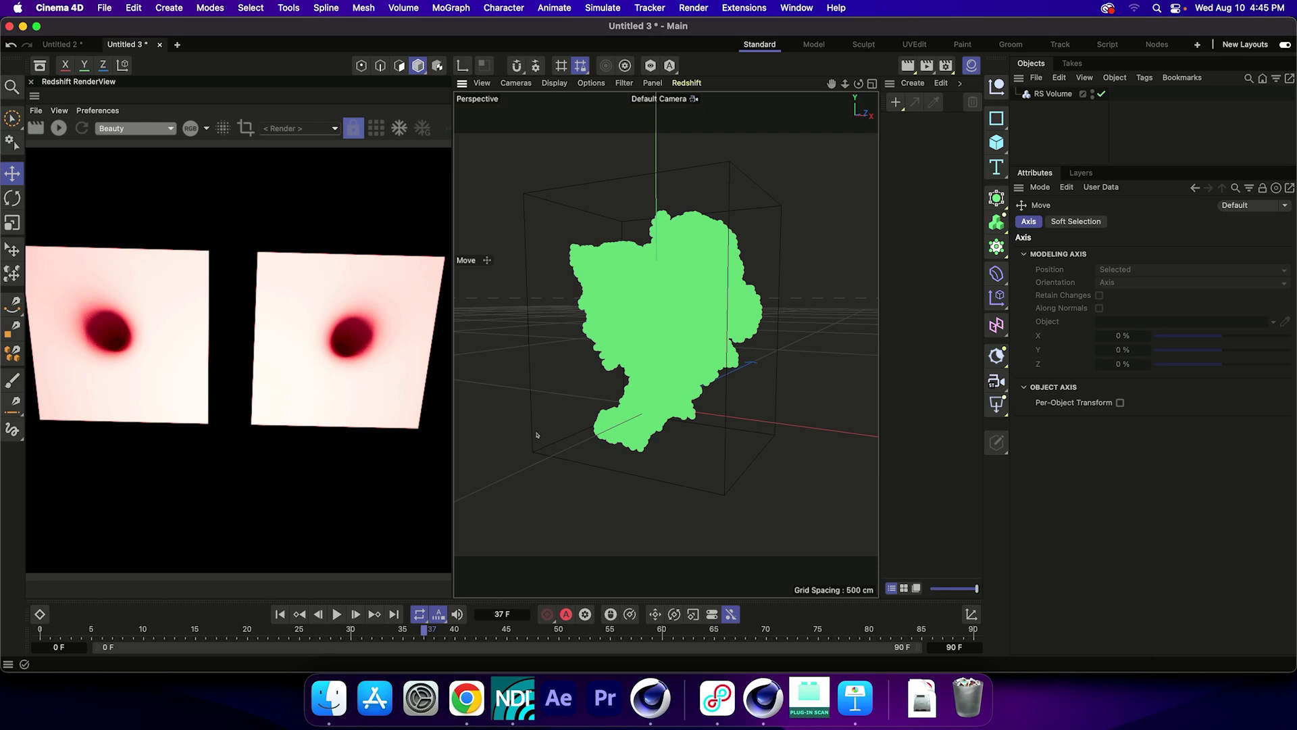
# - Test a scale of 3 on the RS Volume in its Coordinates settings
pyautogui.click(531, 405)
pyautogui.keyDown('alt'); pyautogui.moveTo(393, 522); pyautogui.dragTo(331, 521, button='right'); pyautogui.keyUp('alt')
pyautogui.keyDown('alt'); pyautogui.moveTo(390, 525); pyautogui.dragTo(338, 545, button='middle'); pyautogui.keyUp('alt')
pyautogui.keyDown('alt'); pyautogui.moveTo(338, 544); pyautogui.dragTo(311, 546, button='right'); pyautogui.keyUp('alt')
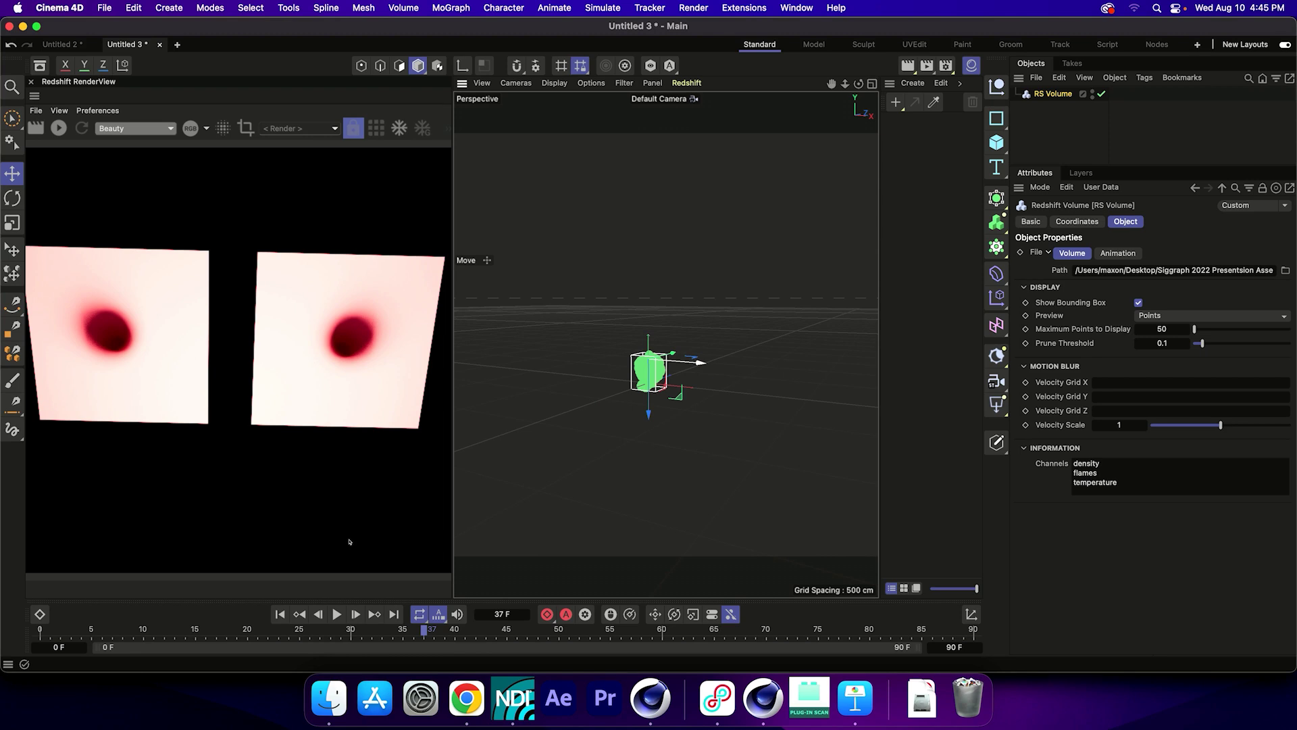
pyautogui.click(549, 469)
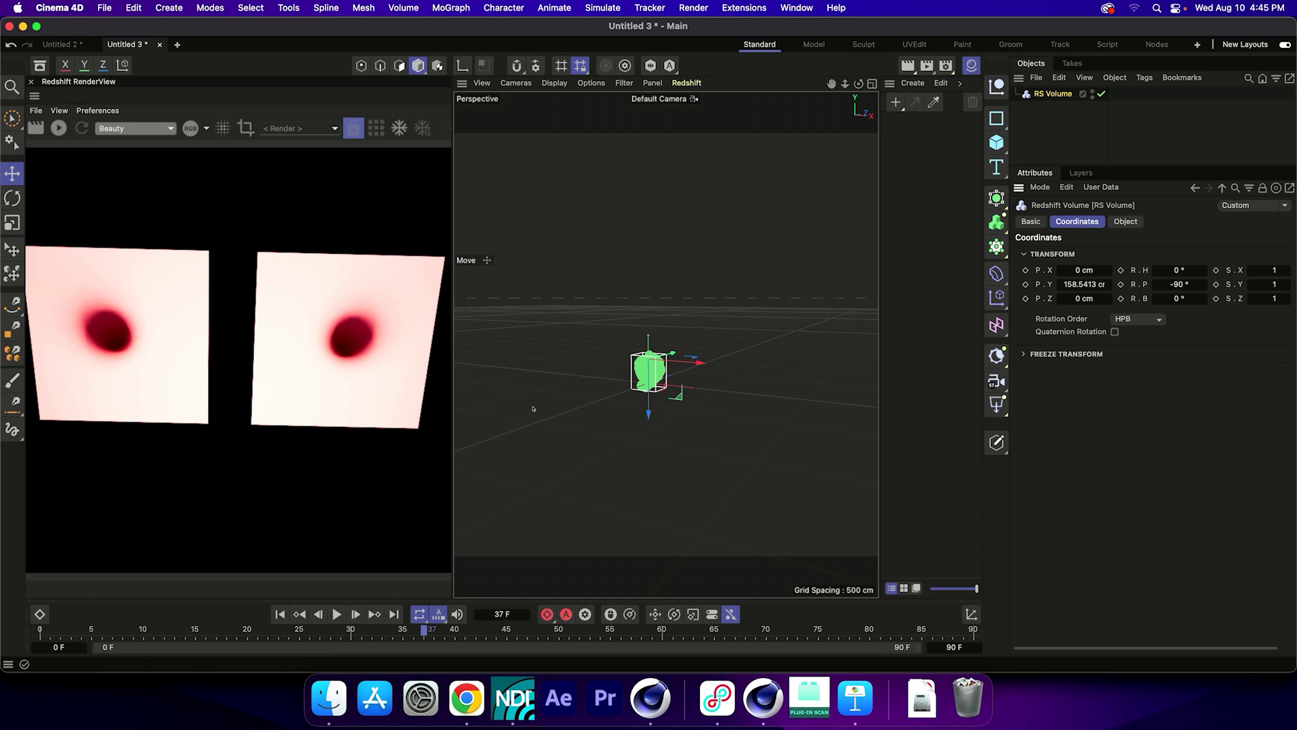
pyautogui.doubleClick(1270, 269)
pyautogui.write('3')
pyautogui.press('Tab')
pyautogui.press('Tab')
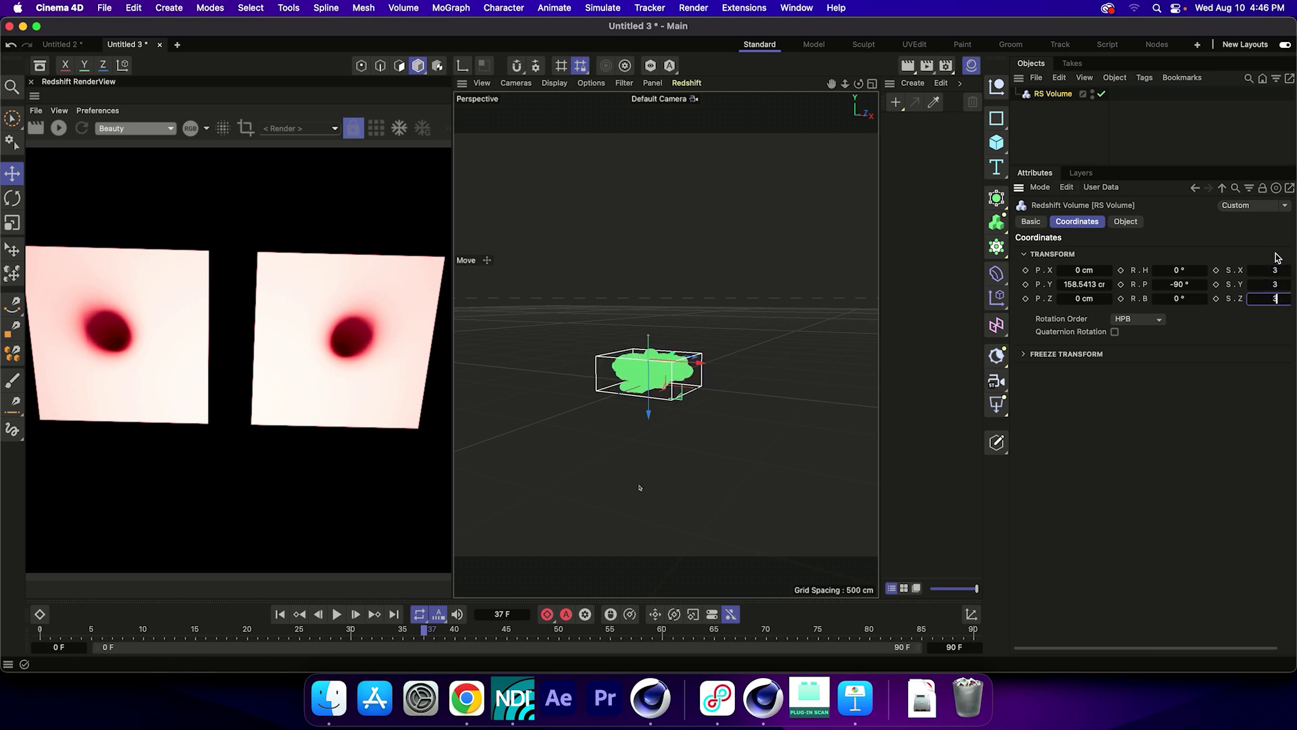
pyautogui.write('3')
pyautogui.press('Return')
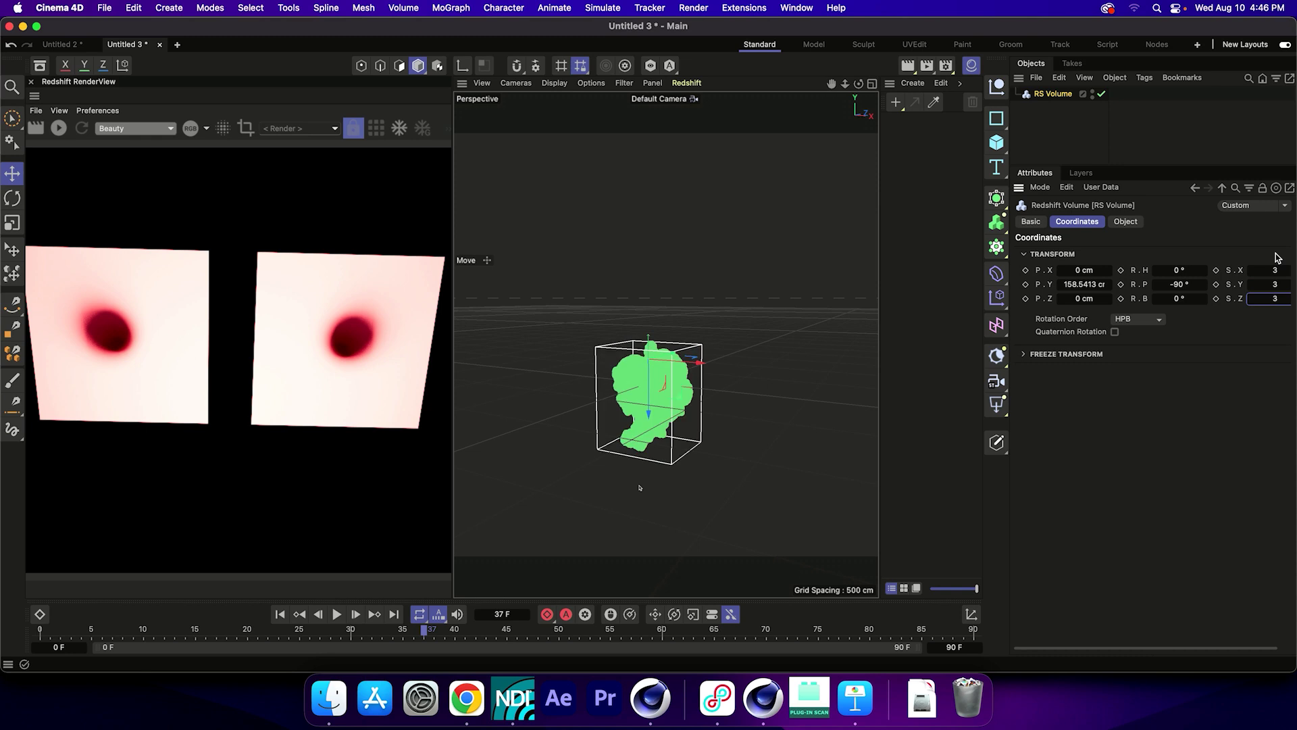
# - Reset the RS Volume's scale values back to 1
pyautogui.doubleClick(1276, 271)
pyautogui.write('1')
pyautogui.press('Tab')
pyautogui.write('1')
pyautogui.press('Tab')
pyautogui.write('1')
pyautogui.press('Return')
pyautogui.click(651, 375)
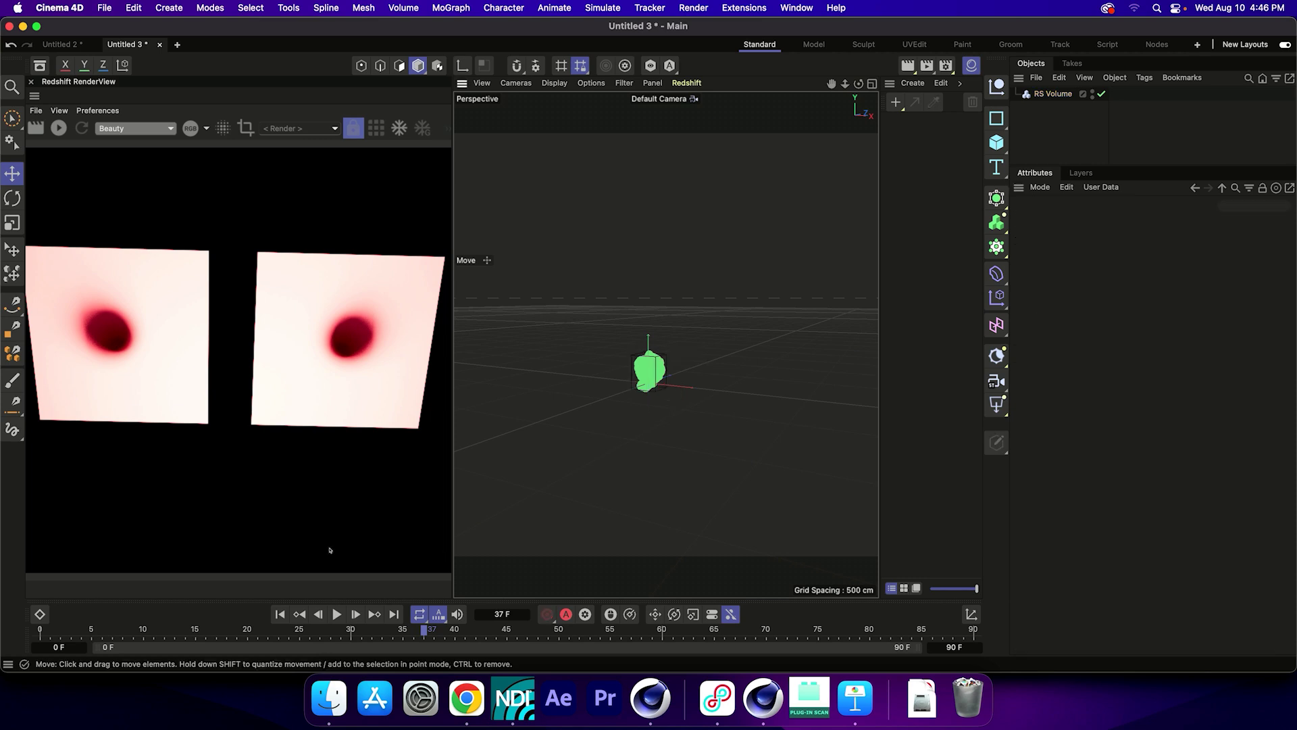
pyautogui.moveTo(327, 550)
pyautogui.keyDown('alt'); pyautogui.mouseDown(button='right')
pyautogui.moveTo(403, 535)
pyautogui.moveTo(376, 530)
pyautogui.mouseUp(button='right'); pyautogui.keyUp('alt')
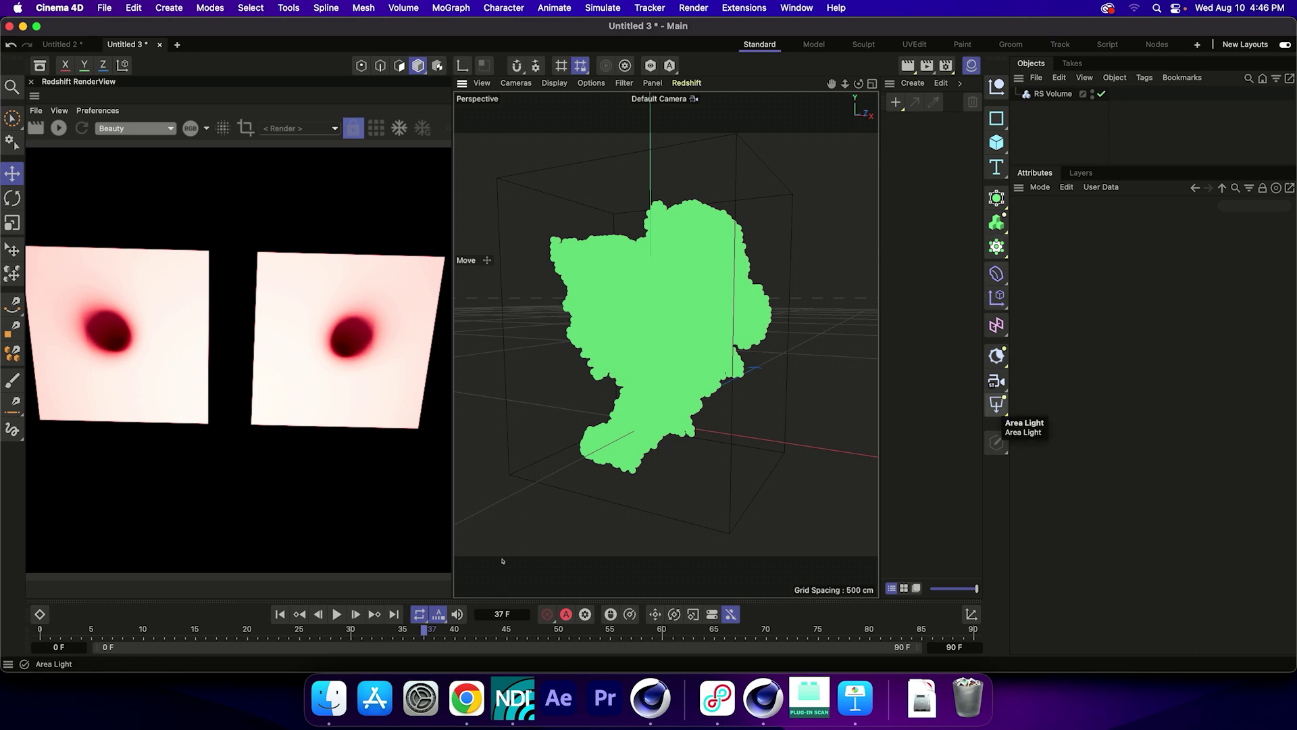
# - Add an RS Area Light with a Target tag aimed at the RS Volume
pyautogui.click(999, 405)
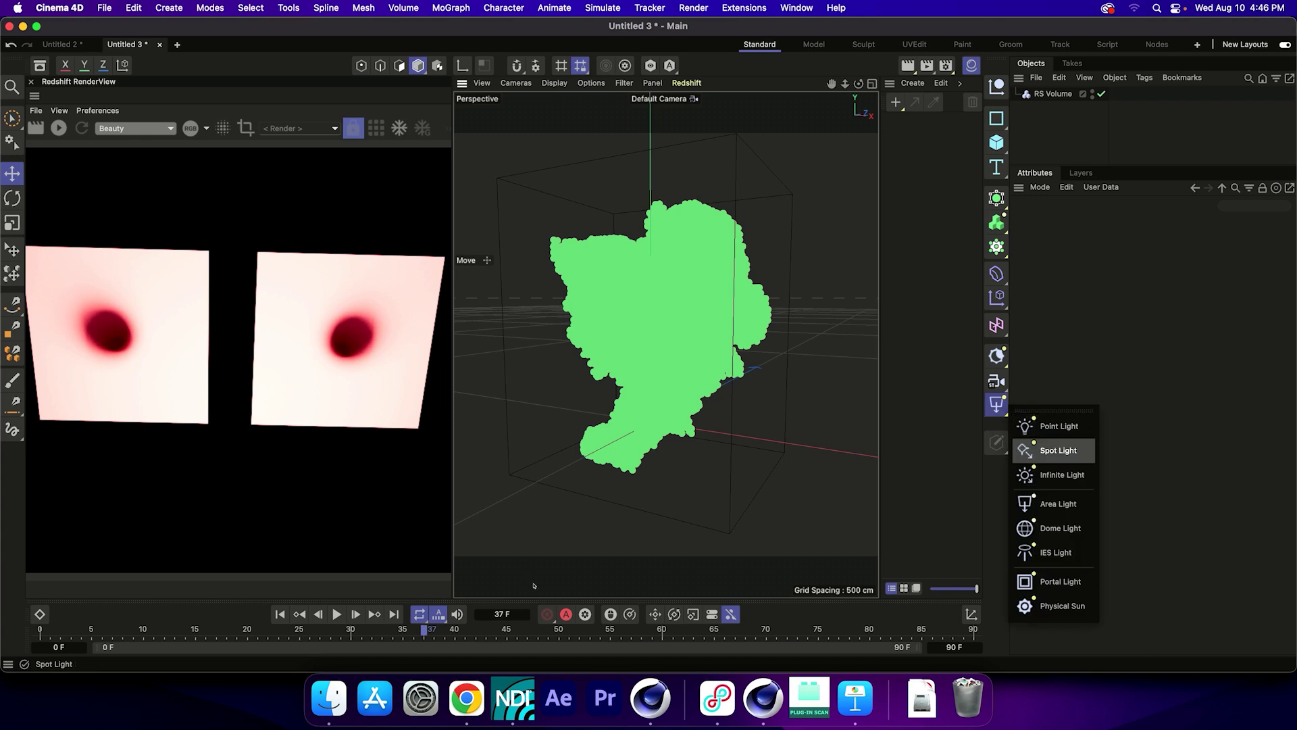
pyautogui.moveTo(1054, 504); pyautogui.dragTo(1054, 503)
pyautogui.rightClick(1057, 107)
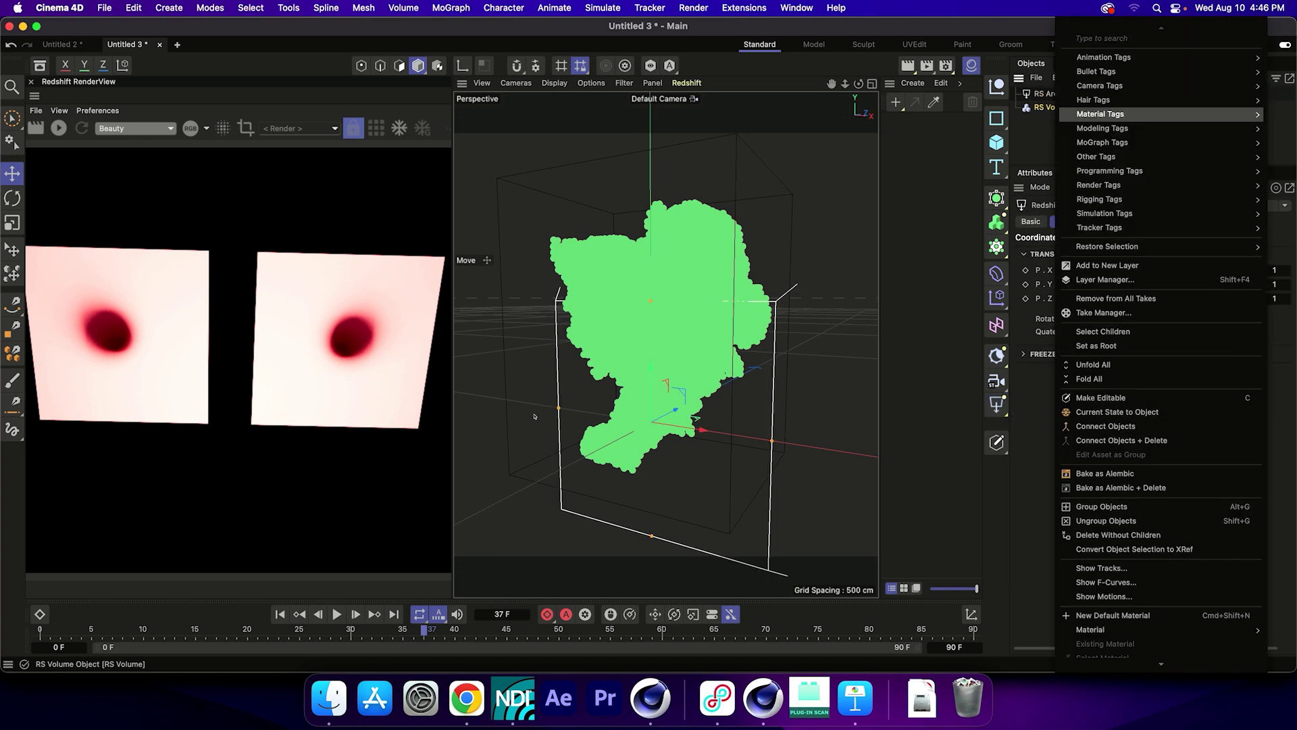
pyautogui.moveTo(1115, 58)
pyautogui.click(1034, 102)
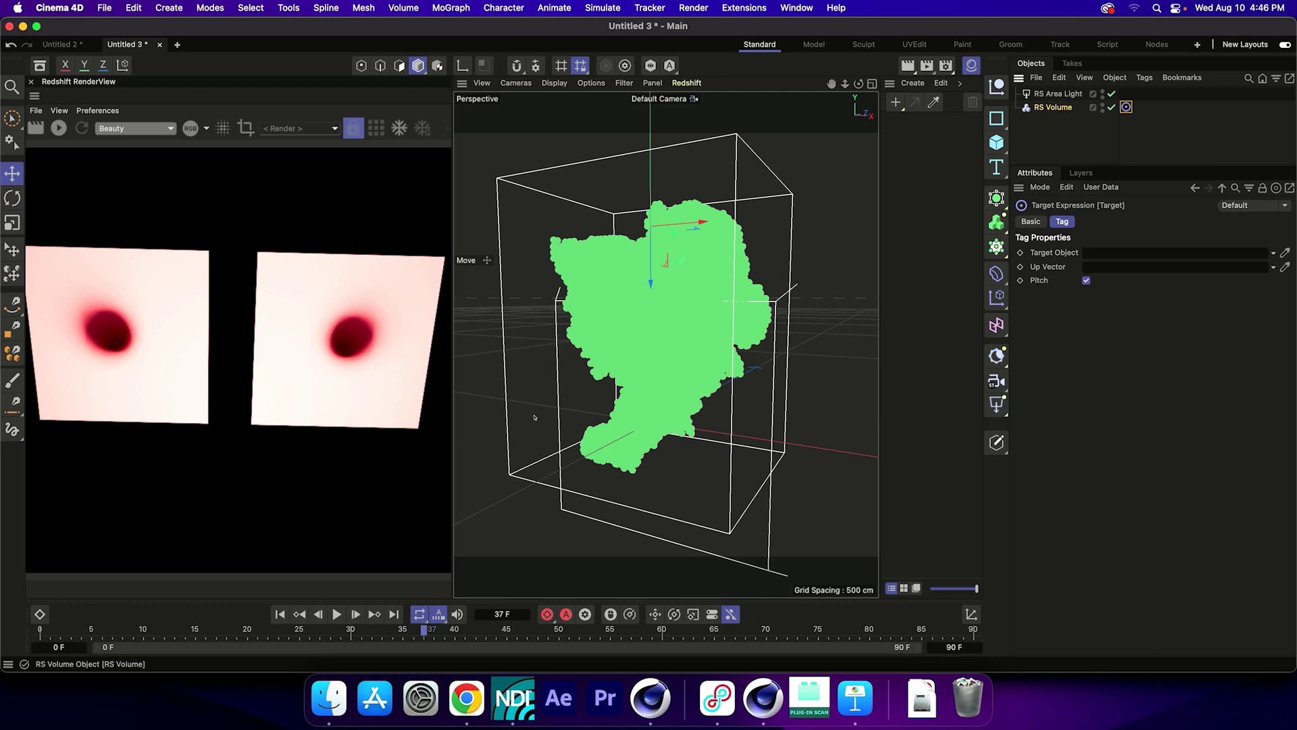
pyautogui.moveTo(1126, 108); pyautogui.dragTo(1114, 253)
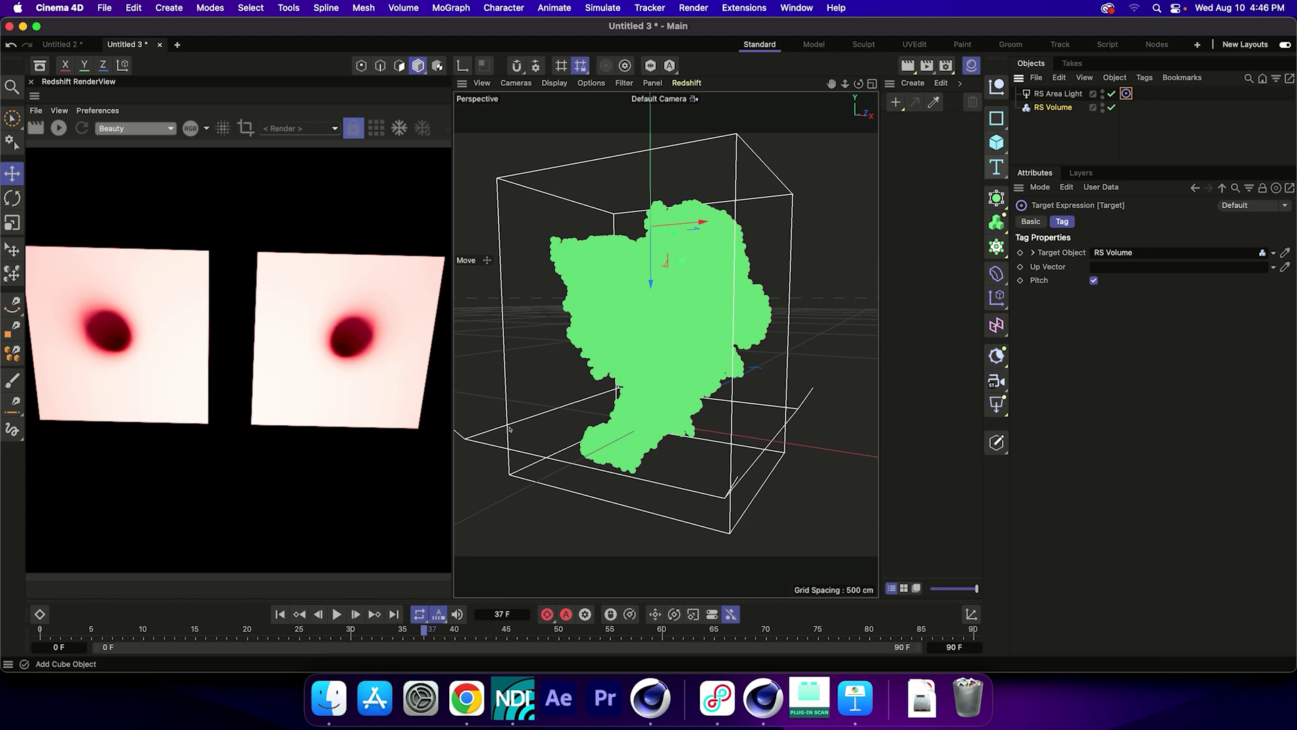
# - Position the area light above and beside the plume in the four-view layout, then restart RenderView
pyautogui.click(538, 407)
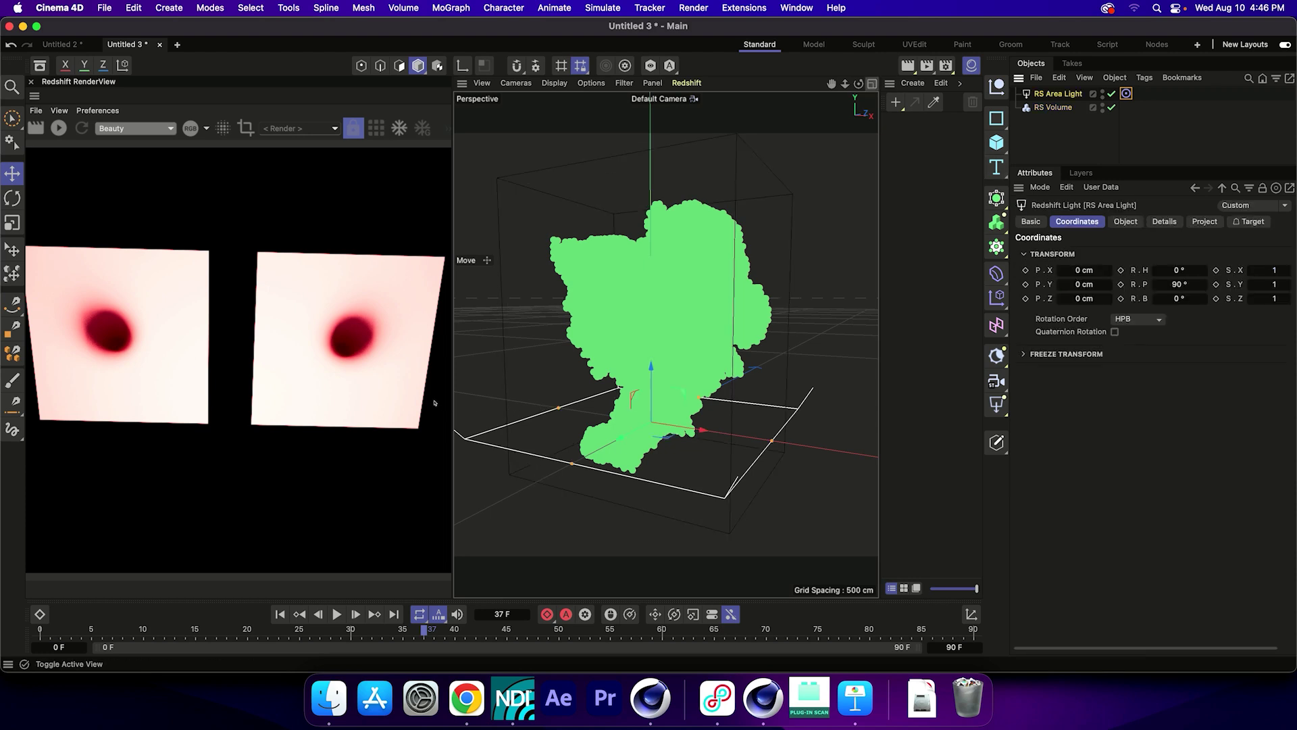
pyautogui.press('F5')
pyautogui.moveTo(786, 213); pyautogui.dragTo(789, 218)
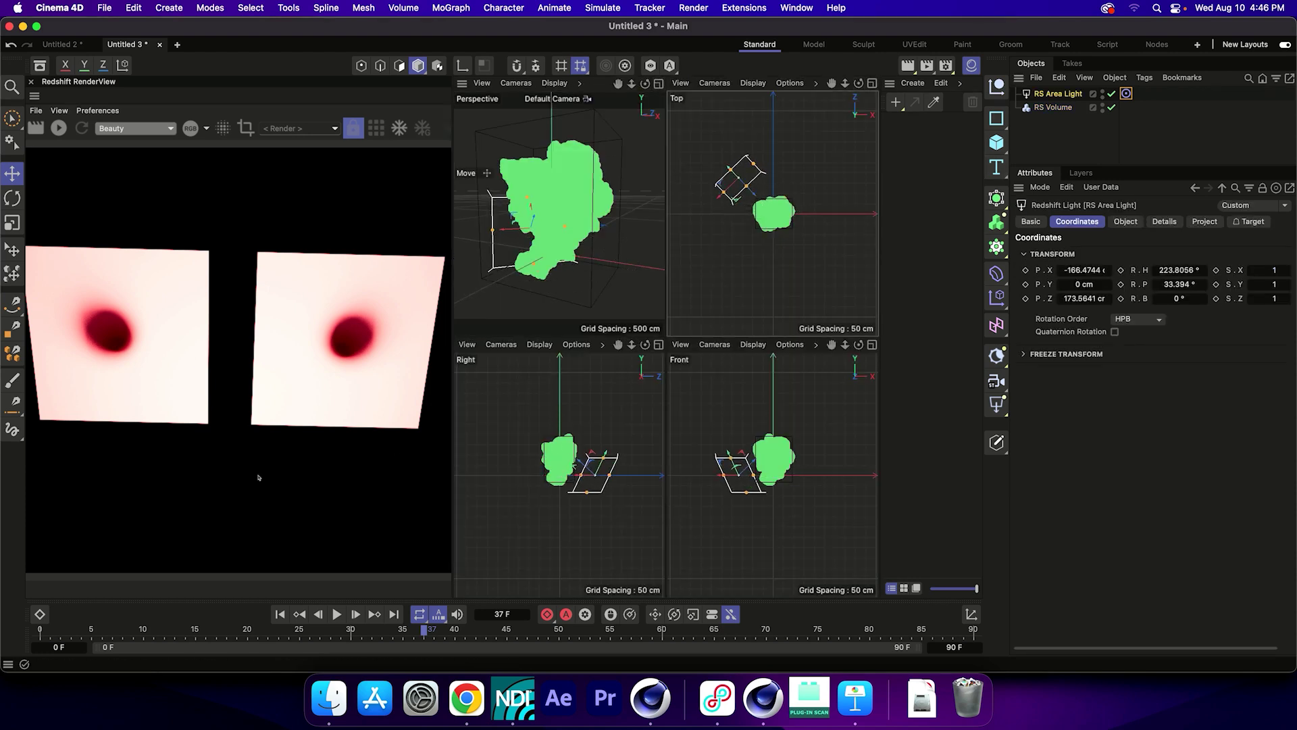
pyautogui.moveTo(525, 233); pyautogui.dragTo(503, 155)
pyautogui.moveTo(252, 444); pyautogui.dragTo(266, 446)
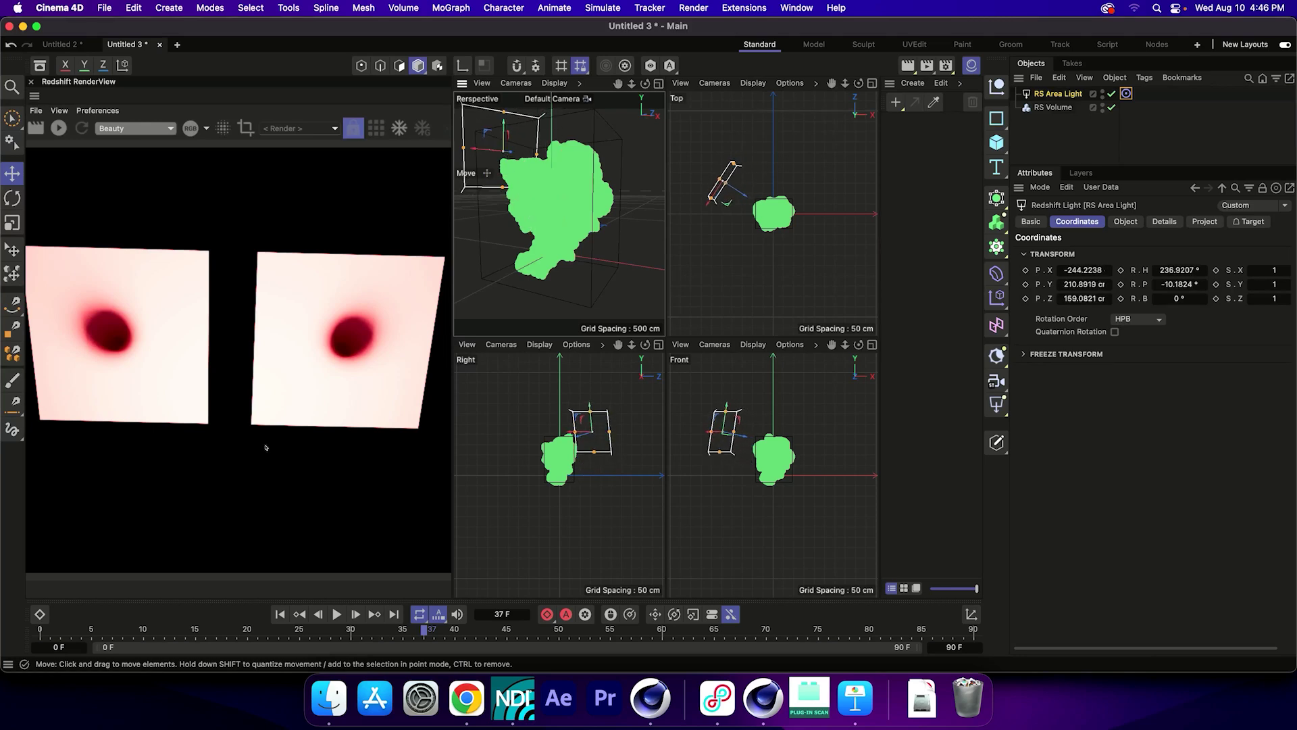
pyautogui.moveTo(381, 454); pyautogui.dragTo(330, 405)
pyautogui.click(659, 83)
pyautogui.click(59, 128)
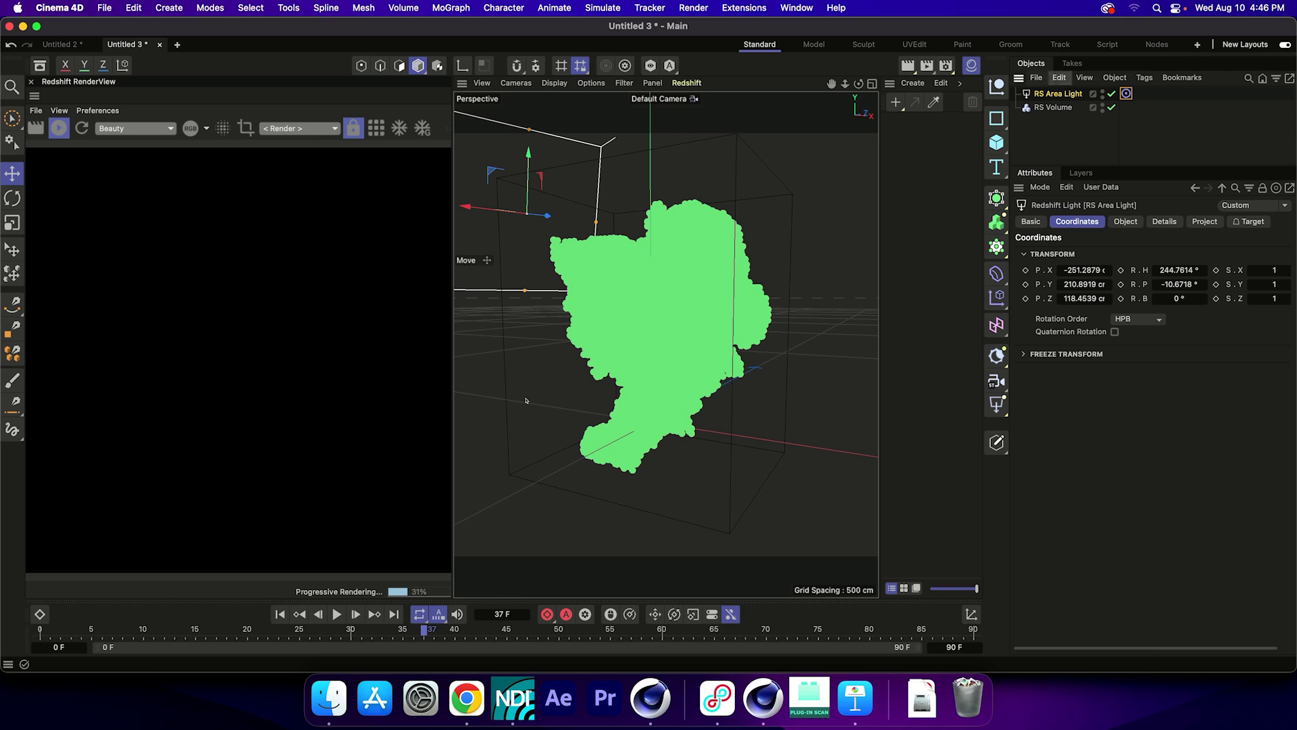
# - Check the area light's Details settings, then create a new Redshift Volume material for the RS Volume
pyautogui.click(1125, 221)
pyautogui.click(1165, 222)
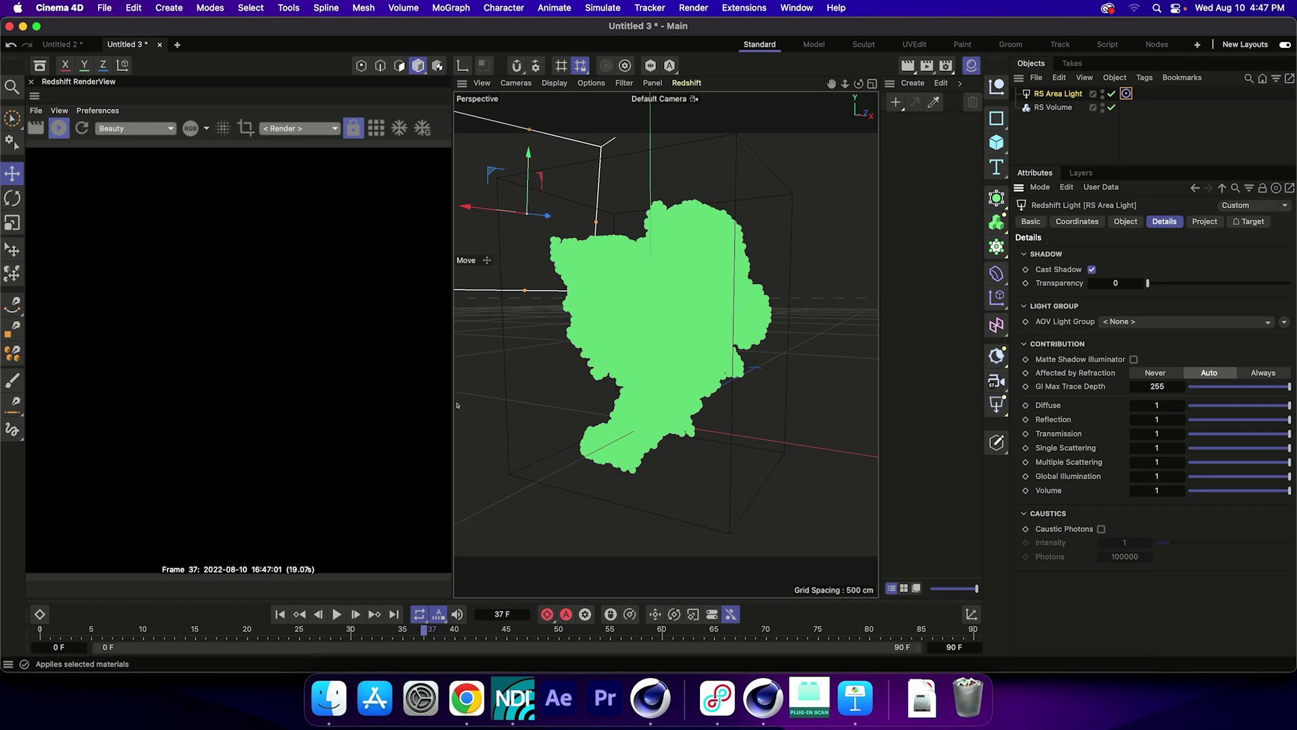
pyautogui.click(913, 83)
pyautogui.moveTo(933, 150)
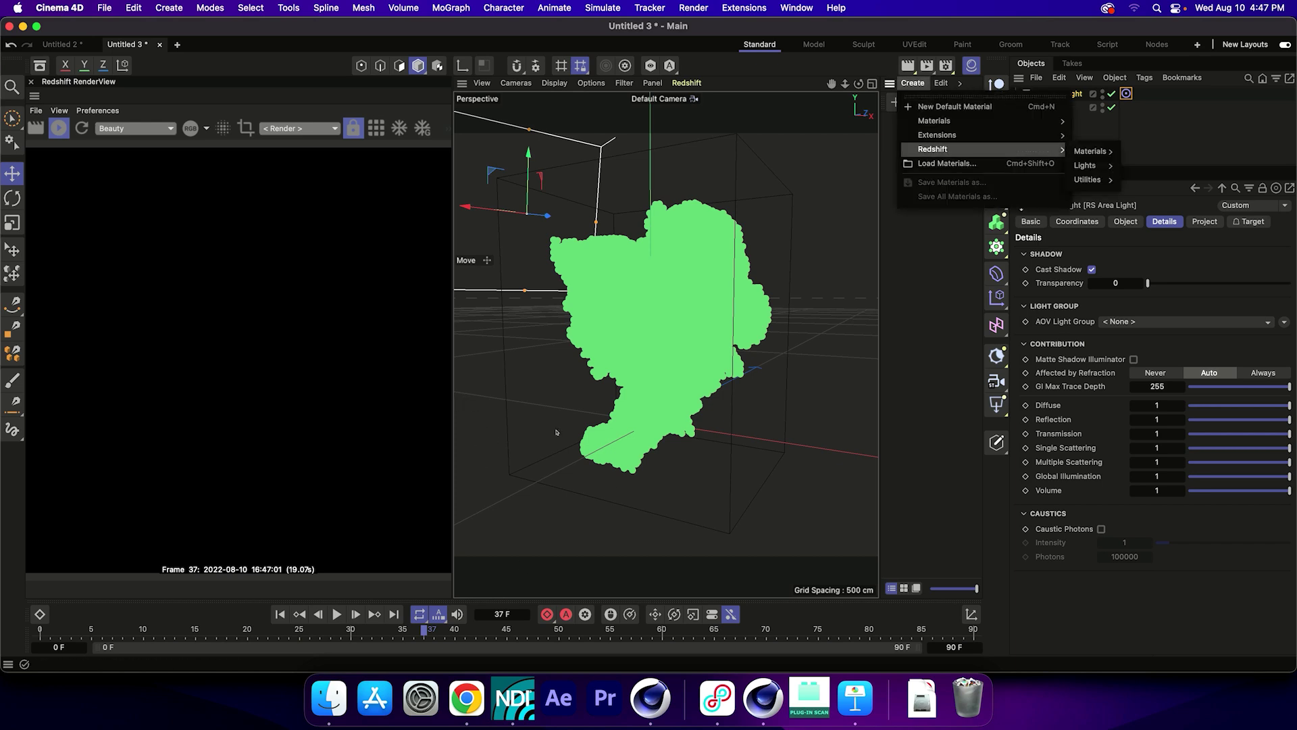
pyautogui.moveTo(1091, 151)
pyautogui.press('Return')
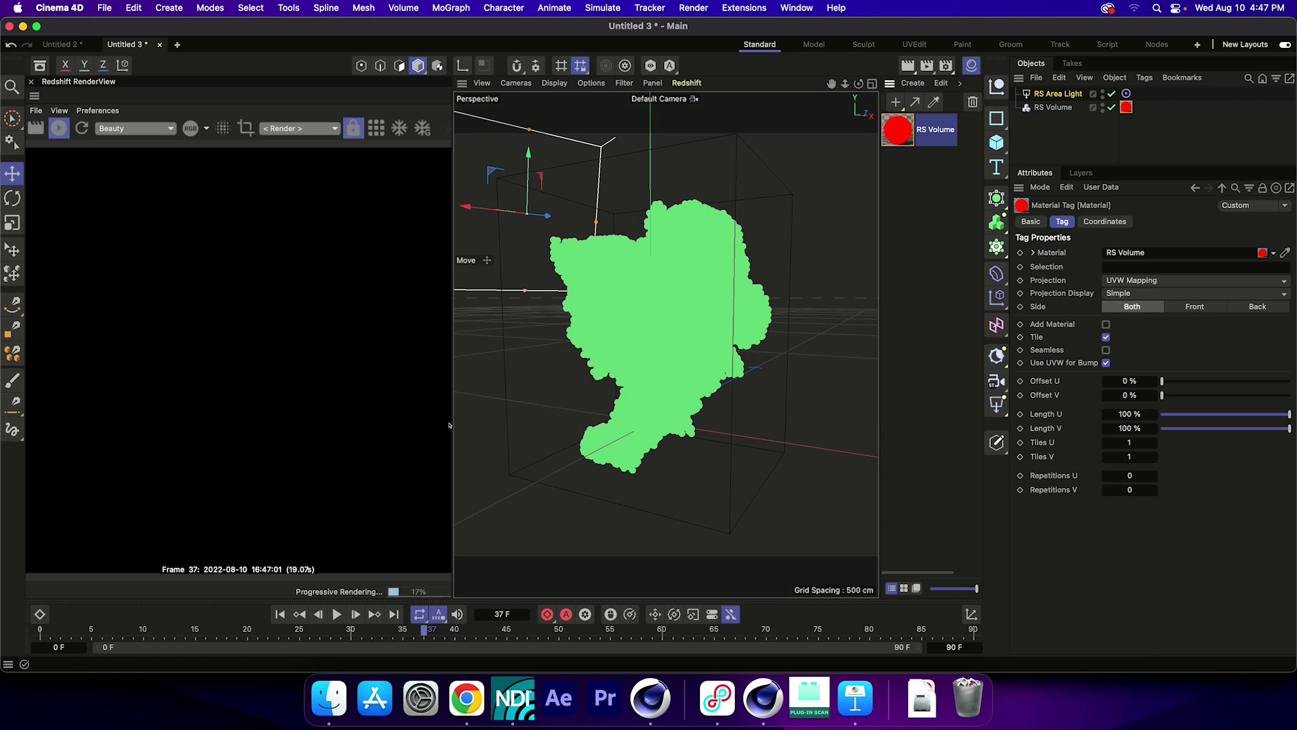
# - Open the RS Volume material's node graph and arrange the Output and RS Volume nodes
pyautogui.doubleClick(898, 129)
pyautogui.moveTo(526, 121); pyautogui.dragTo(604, 58)
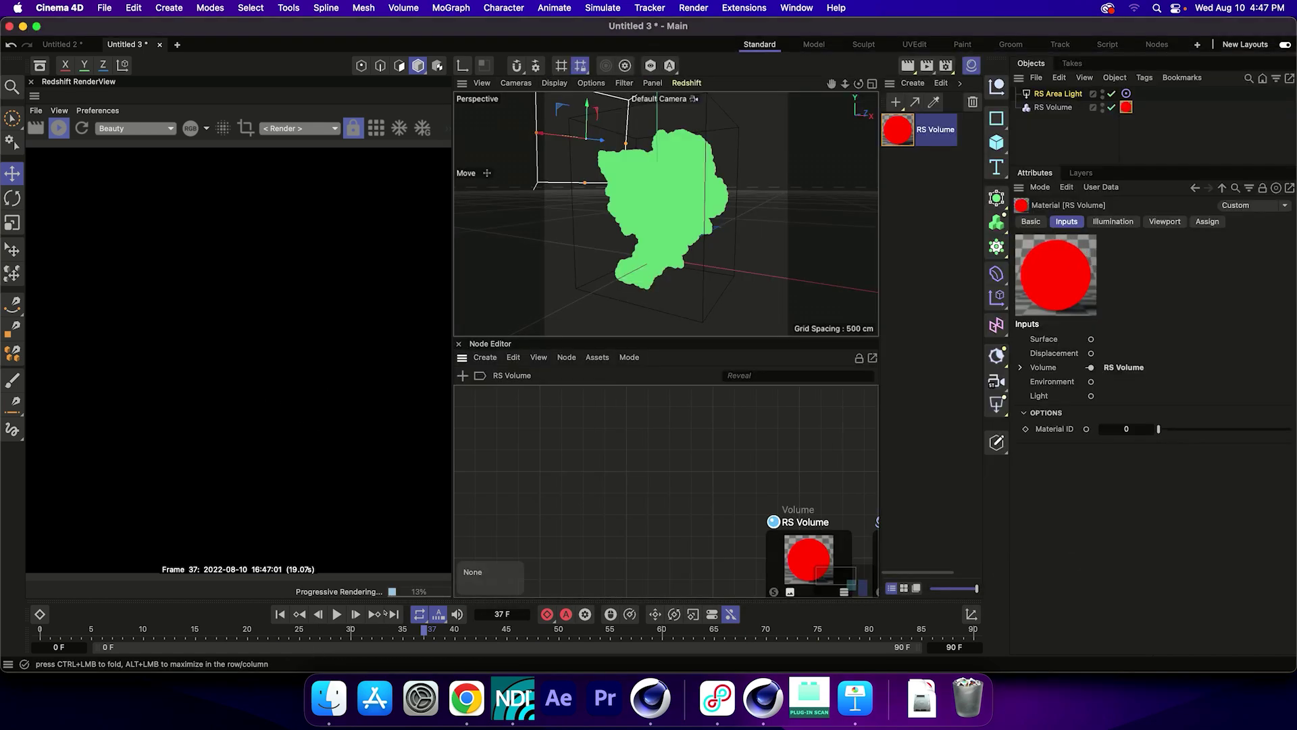
pyautogui.keyDown('alt'); pyautogui.moveTo(811, 592); pyautogui.dragTo(585, 538, button='middle'); pyautogui.keyUp('alt')
pyautogui.click(757, 466)
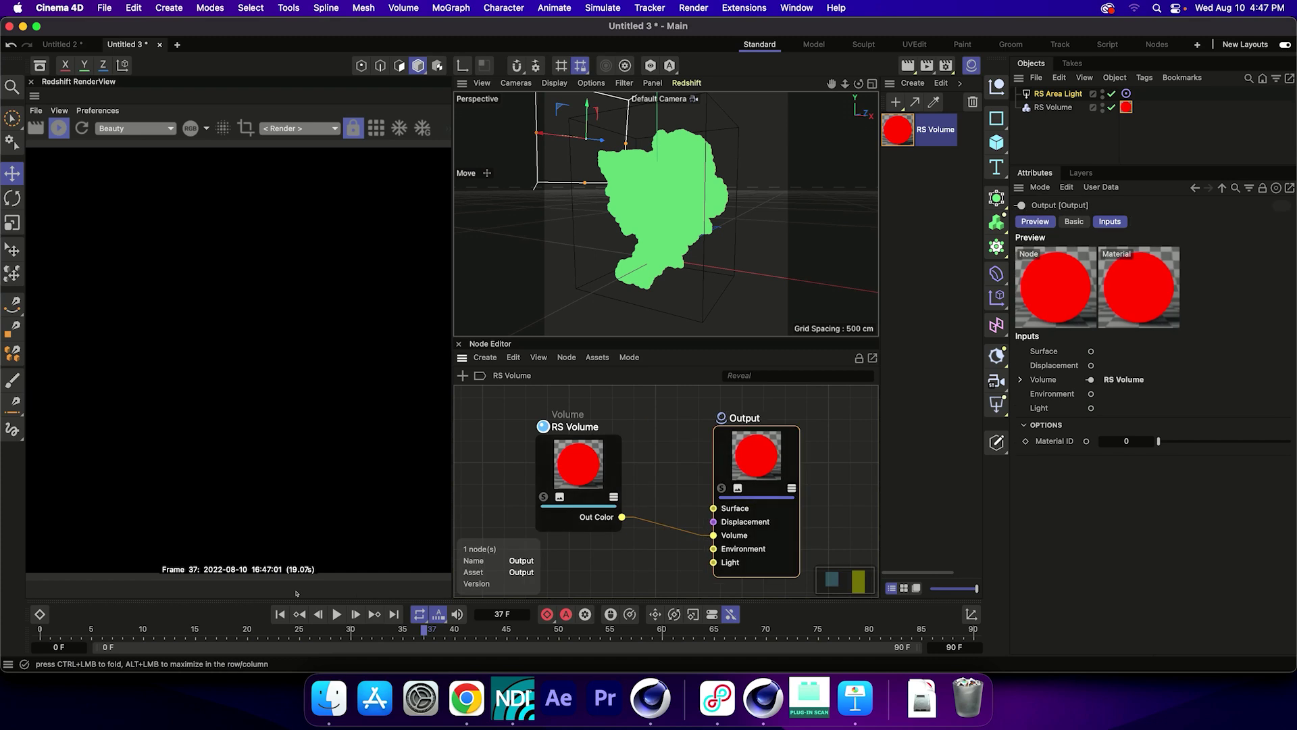
pyautogui.moveTo(580, 466); pyautogui.dragTo(560, 458)
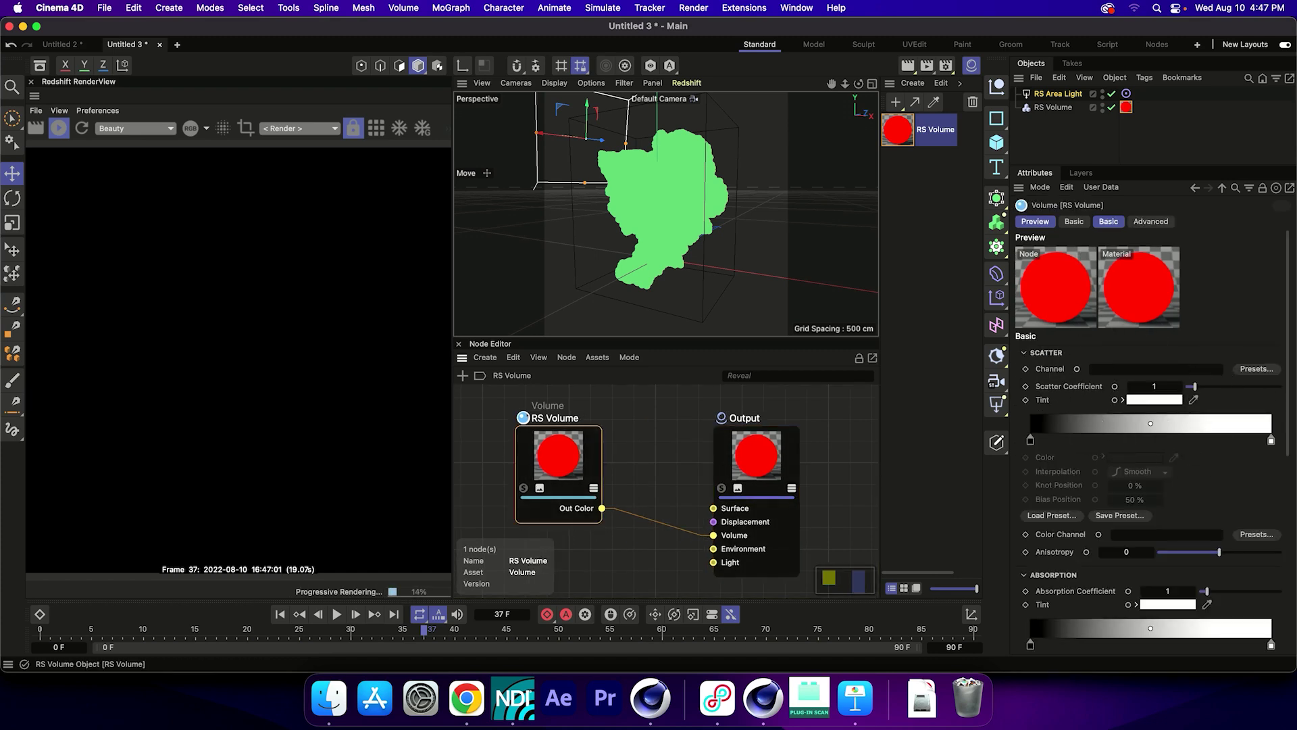
pyautogui.click(1053, 107)
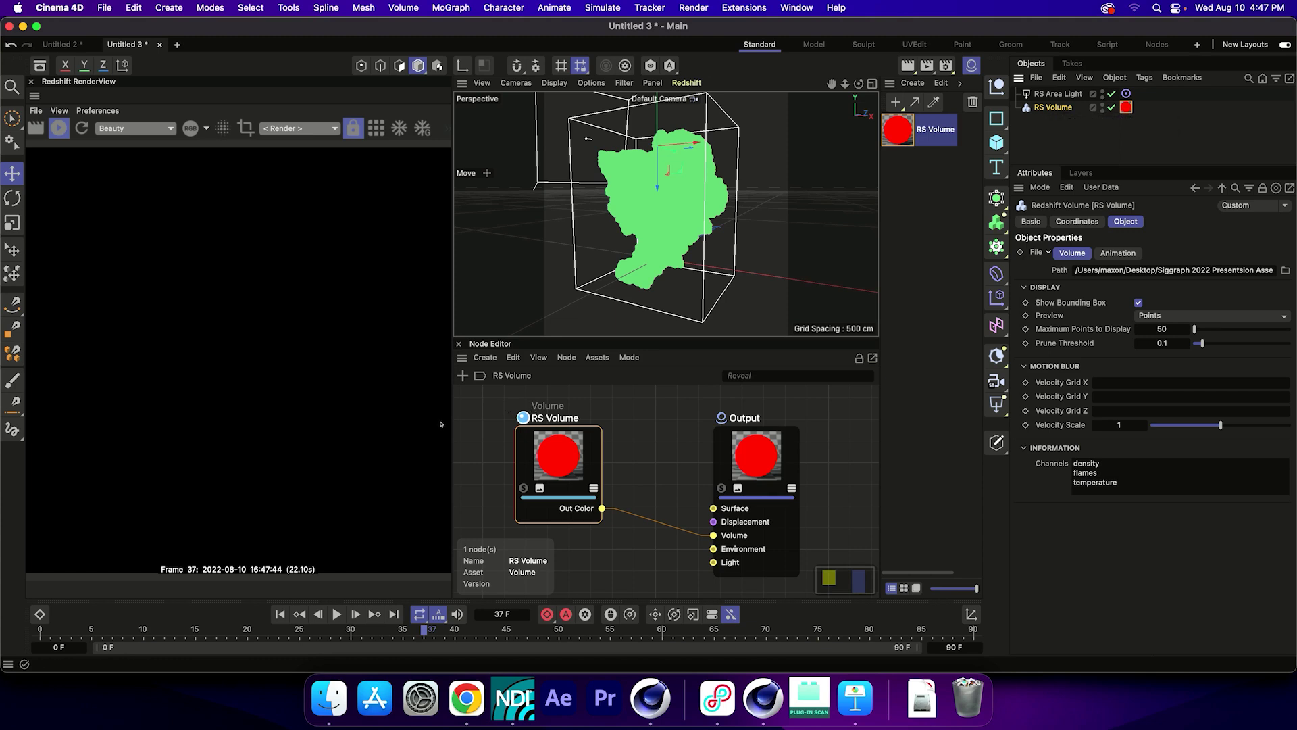
pyautogui.click(534, 409)
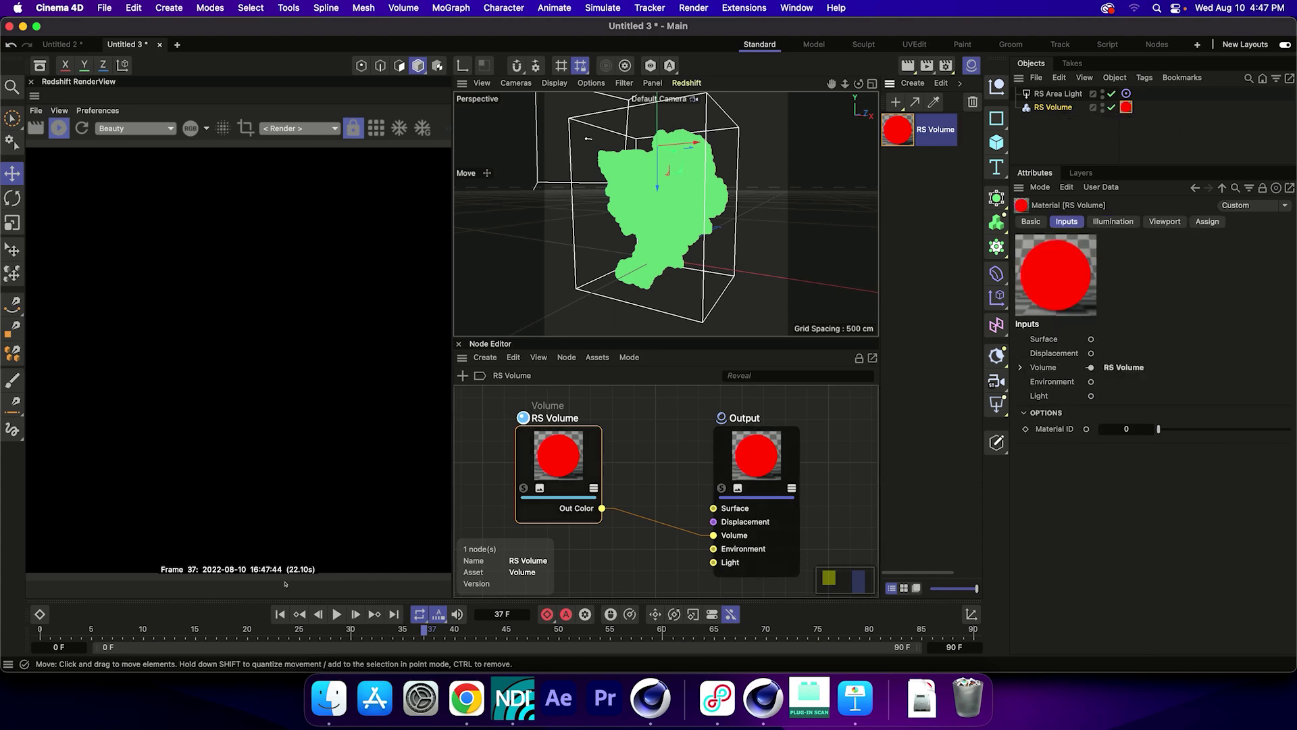
pyautogui.moveTo(558, 466); pyautogui.dragTo(582, 467)
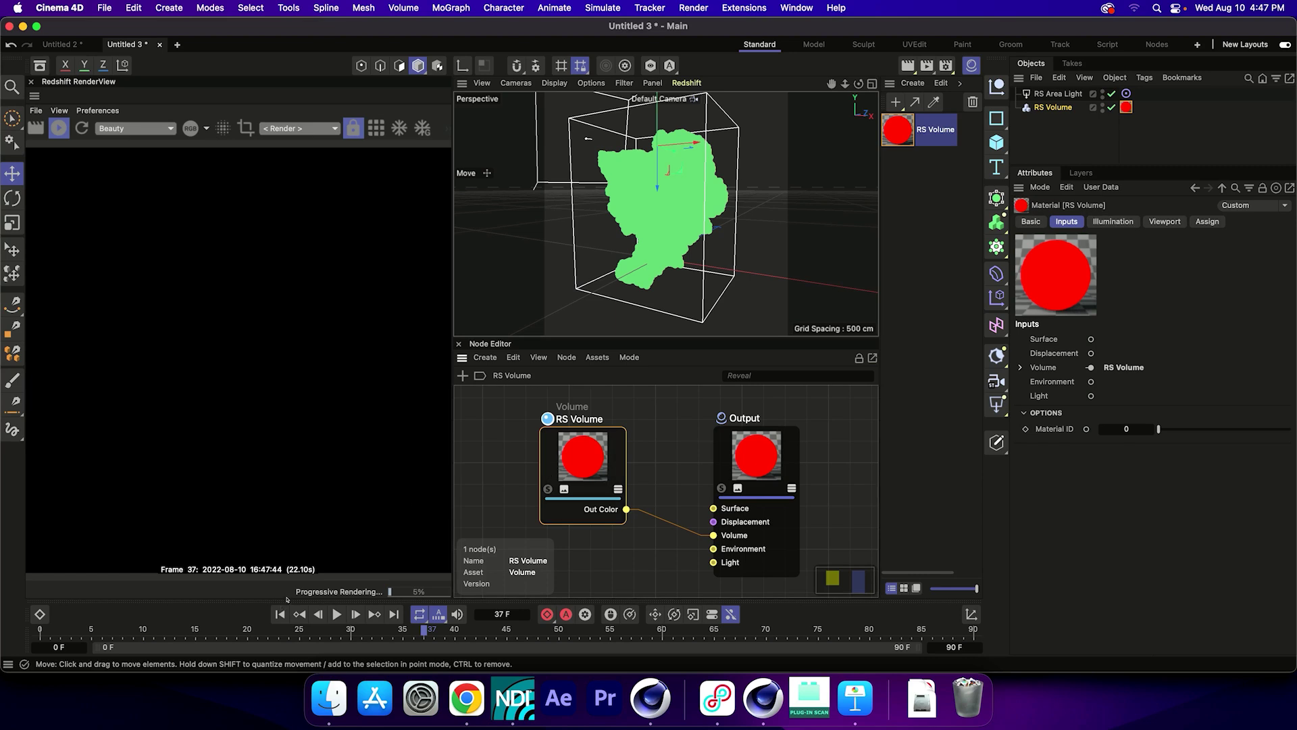
# - Set the RS Volume node's Scatter channel to 'density' and add an RS Dome Light
pyautogui.click(1123, 368)
pyautogui.click(1131, 369)
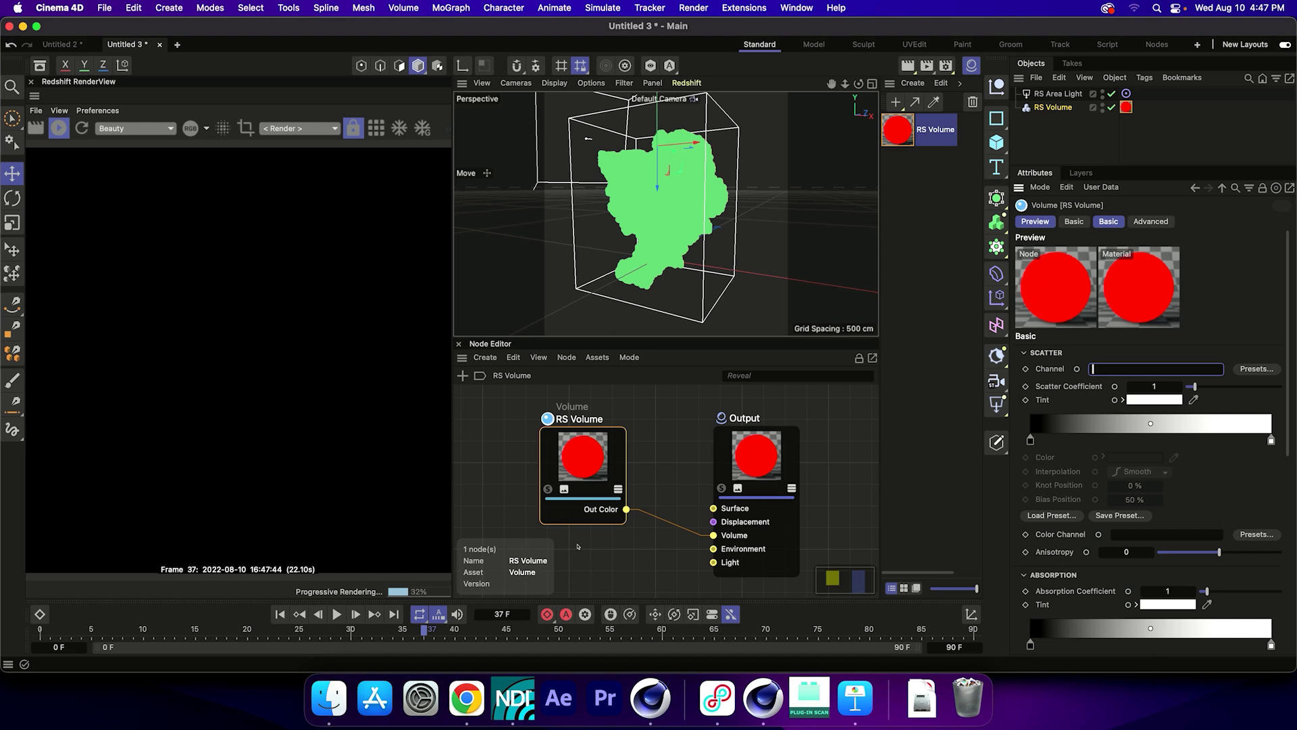
pyautogui.scroll(-8, 578, 546)
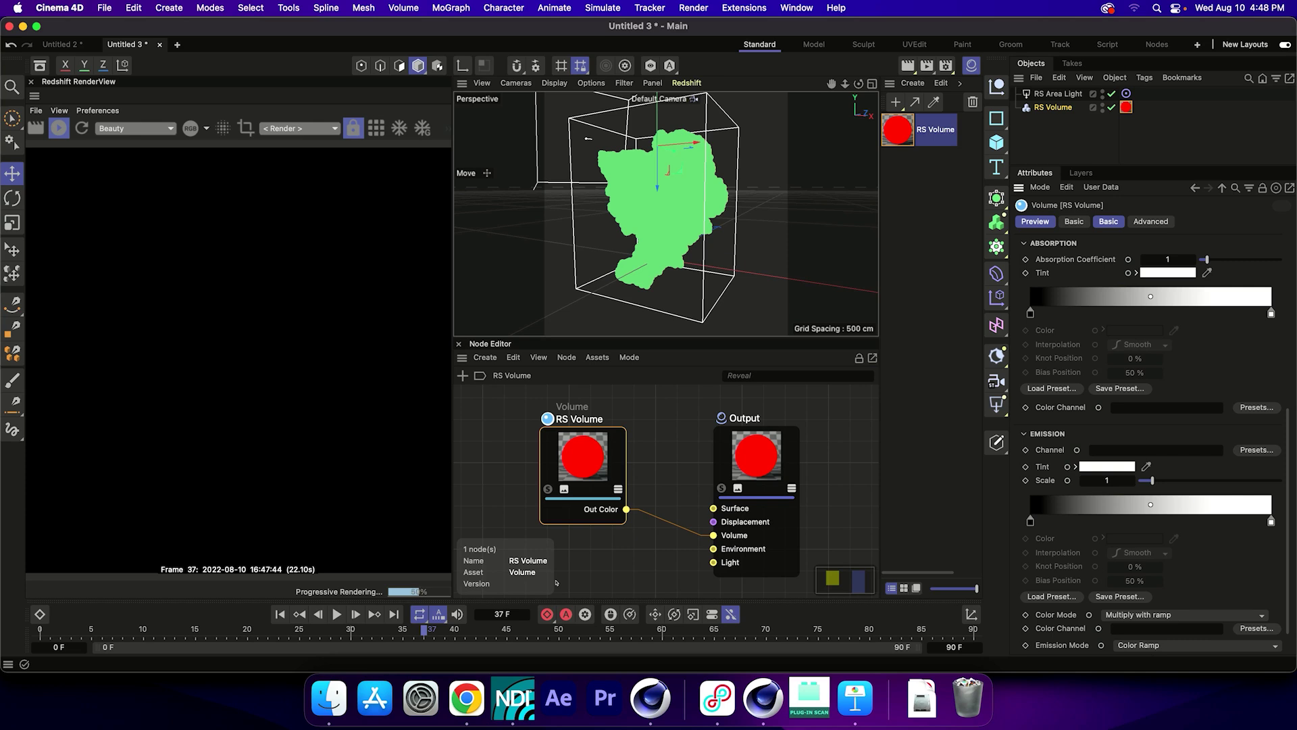
pyautogui.scroll(10, 554, 583)
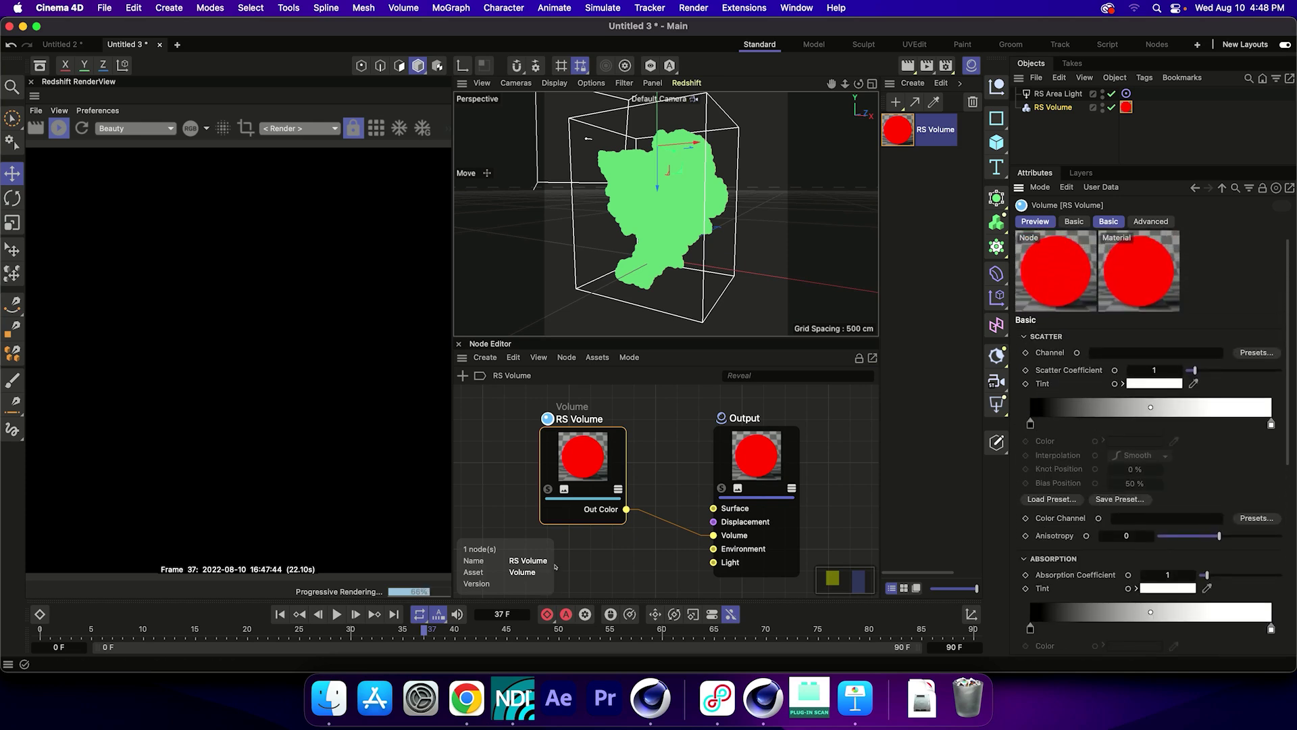
pyautogui.write('density')
pyautogui.press('Return')
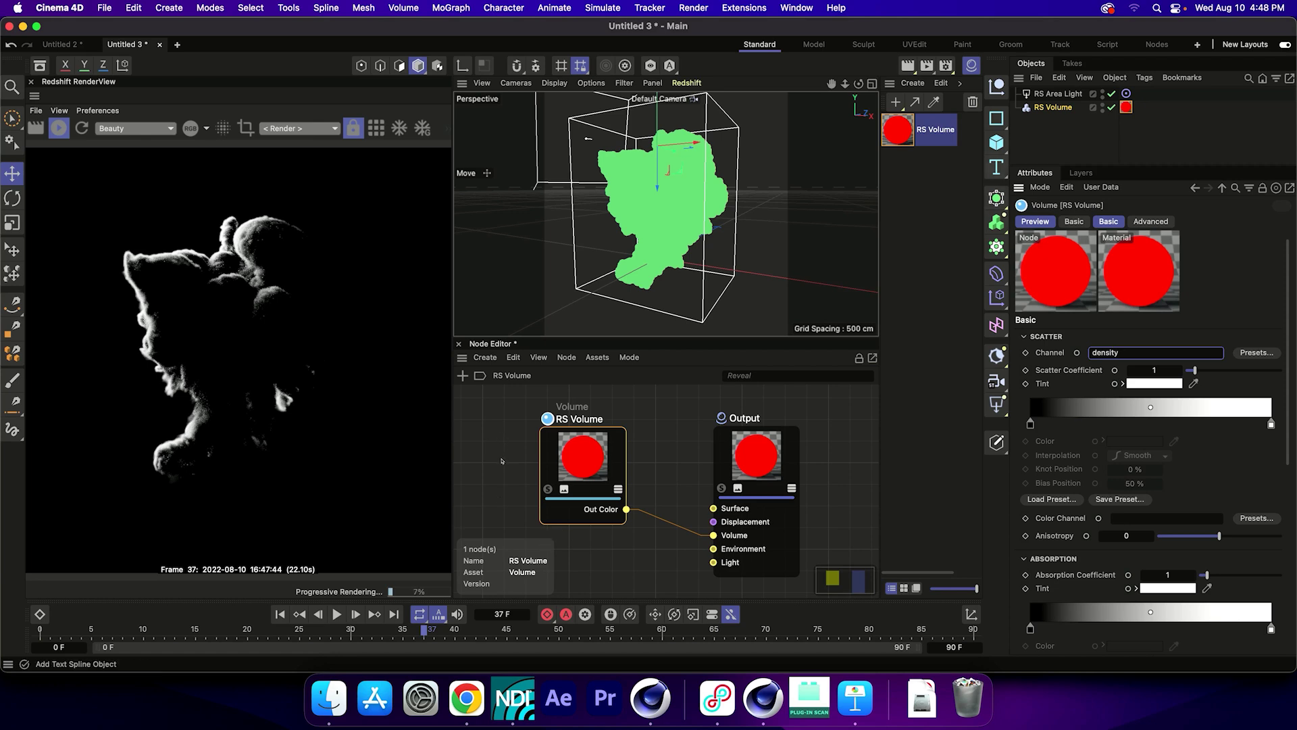
pyautogui.click(996, 405)
pyautogui.click(1060, 528)
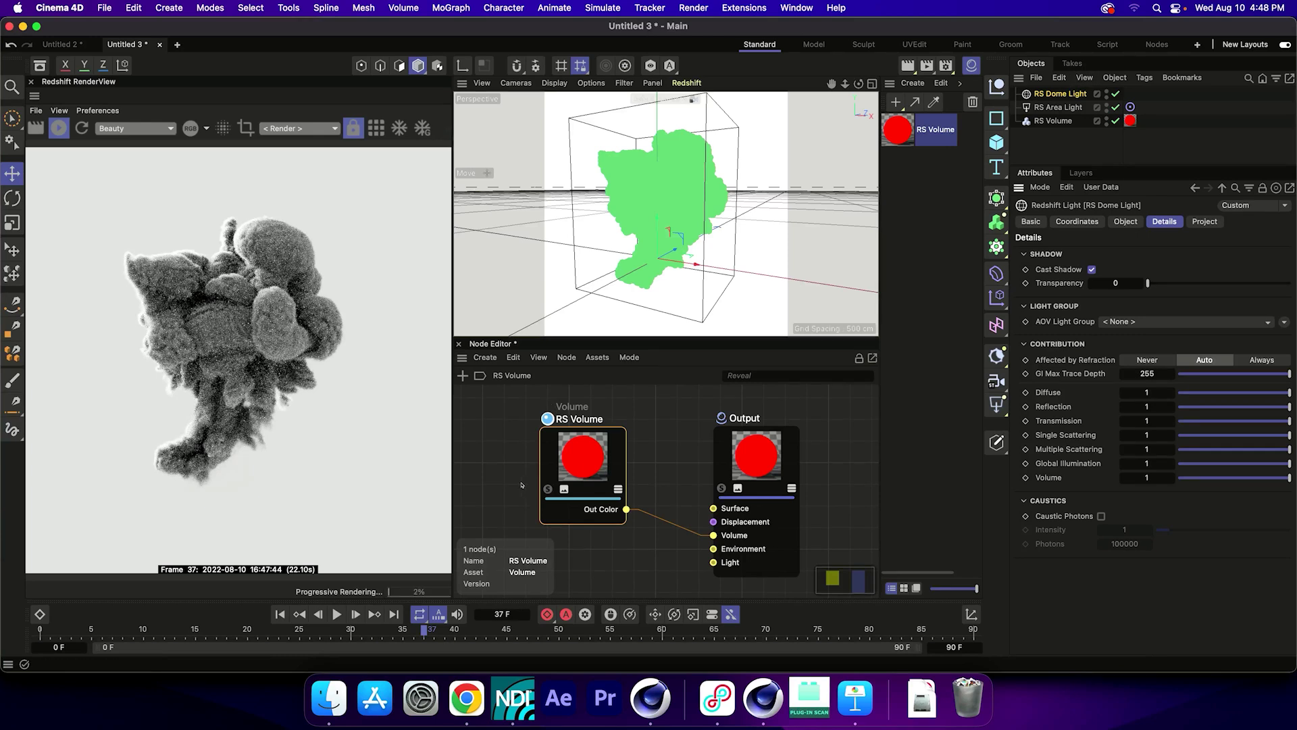
# - Turn off the RS Dome Light's Background so the smoke renders against black
pyautogui.click(1126, 221)
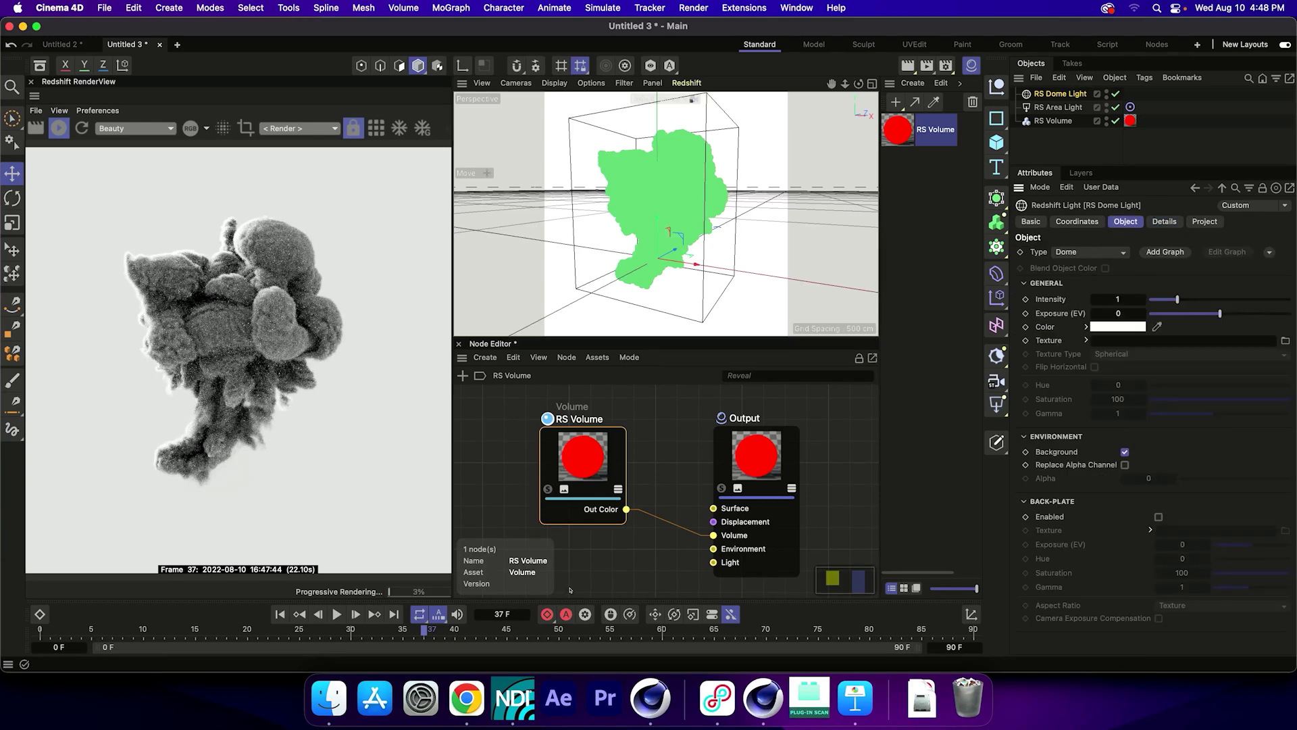
pyautogui.click(1125, 452)
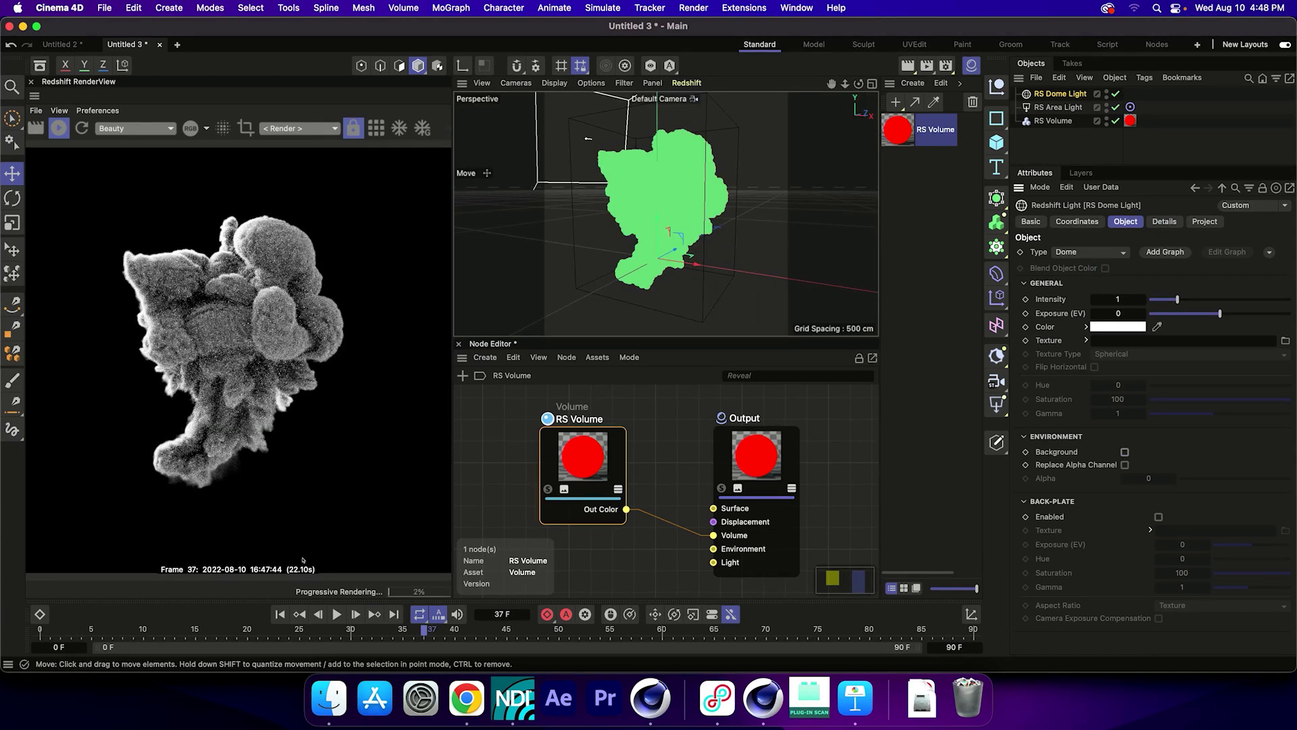
pyautogui.click(582, 473)
pyautogui.scroll(-10, 1107, 433)
pyautogui.click(1124, 414)
# - Set the Emission channel to 'temperature' and load a black-red-orange-yellow-white heat preset for the ramp
pyautogui.write('temperature')
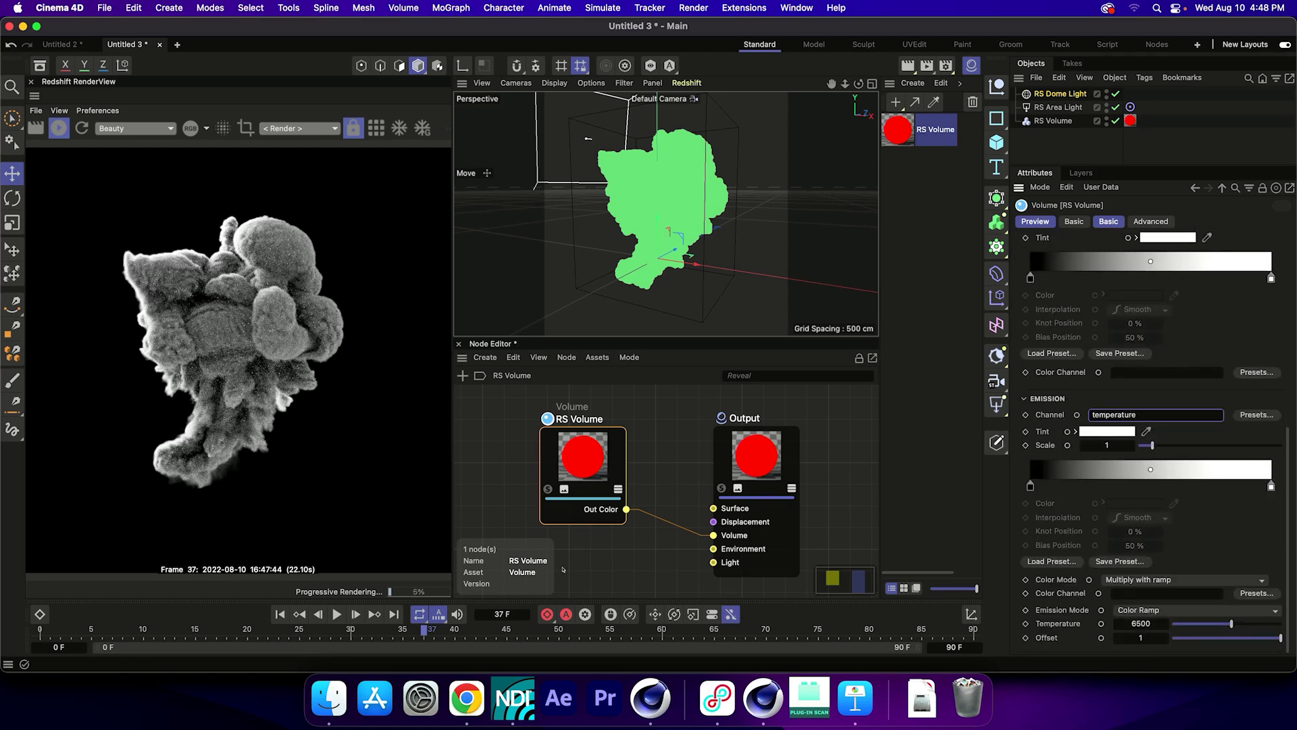
pyautogui.press('Return')
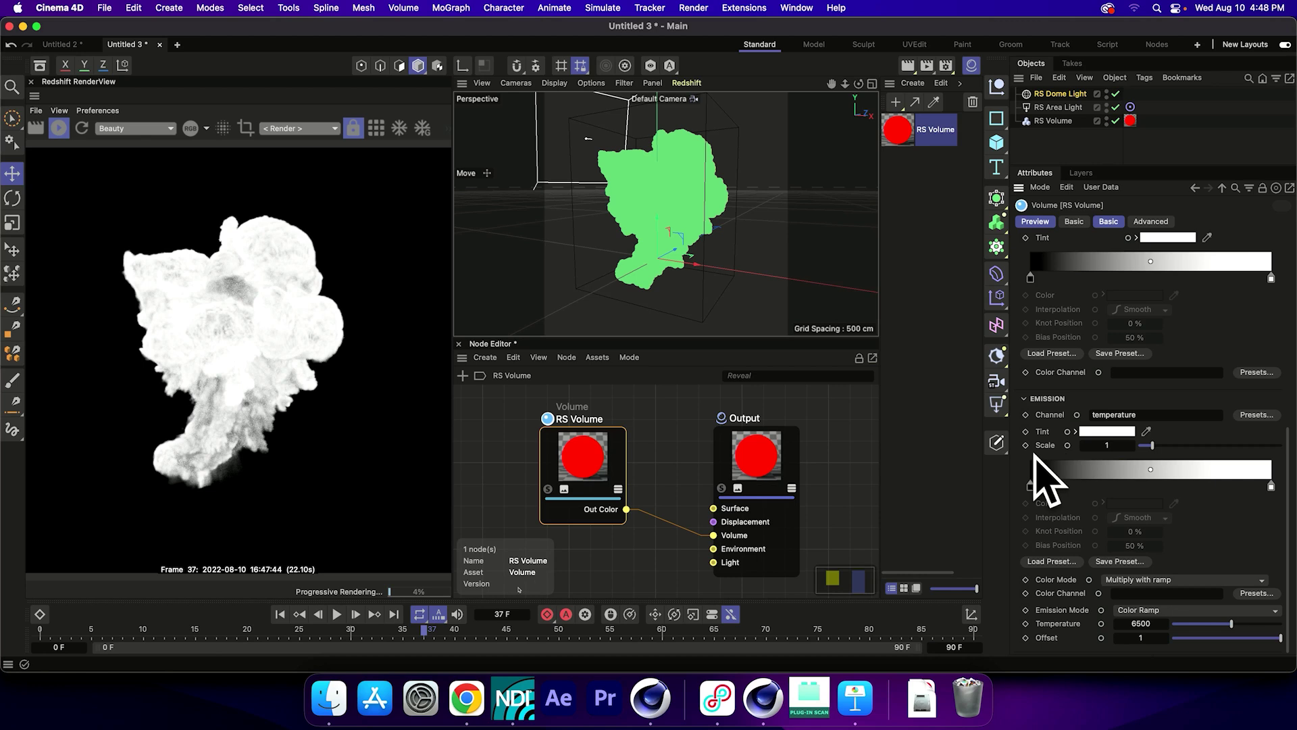
pyautogui.click(1051, 561)
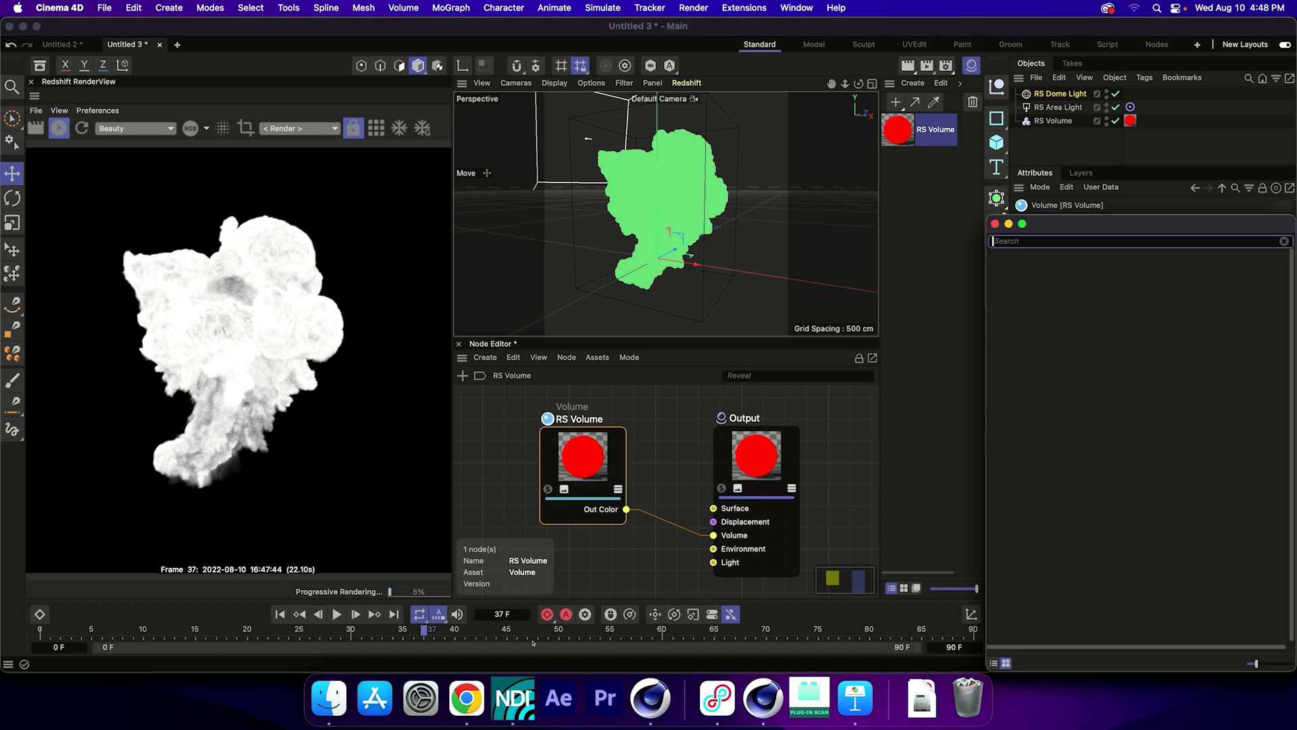
pyautogui.doubleClick(1021, 380)
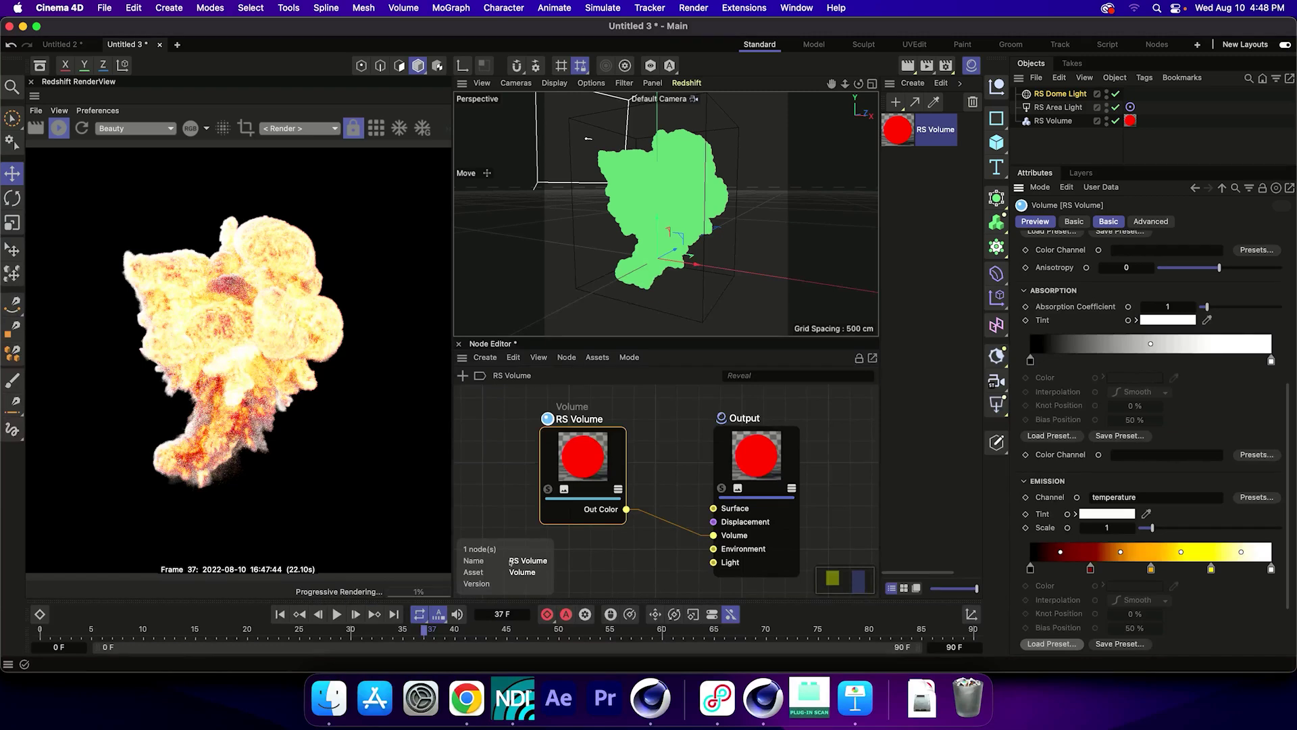
pyautogui.scroll(-3, 1142, 446)
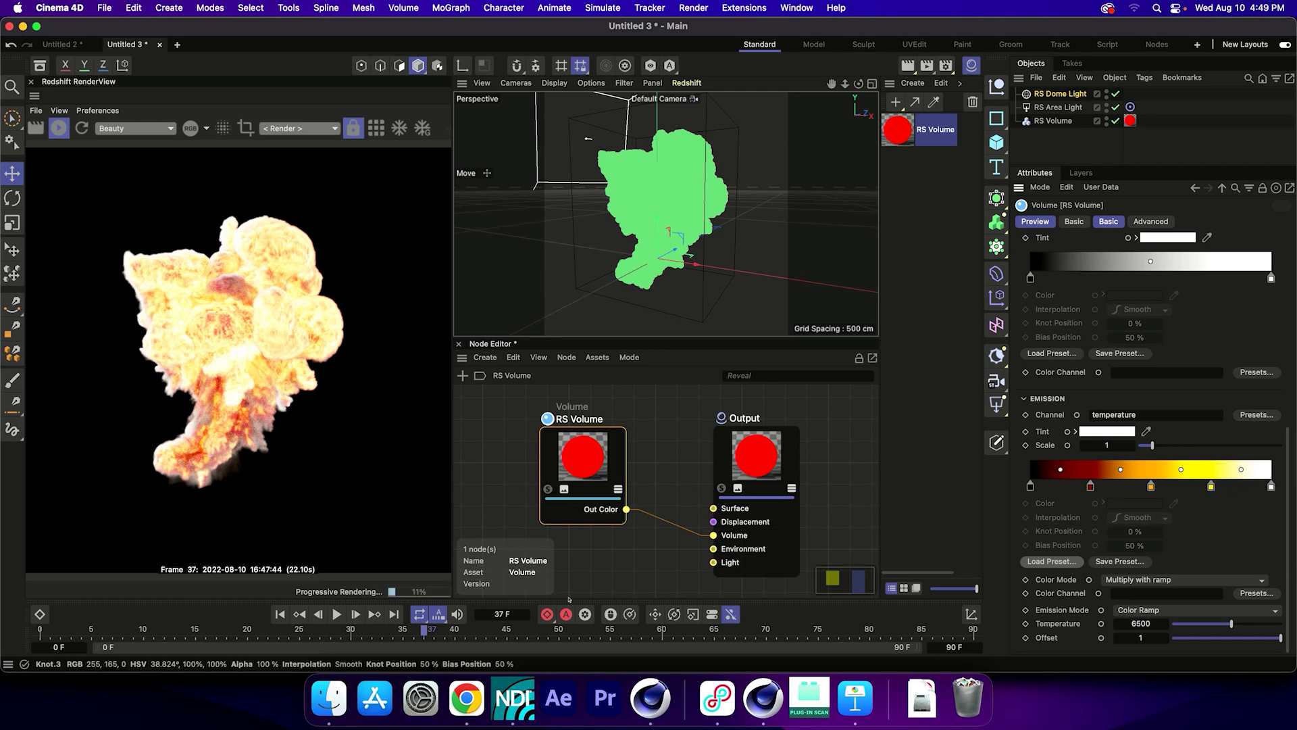
# - Reset the emission ramp to default, use Multiply with ramp colour mode, and switch emission to Blackbody
pyautogui.rightClick(1091, 468)
pyautogui.click(1072, 473)
pyautogui.rightClick(1067, 473)
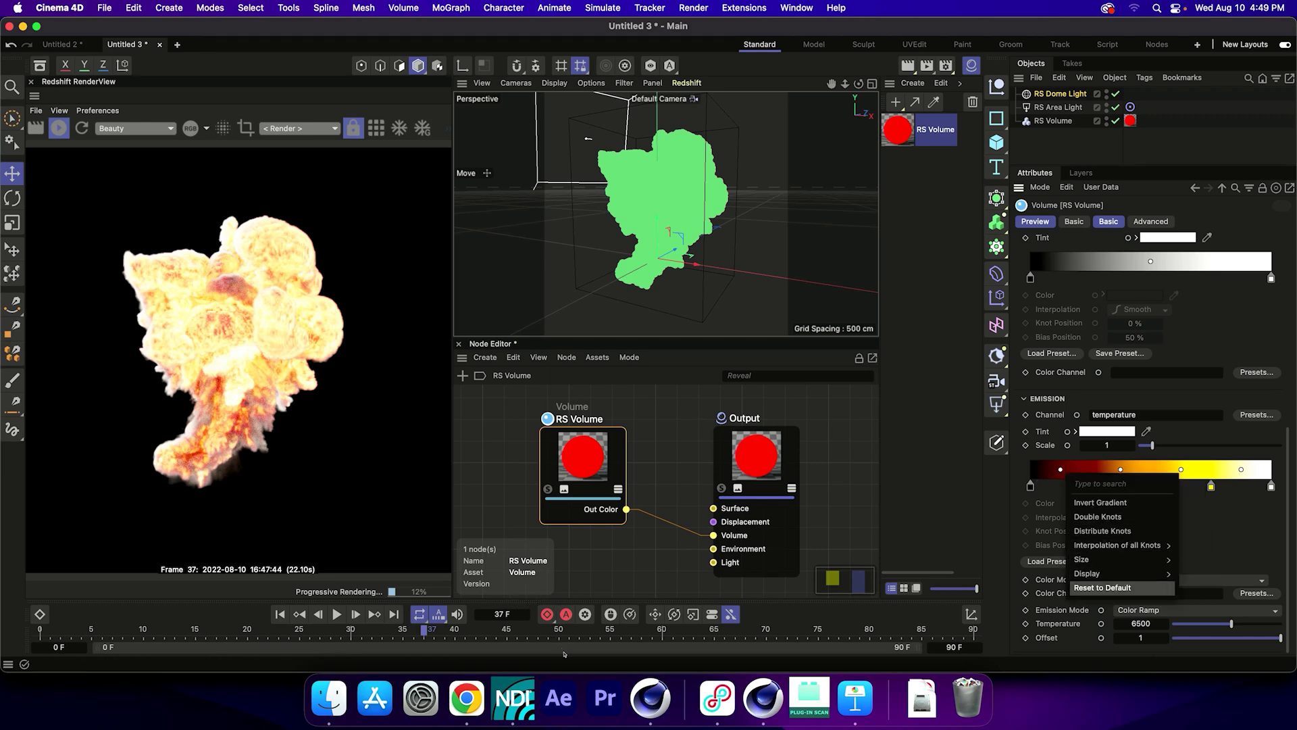
pyautogui.click(1098, 588)
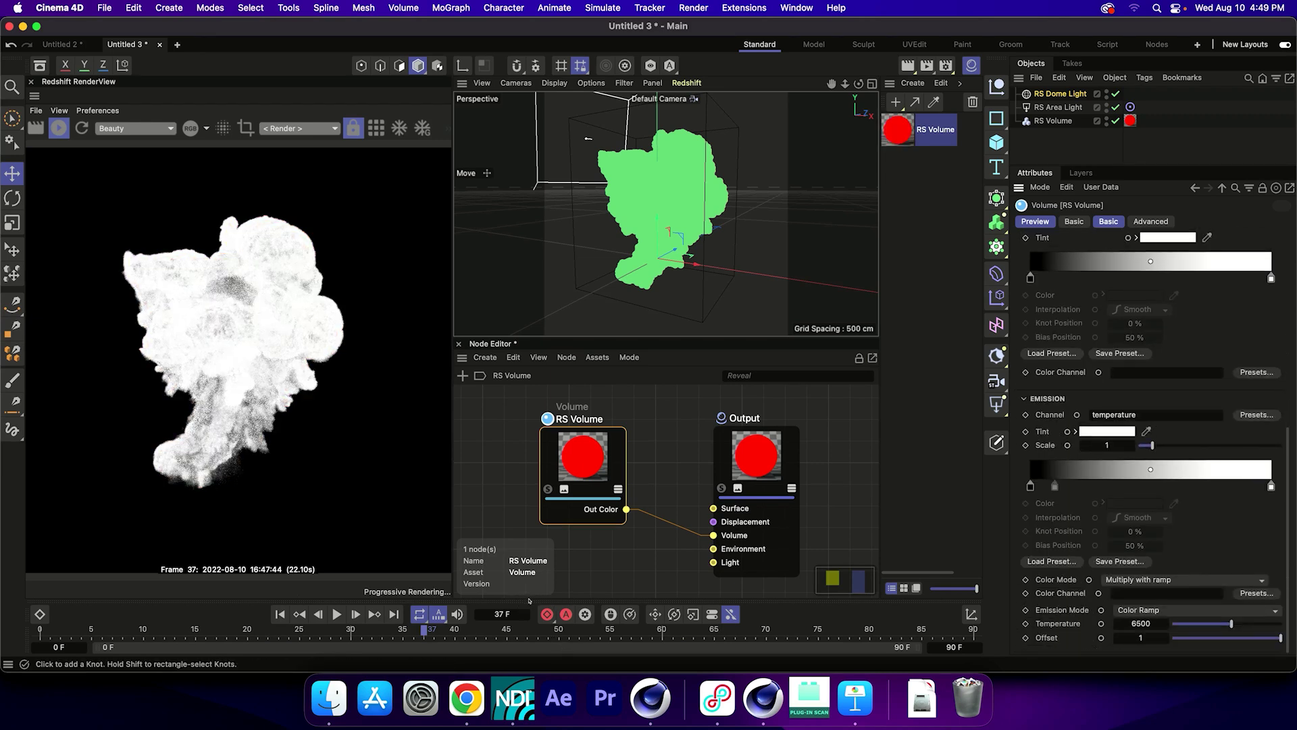
pyautogui.click(1143, 580)
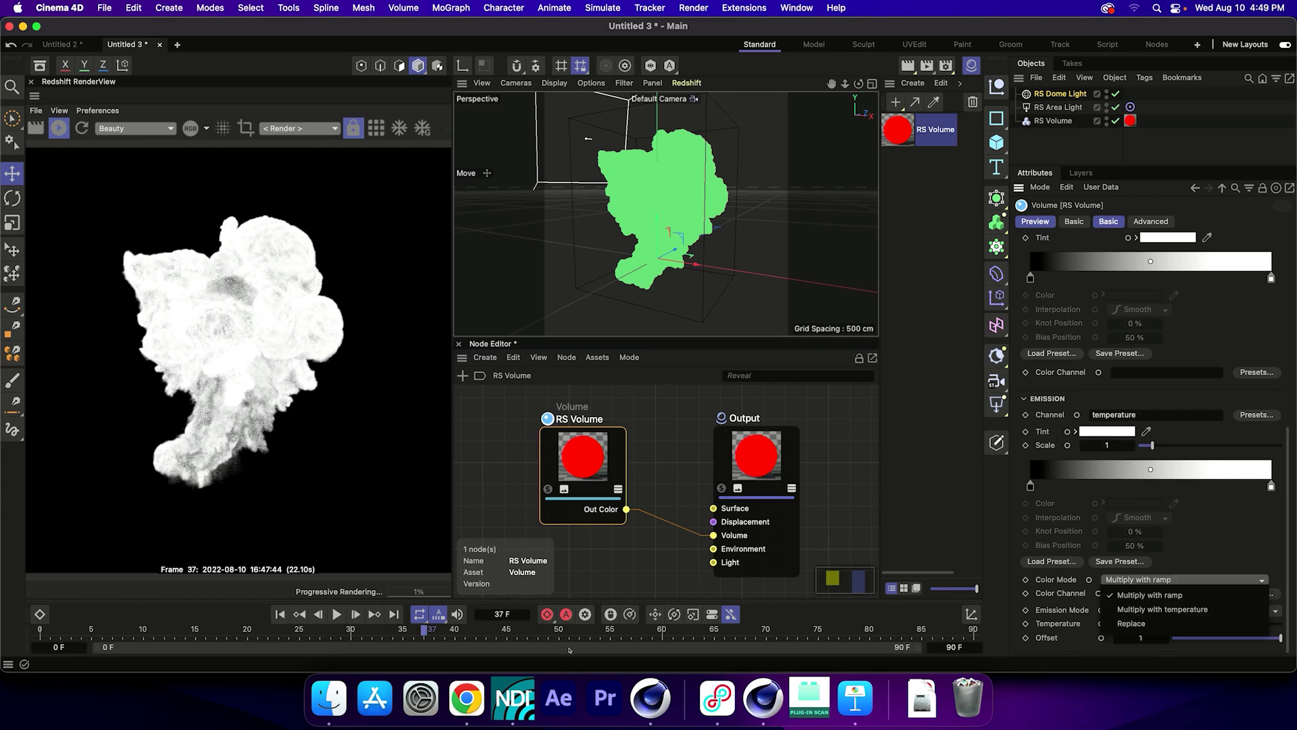
pyautogui.click(1135, 609)
pyautogui.press('space')
pyautogui.press('Up')
pyautogui.press('Return')
pyautogui.click(1151, 610)
pyautogui.click(1151, 627)
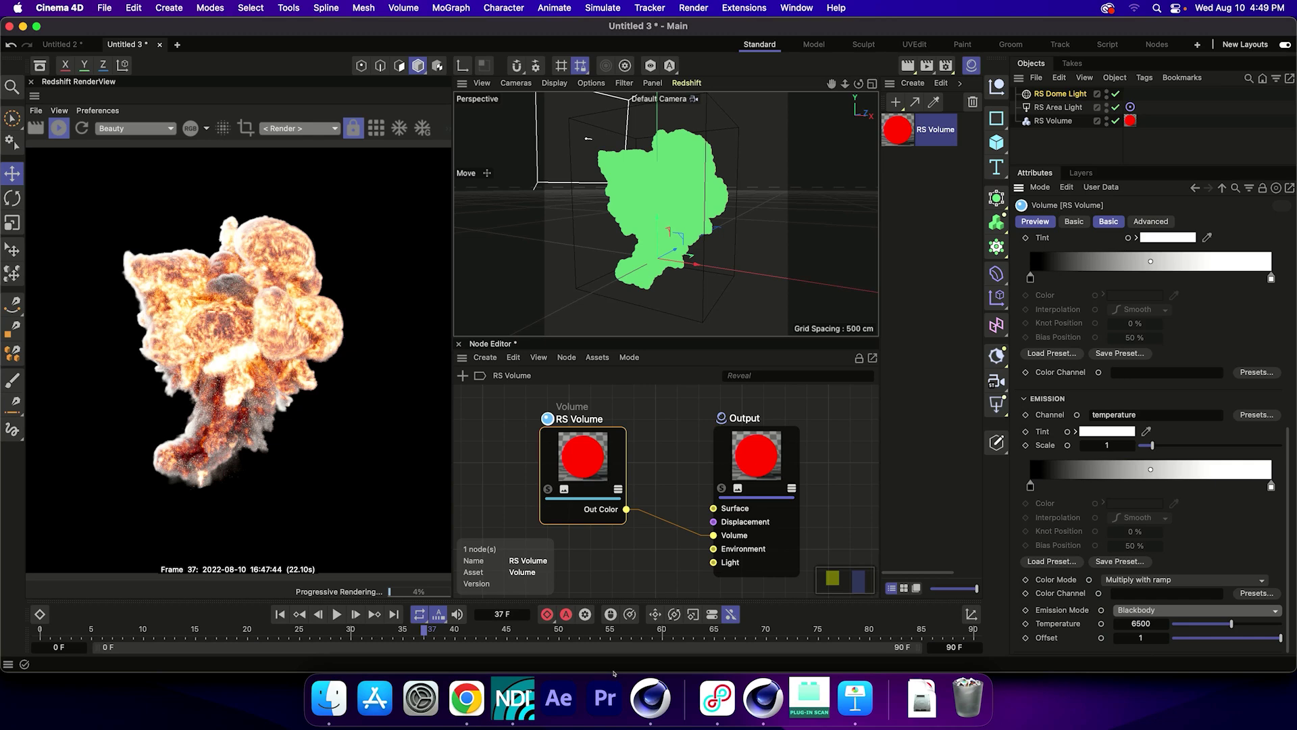
# - Adjust the blackbody temperature, set the emission offset to 10, and stop the live render
pyautogui.moveTo(1231, 624); pyautogui.dragTo(1196, 624)
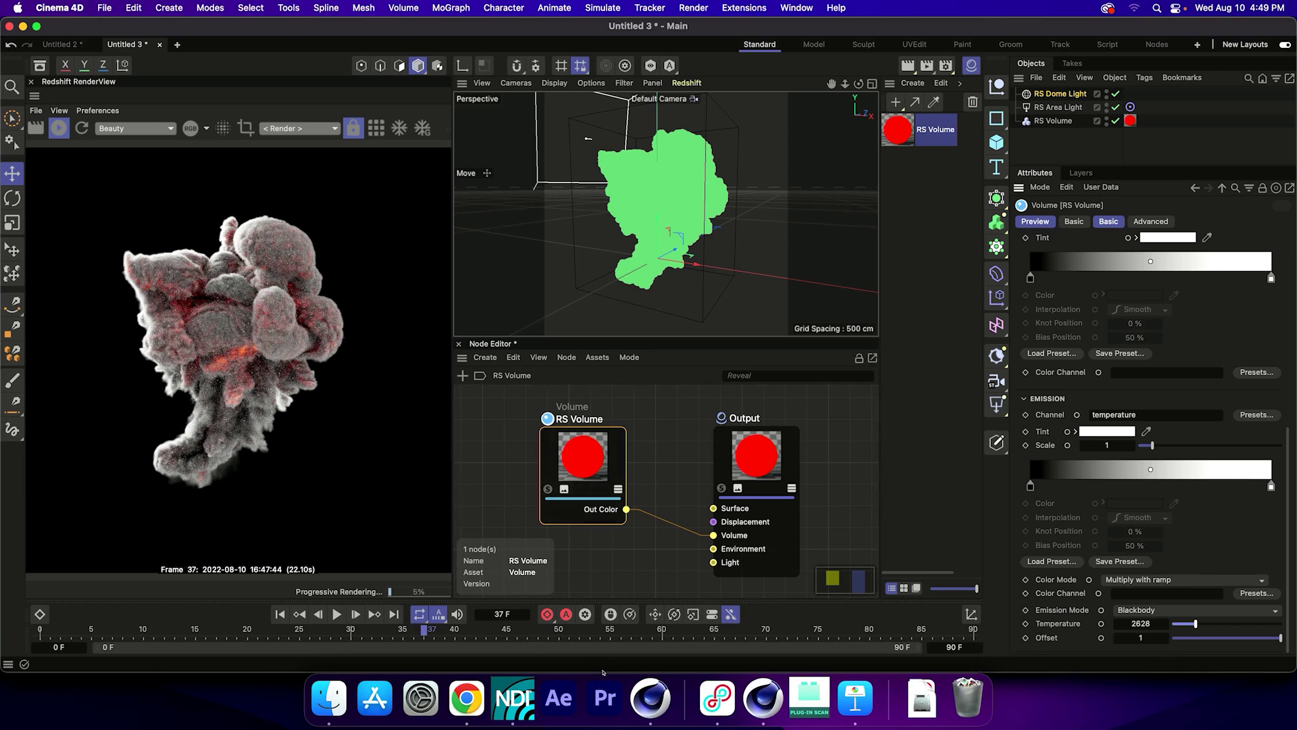
pyautogui.press('Tab')
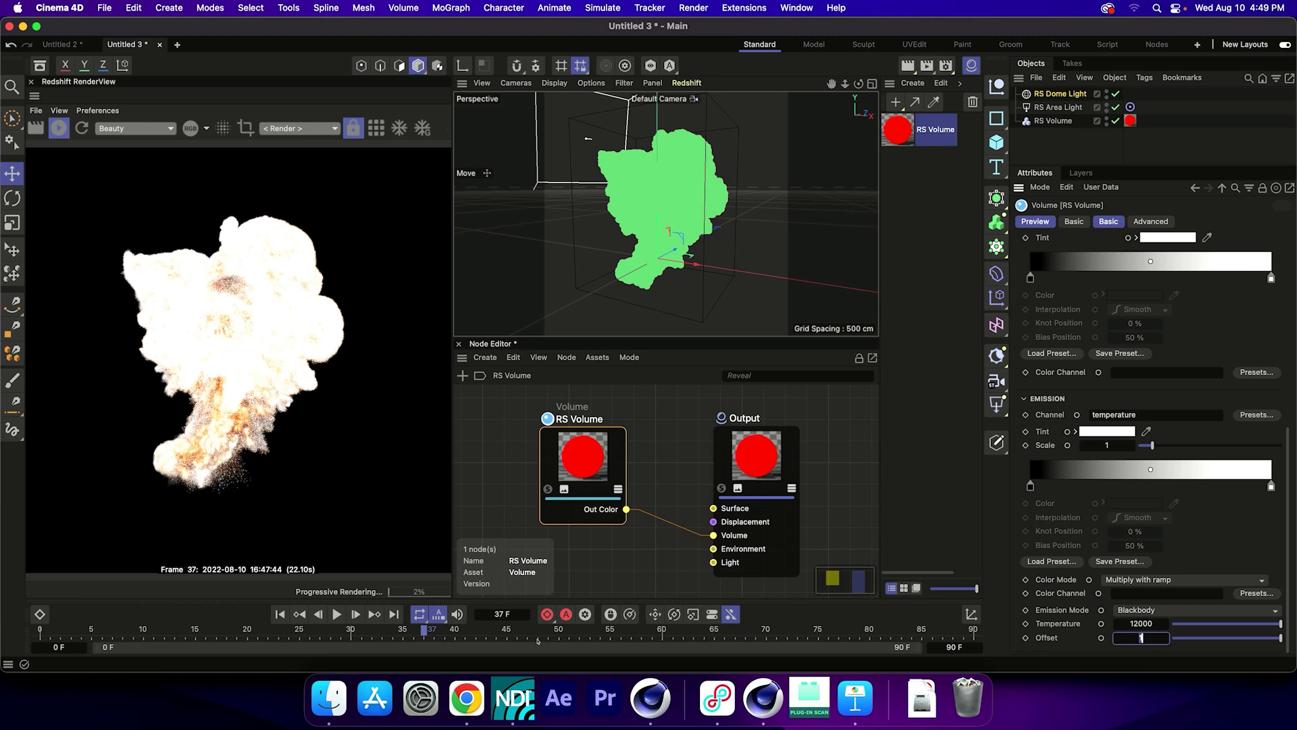
pyautogui.write('0')
pyautogui.press('Return')
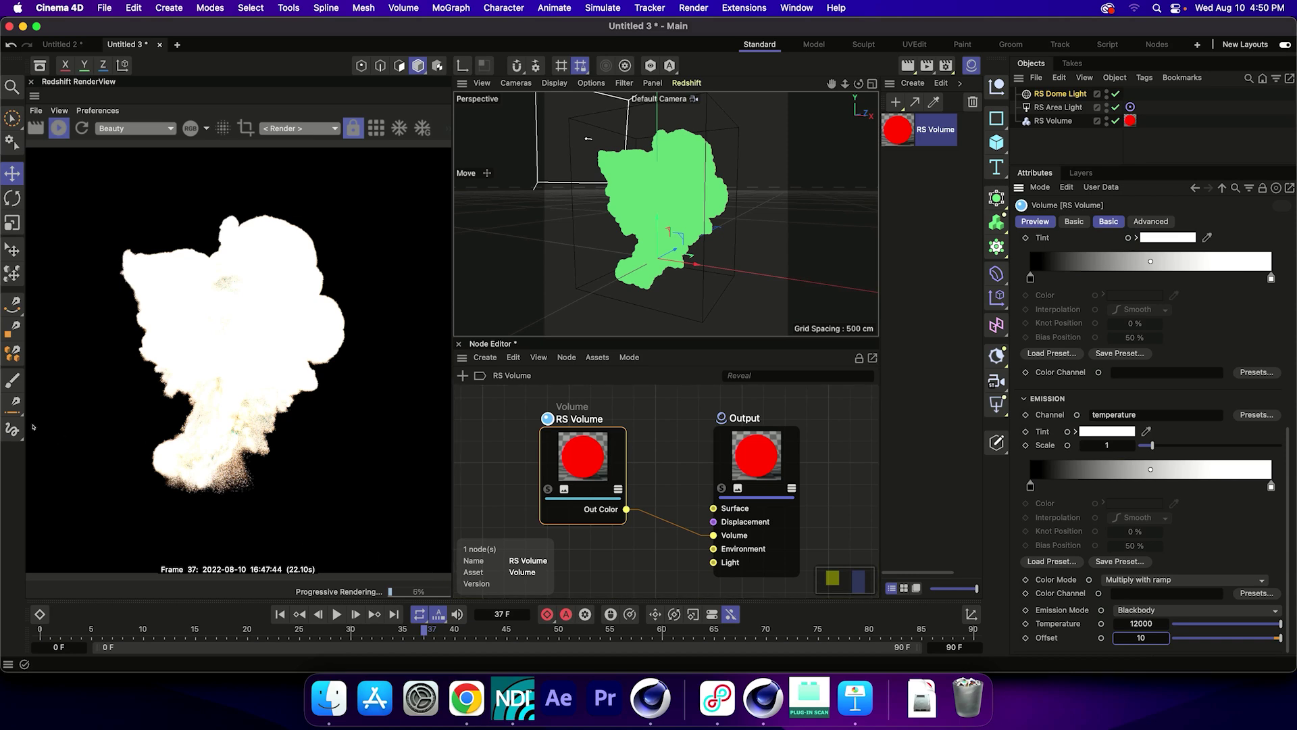
pyautogui.click(59, 128)
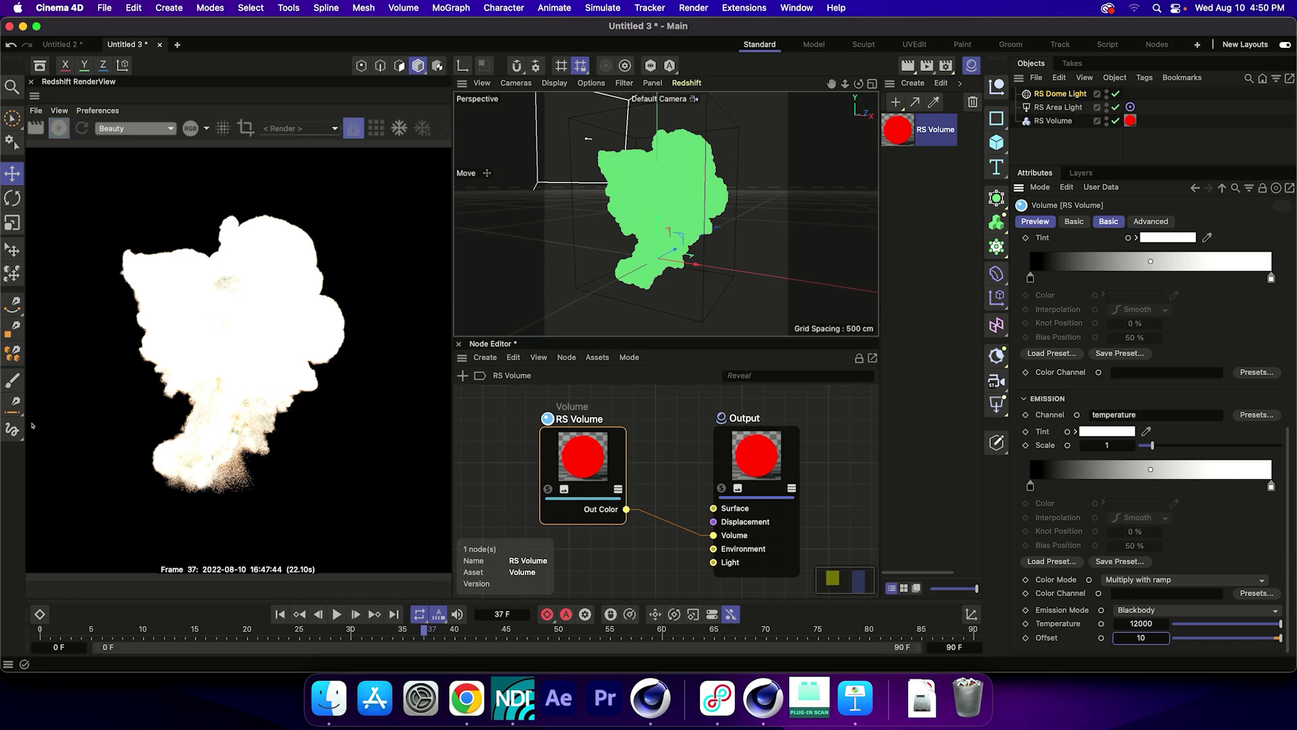
pyautogui.click(576, 471)
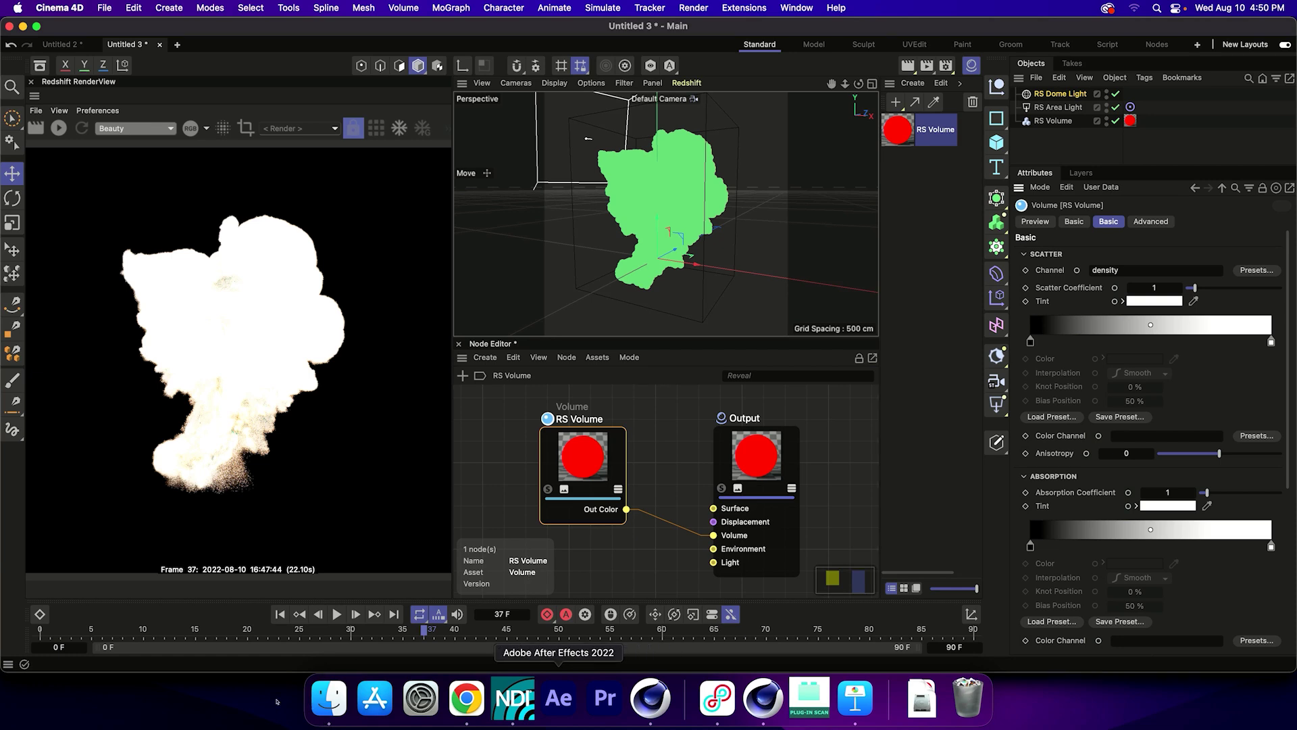
# - Play the Keynote slideshow past the Volumetric Improvements slide, then exit back to editing the Material Stacking slide
pyautogui.click(854, 697)
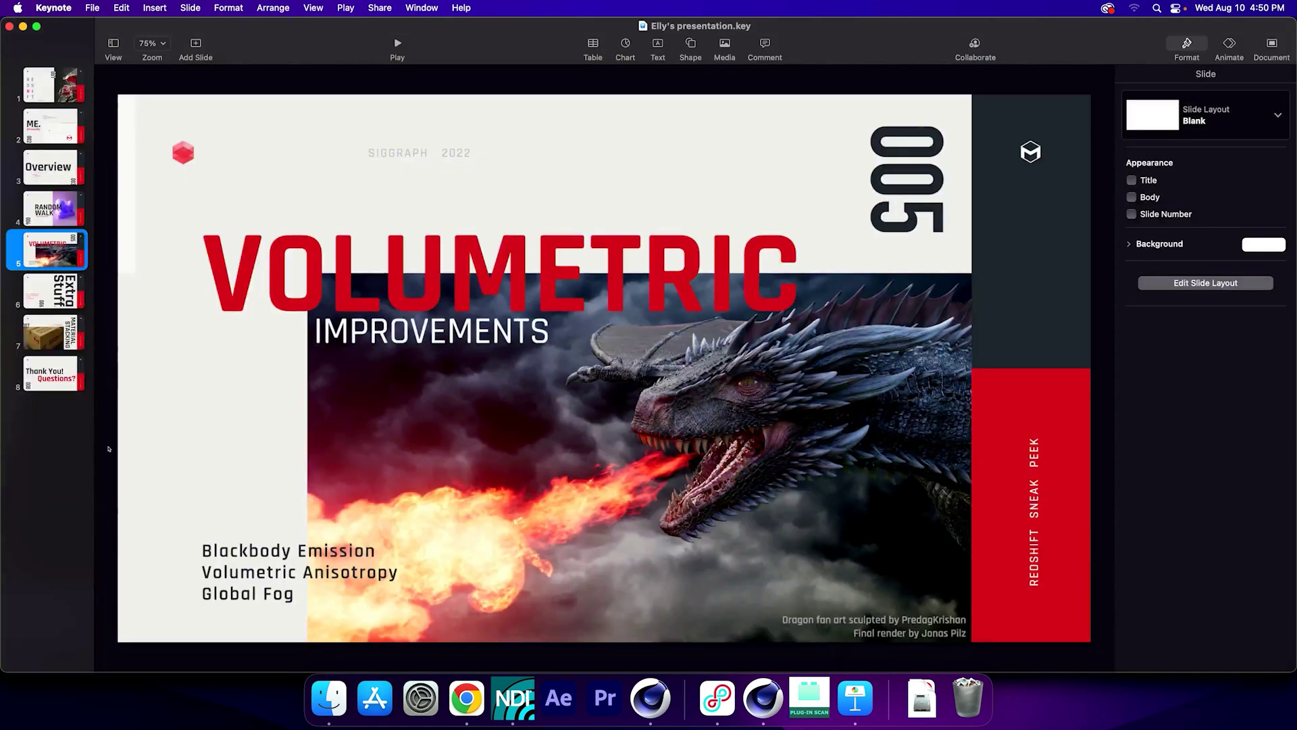
pyautogui.press('alt+super+p')
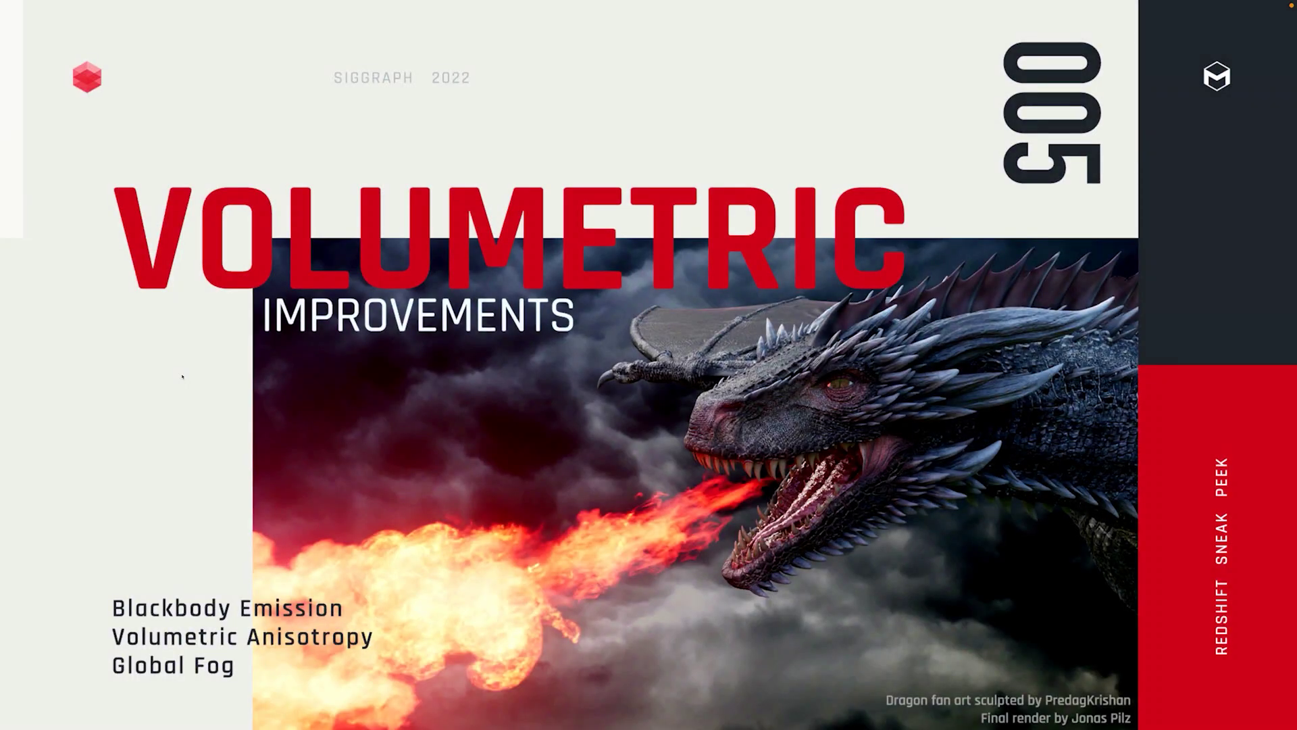
pyautogui.press('Right')
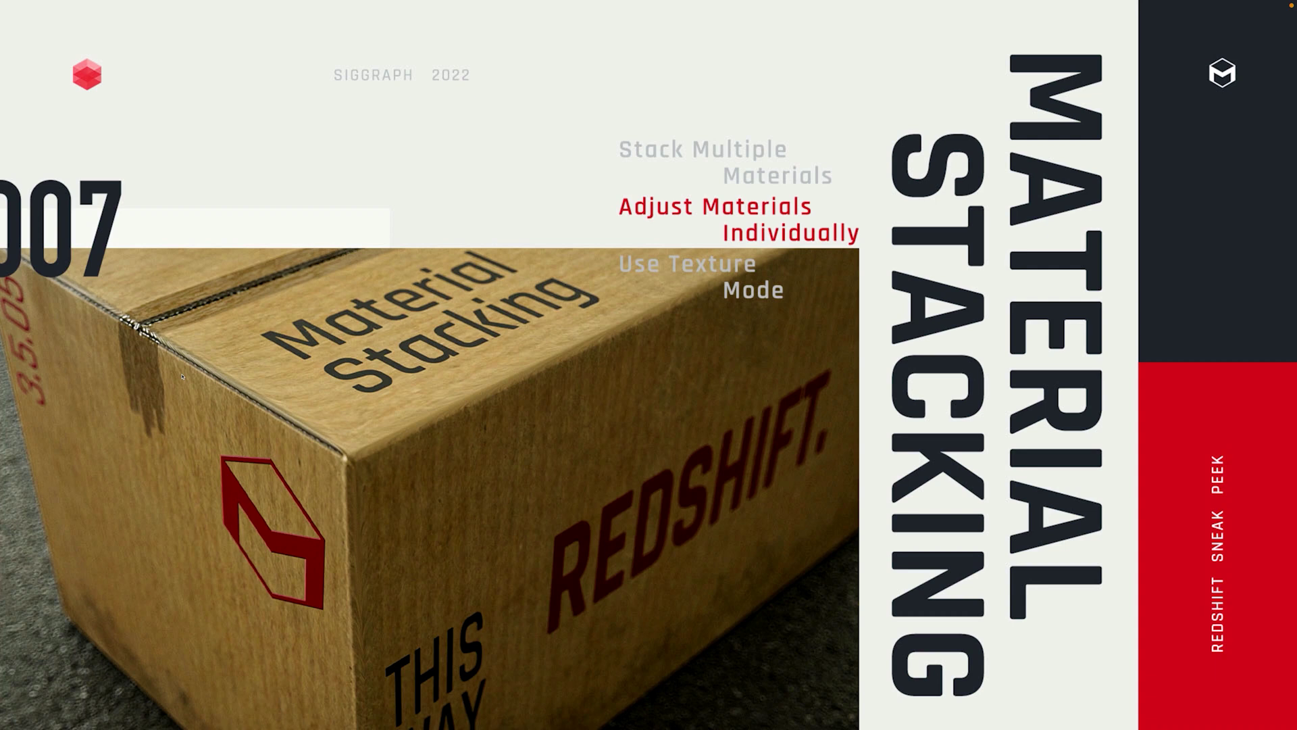
pyautogui.press('Escape')
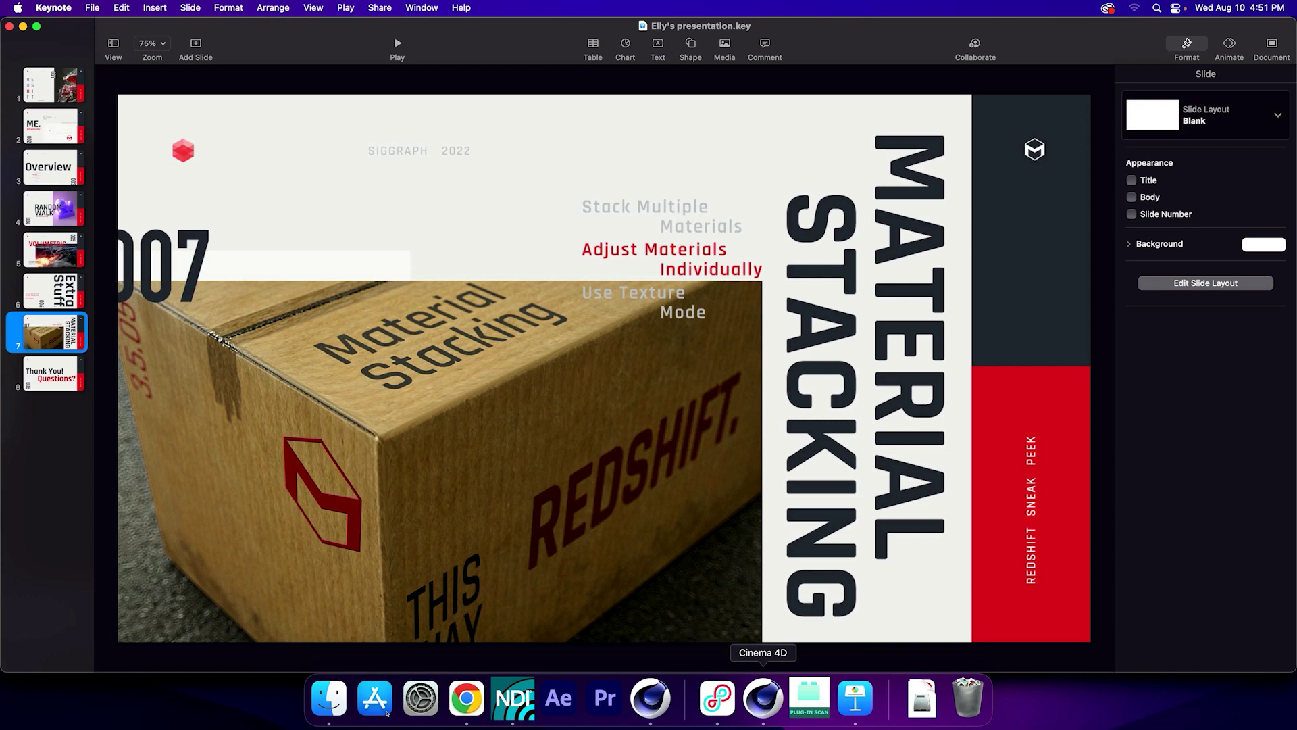
# - Switch back to Cinema 4D showing the MaterialStacking_Empty.c4d scene
pyautogui.click(766, 697)
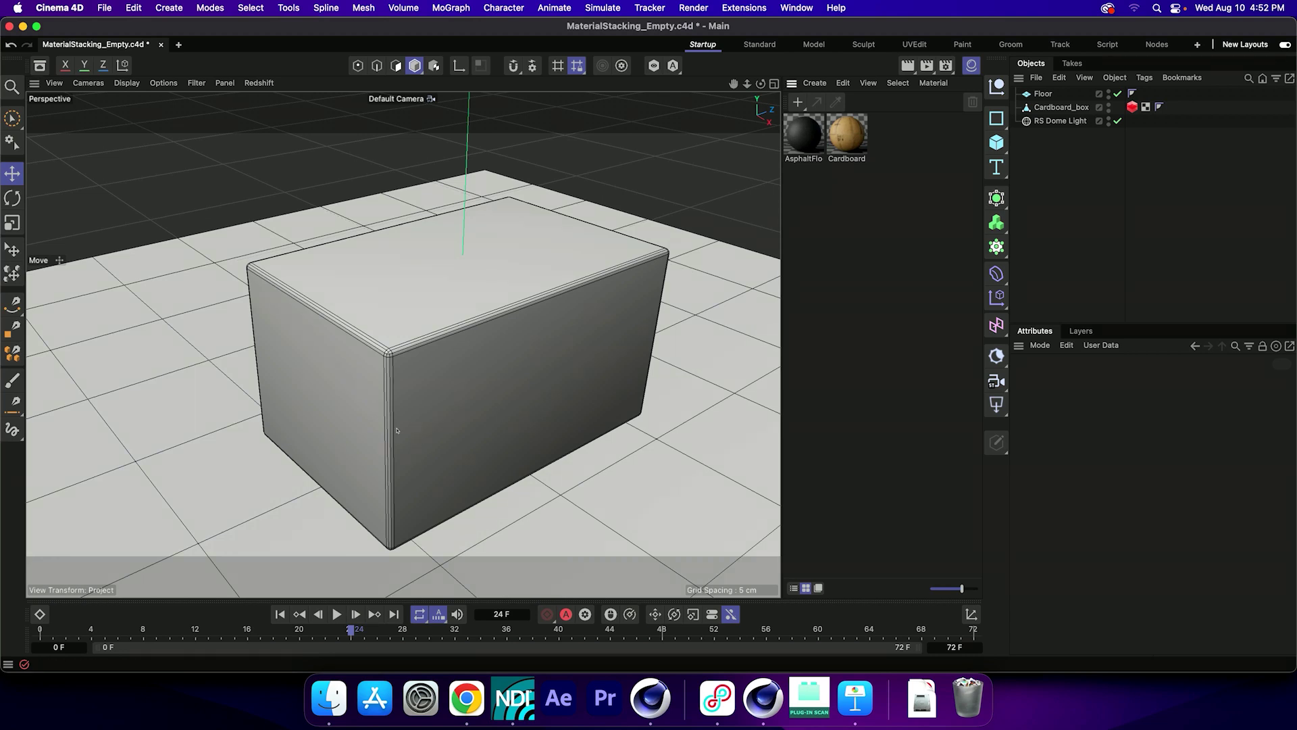
# - Apply AsphaltFloor to the floor, close the node editor, and dock RS RenderView beside the viewport
pyautogui.moveTo(382, 496); pyautogui.dragTo(358, 536)
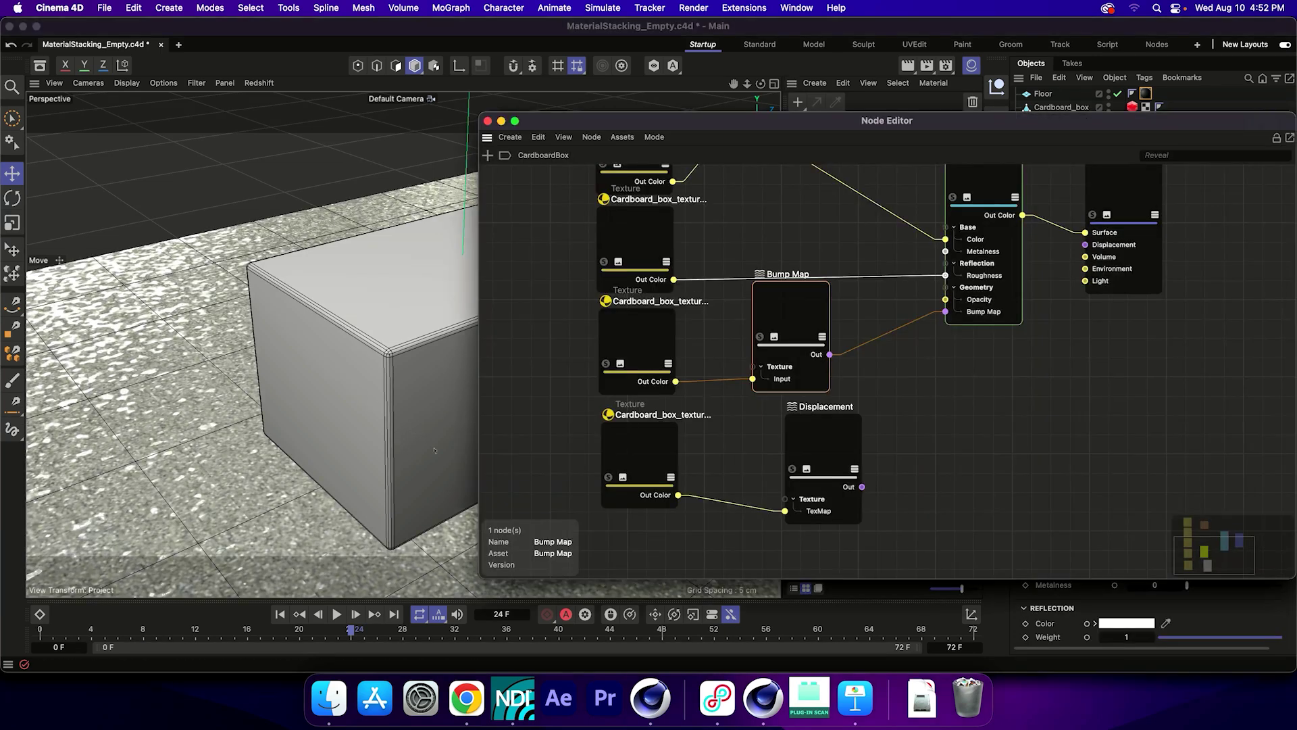
pyautogui.scroll(5, 853, 252)
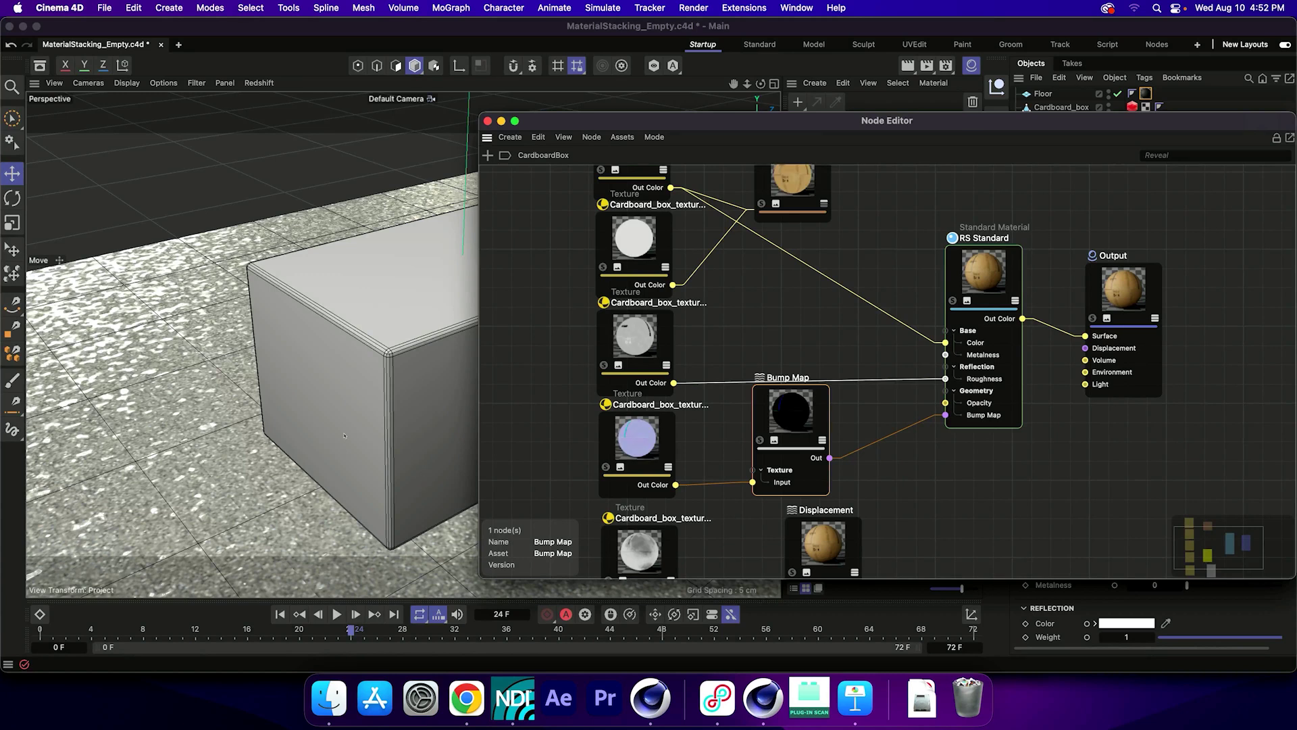
pyautogui.click(488, 121)
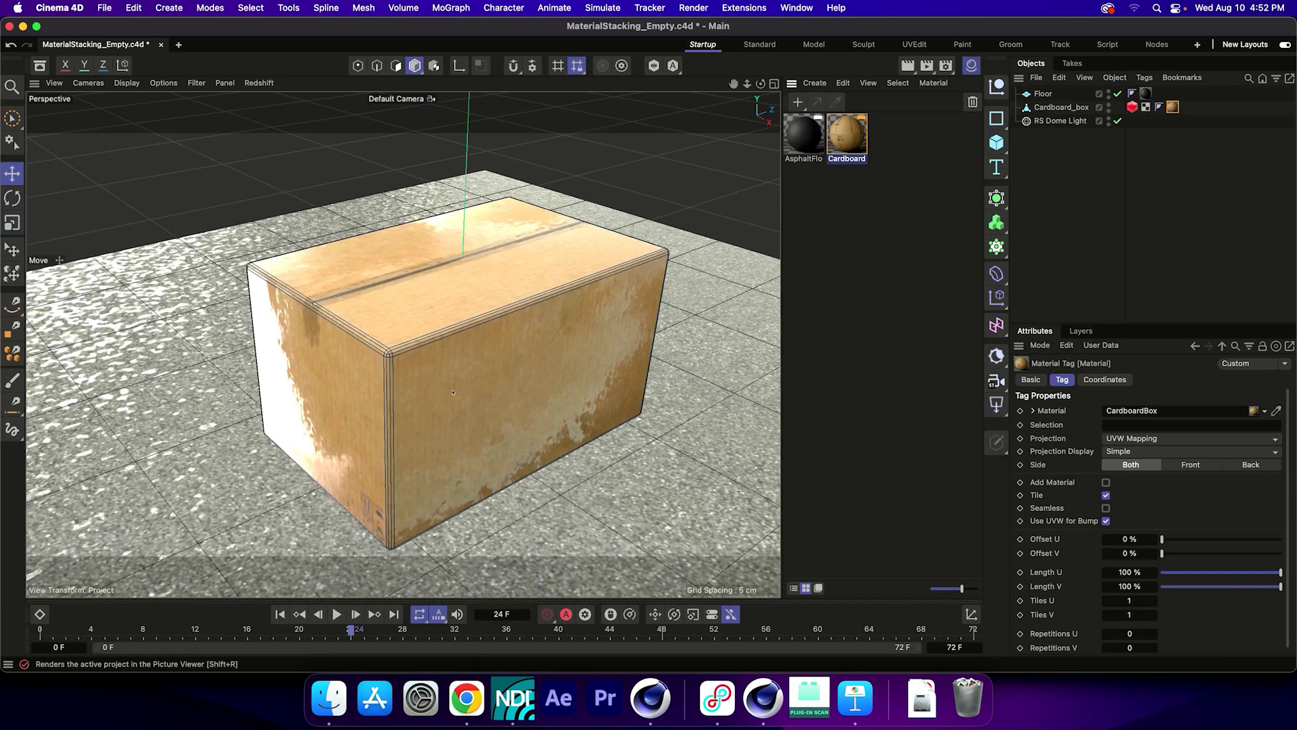
pyautogui.click(796, 7)
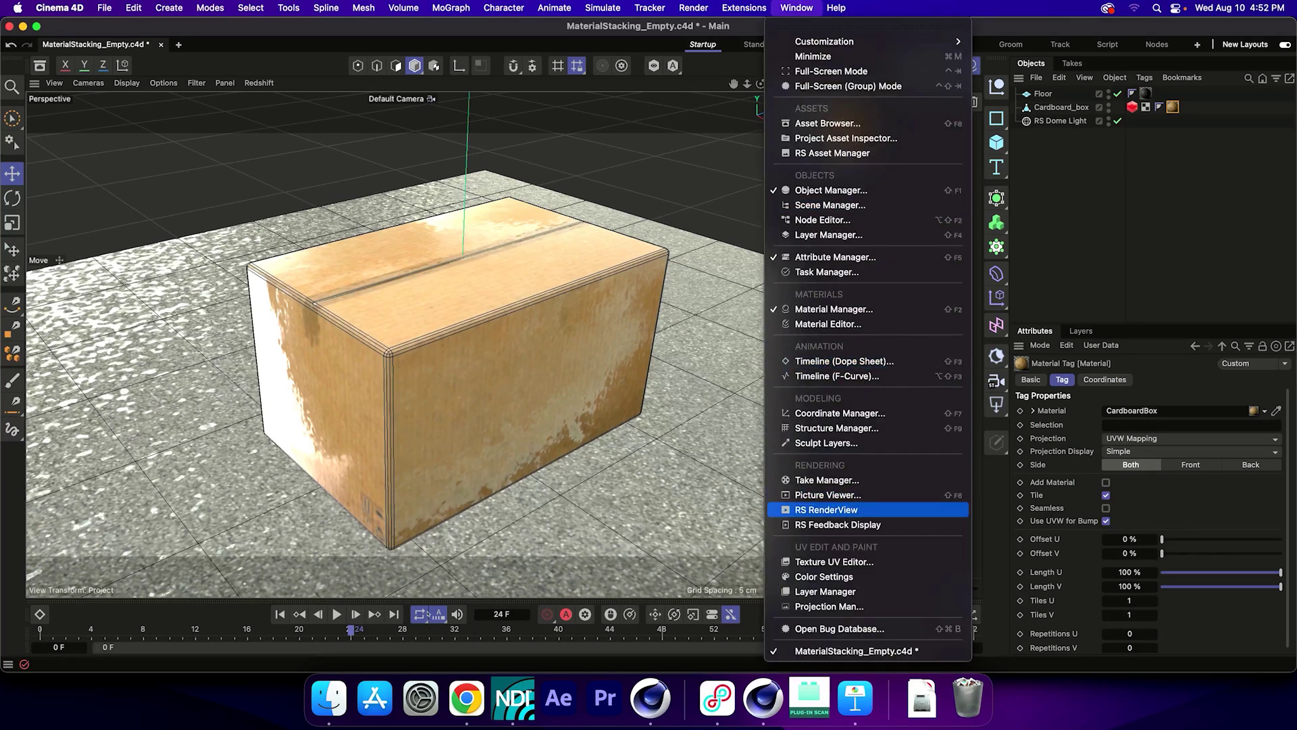
pyautogui.click(827, 510)
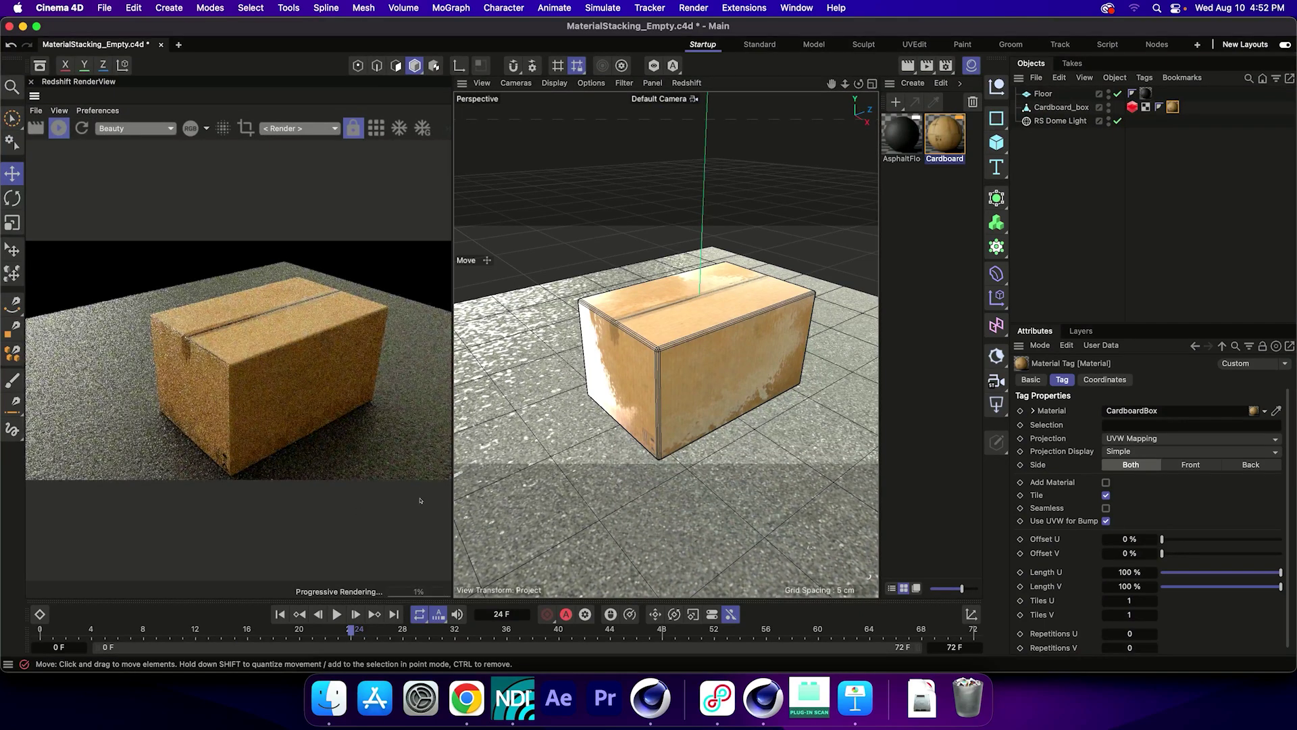
# - Reframe the viewport closer to the cardboard box, looking down on it
pyautogui.click(483, 521)
pyautogui.keyDown('alt'); pyautogui.moveTo(380, 525); pyautogui.dragTo(374, 516); pyautogui.keyUp('alt')
pyautogui.keyDown('alt'); pyautogui.moveTo(373, 516); pyautogui.dragTo(348, 517, button='right'); pyautogui.keyUp('alt')
pyautogui.keyDown('alt'); pyautogui.moveTo(348, 517); pyautogui.dragTo(339, 518); pyautogui.keyUp('alt')
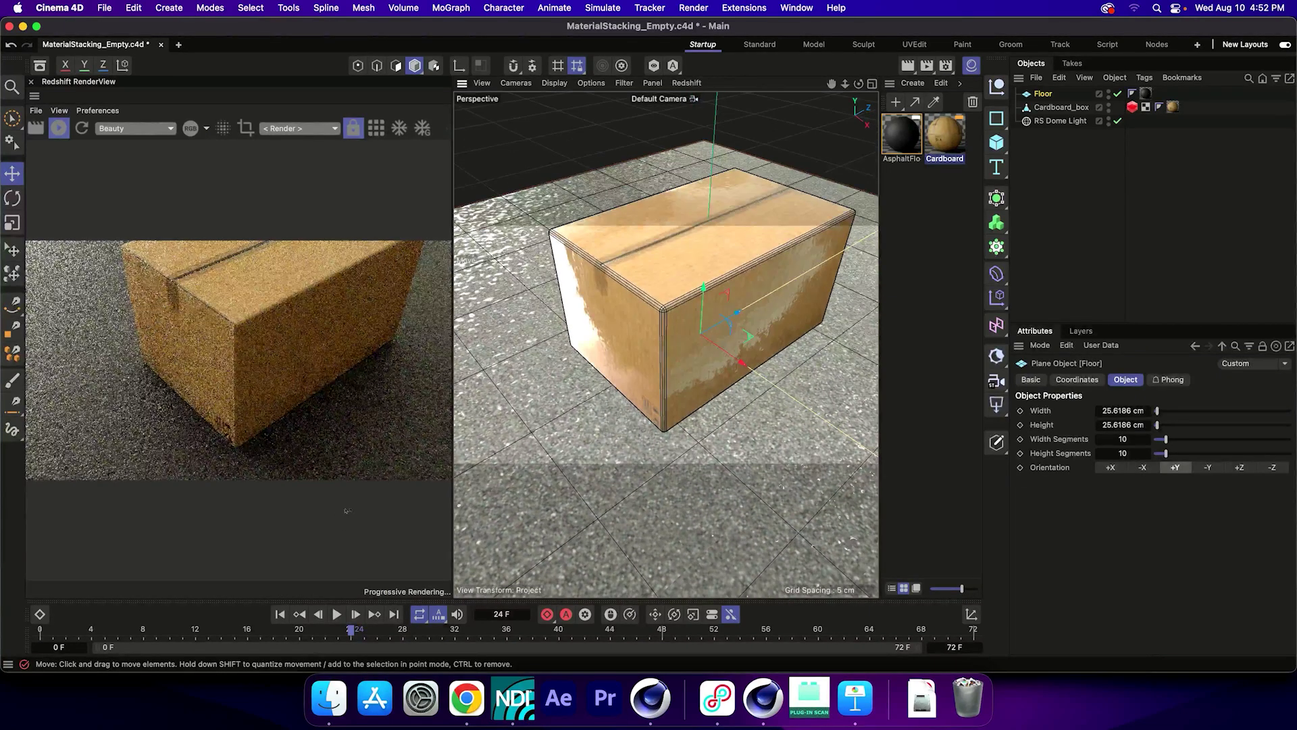
pyautogui.keyDown('alt'); pyautogui.moveTo(329, 506); pyautogui.dragTo(330, 512, button='middle'); pyautogui.keyUp('alt')
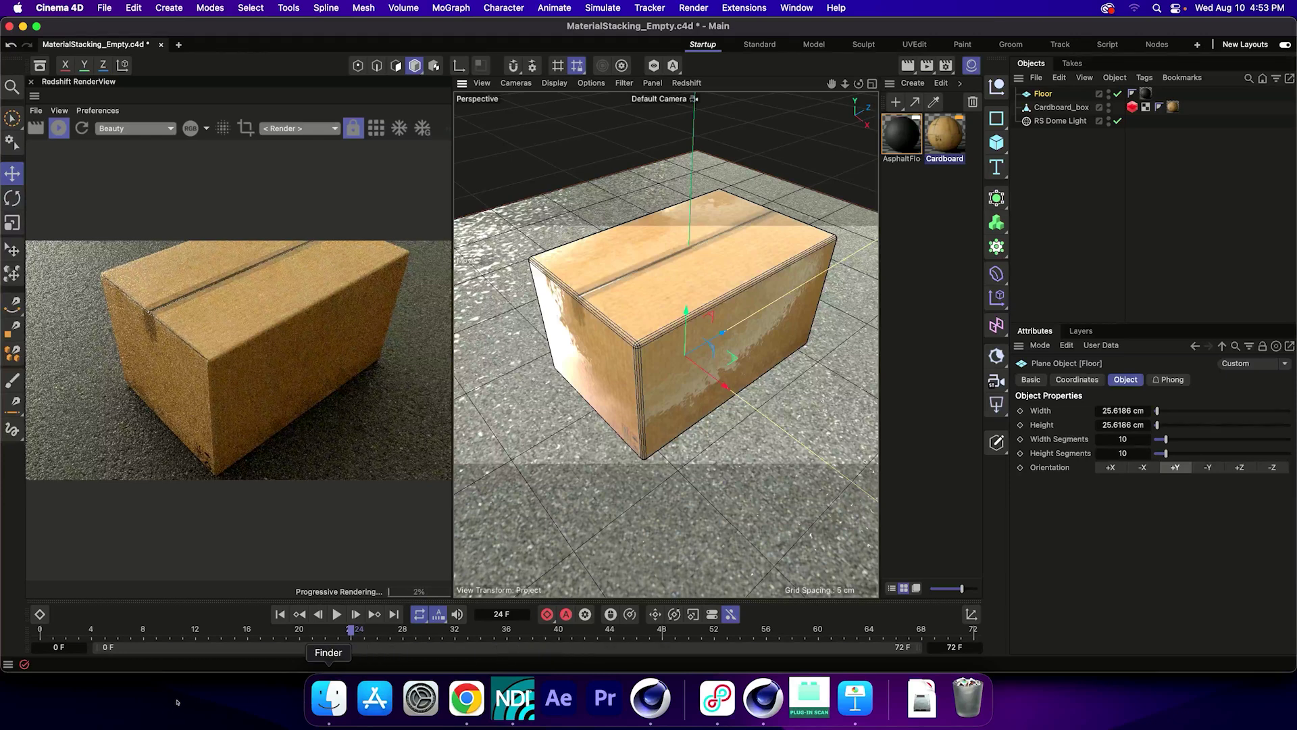
# - Inspect the Cardboard material's node graph, then bring up the new Redshift material types
pyautogui.click(945, 135)
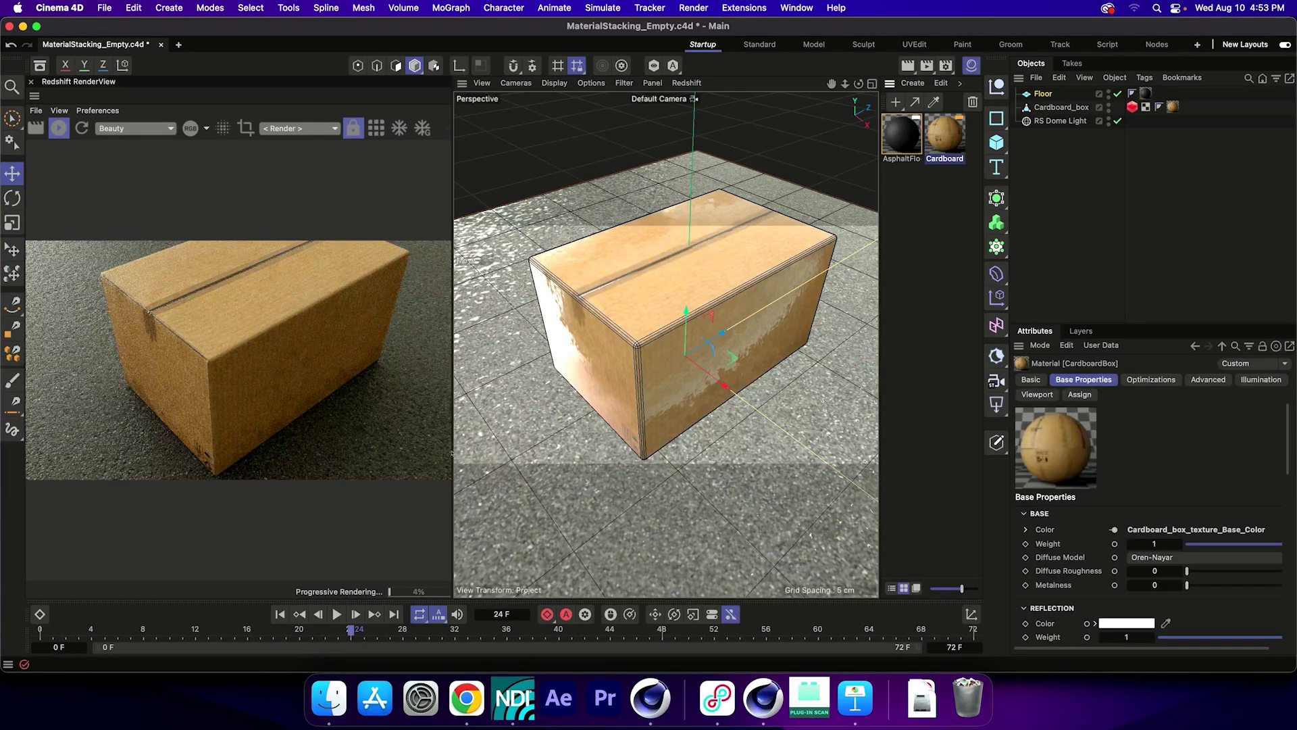
pyautogui.doubleClick(946, 134)
pyautogui.keyDown('alt'); pyautogui.moveTo(1000, 189); pyautogui.dragTo(895, 257, button='middle'); pyautogui.keyUp('alt')
pyautogui.moveTo(1098, 225); pyautogui.dragTo(1165, 270)
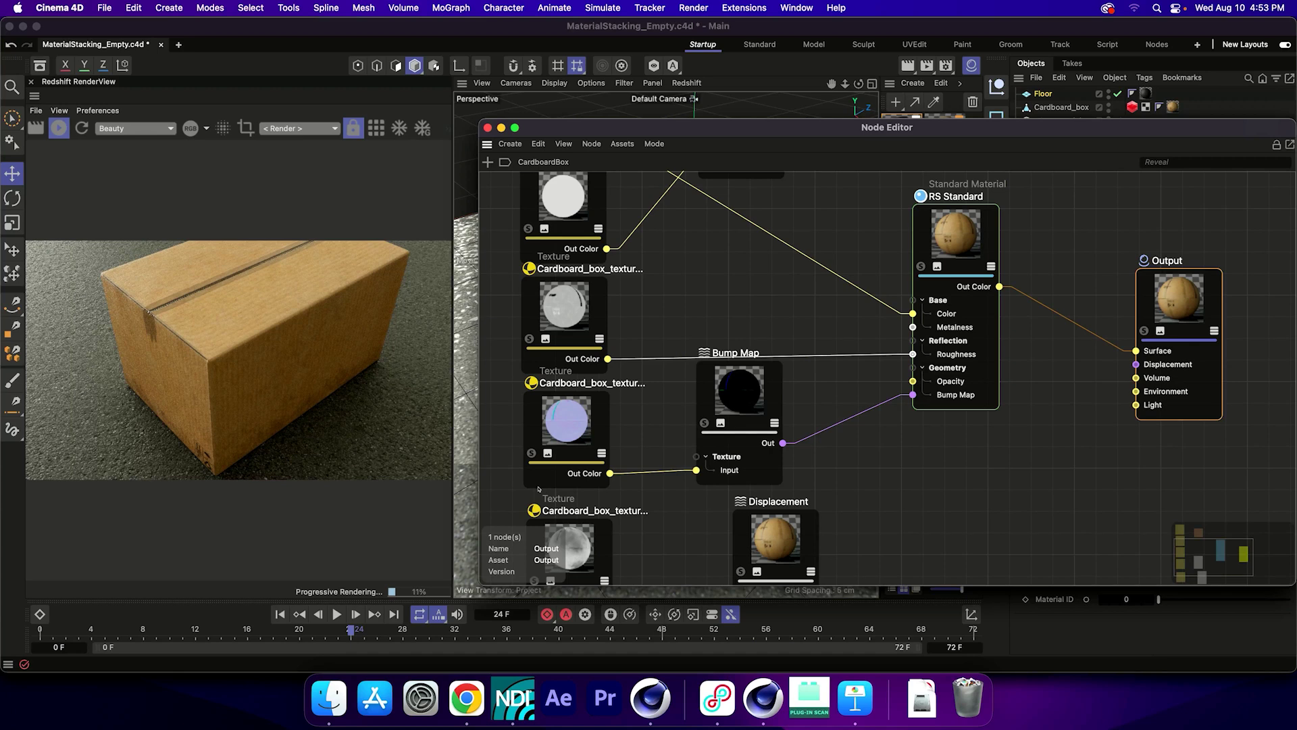
pyautogui.click(488, 128)
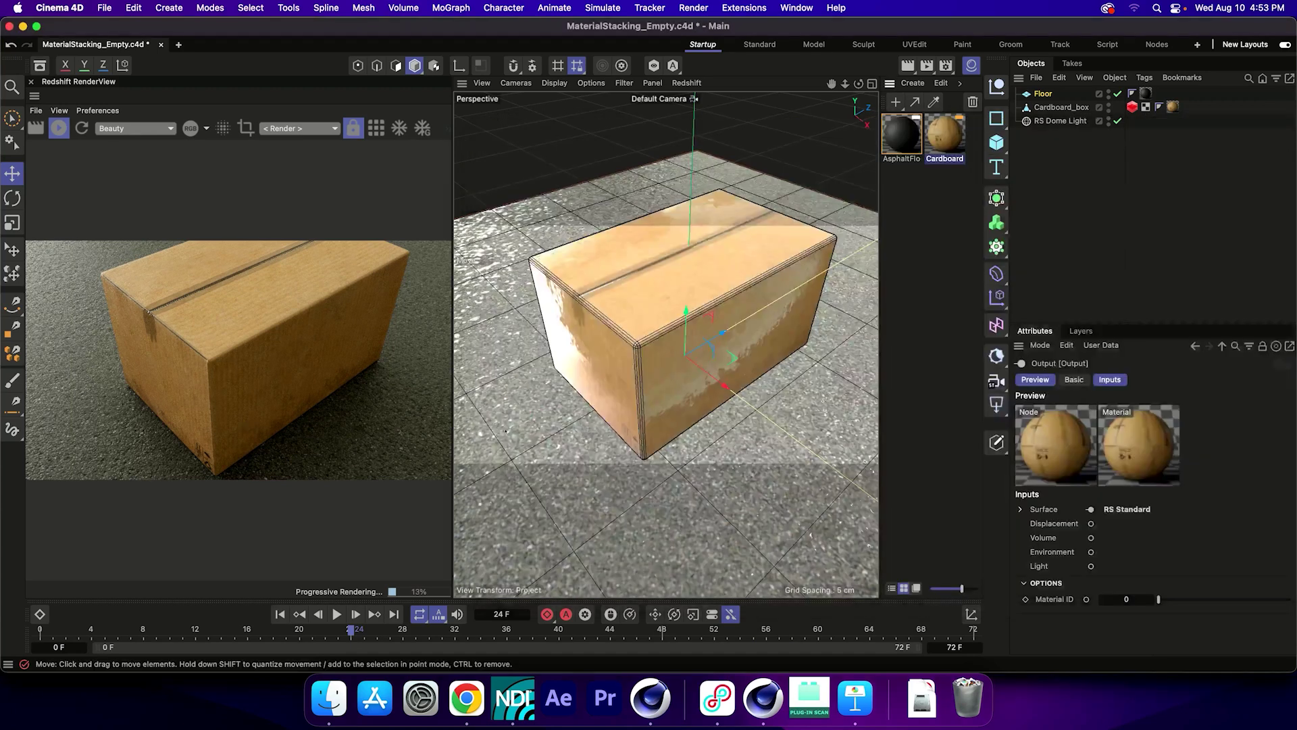
pyautogui.click(913, 83)
# - Create a new Redshift Standard material and open its Node Editor
pyautogui.moveTo(939, 149)
pyautogui.moveTo(1089, 150)
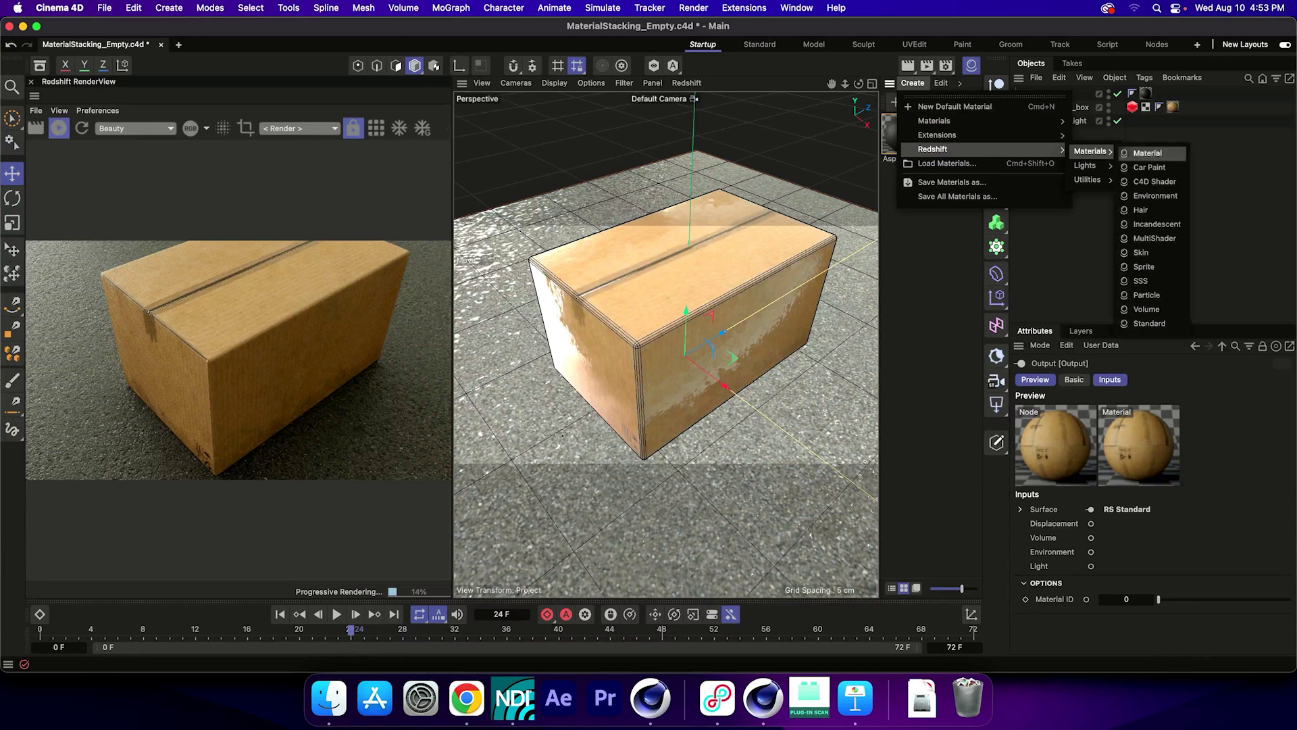
pyautogui.click(1149, 323)
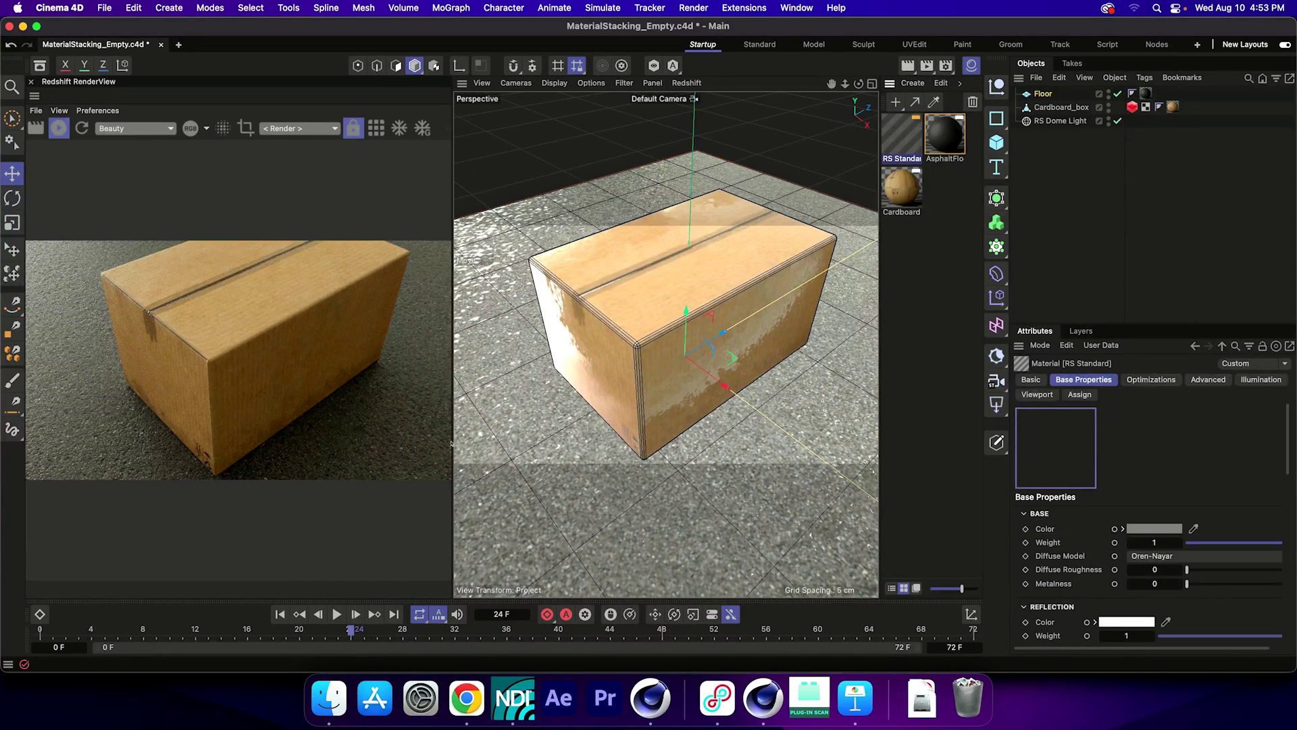
pyautogui.doubleClick(901, 139)
# - Bring the Maxon_RGB_Flat_Mark texture from the tex folder into the material as its colour
pyautogui.click(329, 698)
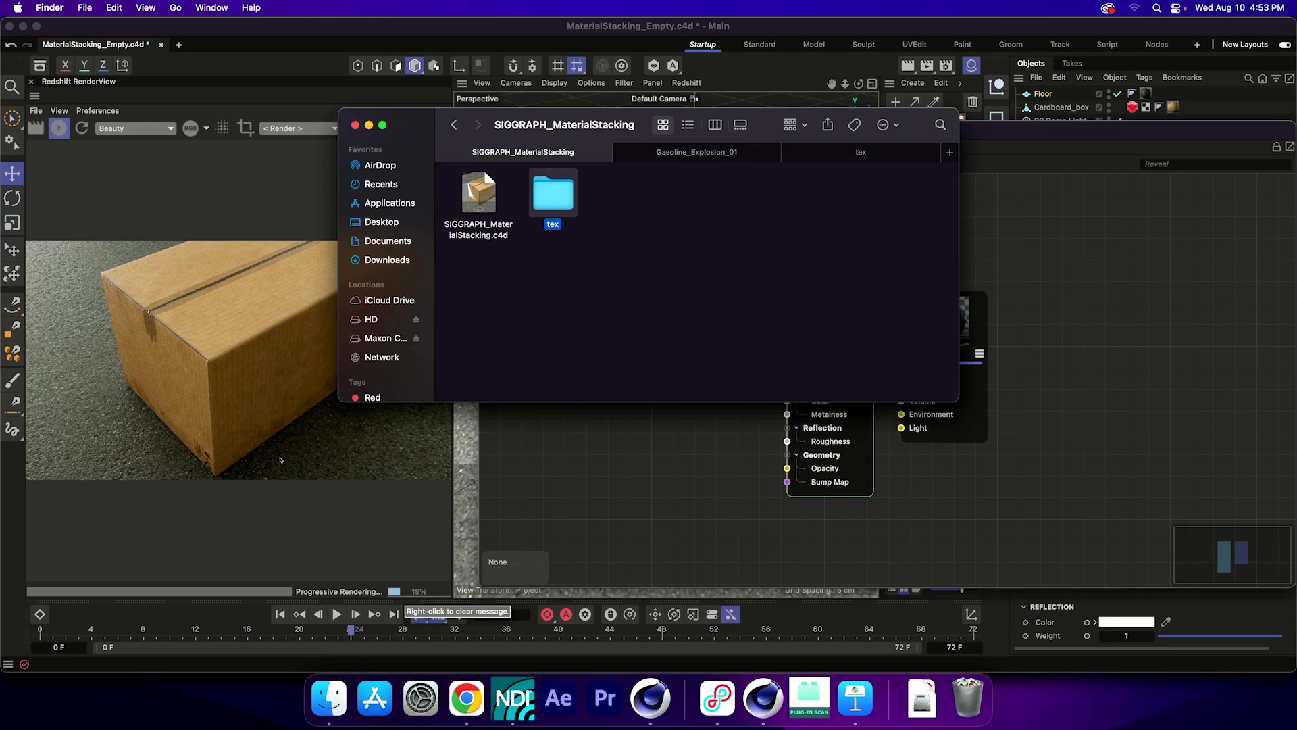
pyautogui.doubleClick(551, 208)
pyautogui.moveTo(501, 124); pyautogui.dragTo(399, 34)
pyautogui.moveTo(523, 253); pyautogui.dragTo(787, 401)
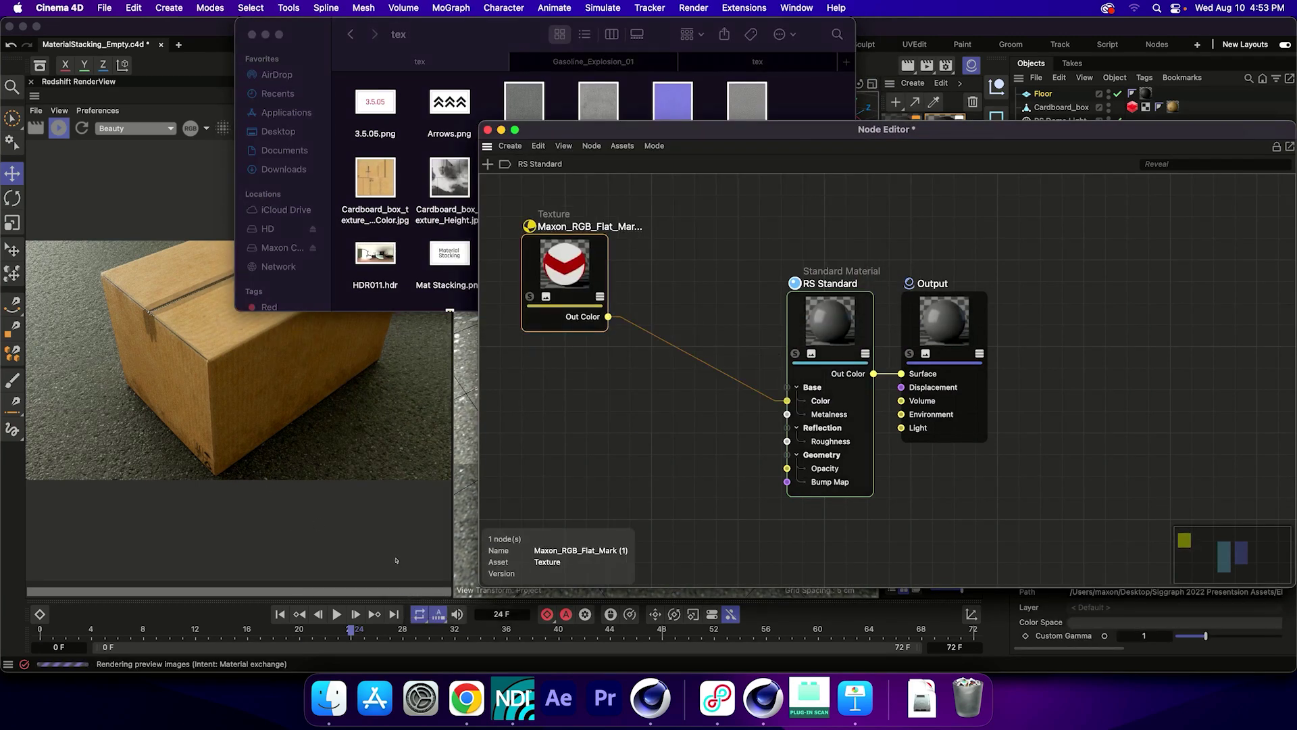
pyautogui.moveTo(592, 278); pyautogui.dragTo(612, 303)
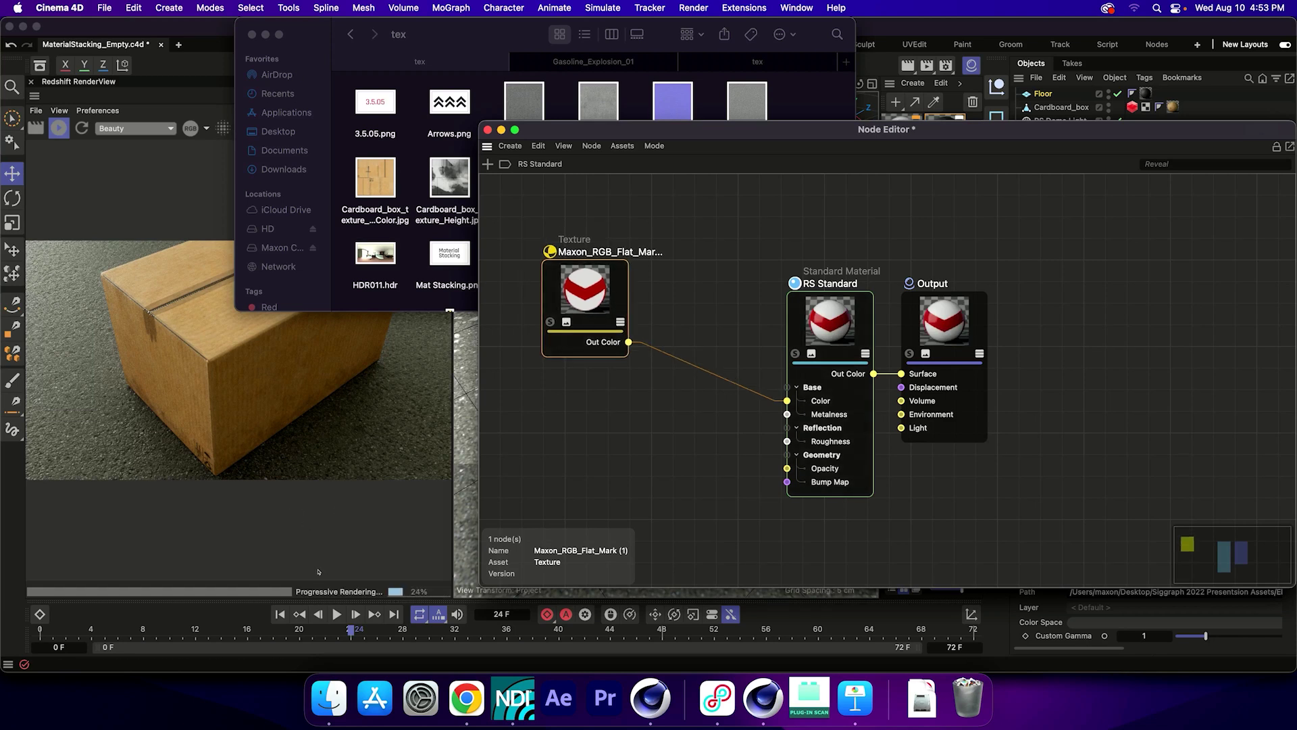
# - Add a Color Splitter so the texture's alpha (Out A) drives the material's Opacity
pyautogui.doubleClick(625, 423)
pyautogui.write('collor')
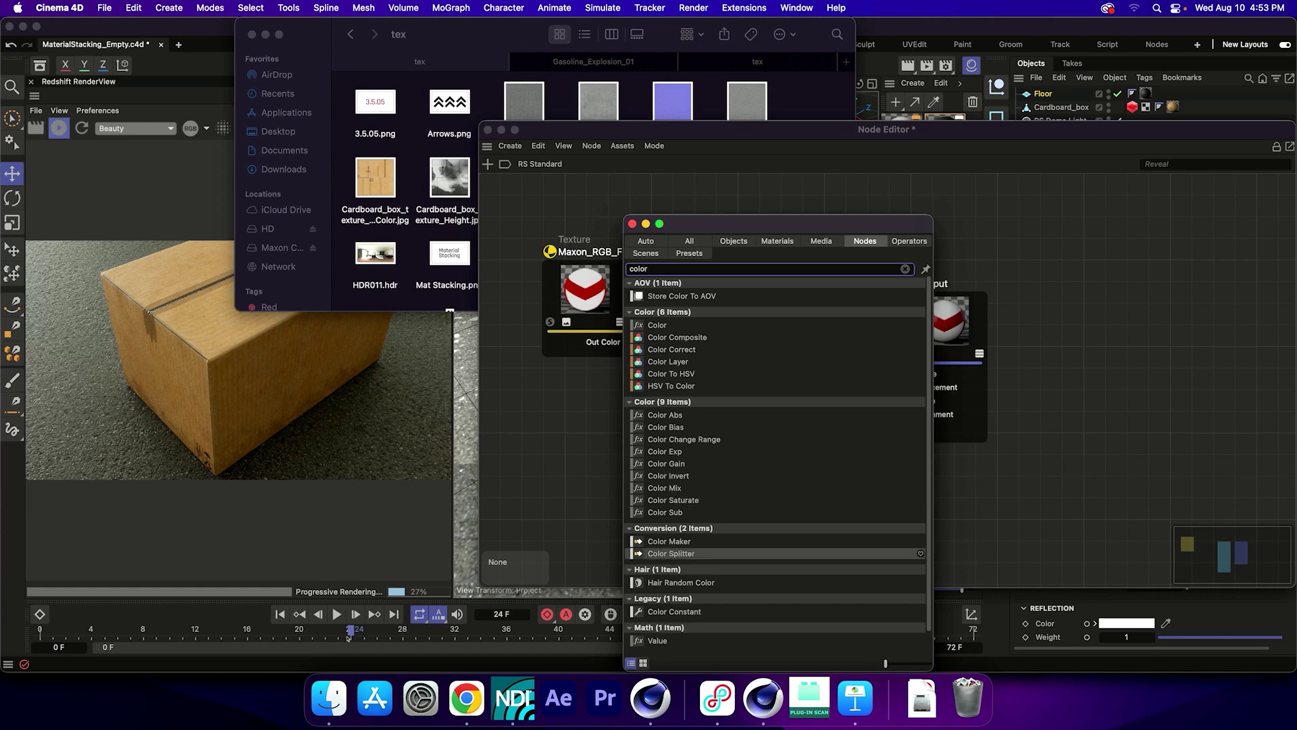
pyautogui.press('Return')
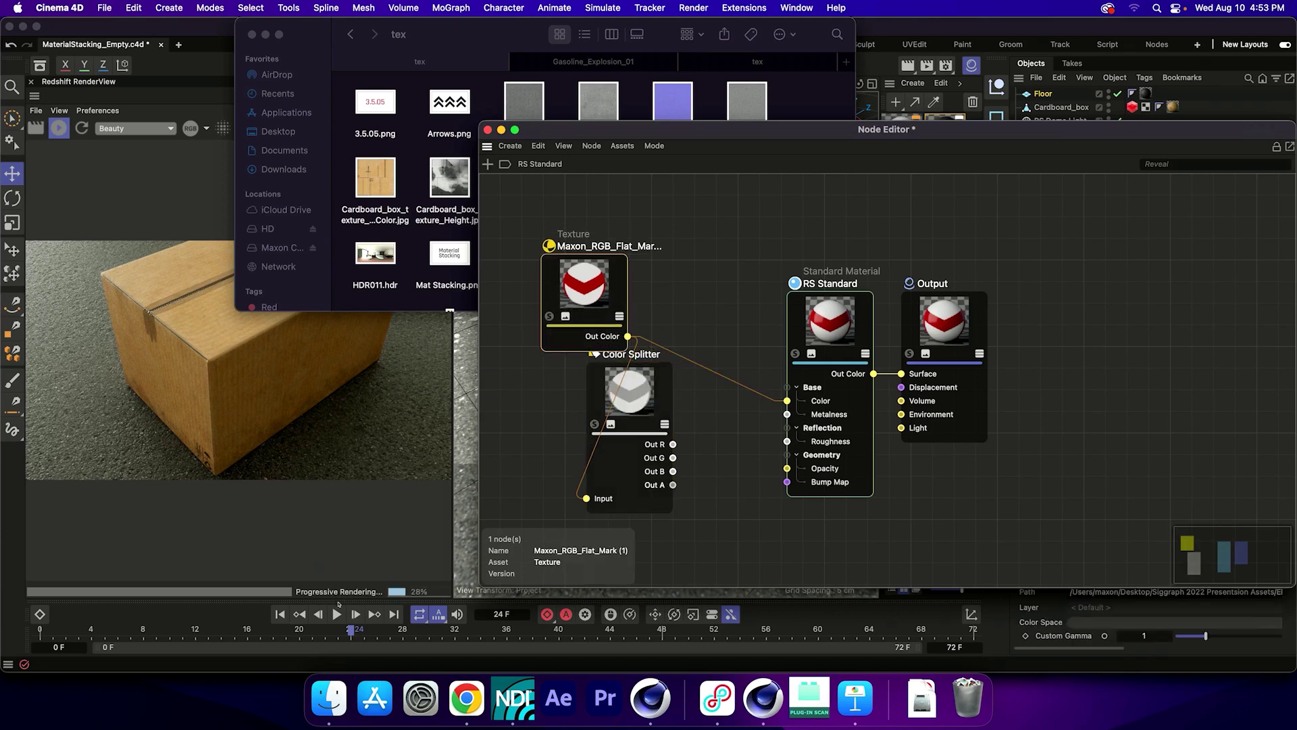
pyautogui.moveTo(584, 291); pyautogui.dragTo(549, 281)
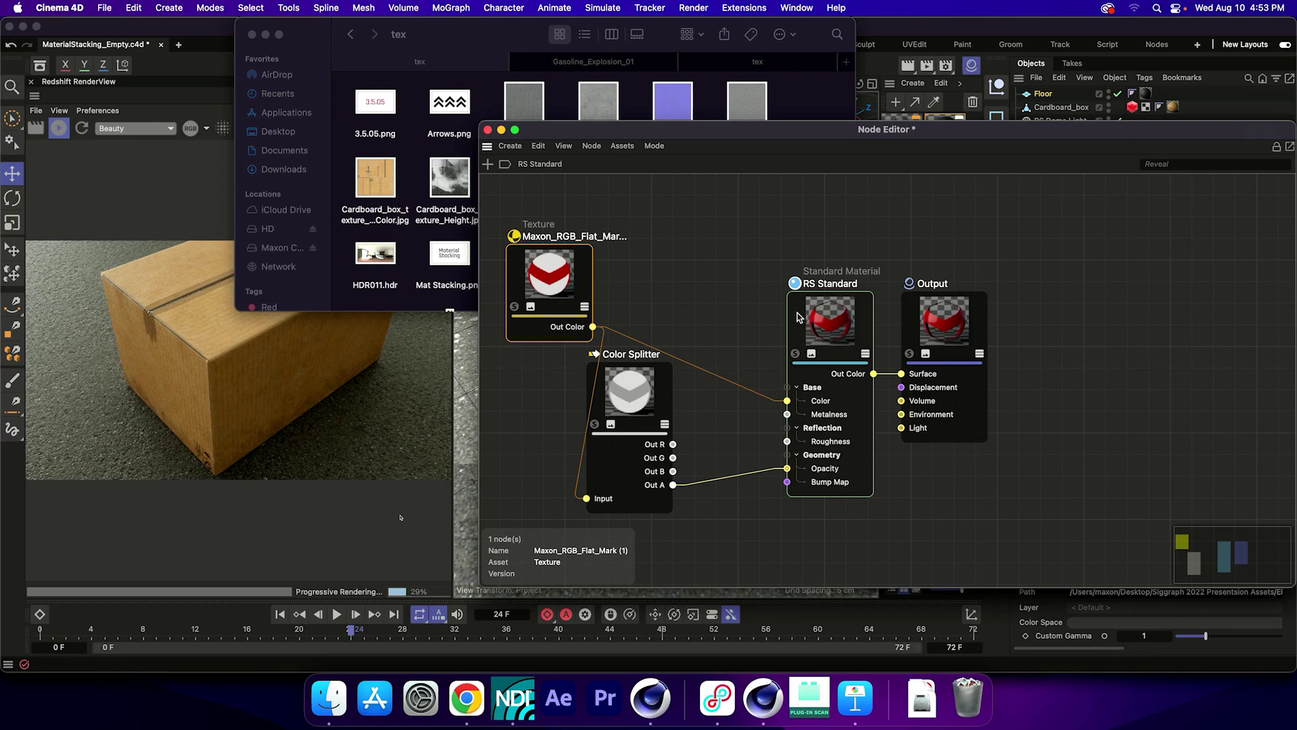
pyautogui.click(105, 376)
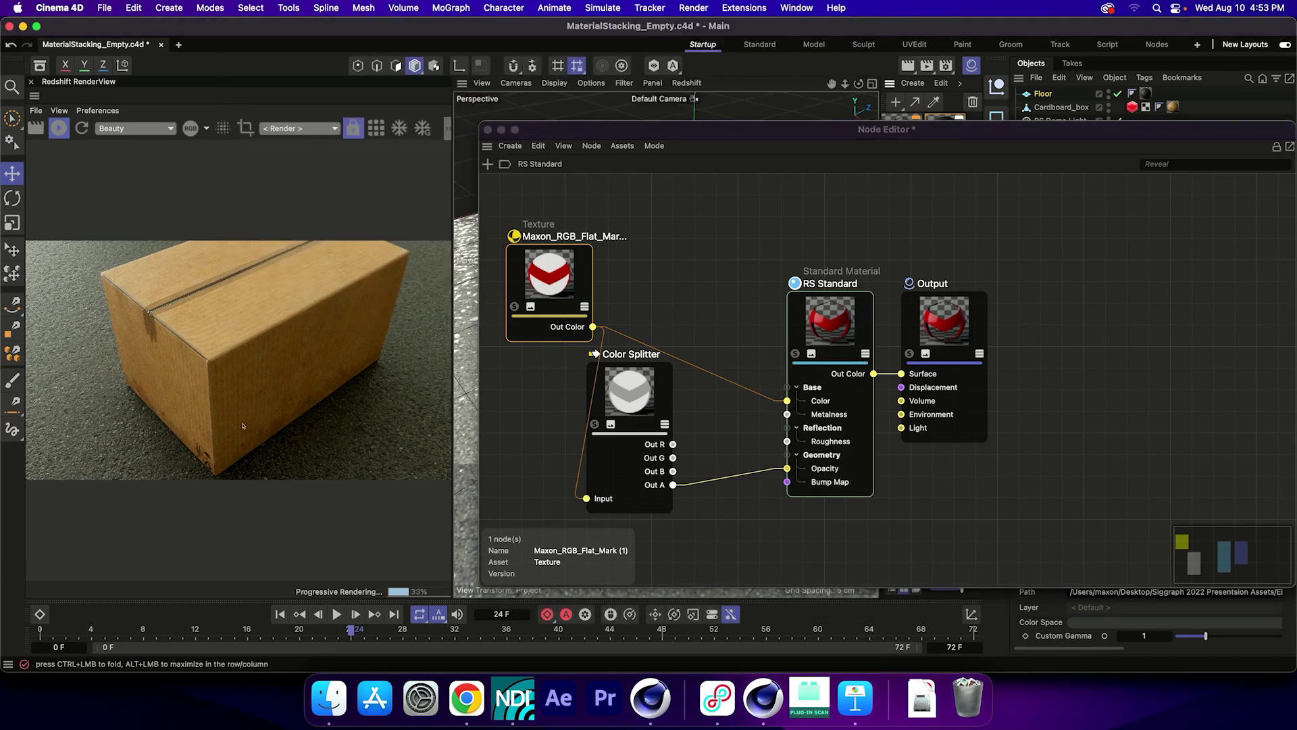
pyautogui.click(484, 130)
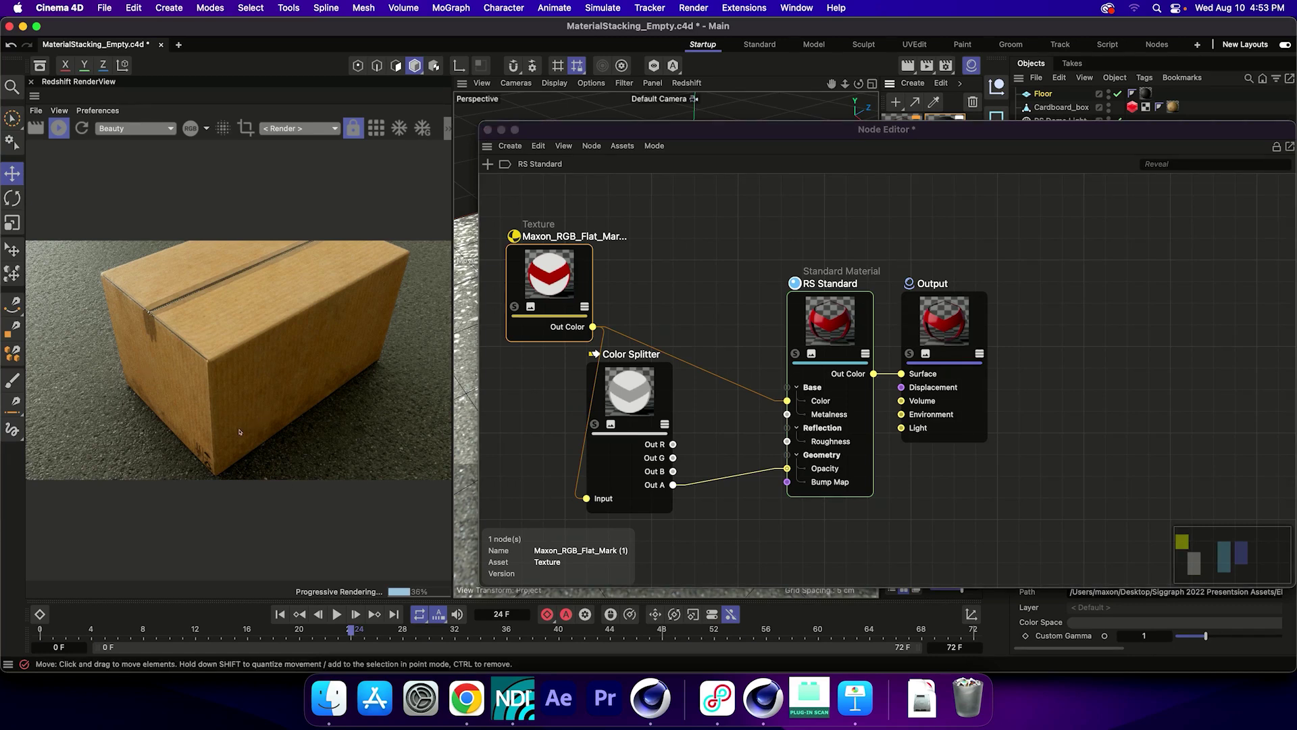
# - Drop the RS Standard material onto Cardboard_box and set its tag's Projection to Flat
pyautogui.click(484, 130)
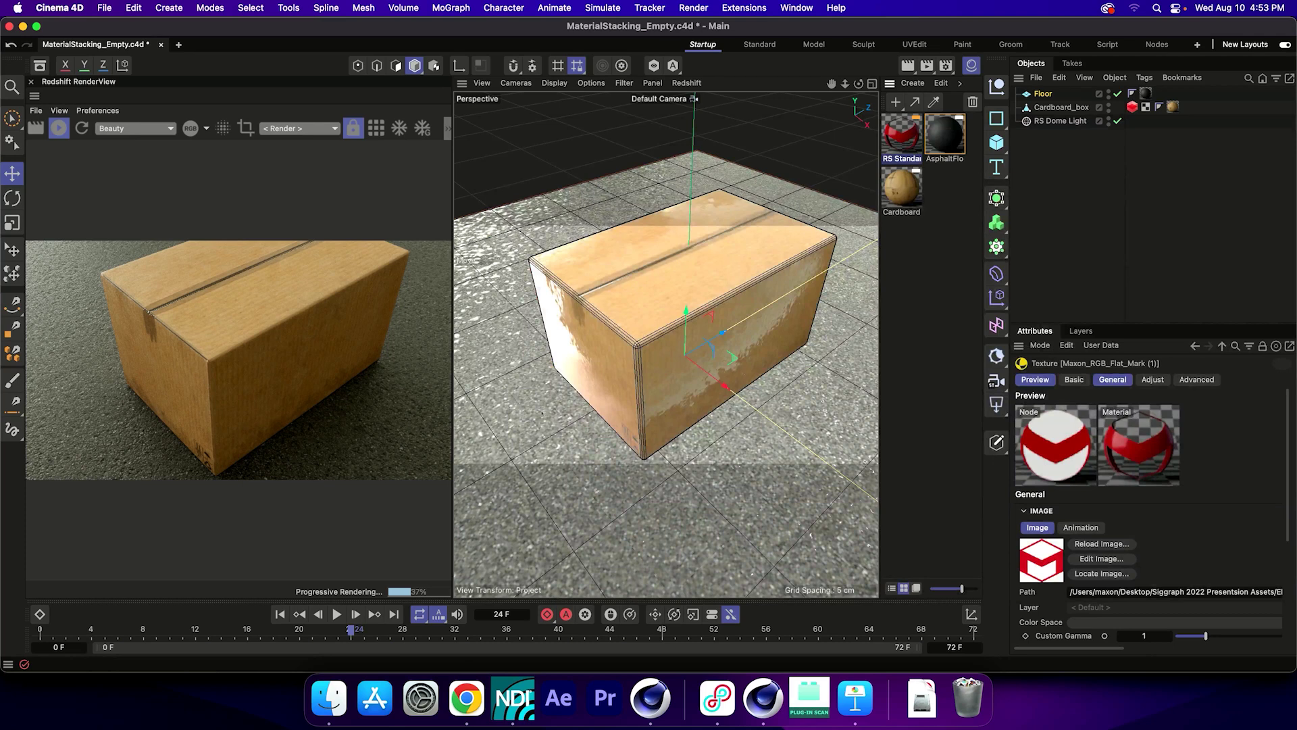
pyautogui.moveTo(902, 135); pyautogui.dragTo(1074, 108)
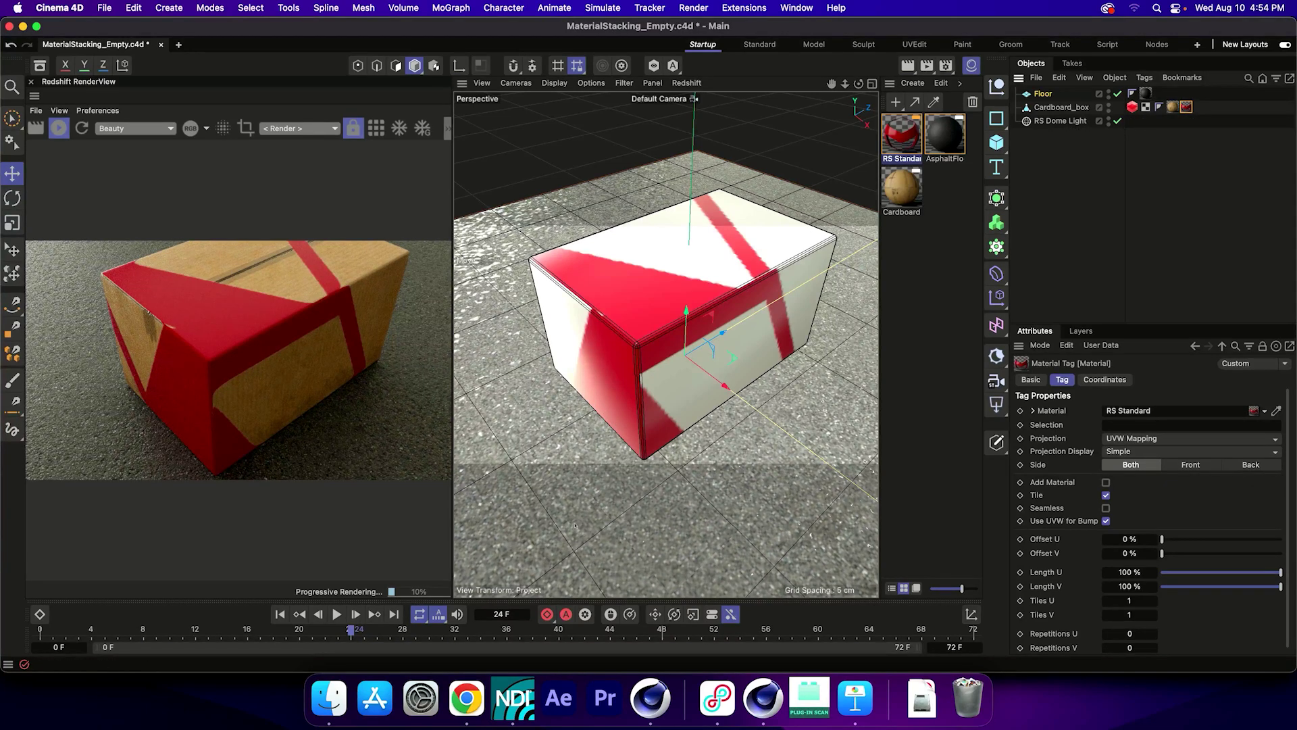
pyautogui.moveTo(1159, 323); pyautogui.dragTo(1114, 186)
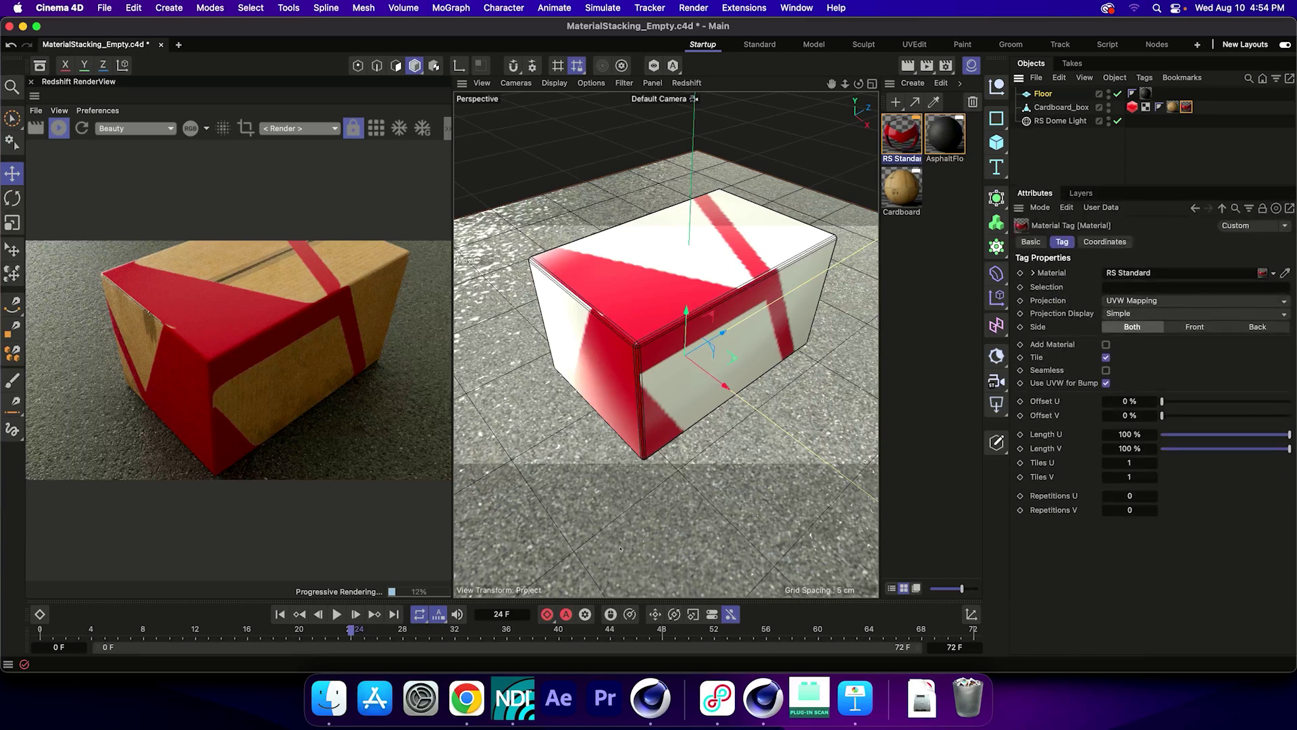
pyautogui.click(1142, 301)
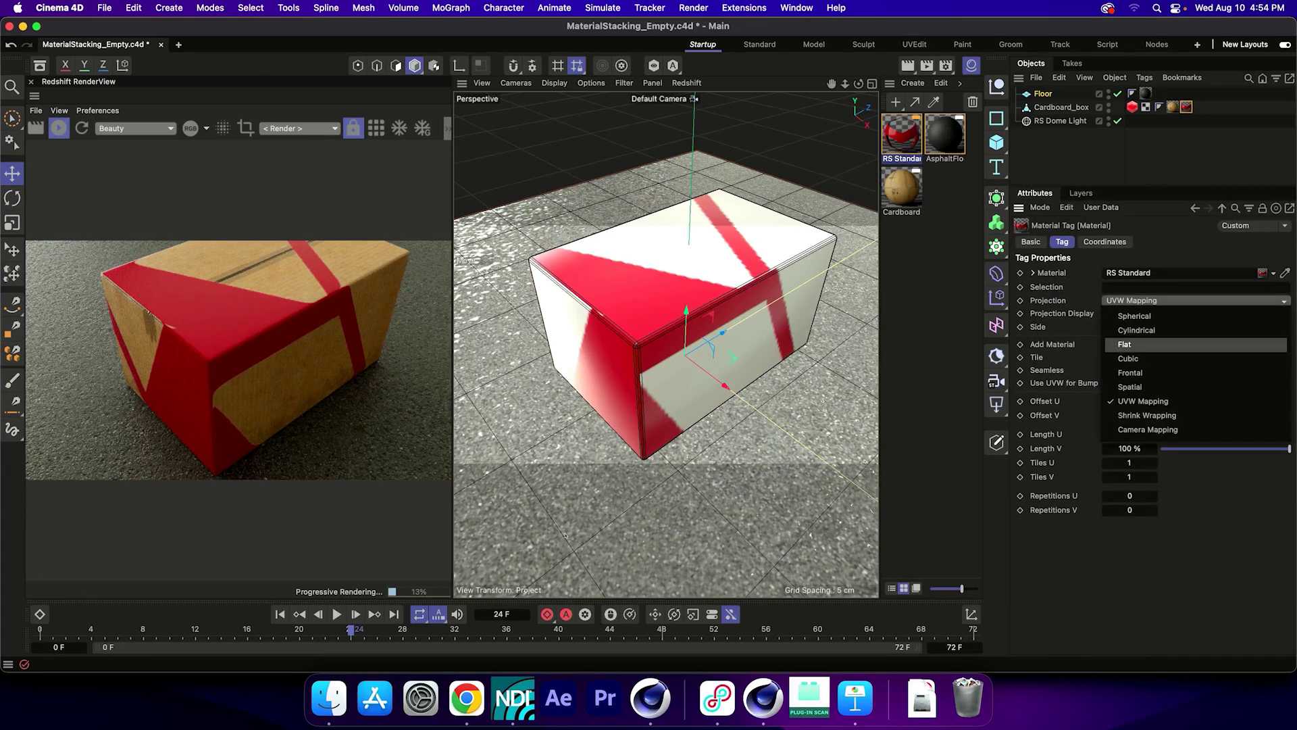
pyautogui.click(1135, 344)
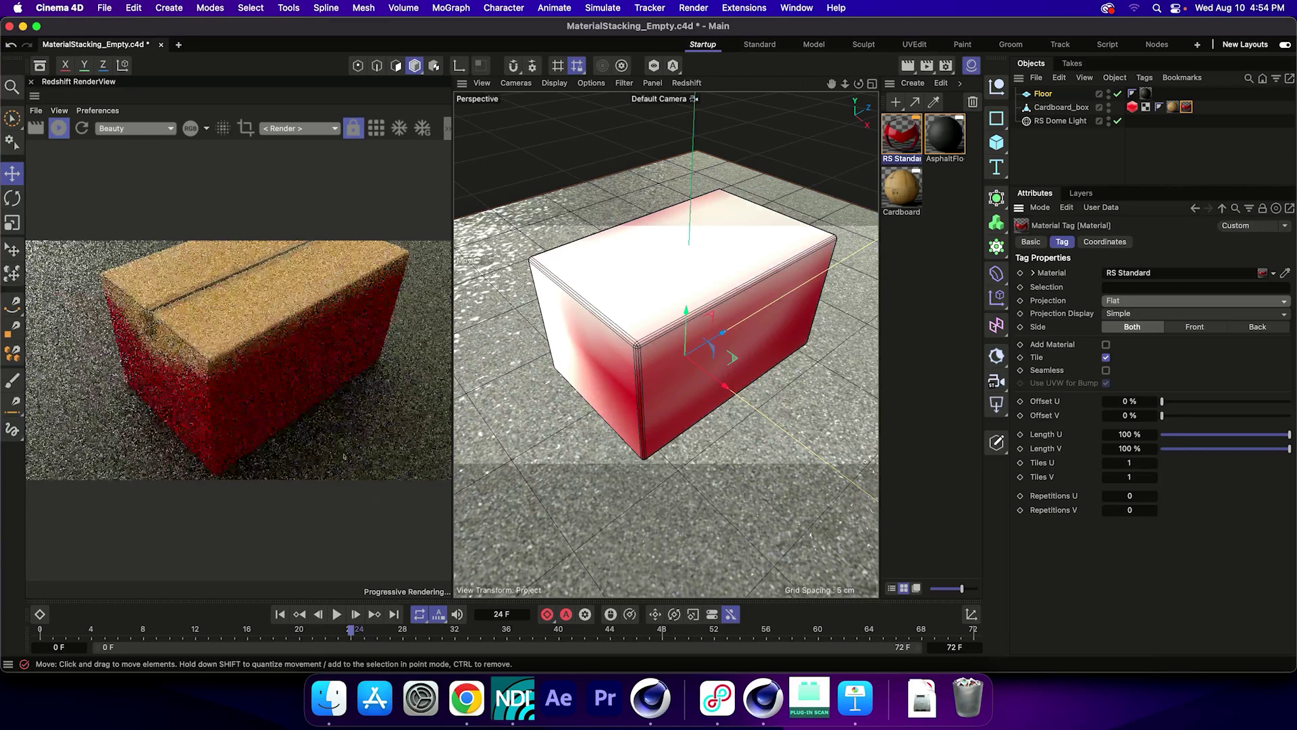
pyautogui.scroll(-10, 370, 495)
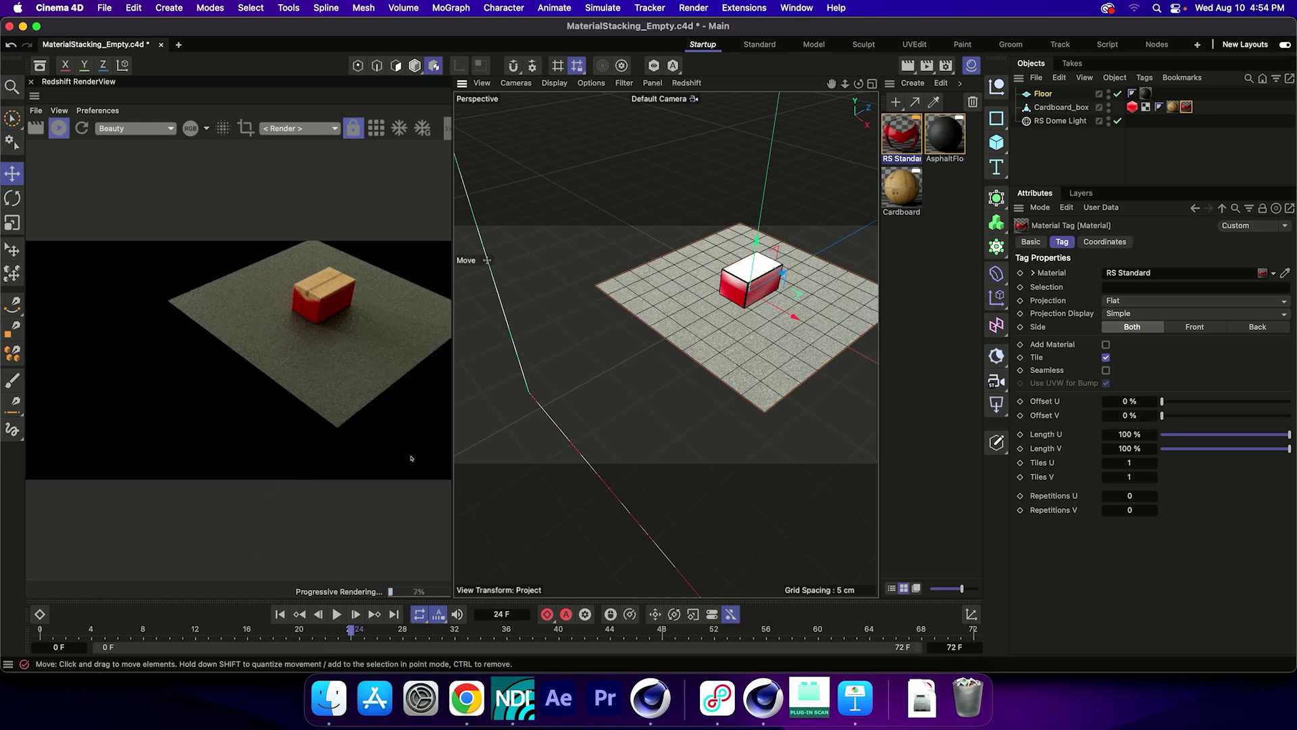
# - Scale the logo texture projection down on the box
pyautogui.press('t')
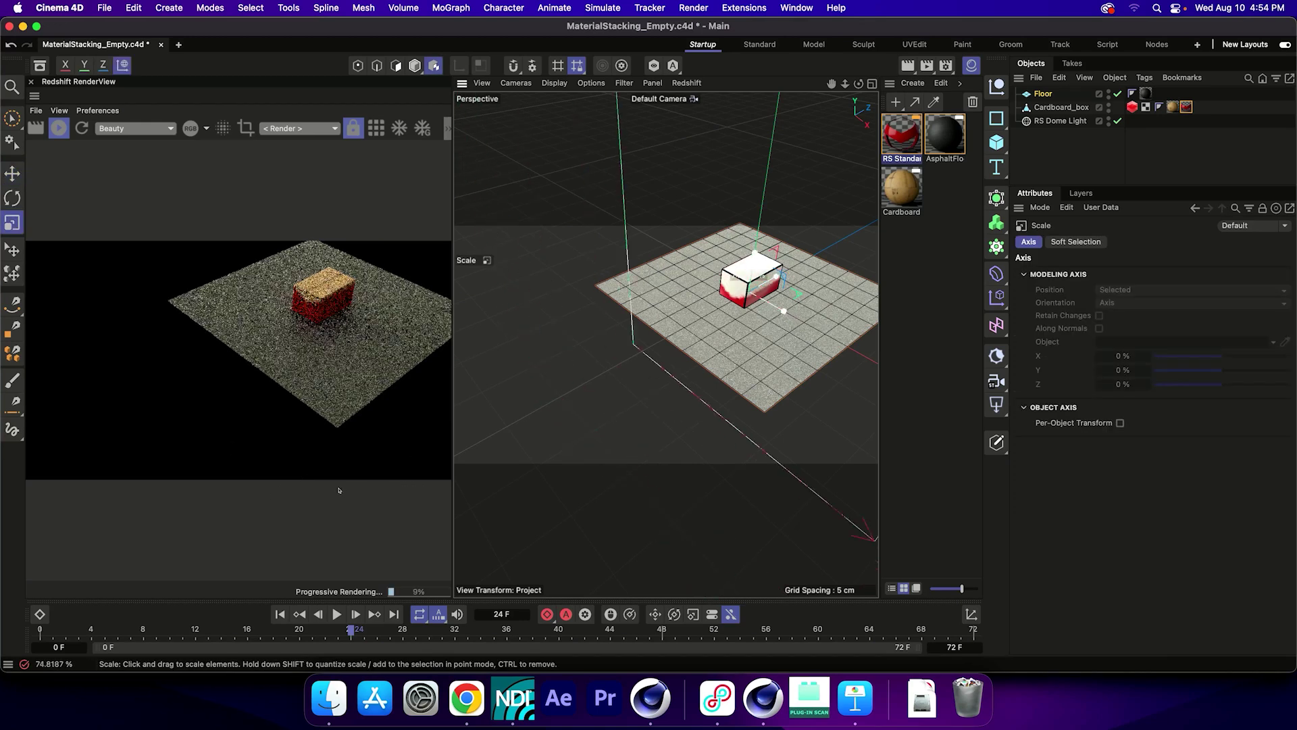
pyautogui.moveTo(831, 232); pyautogui.dragTo(701, 231)
pyautogui.press('e')
pyautogui.scroll(8, 378, 506)
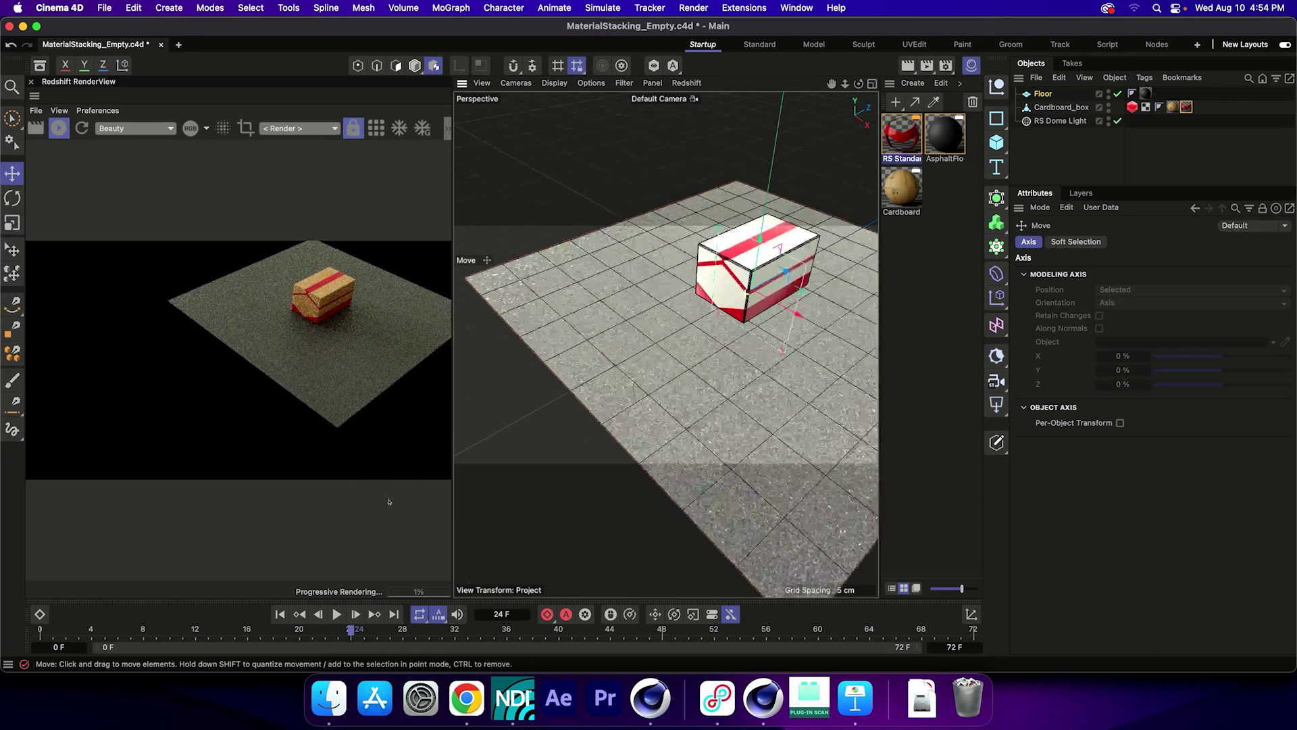
pyautogui.press('t')
pyautogui.moveTo(421, 493); pyautogui.dragTo(378, 500)
pyautogui.press('e')
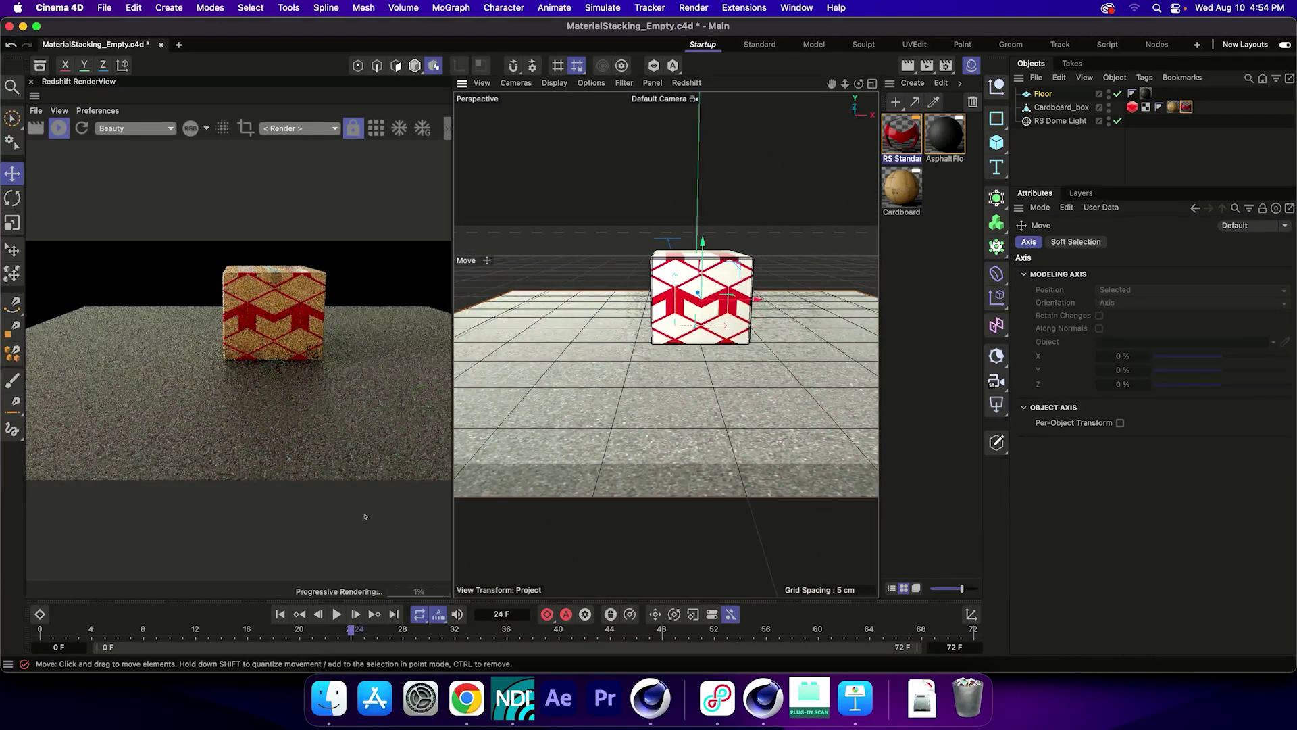
pyautogui.press('t')
pyautogui.press('e')
pyautogui.moveTo(366, 519)
pyautogui.keyDown('alt'); pyautogui.mouseDown()
pyautogui.moveTo(321, 513)
pyautogui.moveTo(357, 527)
pyautogui.moveTo(352, 502)
pyautogui.mouseUp(); pyautogui.keyUp('alt')
pyautogui.keyDown('alt'); pyautogui.moveTo(352, 502); pyautogui.dragTo(409, 514, button='right'); pyautogui.keyUp('alt')
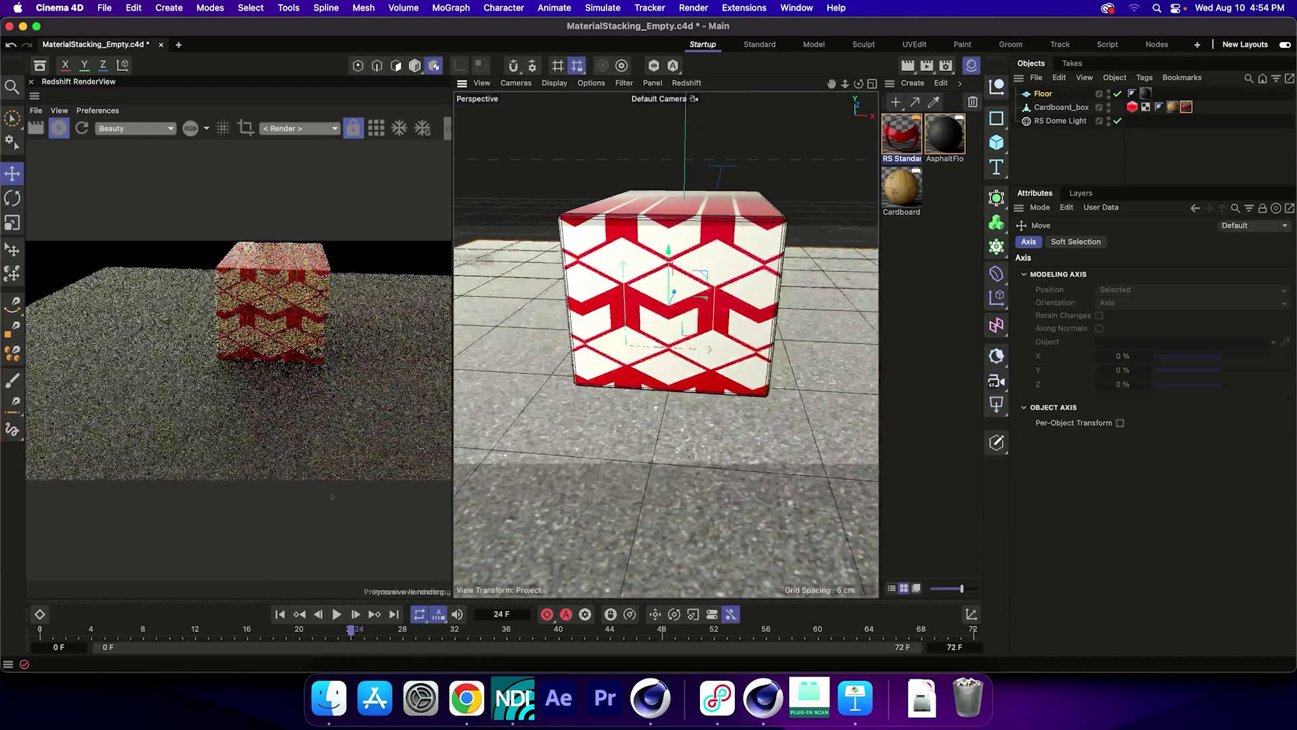
# - Uncheck Tile on the logo material tag so the Maxon mark appears only once
pyautogui.click(1186, 107)
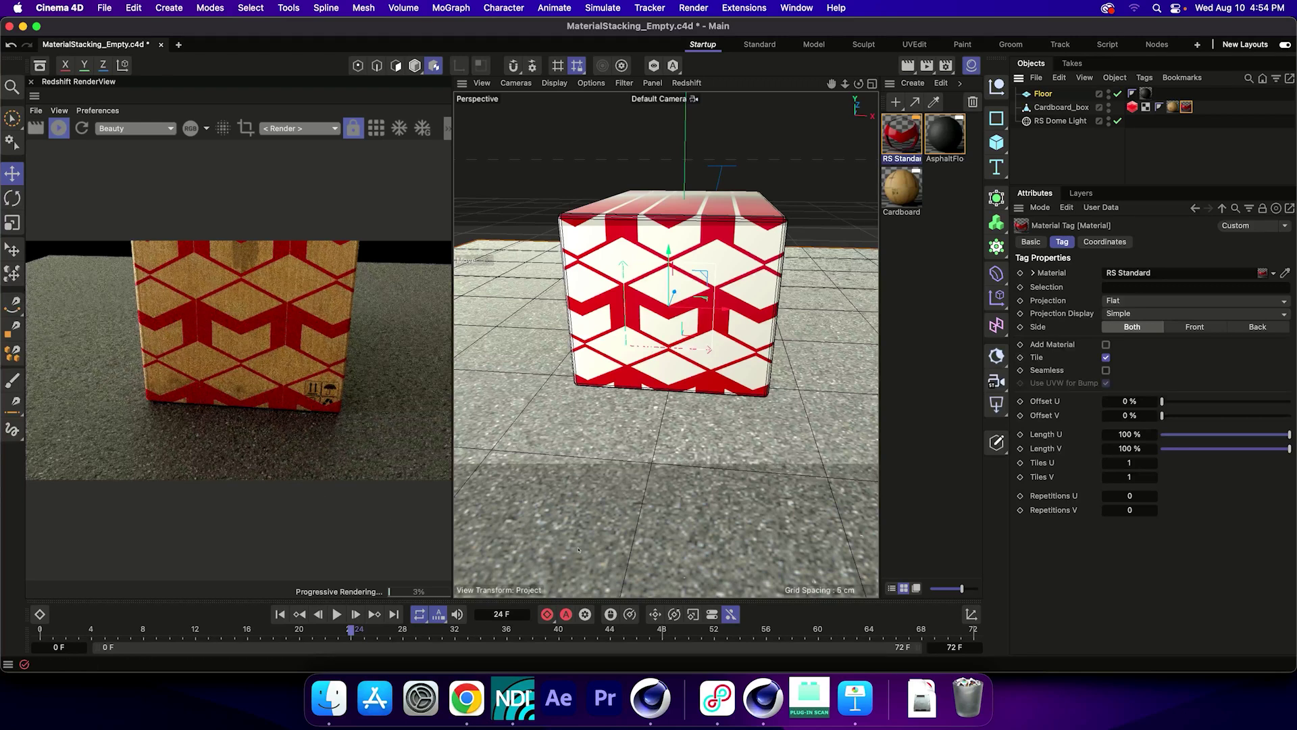
pyautogui.click(1106, 358)
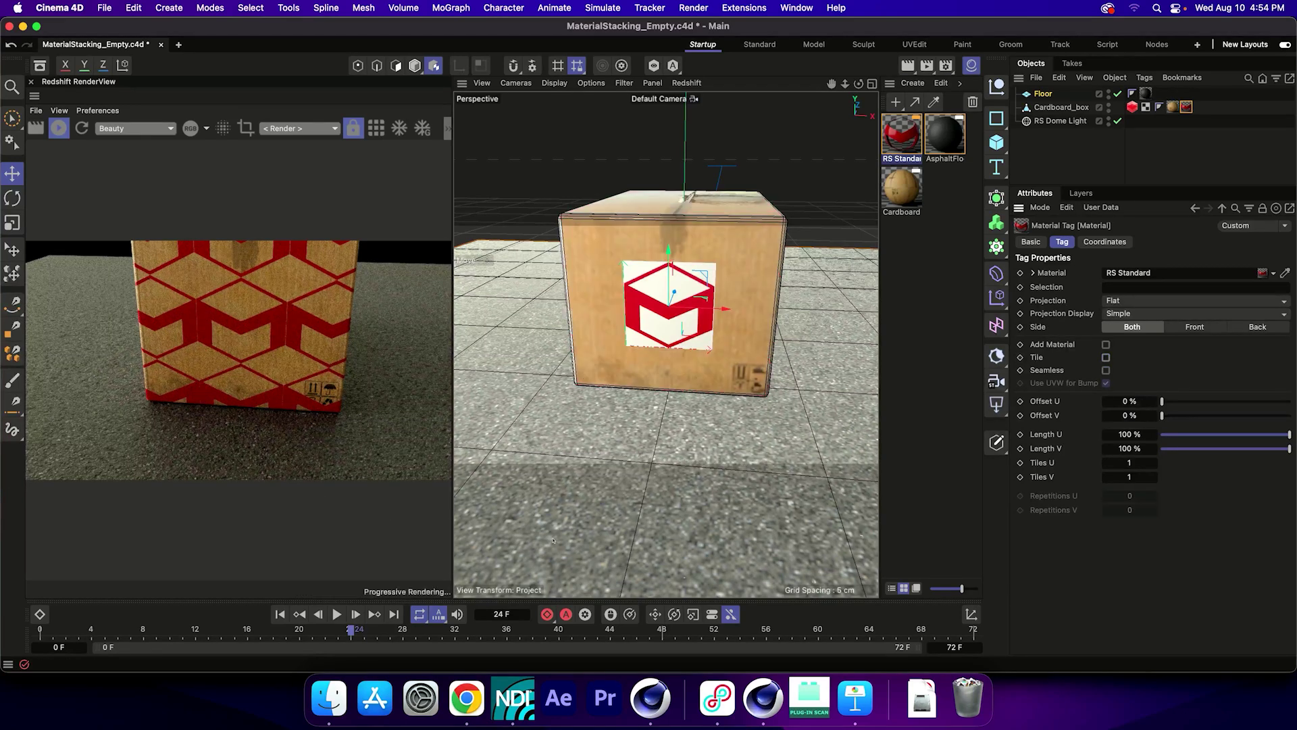
pyautogui.moveTo(357, 497)
pyautogui.mouseDown()
pyautogui.moveTo(342, 486)
pyautogui.moveTo(378, 501)
pyautogui.mouseUp()
pyautogui.keyDown('alt'); pyautogui.moveTo(384, 500); pyautogui.dragTo(300, 502, button='middle'); pyautogui.keyUp('alt')
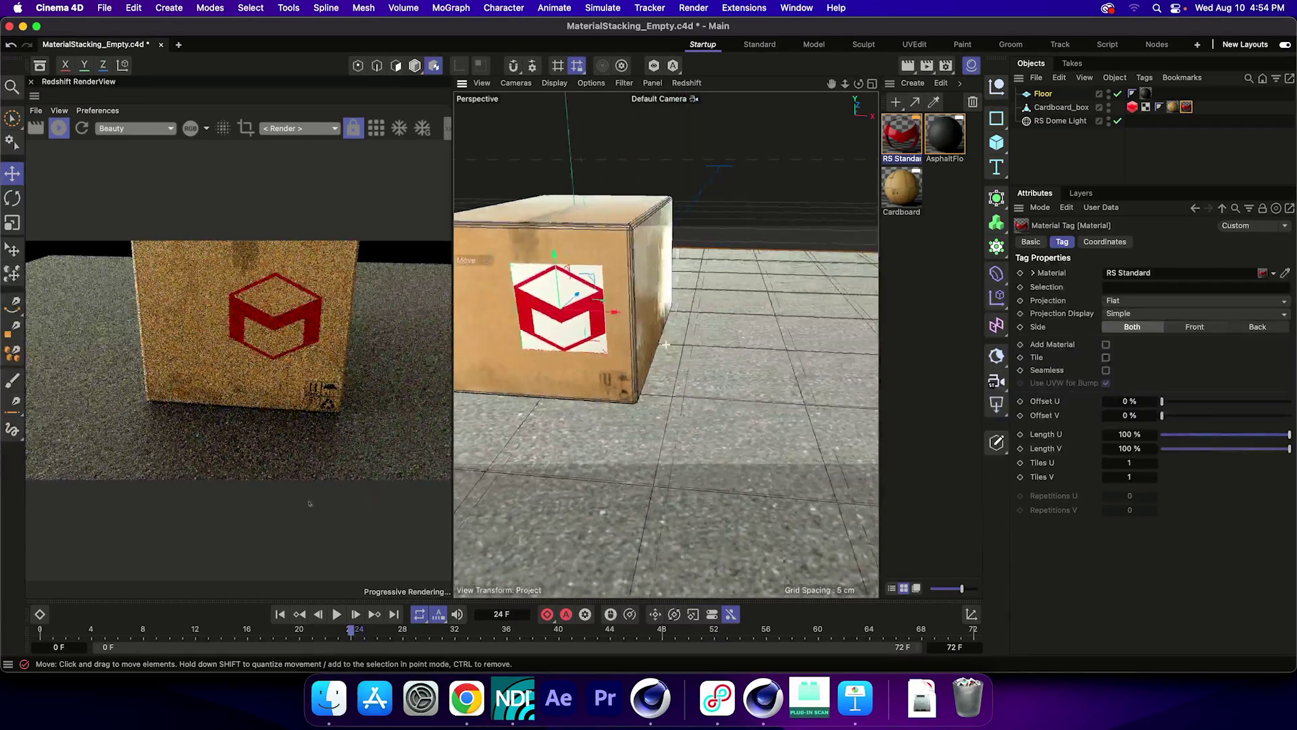
# - Rotate the logo projection about 100 degrees and slide it onto the box's side face
pyautogui.press('r')
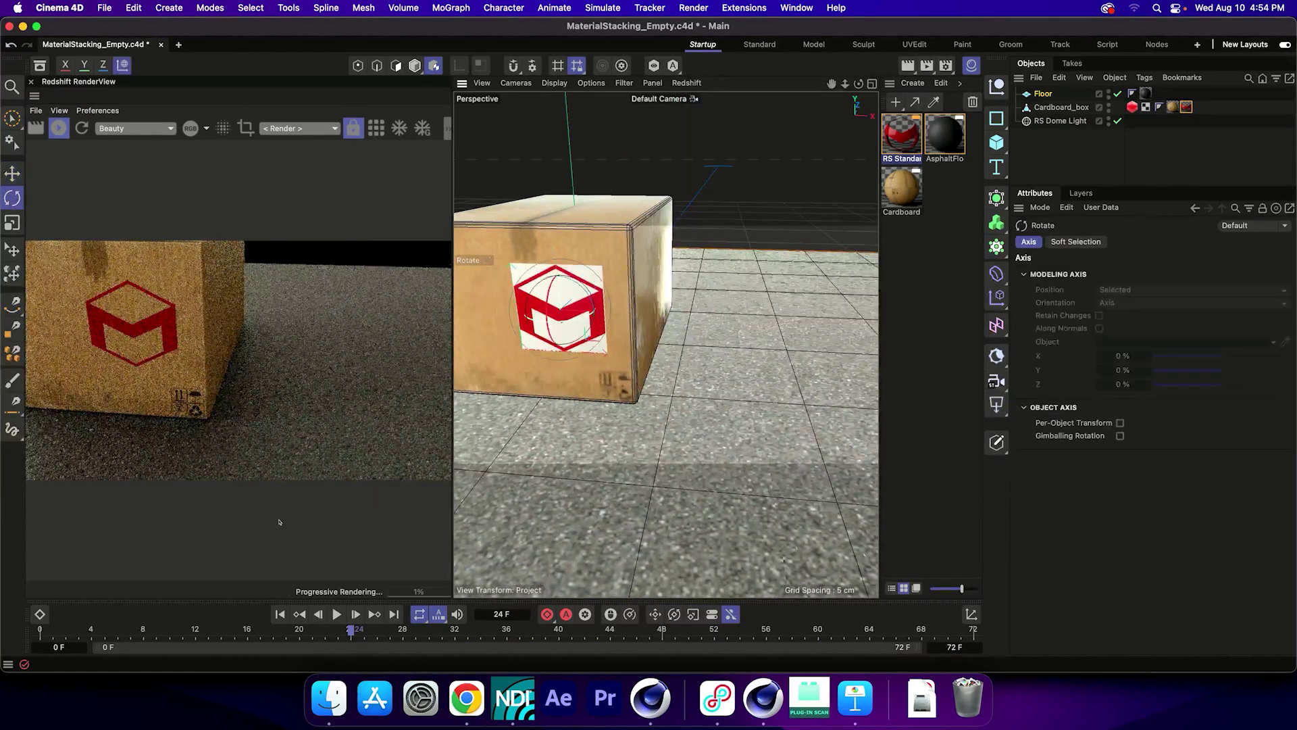
pyautogui.moveTo(279, 522); pyautogui.dragTo(313, 514)
pyautogui.press('super+z')
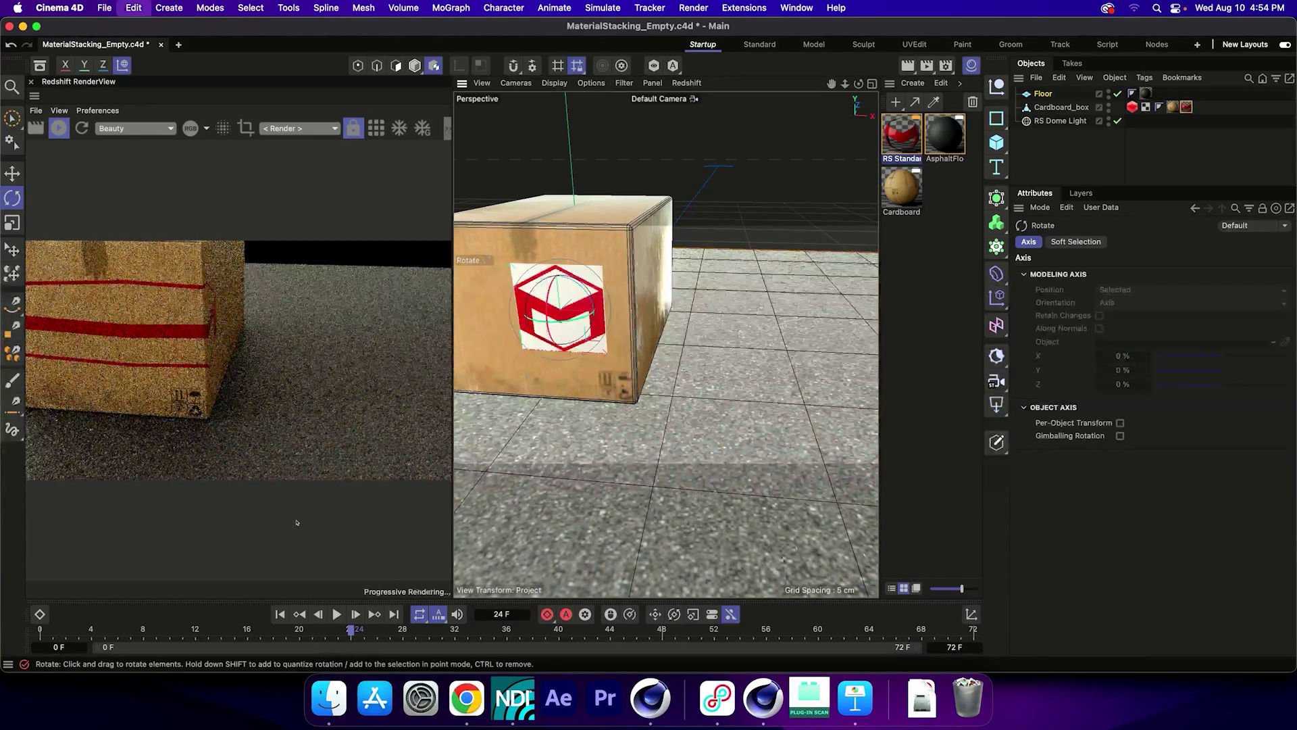
pyautogui.press('super+shift+z')
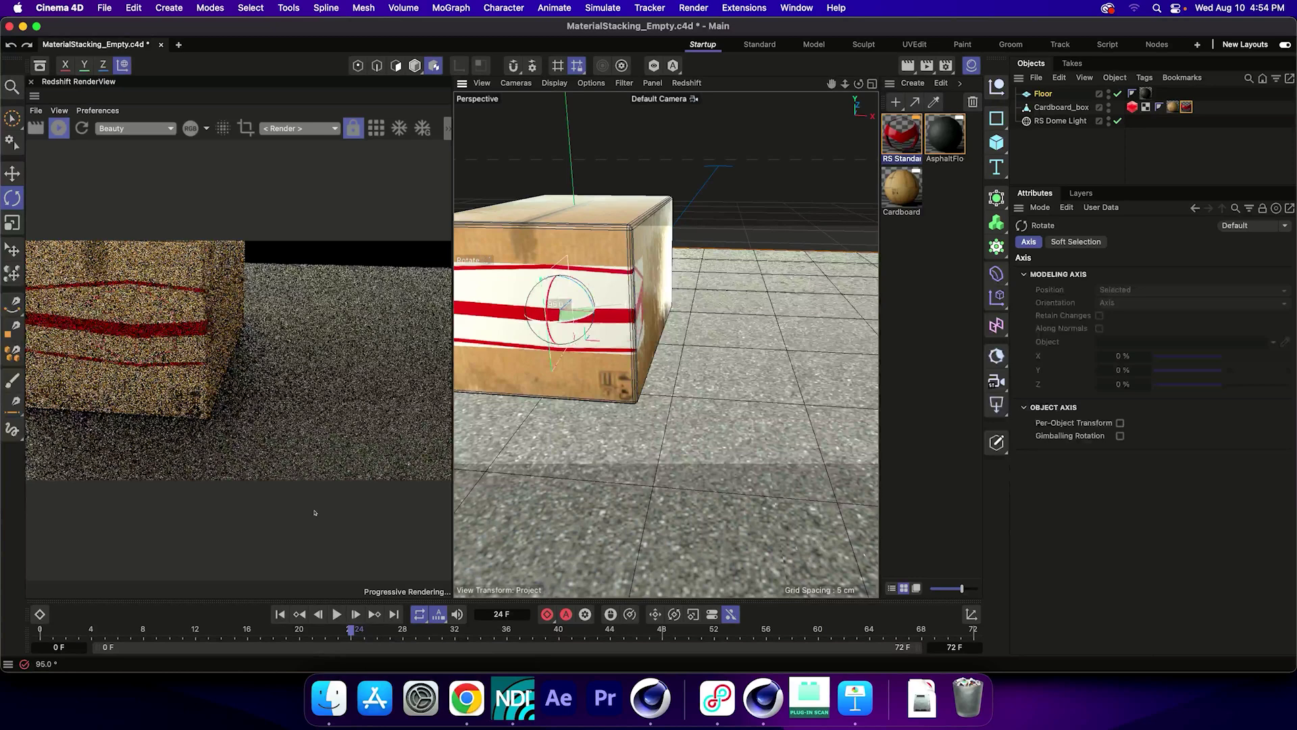
pyautogui.press('e')
pyautogui.moveTo(505, 307); pyautogui.dragTo(573, 311)
pyautogui.keyDown('alt'); pyautogui.moveTo(678, 313); pyautogui.dragTo(612, 292); pyautogui.keyUp('alt')
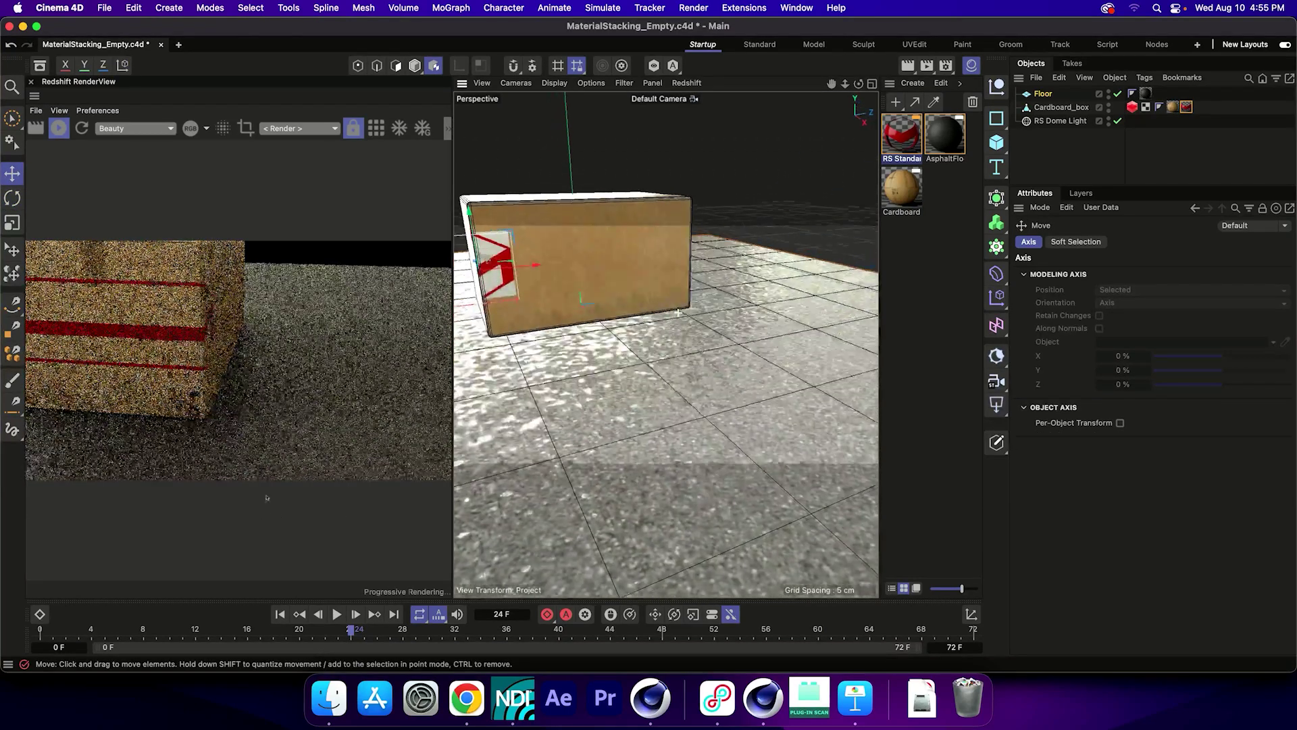
pyautogui.moveTo(533, 266); pyautogui.dragTo(572, 264)
pyautogui.keyDown('alt'); pyautogui.moveTo(568, 277); pyautogui.dragTo(693, 302, button='middle'); pyautogui.keyUp('alt')
pyautogui.moveTo(697, 299)
pyautogui.mouseDown()
pyautogui.moveTo(711, 296)
pyautogui.moveTo(699, 327)
pyautogui.moveTo(649, 284)
pyautogui.moveTo(696, 316)
pyautogui.mouseUp()
pyautogui.keyDown('alt'); pyautogui.moveTo(348, 523); pyautogui.dragTo(362, 535); pyautogui.keyUp('alt')
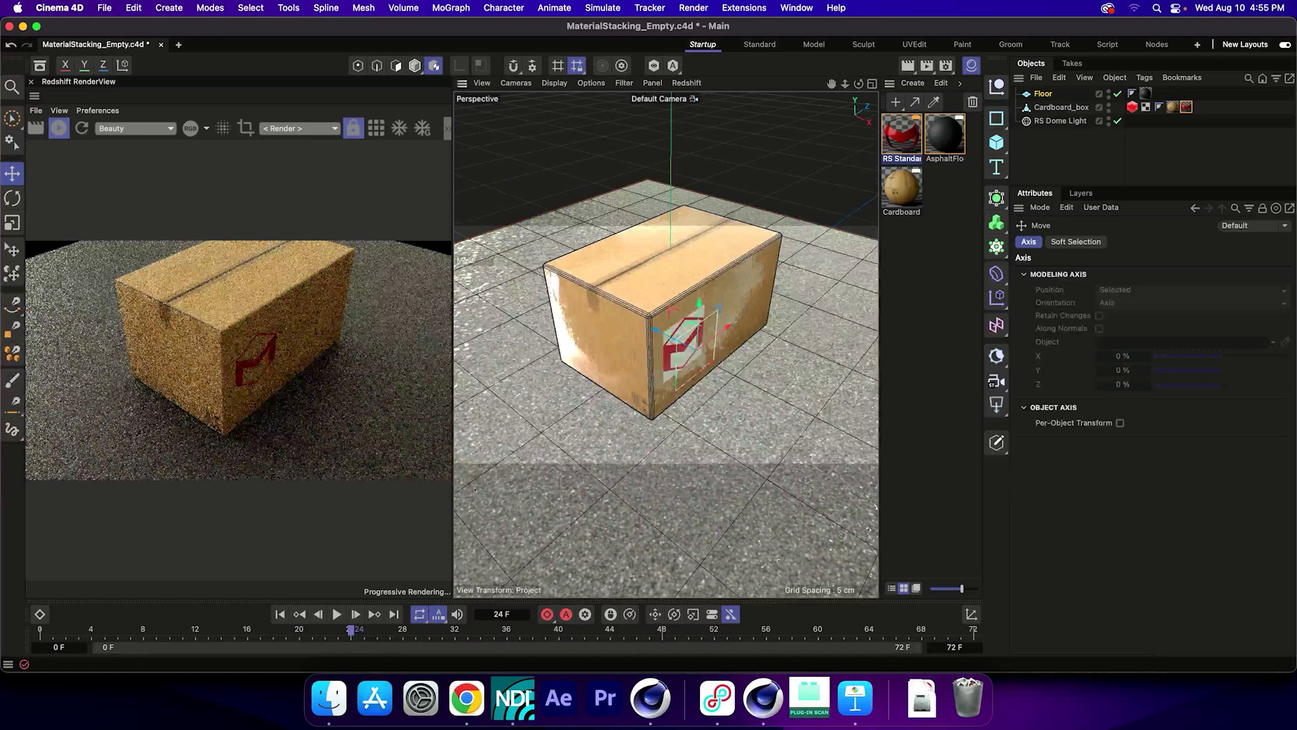
# - Duplicate the logo material and swap its texture for ThisWayUp.png
pyautogui.click(902, 137)
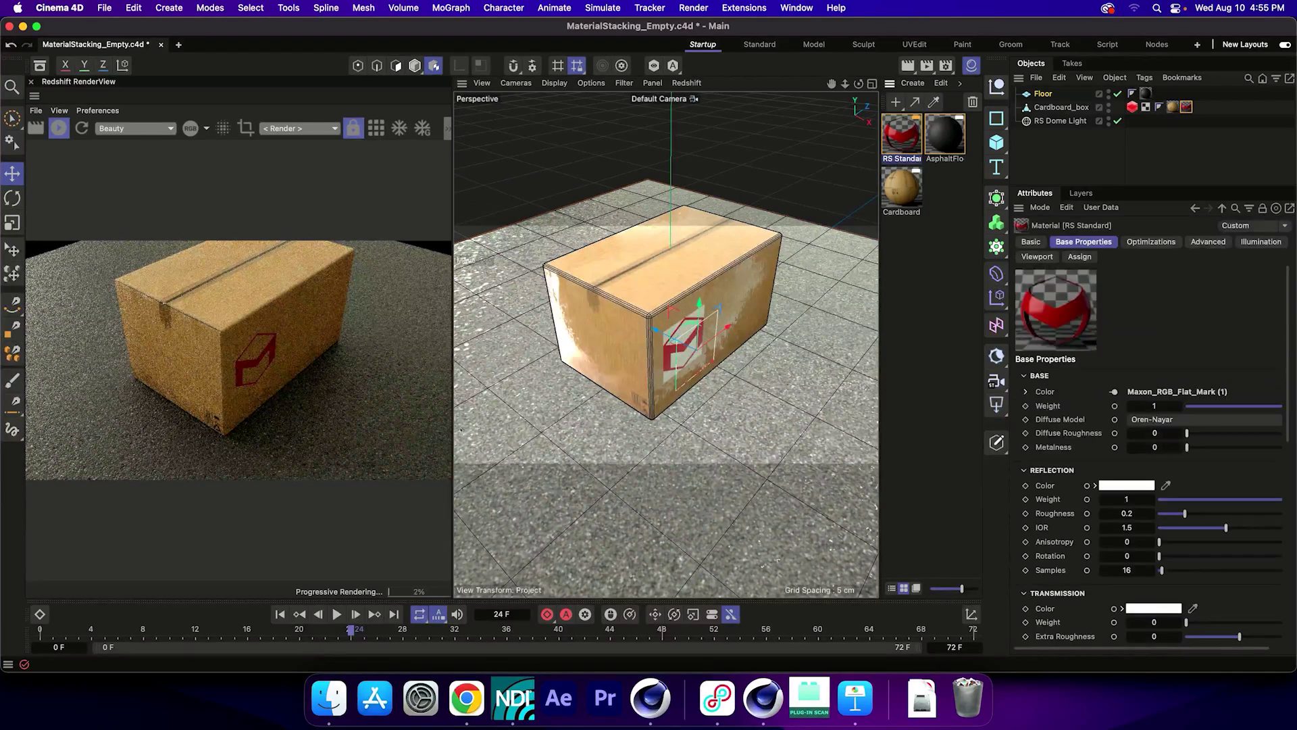
pyautogui.press('super+v')
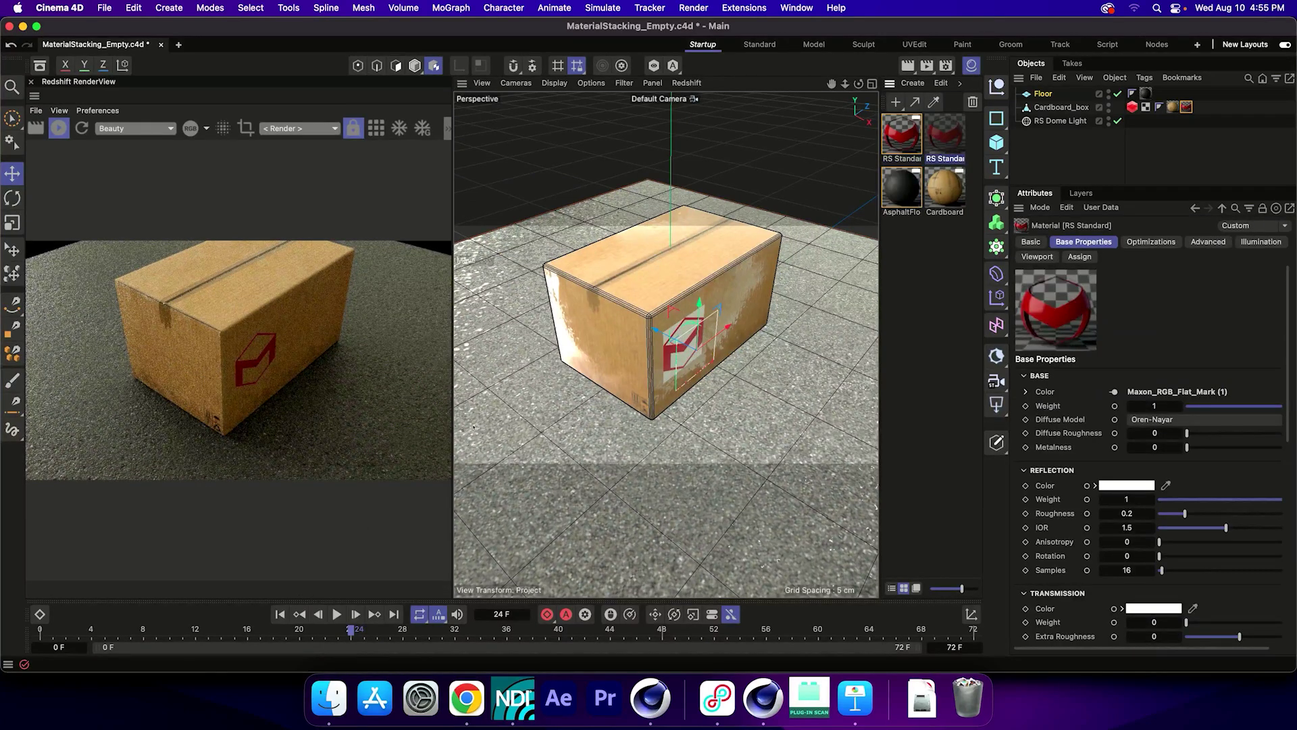
pyautogui.doubleClick(945, 133)
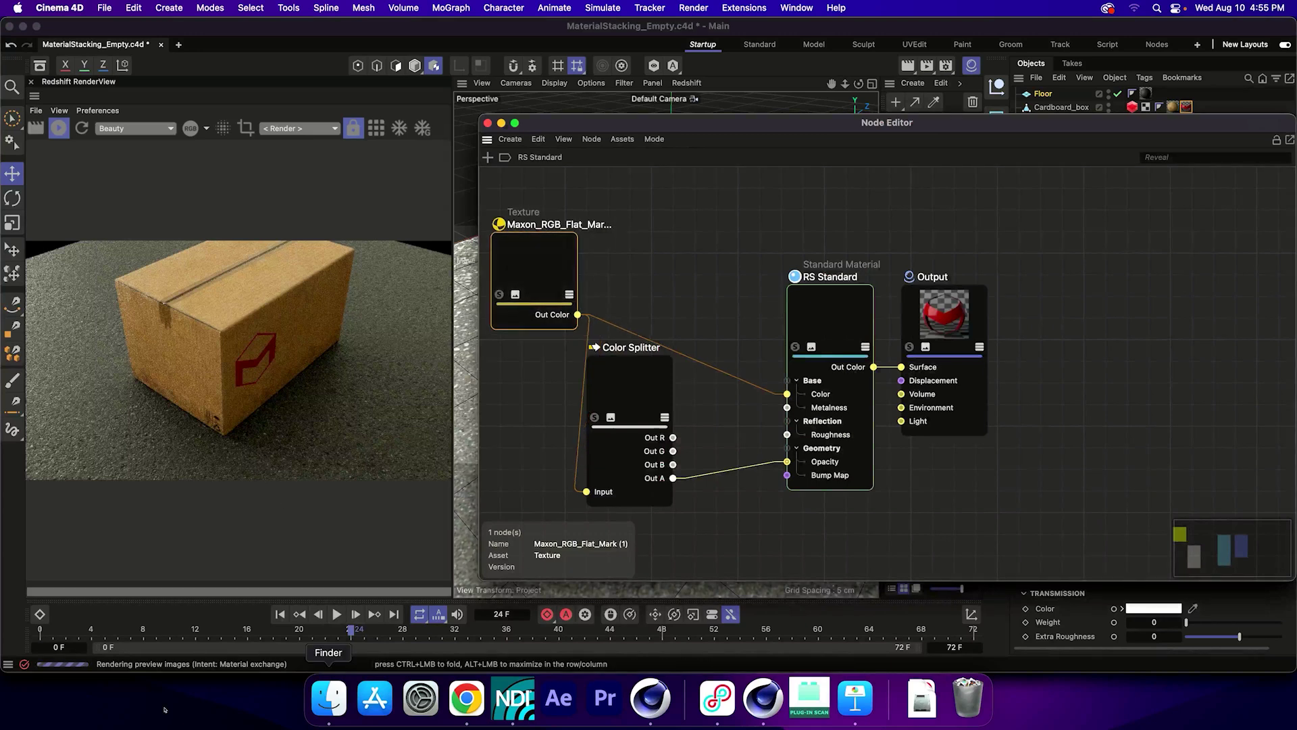
pyautogui.click(329, 698)
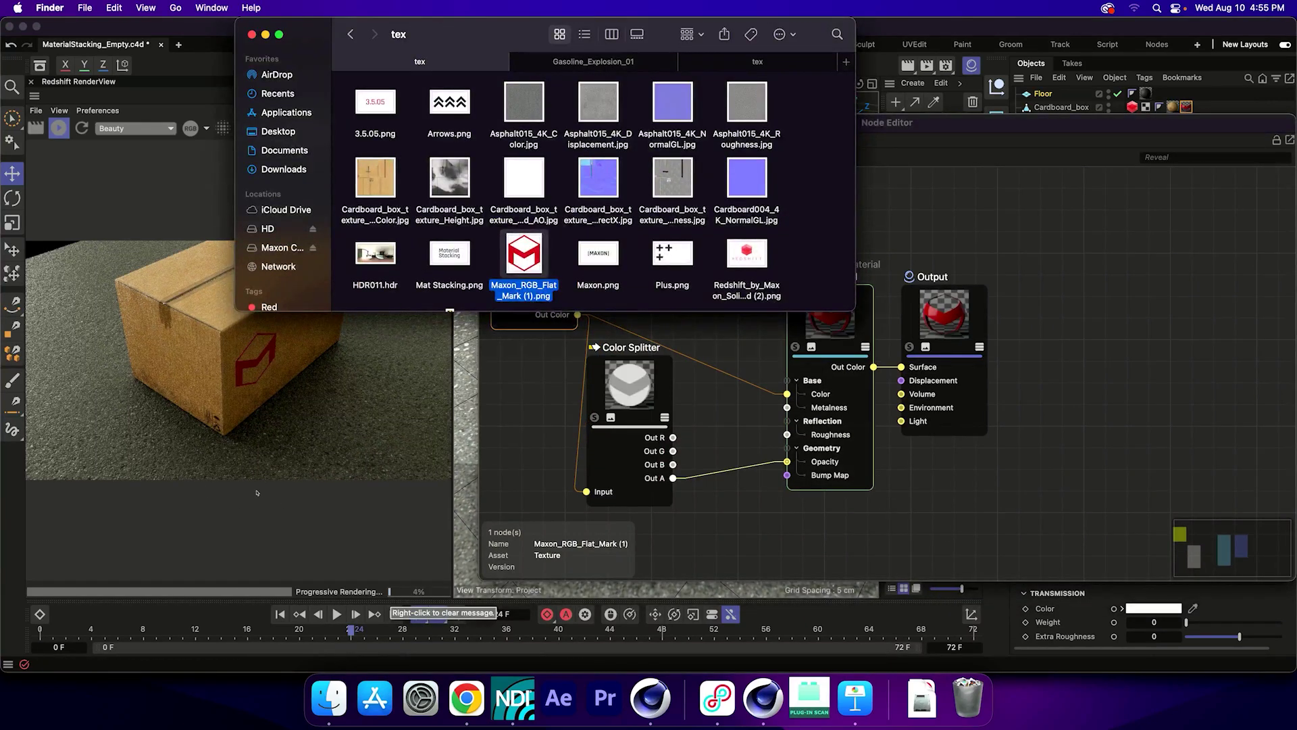
pyautogui.click(269, 523)
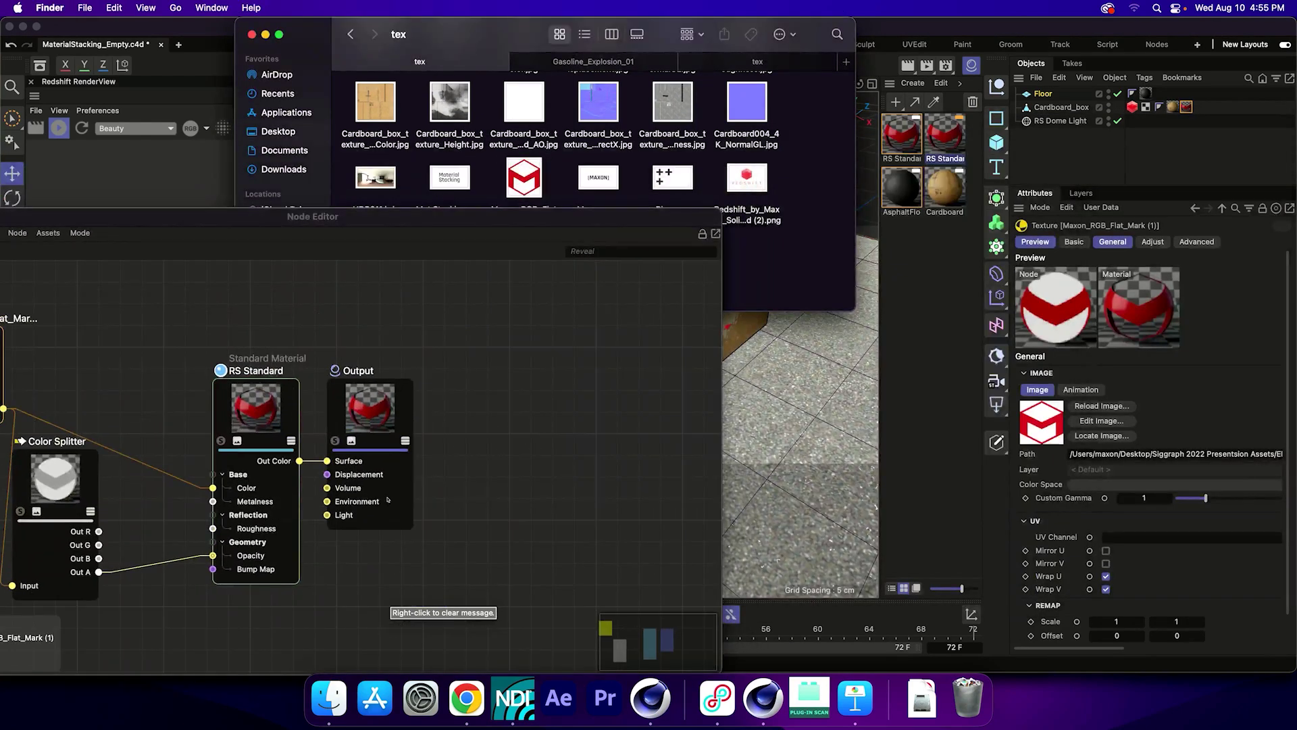
pyautogui.moveTo(598, 254); pyautogui.dragTo(1202, 454)
pyautogui.click(302, 520)
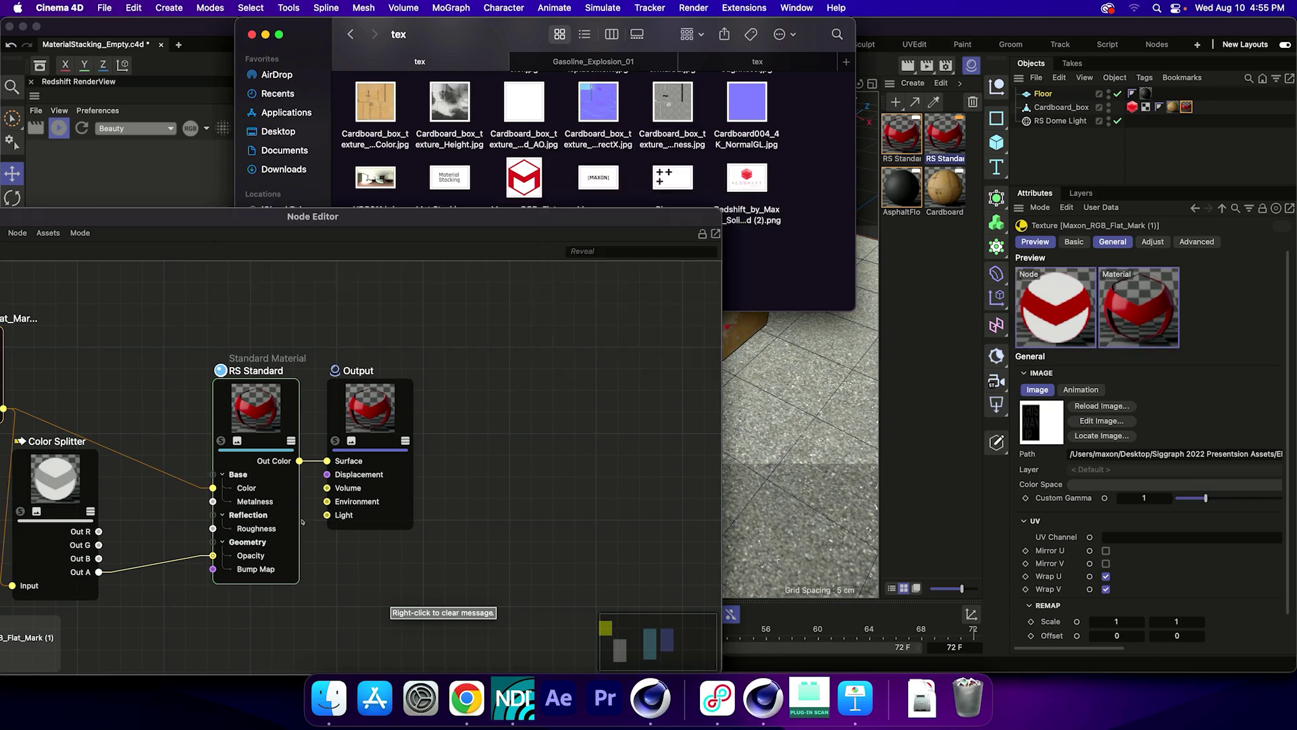
pyautogui.moveTo(122, 217); pyautogui.dragTo(585, 144)
# - Apply the ThisWayUp material to Cardboard_box with Flat projection
pyautogui.click(375, 145)
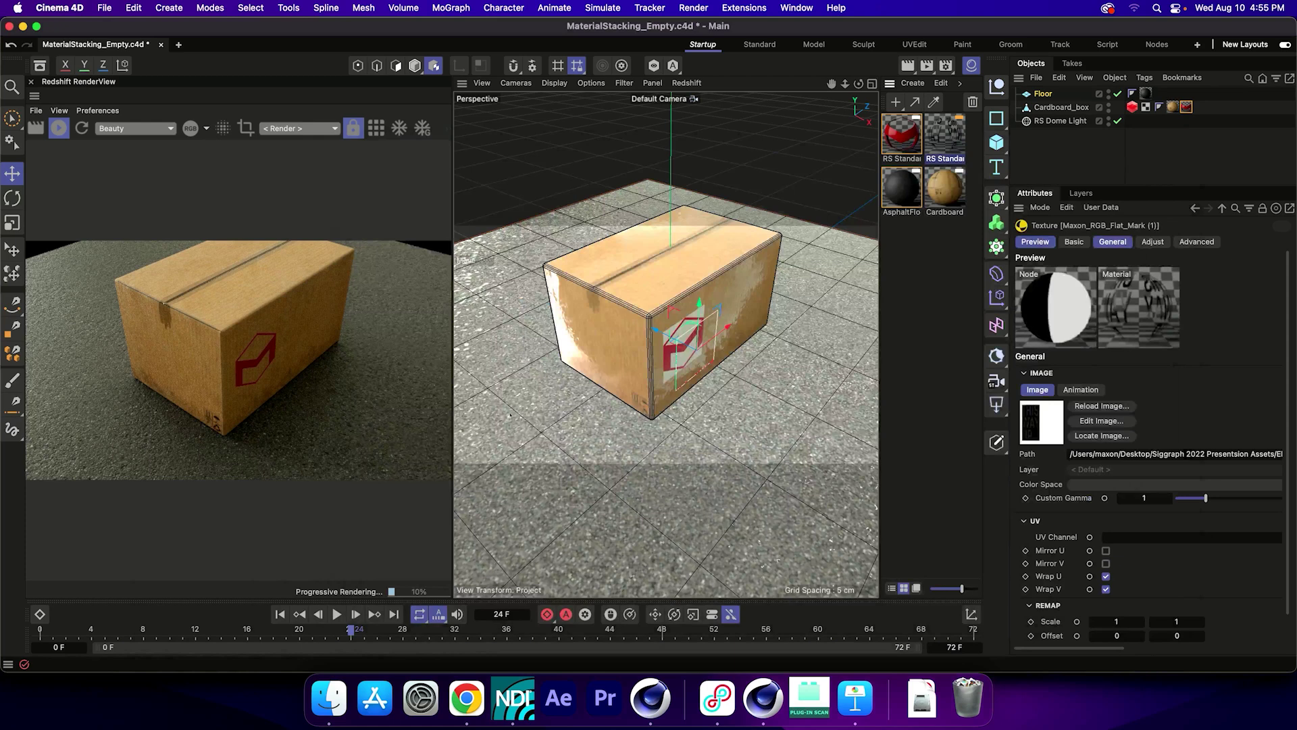
pyautogui.moveTo(945, 135); pyautogui.dragTo(1061, 108)
pyautogui.click(1194, 300)
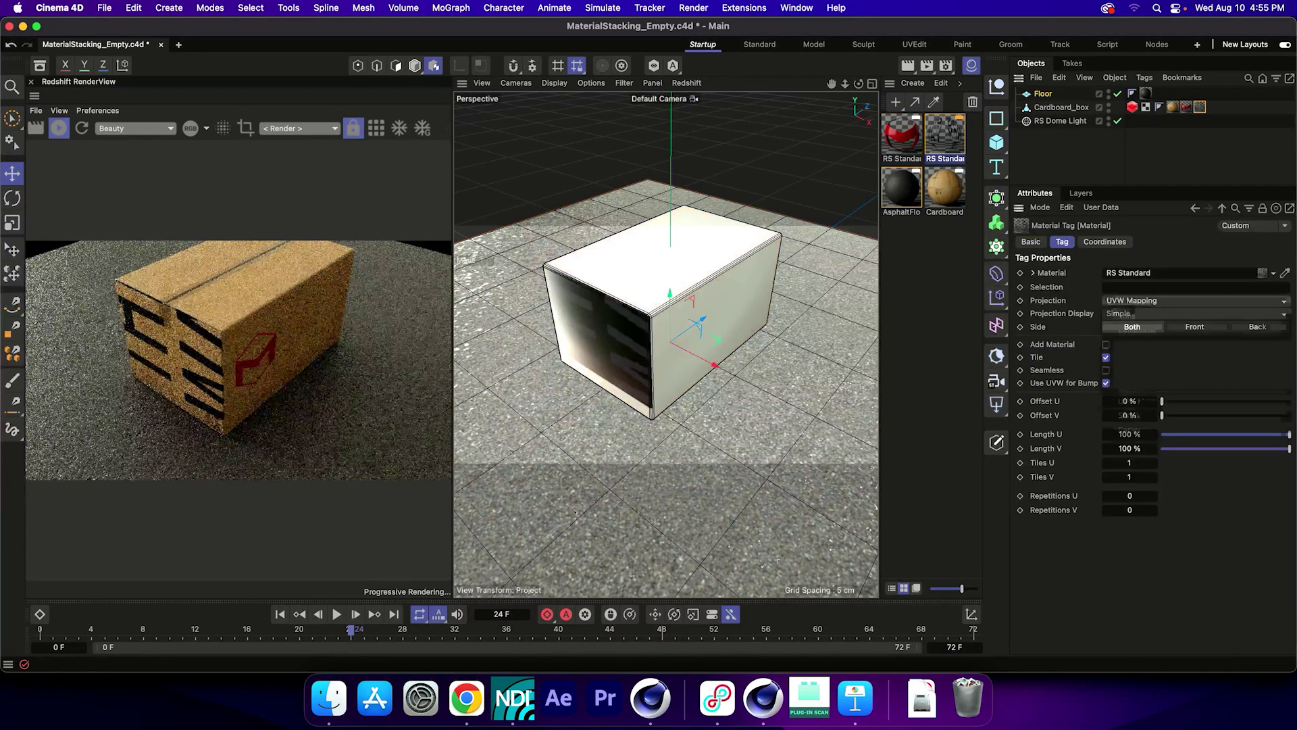
pyautogui.click(1148, 337)
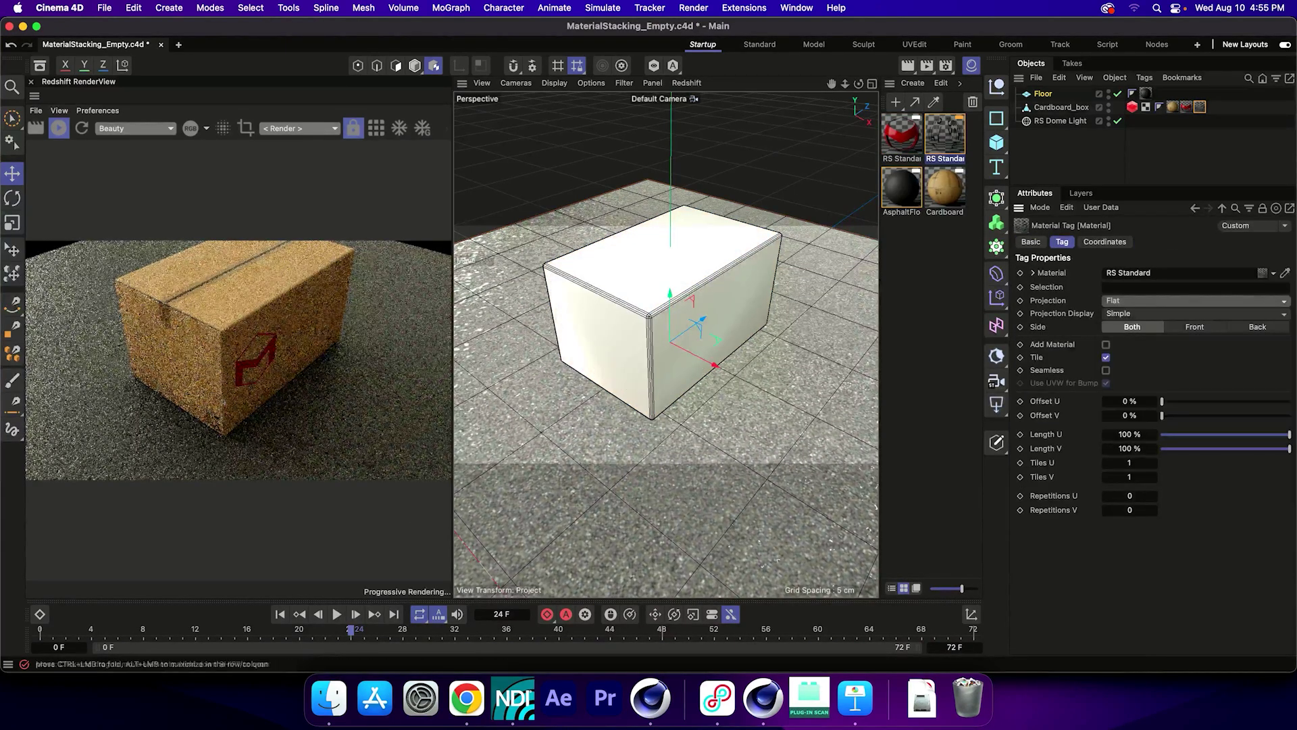
# - Shrink the label projection to about 73%, disable Tile, and place it on the box's end face
pyautogui.press('t')
pyautogui.moveTo(392, 519); pyautogui.dragTo(301, 543)
pyautogui.press('e')
pyautogui.click(1200, 107)
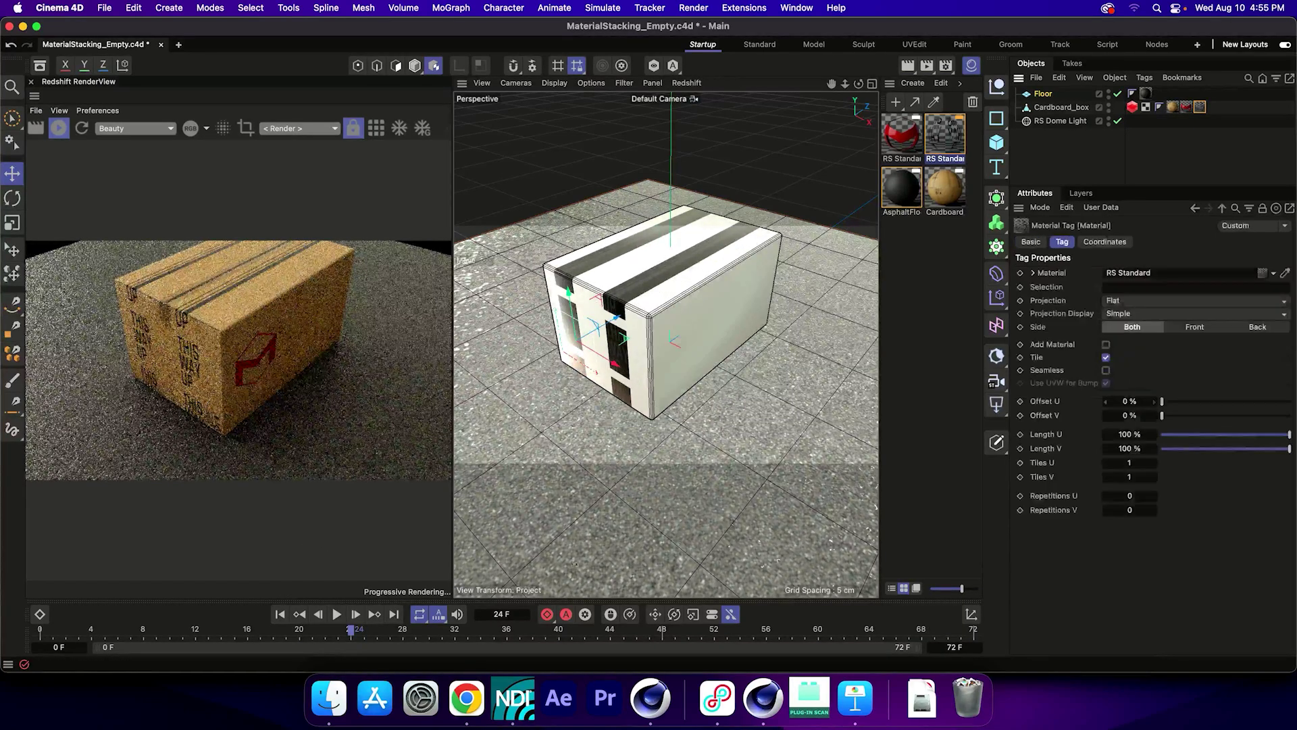
pyautogui.click(1106, 357)
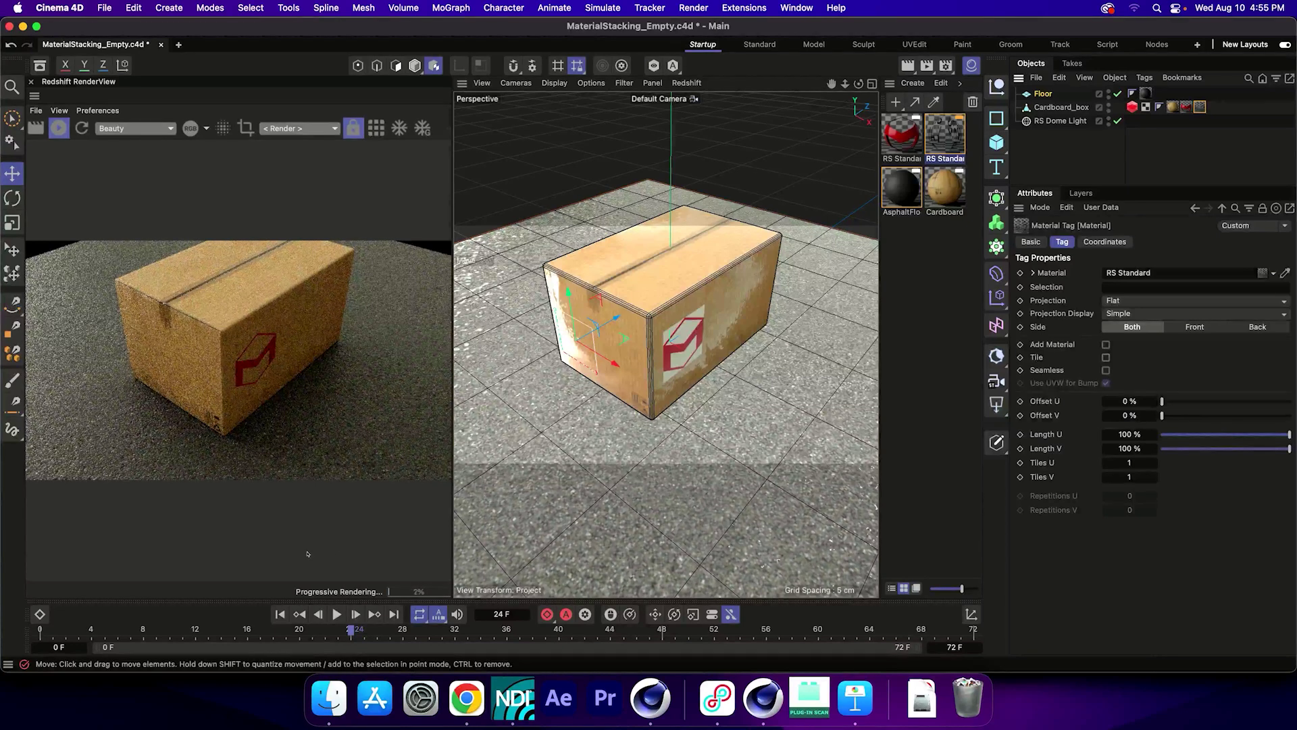
pyautogui.keyDown('alt'); pyautogui.moveTo(607, 359); pyautogui.dragTo(673, 319); pyautogui.keyUp('alt')
pyautogui.moveTo(560, 357); pyautogui.dragTo(596, 336)
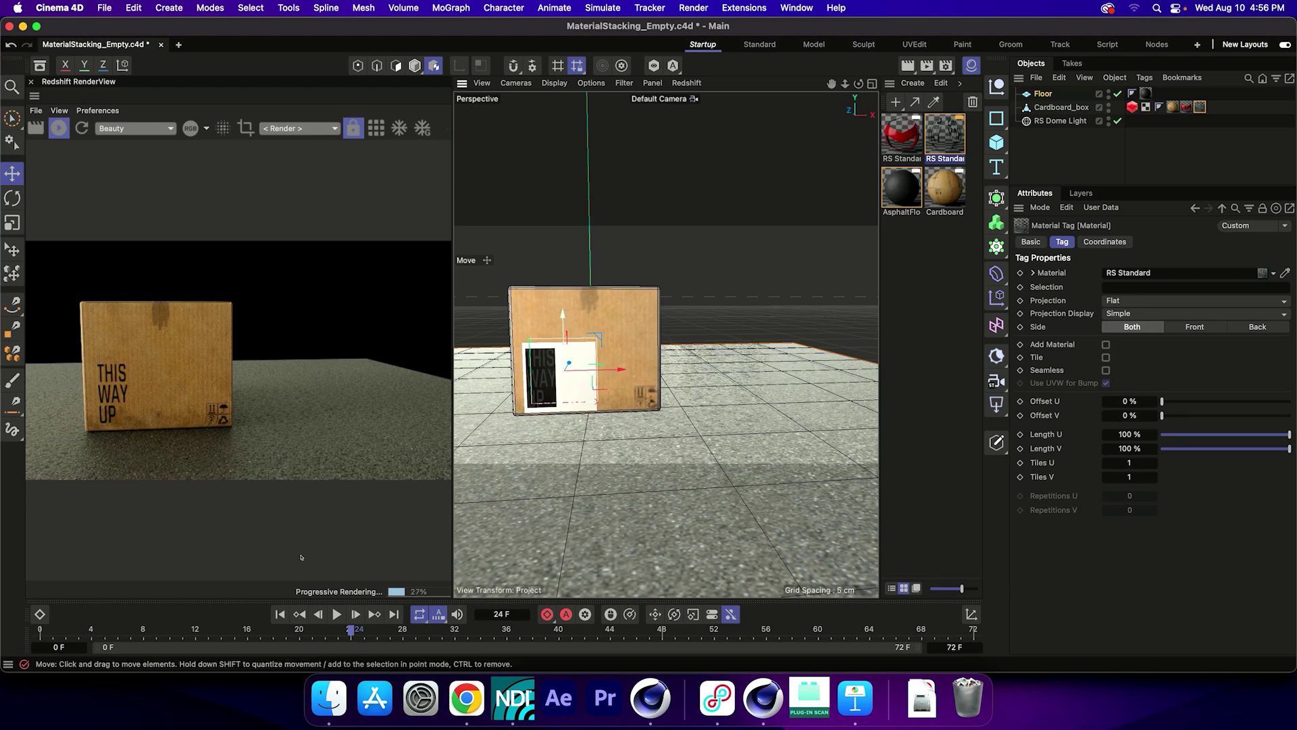
pyautogui.keyDown('alt'); pyautogui.moveTo(616, 327); pyautogui.dragTo(367, 527); pyautogui.keyUp('alt')
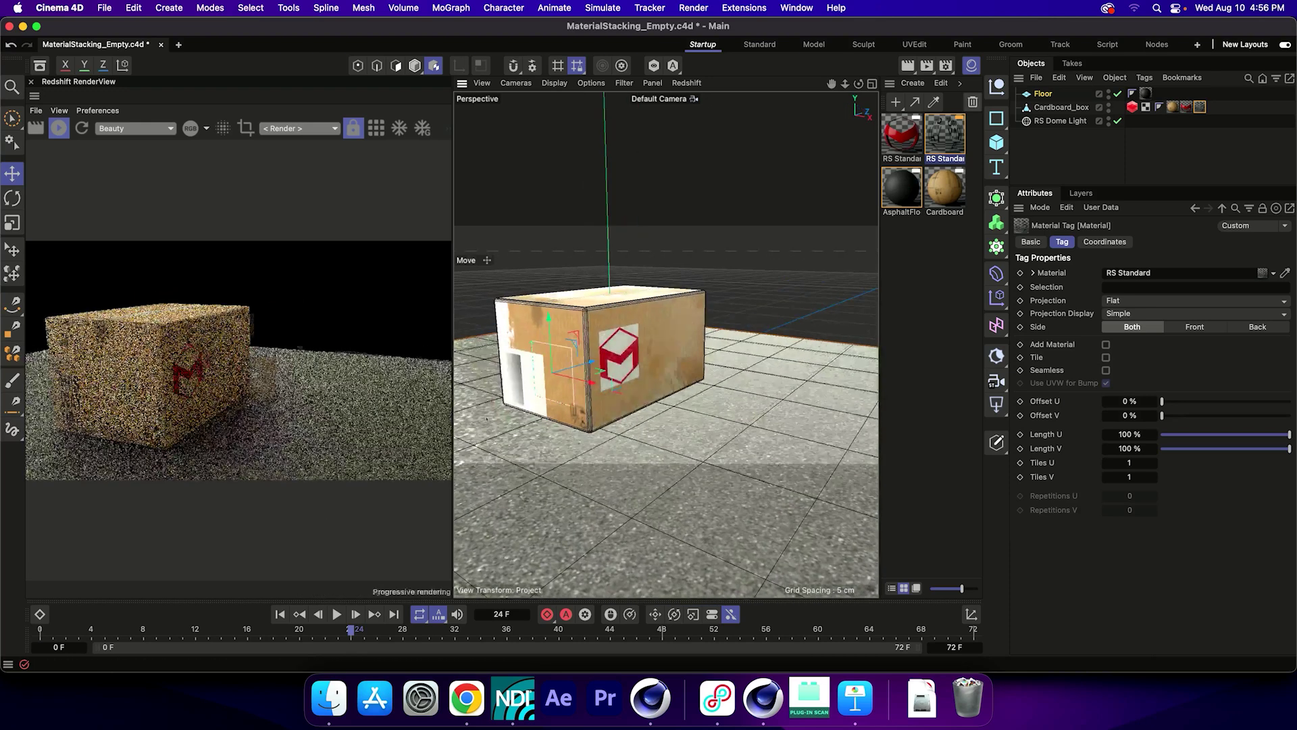
# - Copy the Cardboard material's Bump Map and normal texture nodes into the red logo material
pyautogui.doubleClick(945, 188)
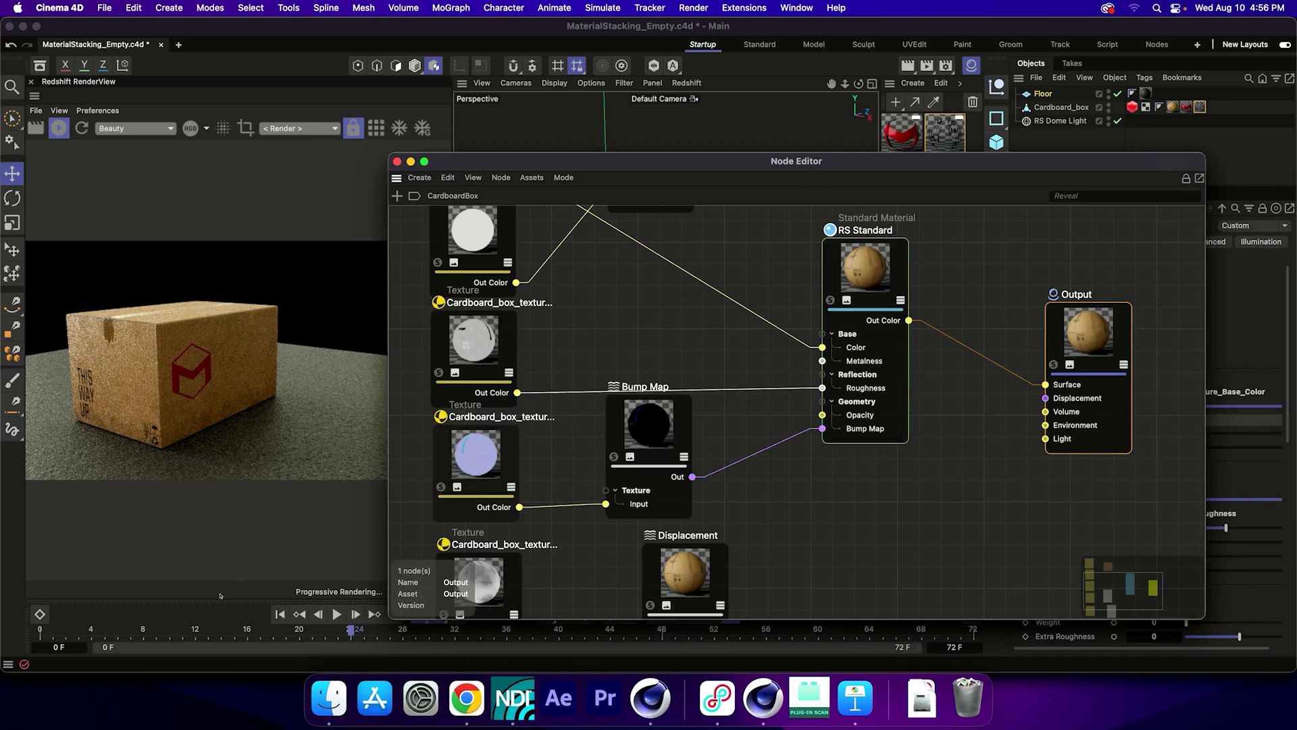
pyautogui.moveTo(749, 430); pyautogui.dragTo(410, 467)
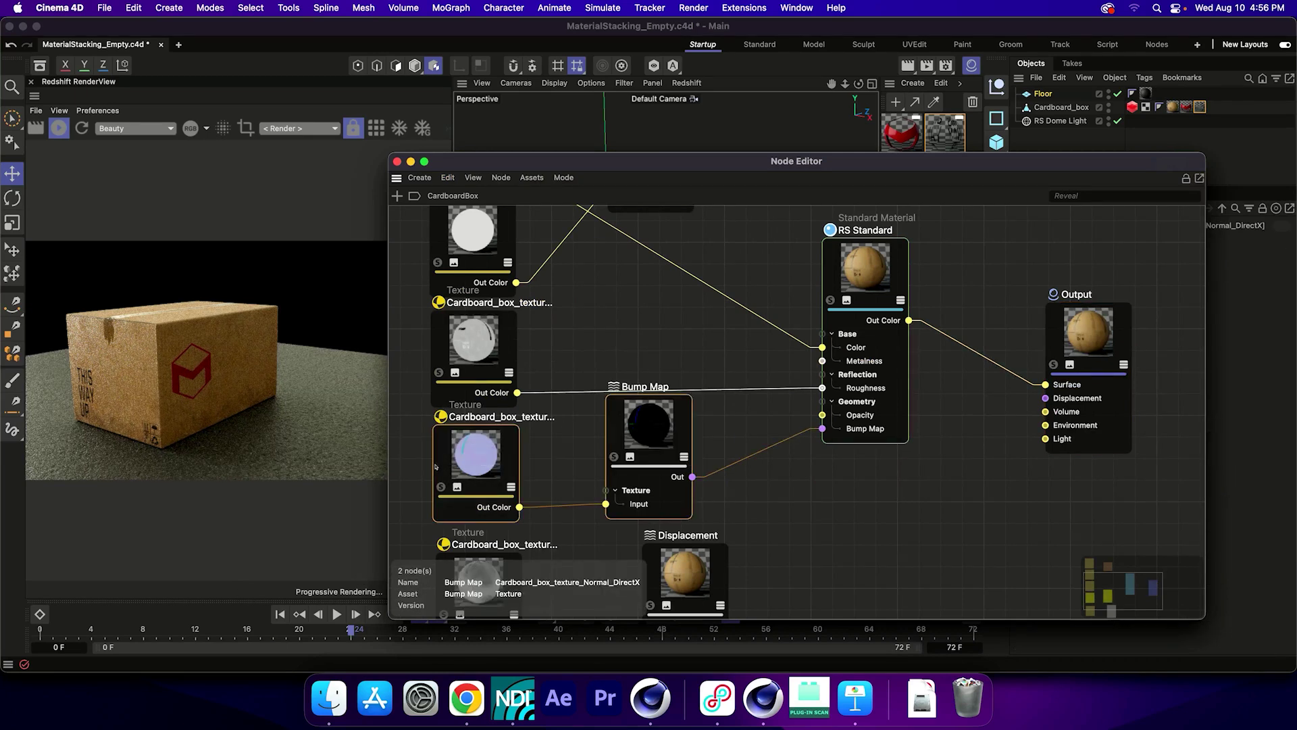
pyautogui.moveTo(838, 162); pyautogui.dragTo(790, 230)
pyautogui.doubleClick(902, 135)
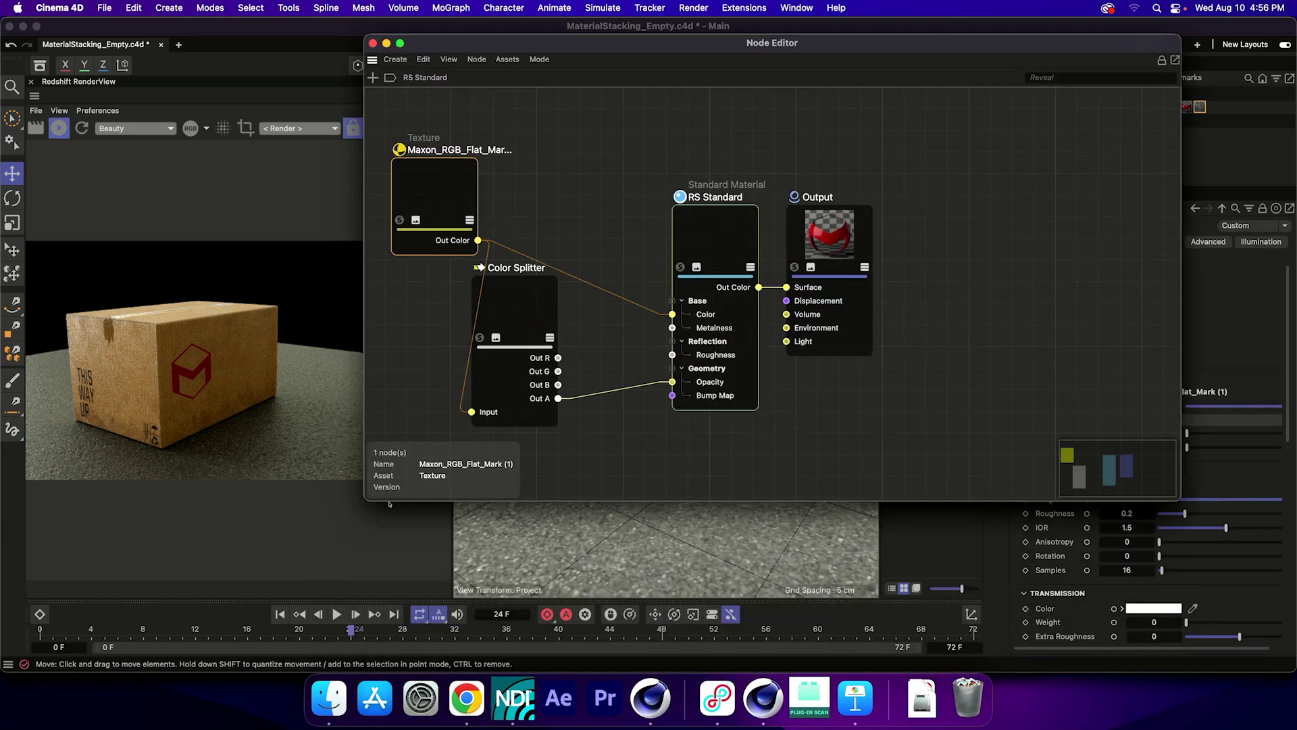
pyautogui.press('super+v')
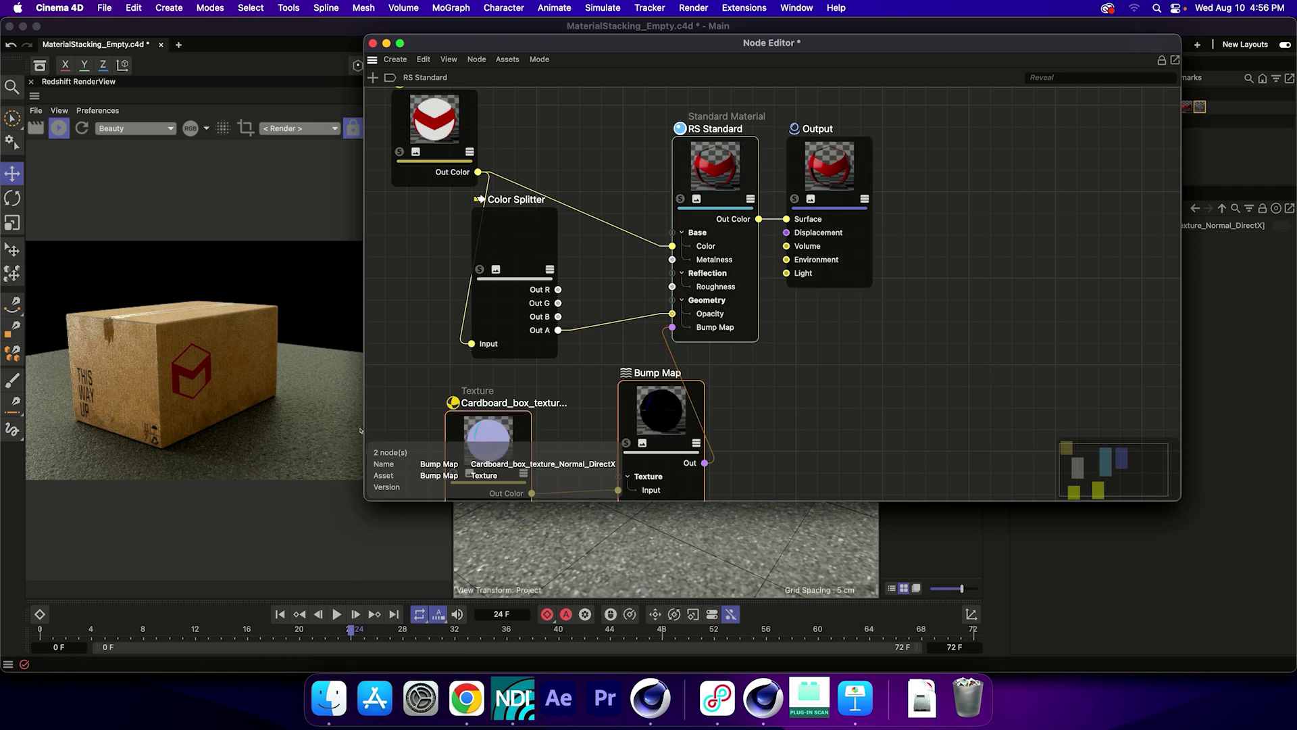
pyautogui.click(238, 391)
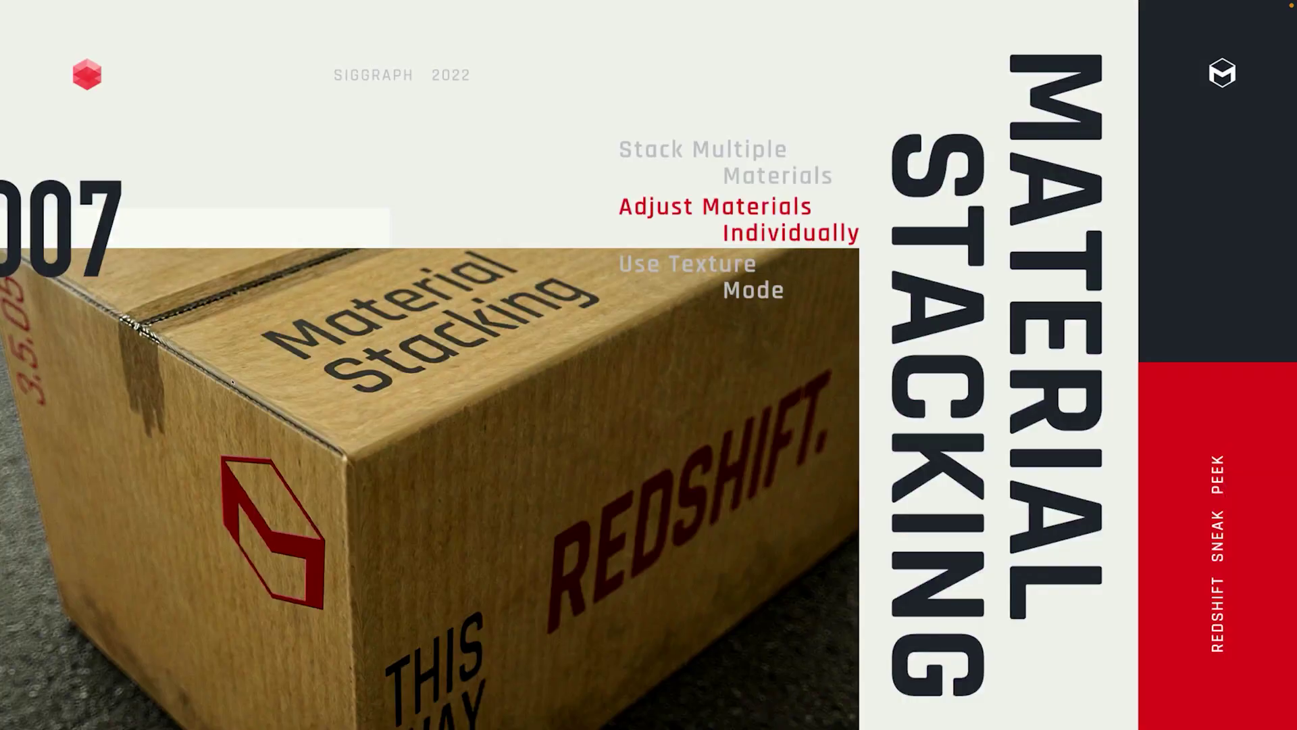
# - Advance the slideshow to the closing 'Thank You! Questions?' slide
pyautogui.press('Right')
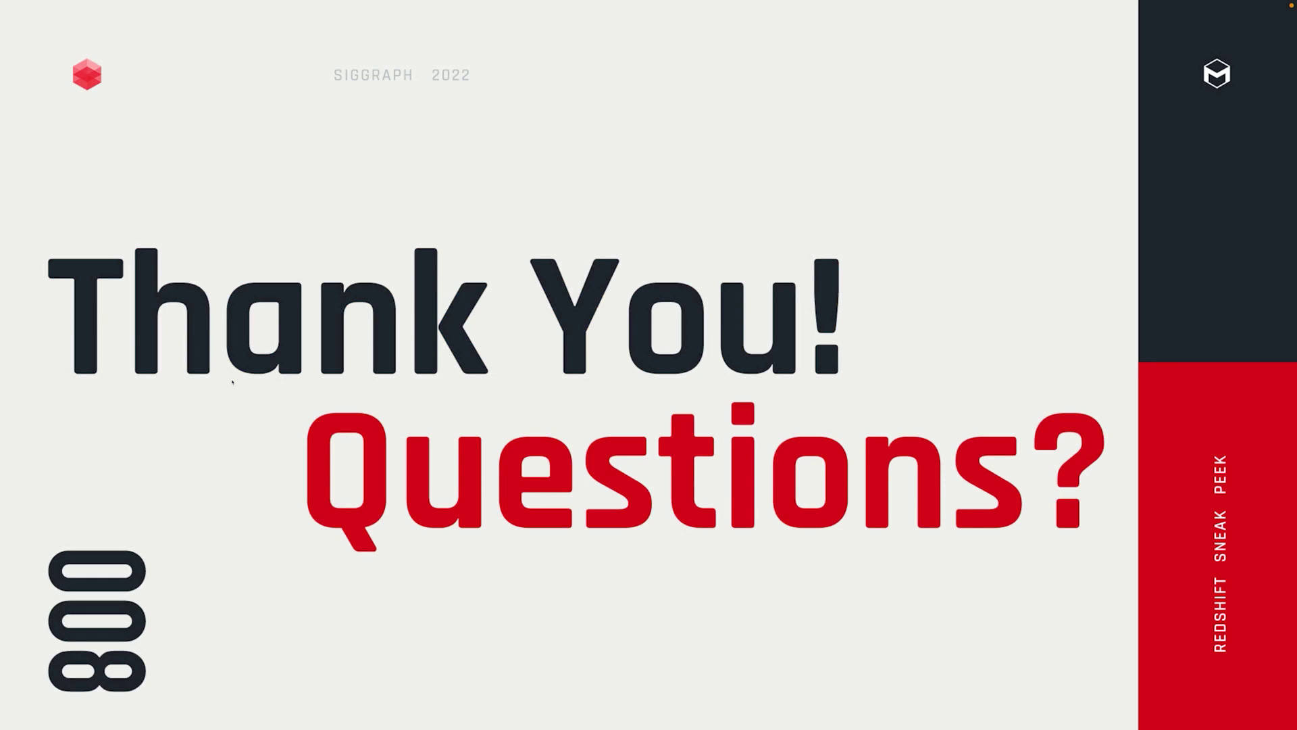